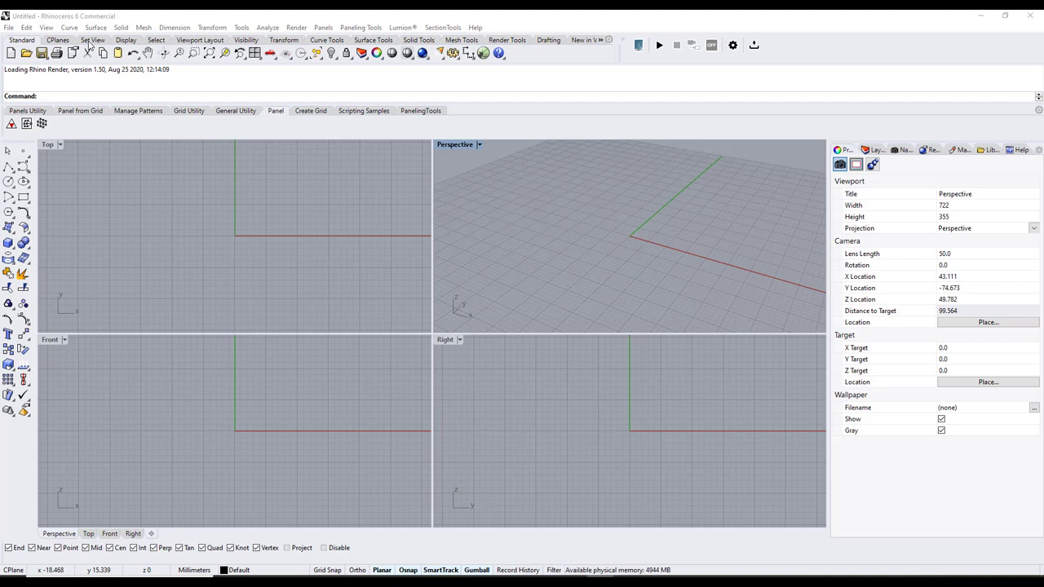
{"action": "left_click", "coordinate": [58, 41]}
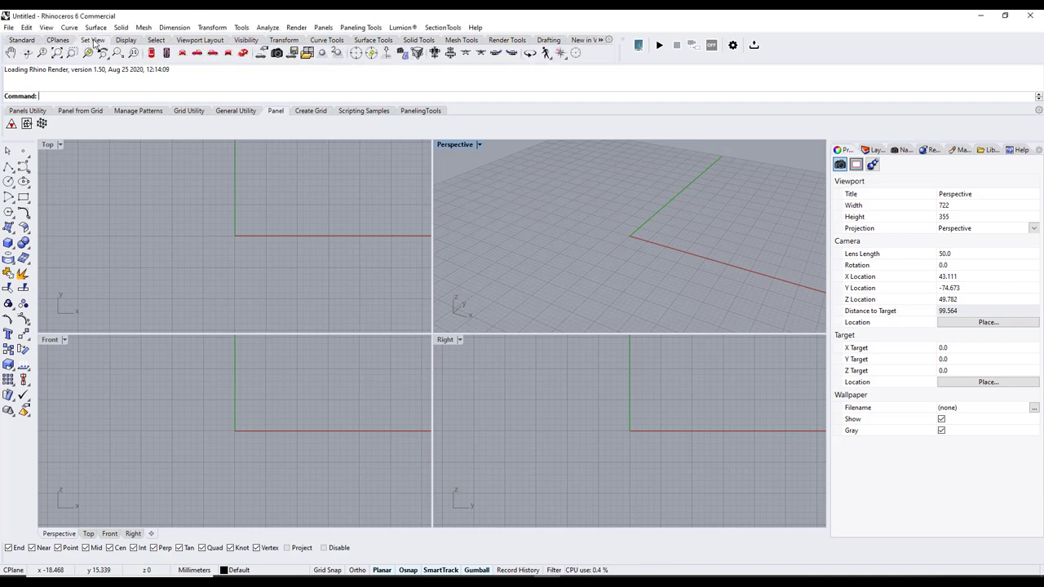
{"action": "left_click", "coordinate": [22, 41]}
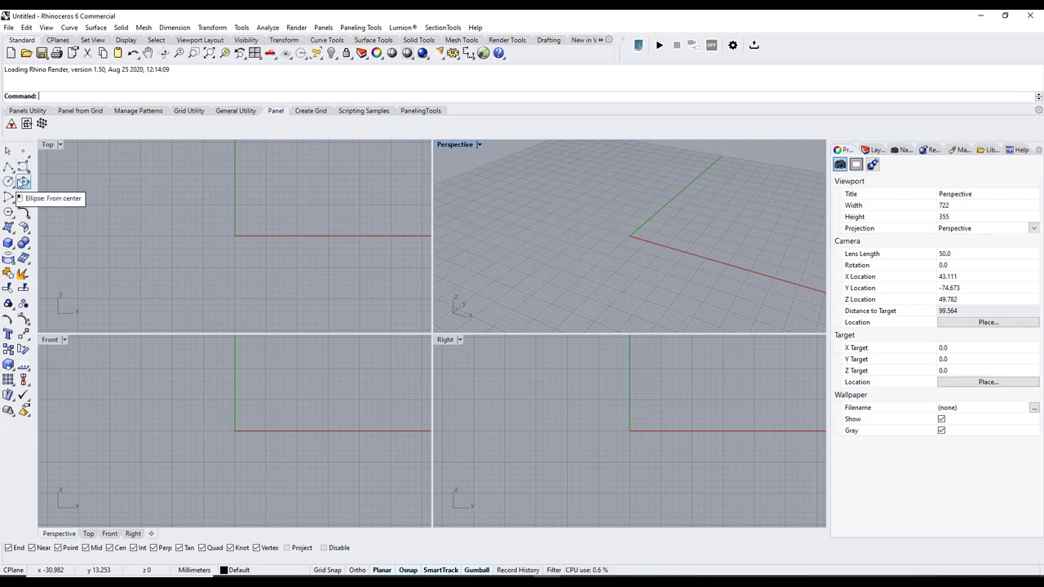
{"action": "left_click", "coordinate": [8, 181]}
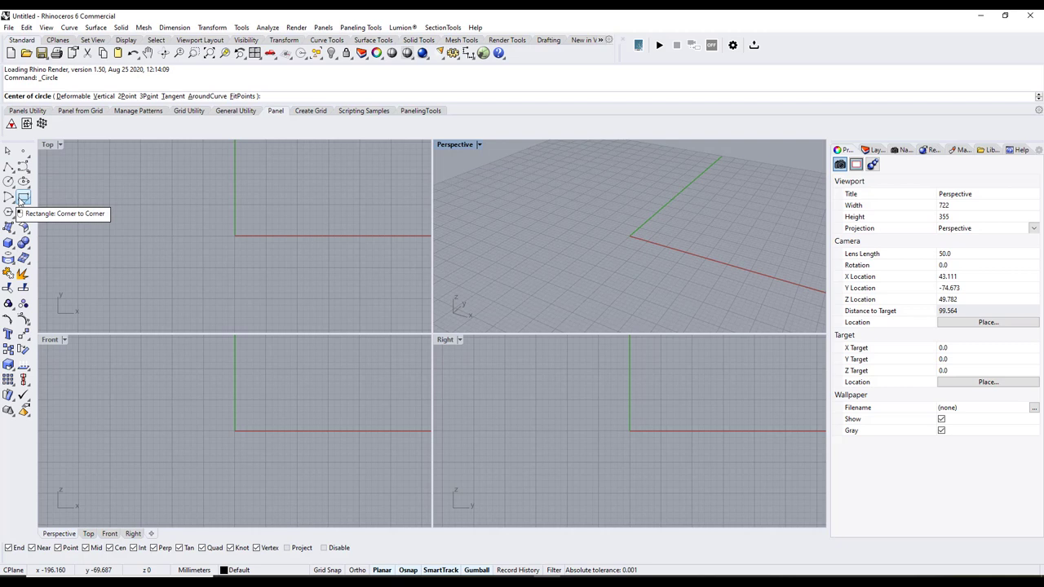
{"action": "key", "text": "Escape"}
{"action": "key", "text": "Escape"}
{"action": "key", "text": "Escape"}
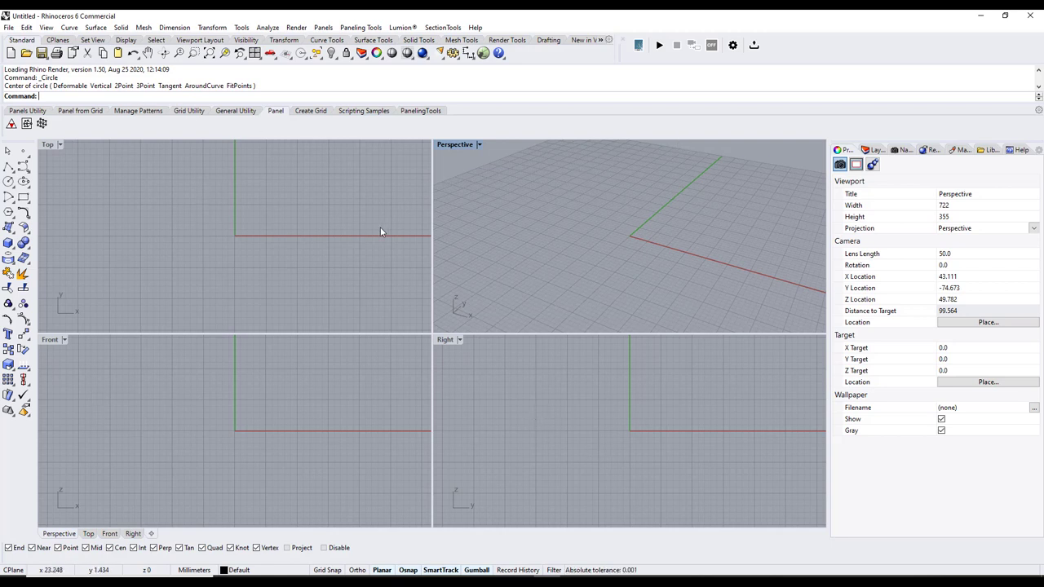
Step: Examine the Top, Front and Perspective viewports maximized one at a time, and return to the four-viewport layout
{"action": "double_click", "coordinate": [48, 146]}
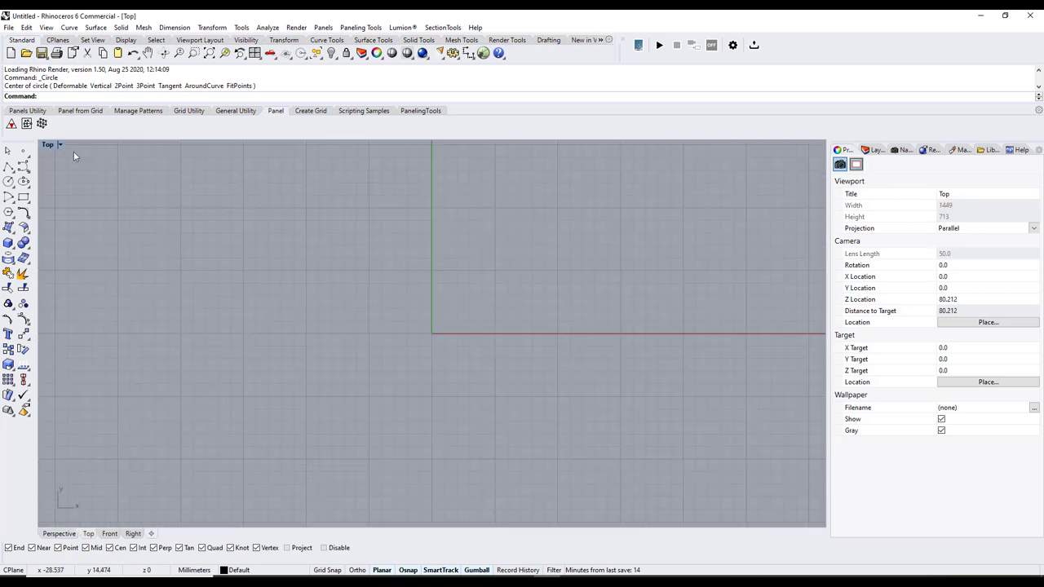
{"action": "left_click", "coordinate": [45, 534]}
{"action": "left_click", "coordinate": [88, 533]}
{"action": "left_click", "coordinate": [110, 534]}
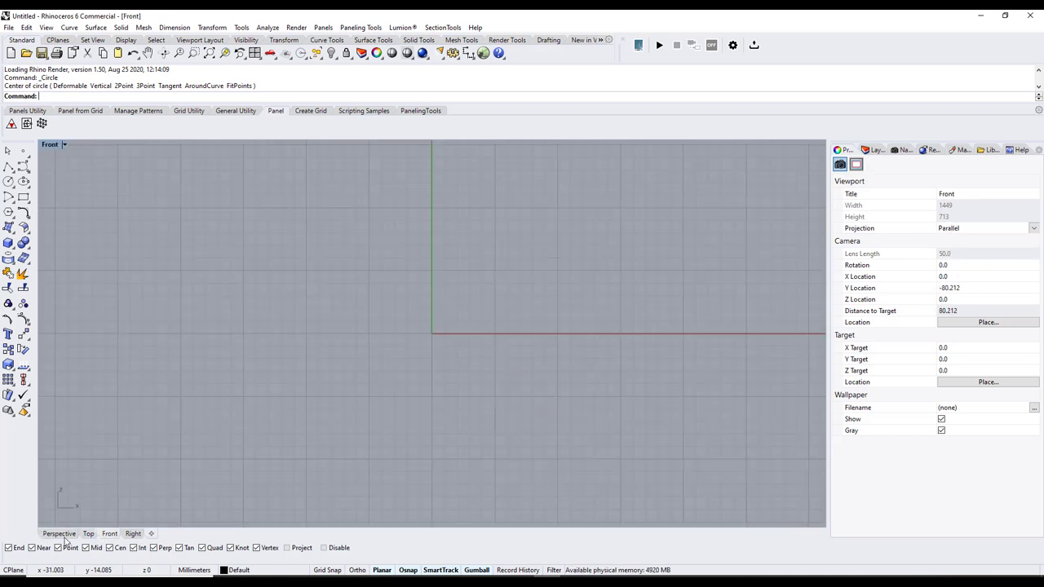
{"action": "left_click", "coordinate": [62, 535]}
{"action": "left_click", "coordinate": [87, 535]}
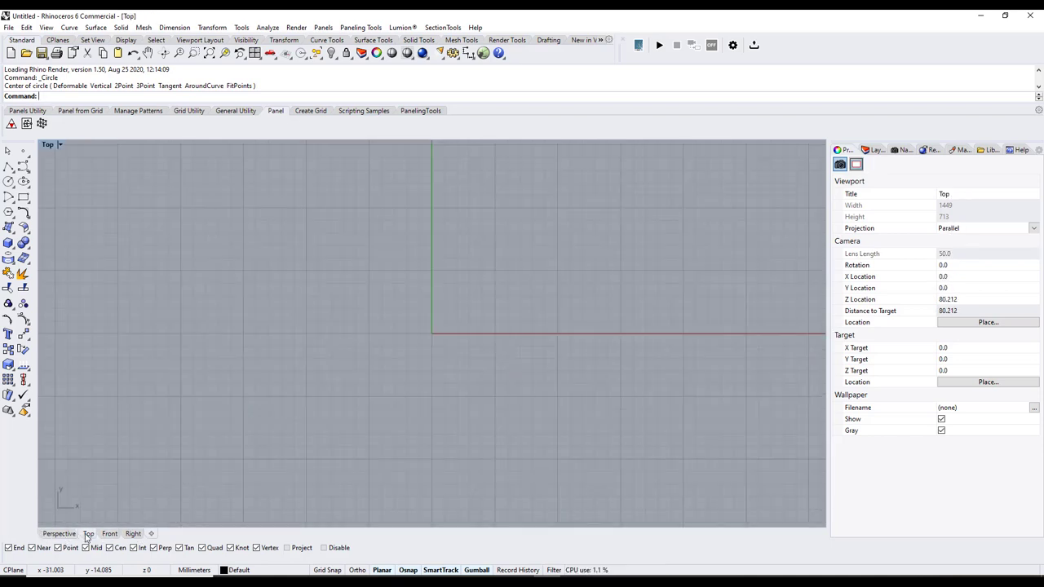
{"action": "double_click", "coordinate": [48, 145]}
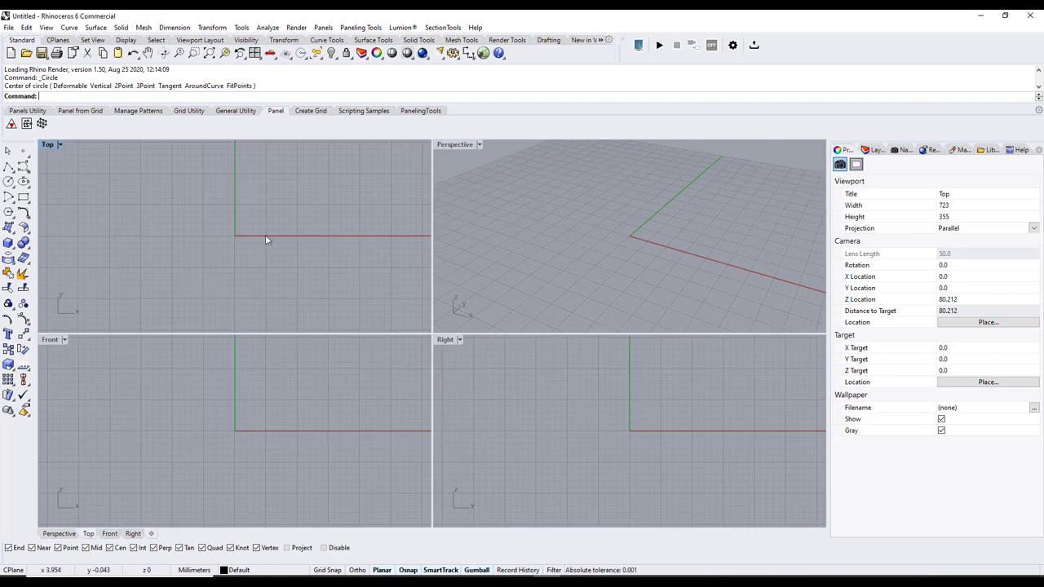
{"action": "double_click", "coordinate": [454, 146]}
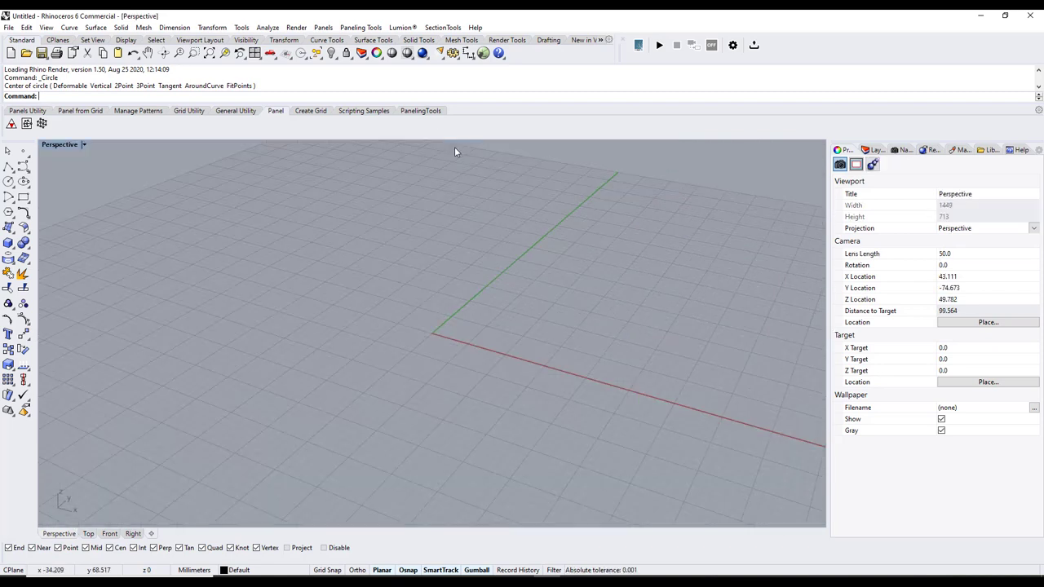
{"action": "double_click", "coordinate": [71, 147]}
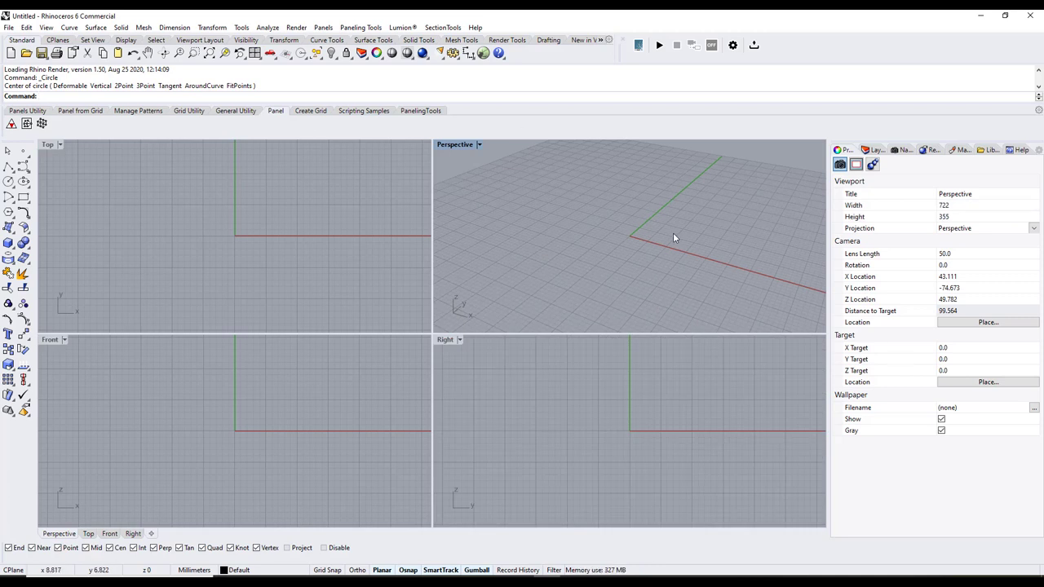
Step: Show the layer list and open the command aliases page of the Rhino options
{"action": "left_click", "coordinate": [875, 152]}
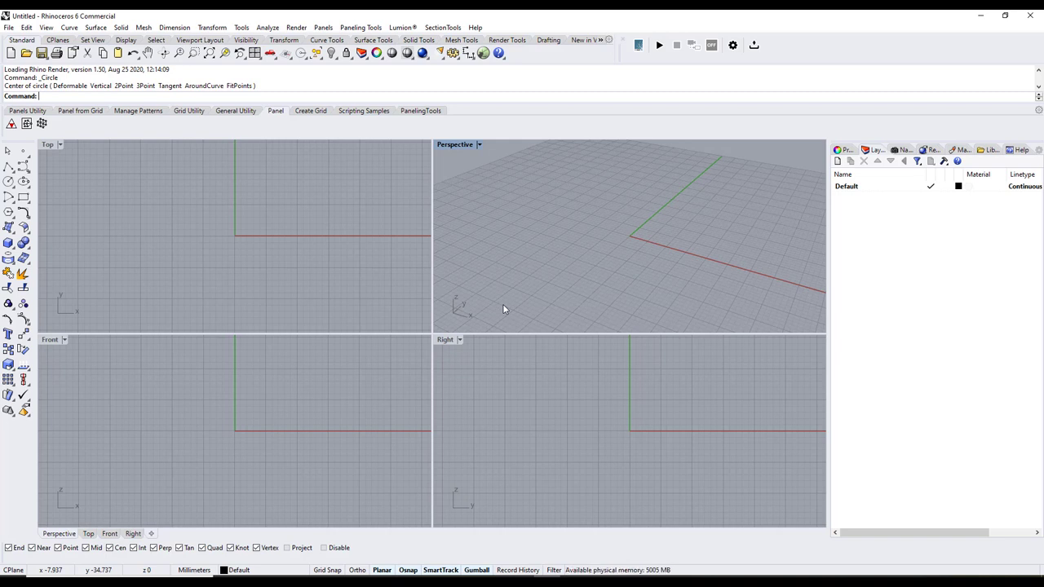
{"action": "left_click", "coordinate": [453, 54]}
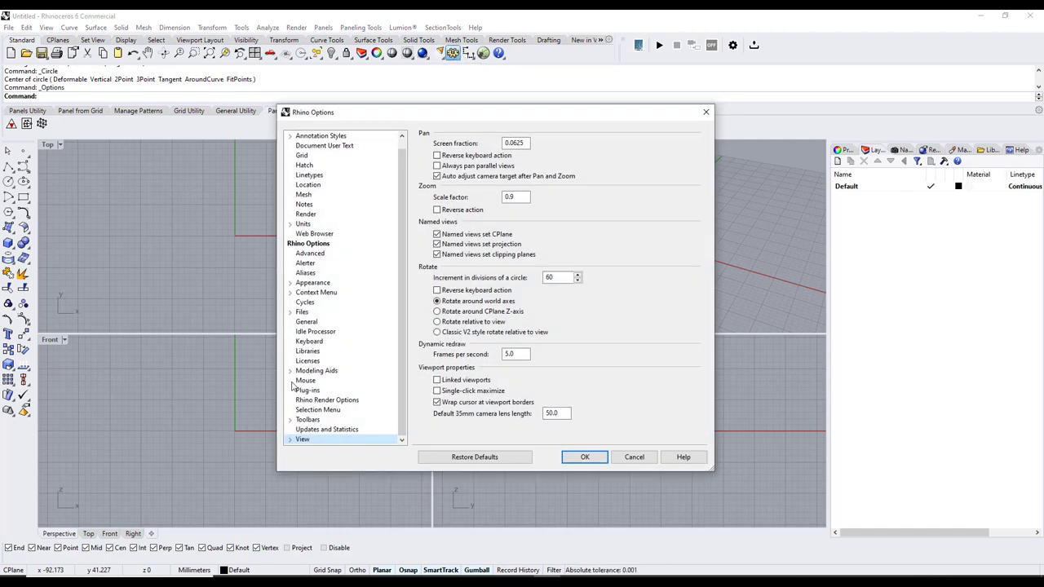
{"action": "left_click", "coordinate": [305, 275]}
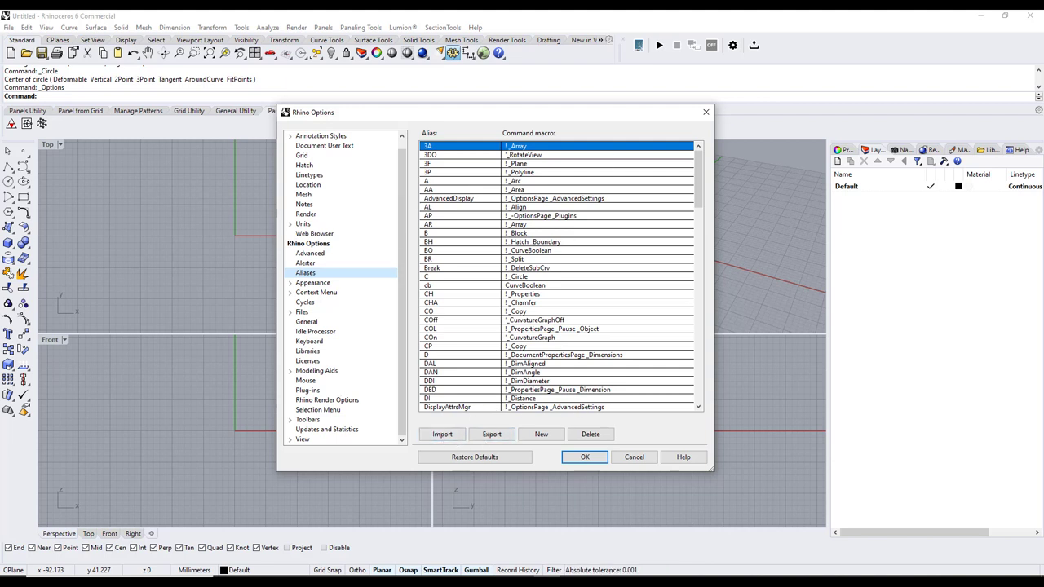
Step: Switch to Chrome, search the web for "autocad alias for rhino" and open the McNeel Wiki page AutoCAD Aliases for Rhino
{"action": "mouse_move", "coordinate": [362, 579]}
{"action": "left_click", "coordinate": [361, 542]}
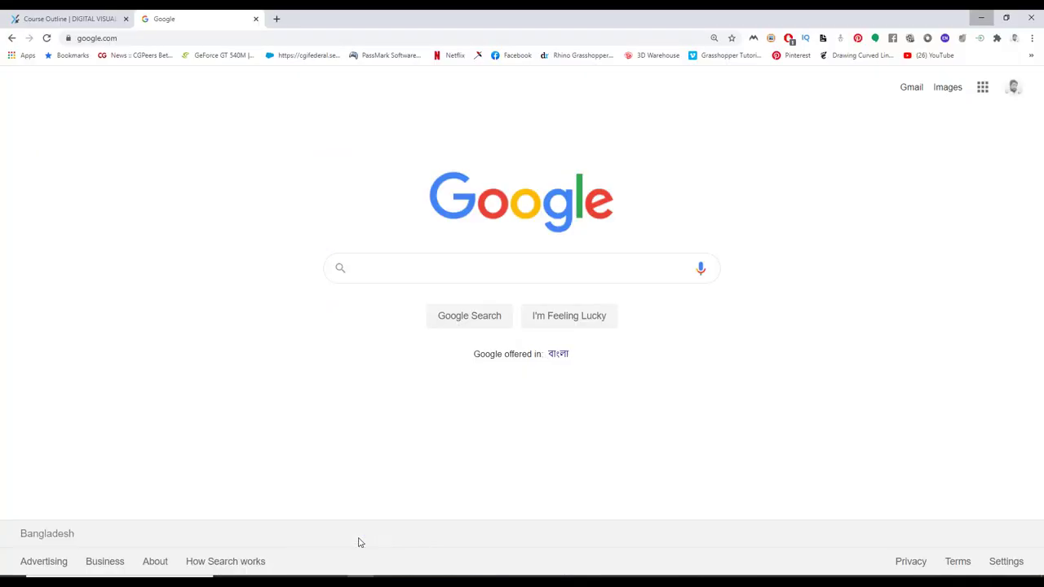
{"action": "left_click", "coordinate": [271, 39]}
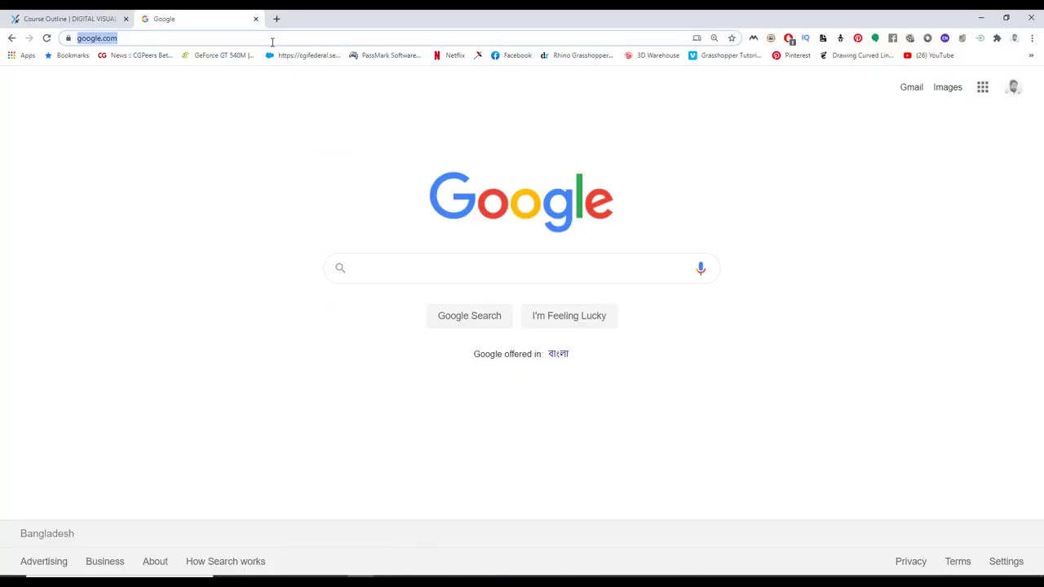
{"action": "type", "text": "AUTOCAD "}
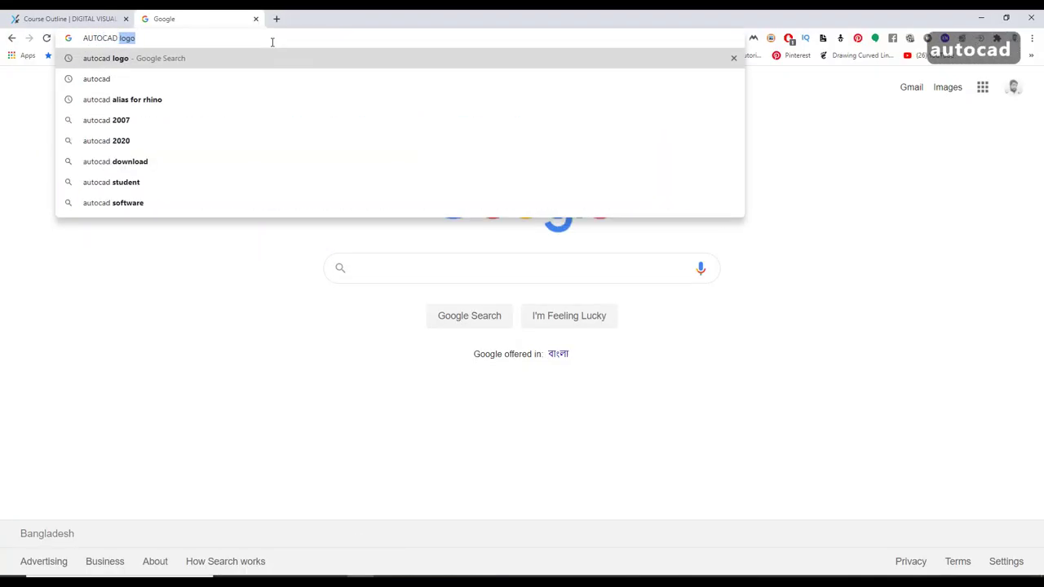
{"action": "type", "text": "ALIAS FOR"}
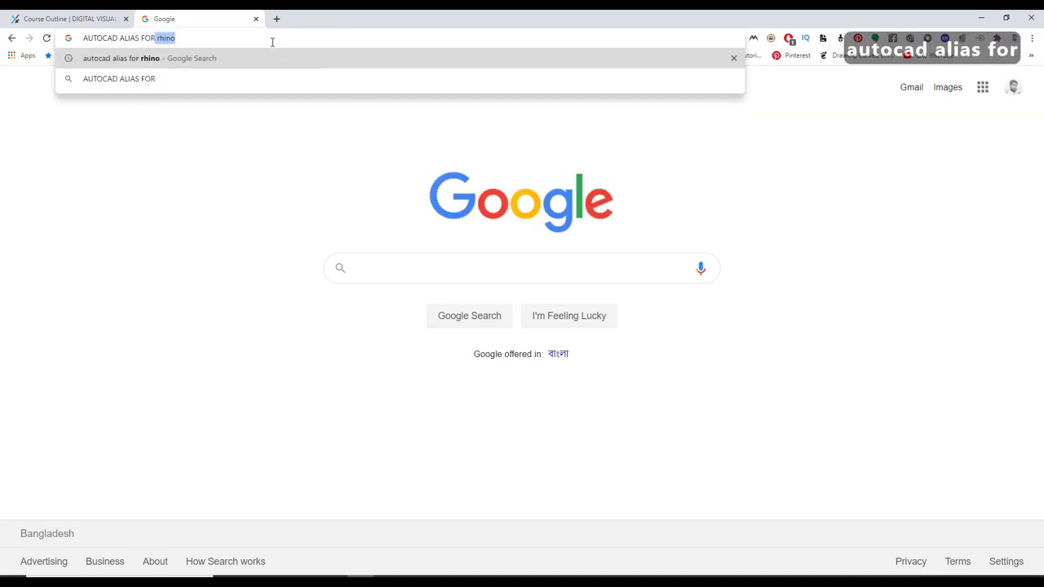
{"action": "key", "text": "Return"}
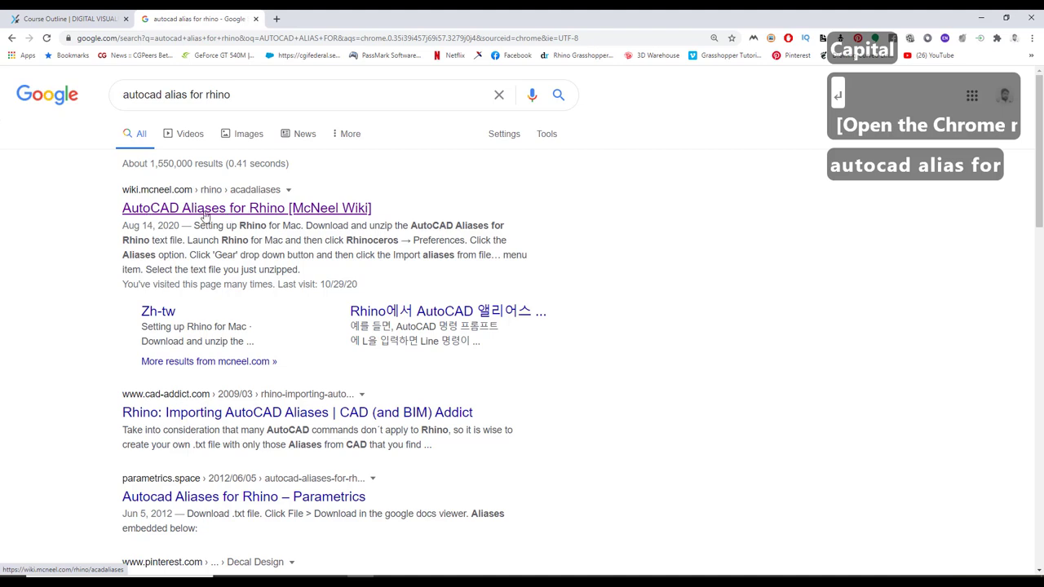
{"action": "left_click", "coordinate": [204, 212]}
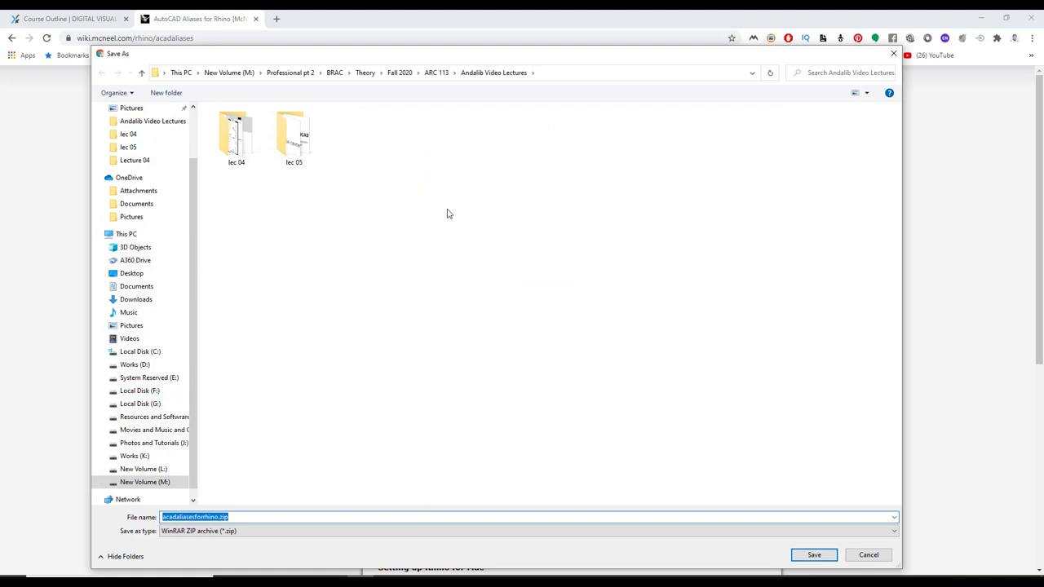
Step: Save the download acadaliasesforrhino.zip in the ARC 315 folder under BRAC, Theory, Fall 2020
{"action": "left_click", "coordinate": [334, 73]}
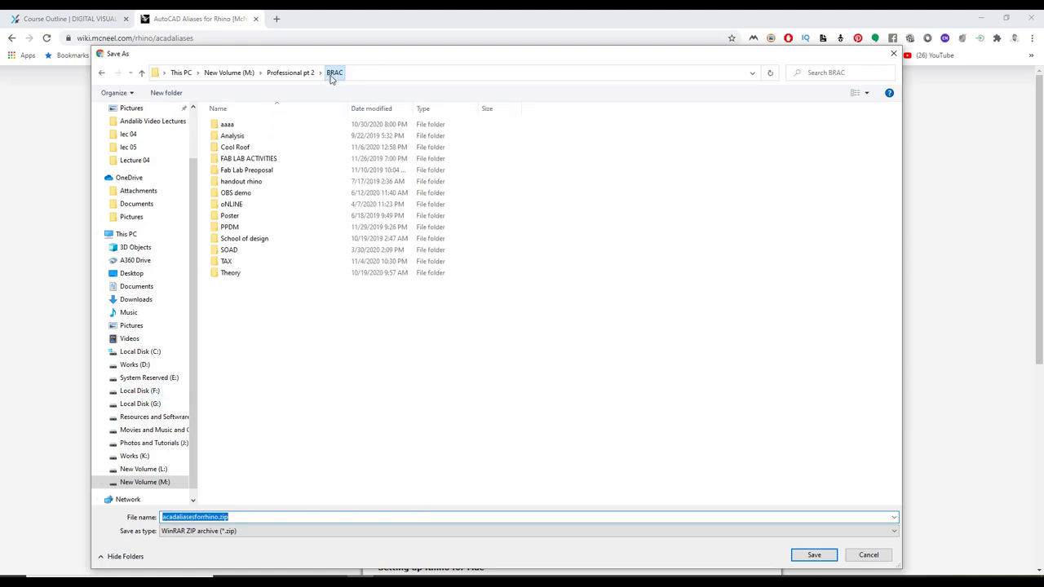
{"action": "double_click", "coordinate": [248, 275]}
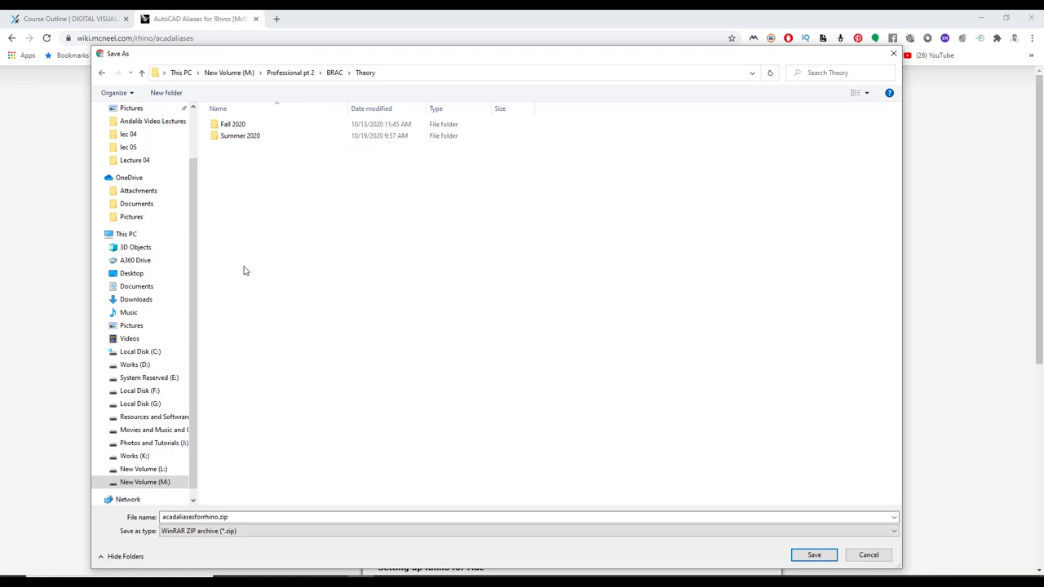
{"action": "double_click", "coordinate": [253, 127]}
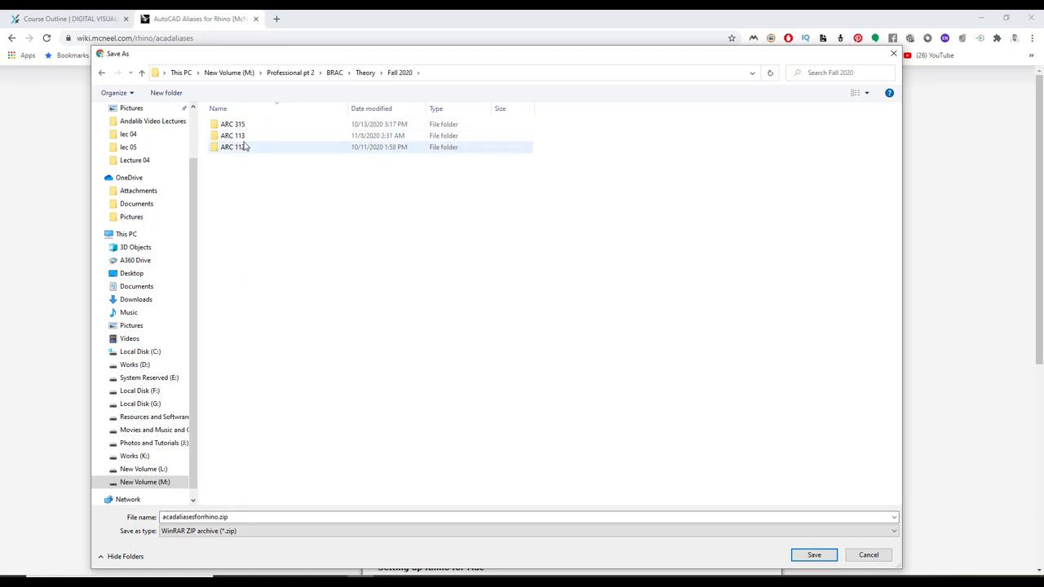
{"action": "double_click", "coordinate": [249, 125]}
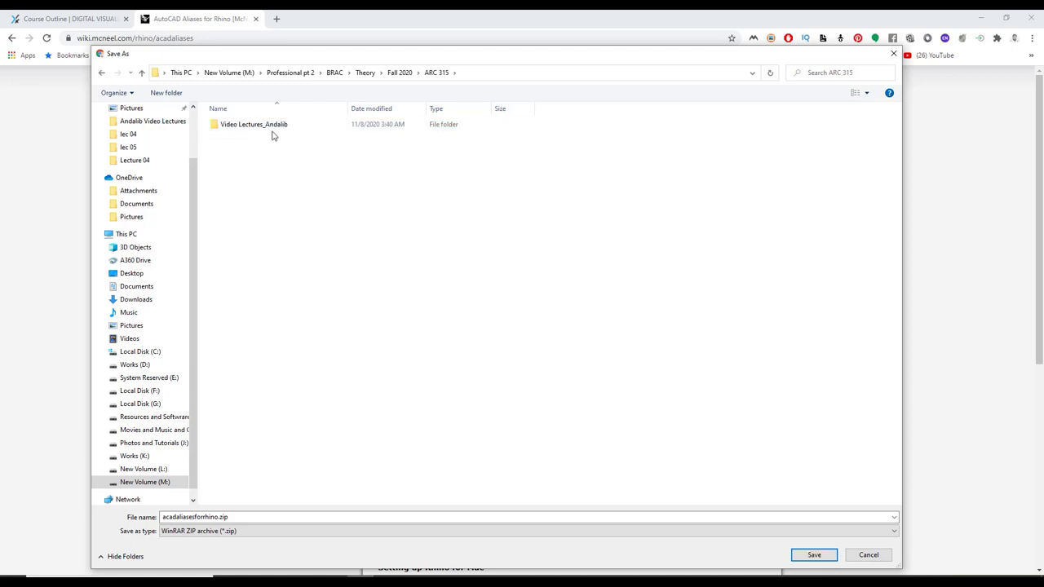
{"action": "left_click", "coordinate": [818, 554]}
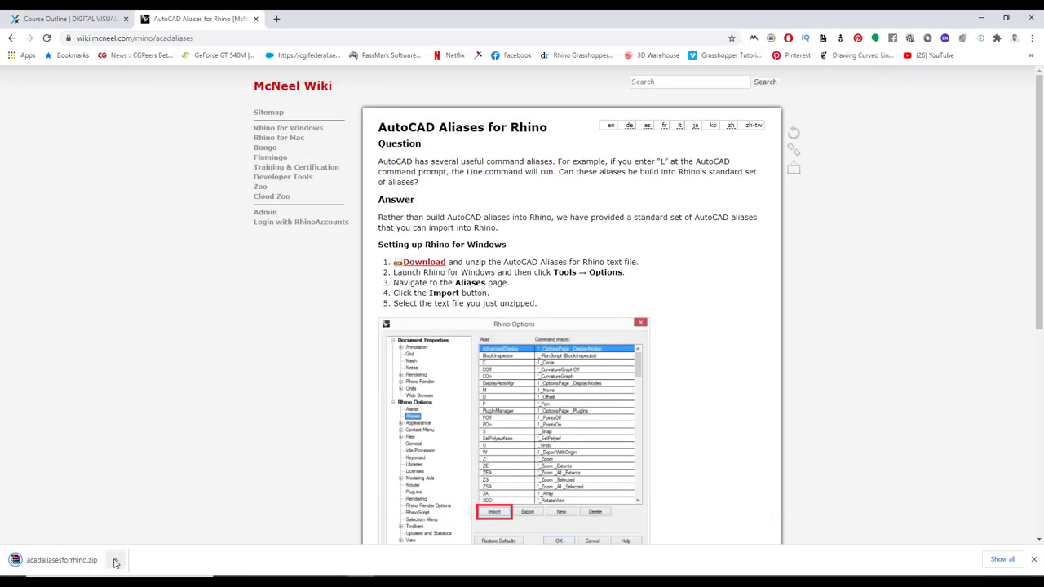
Step: Show the downloaded acadaliasesforrhino.zip in its folder and extract its contents there
{"action": "left_click", "coordinate": [115, 561]}
{"action": "left_click", "coordinate": [134, 523]}
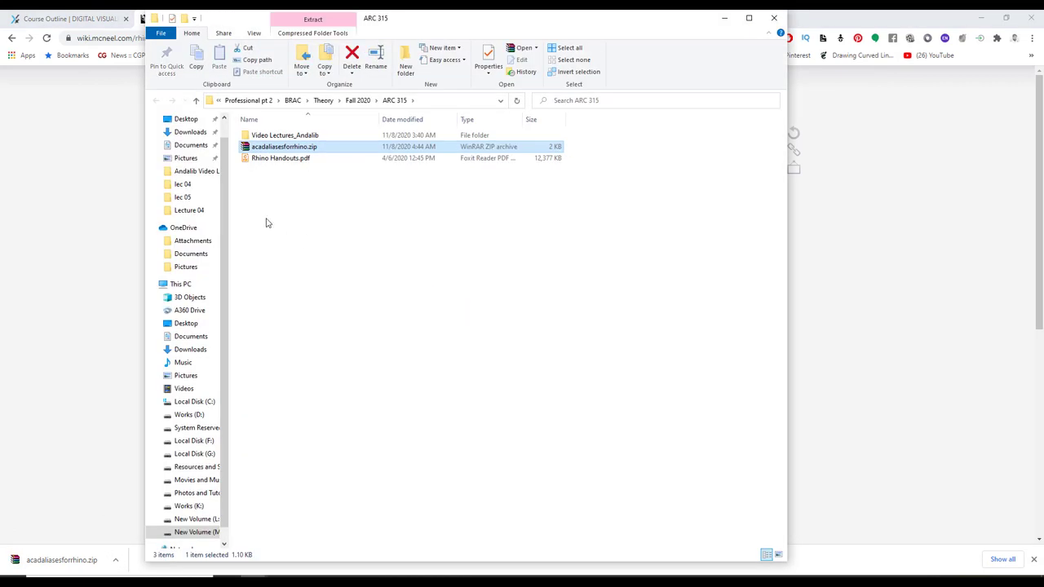
{"action": "right_click", "coordinate": [278, 148]}
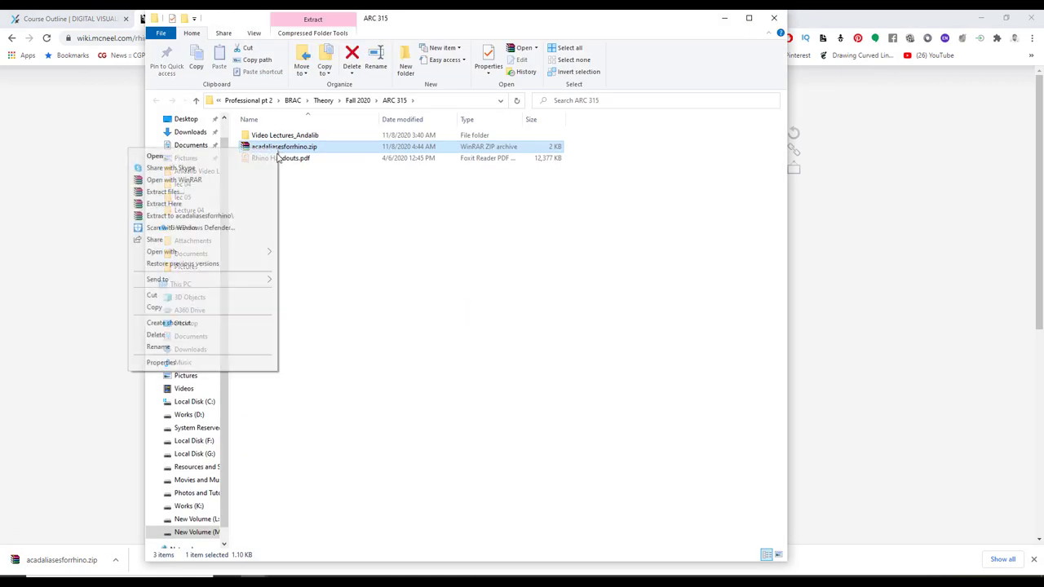
{"action": "left_click", "coordinate": [186, 204]}
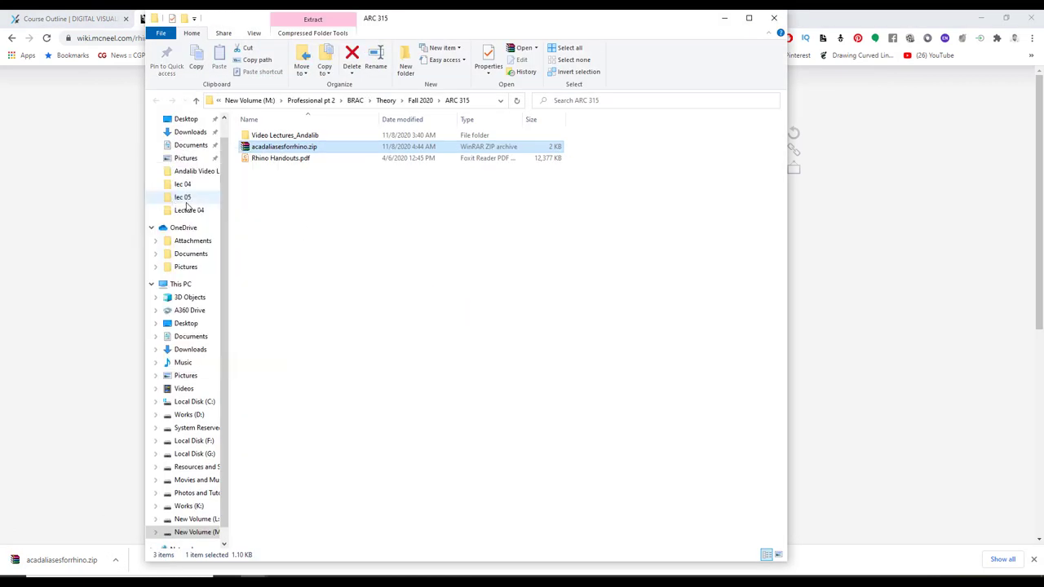
Step: Copy the ARC 315 folder path, switch back to Rhino, import the aliases from ACADAliasesForRhino.txt in that folder and accept the options
{"action": "left_click", "coordinate": [476, 100]}
{"action": "key", "text": "ctrl+c"}
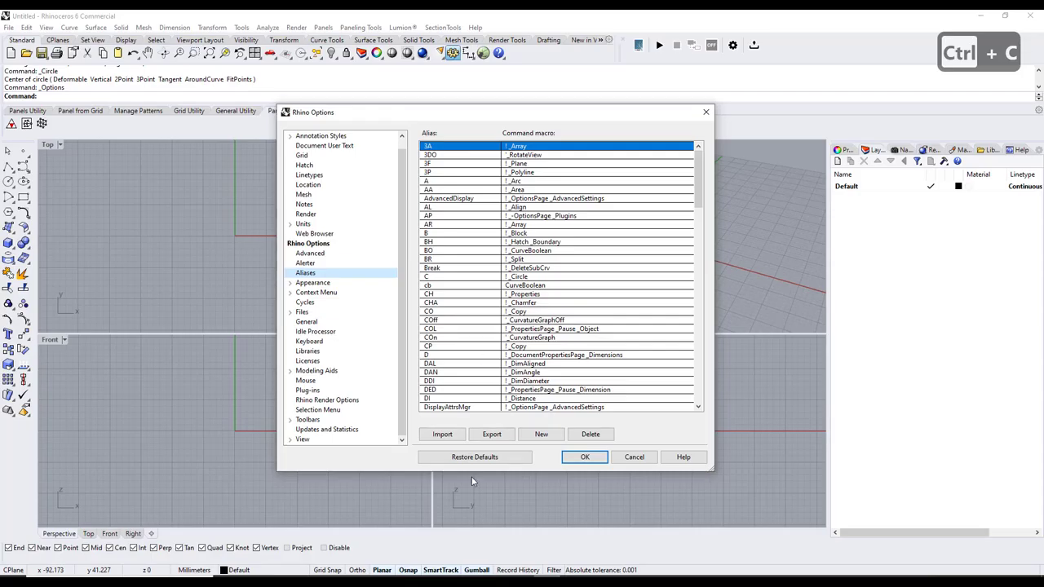
{"action": "left_click", "coordinate": [442, 434]}
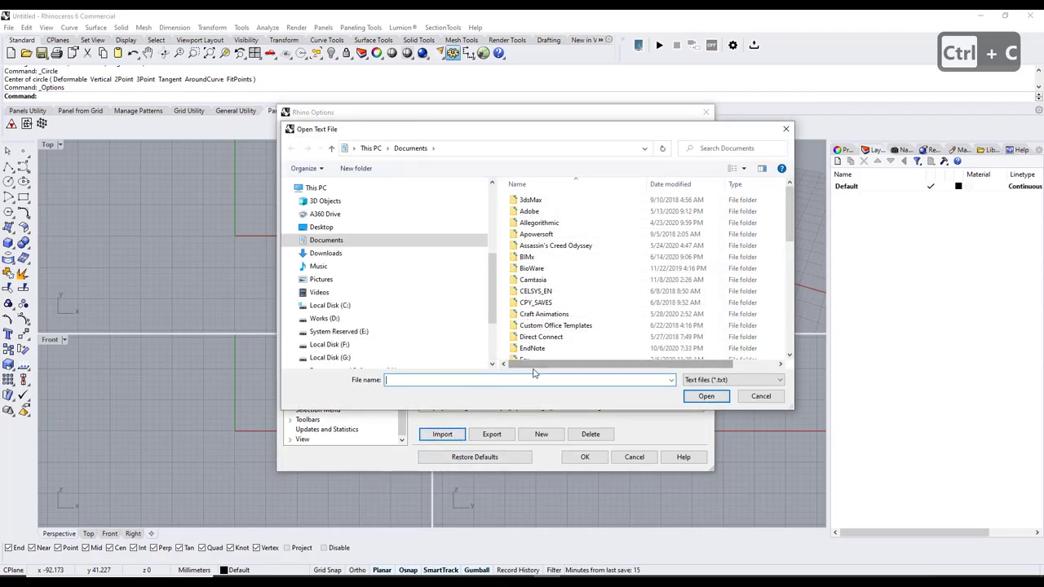
{"action": "key", "text": "ctrl+v"}
{"action": "key", "text": "Return"}
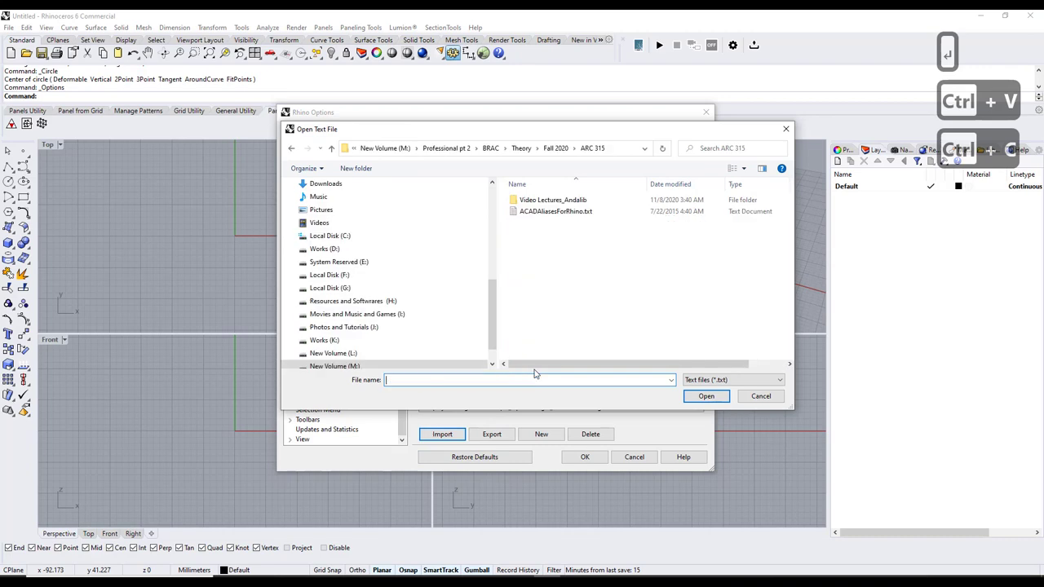
{"action": "double_click", "coordinate": [558, 212]}
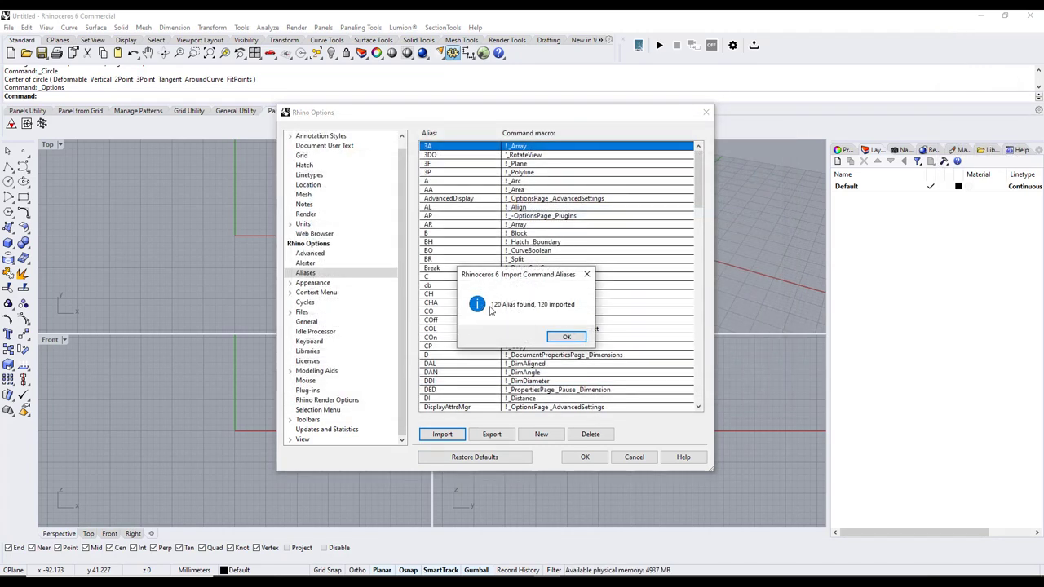
{"action": "left_click", "coordinate": [575, 341]}
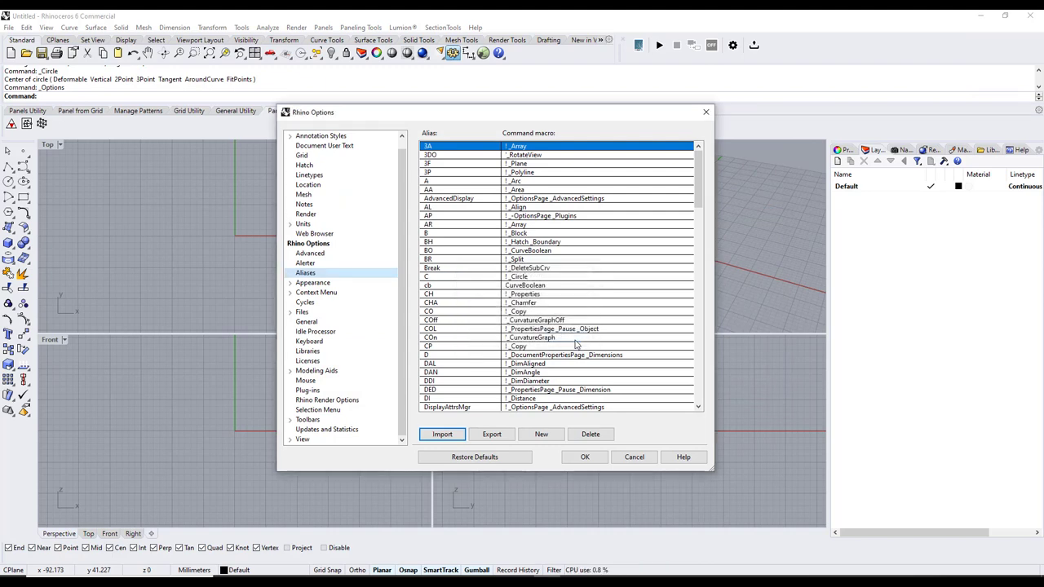
{"action": "left_click", "coordinate": [586, 458]}
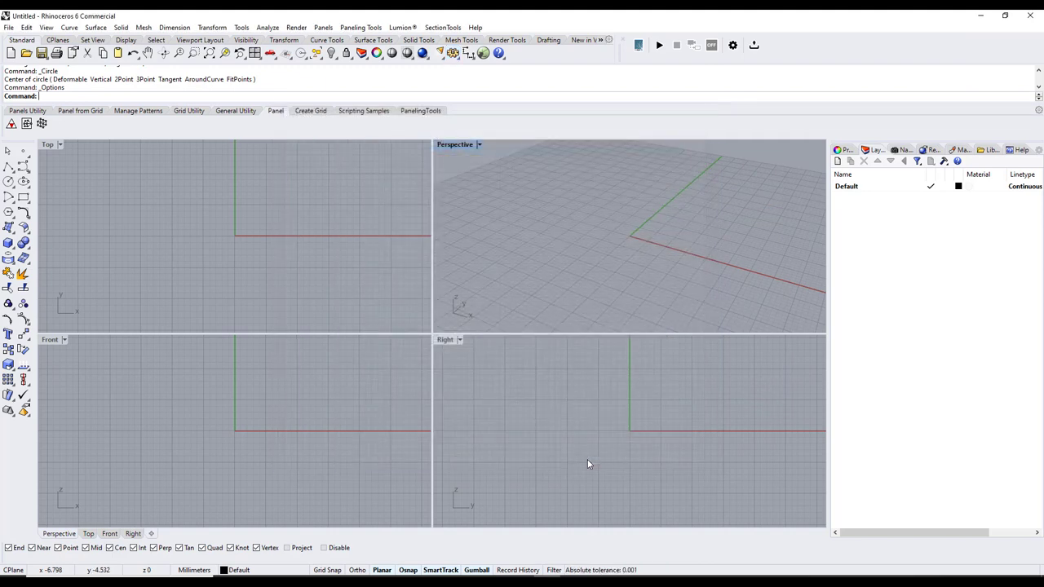
Step: Maximize the Top viewport and draw a slightly rising line across the Y axis, just above the X axis
{"action": "double_click", "coordinate": [47, 144]}
{"action": "right_click_drag", "start_coordinate": [655, 239], "coordinate": [600, 318]}
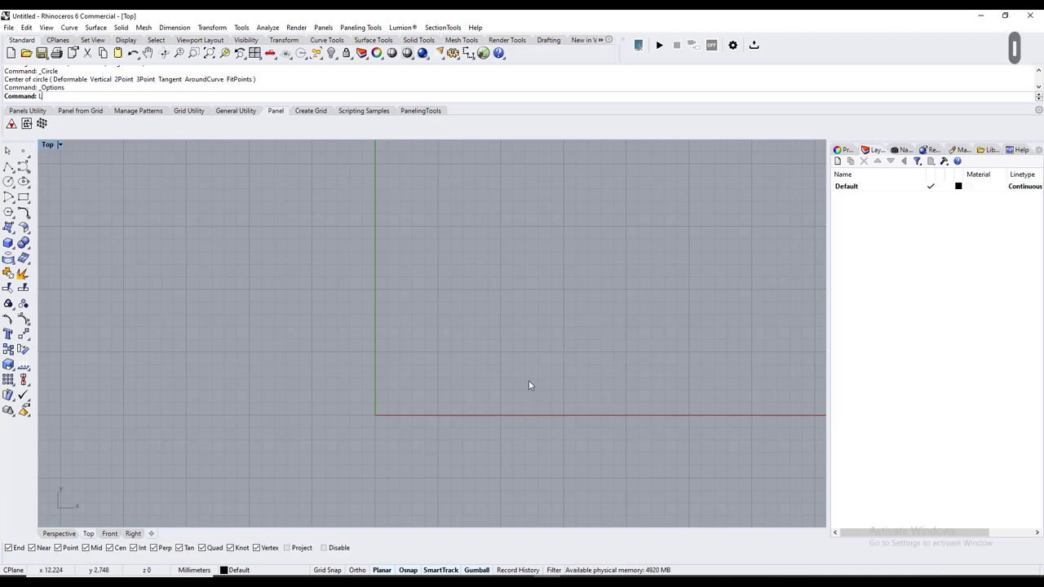
{"action": "type", "text": "L"}
{"action": "key", "text": "Return"}
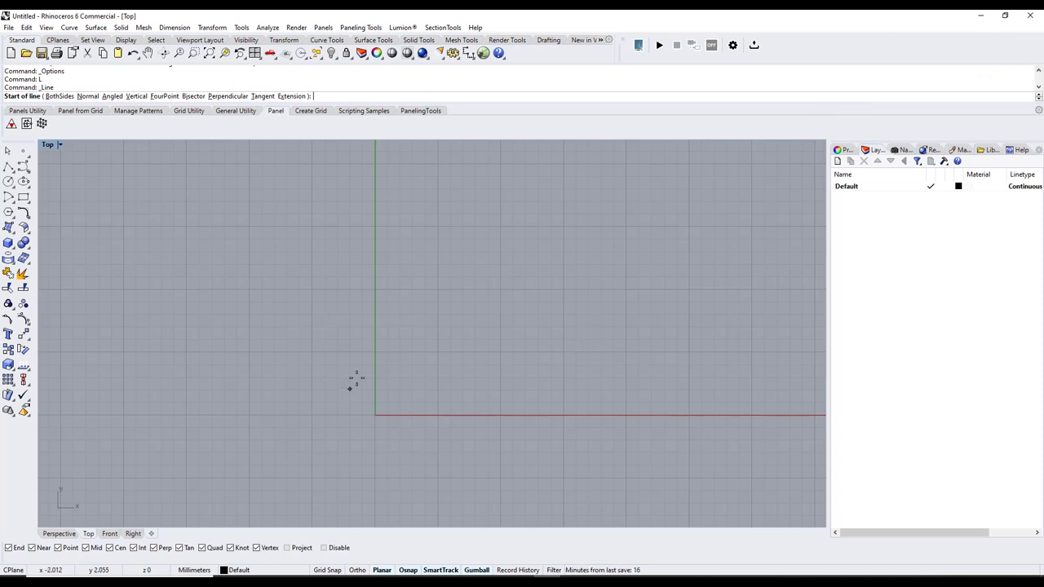
{"action": "left_click", "coordinate": [263, 399]}
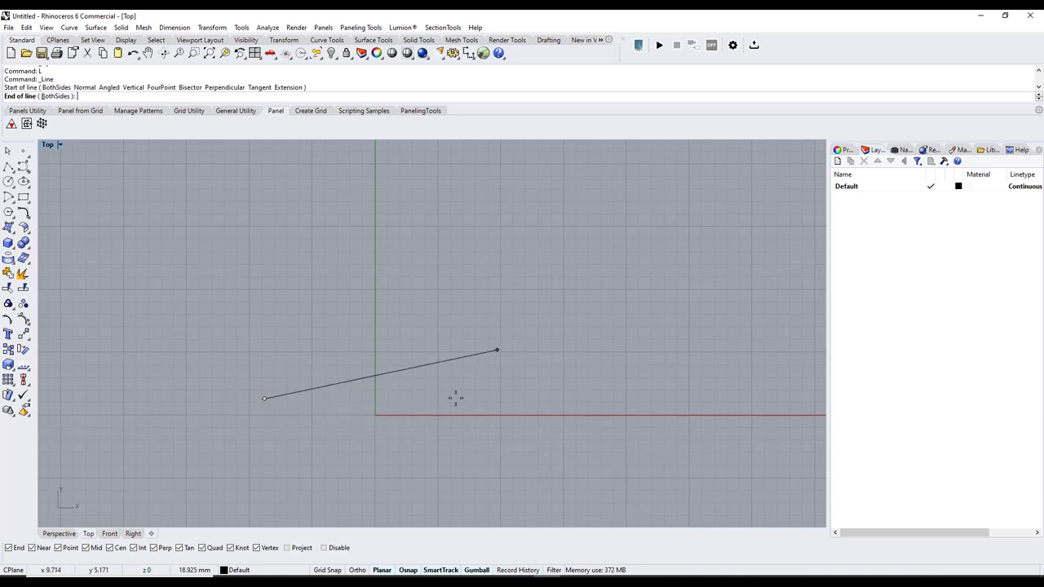
{"action": "left_click", "coordinate": [613, 366]}
Step: Draw two horizontal lines across the Y axis above the slanted line, turning Ortho on for the lower one
{"action": "key", "text": "Return"}
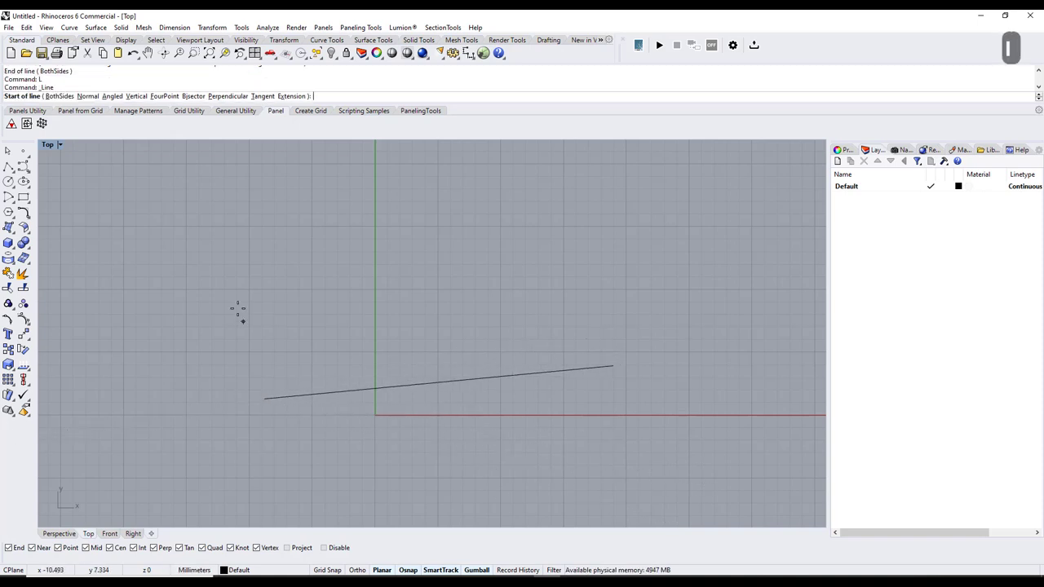
{"action": "left_click", "coordinate": [202, 227]}
{"action": "left_click", "coordinate": [705, 227]}
{"action": "type", "text": "L"}
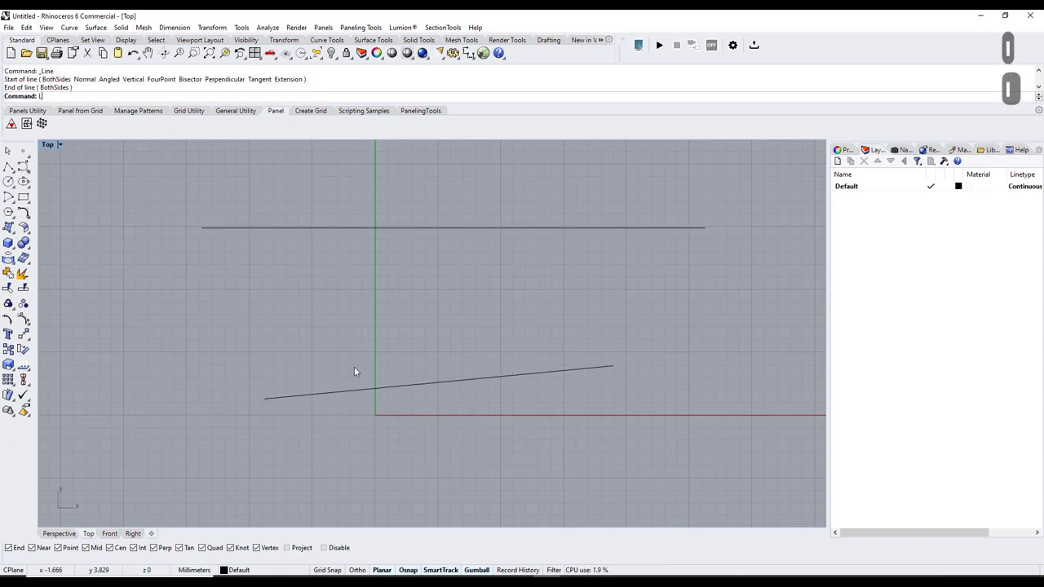
{"action": "key", "text": "Return"}
{"action": "left_click", "coordinate": [253, 341]}
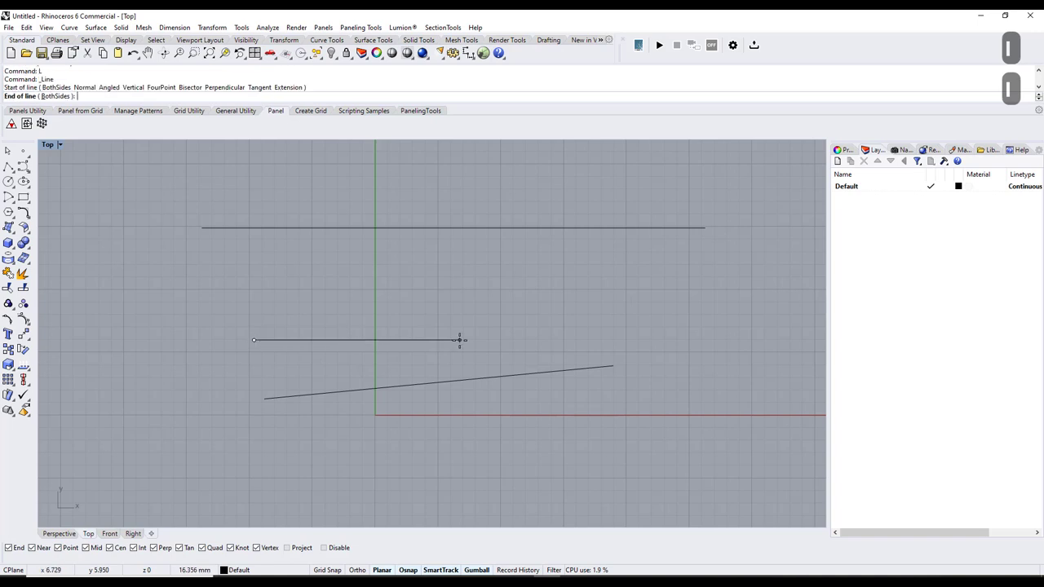
{"action": "key", "text": "F8"}
{"action": "left_click", "coordinate": [725, 336]}
Step: Draw a vertical line crossing the lower horizontal line and the slanted line near their left ends
{"action": "type", "text": "L"}
{"action": "key", "text": "Return"}
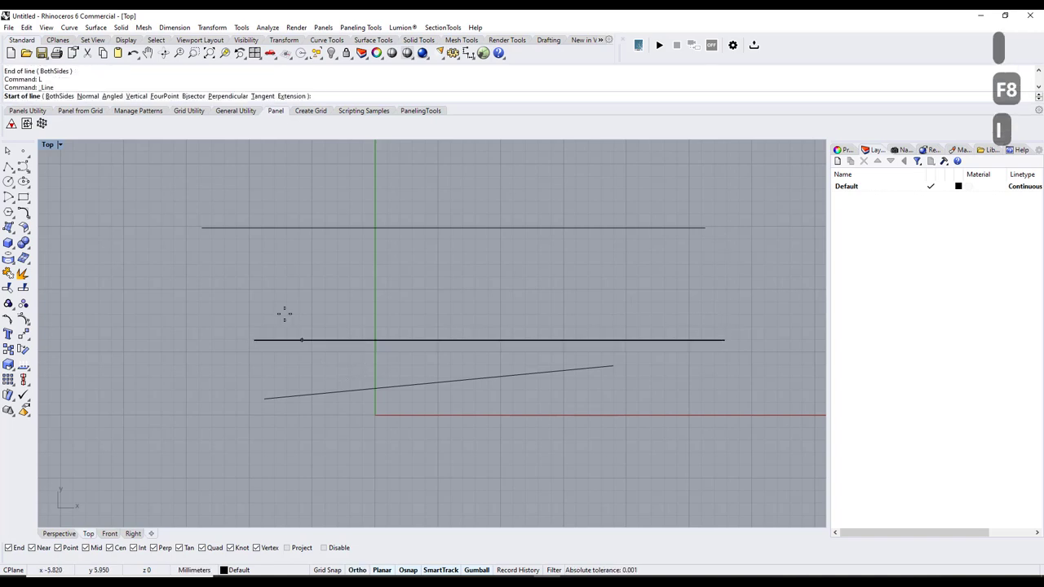
{"action": "left_click", "coordinate": [284, 275]}
{"action": "left_click", "coordinate": [263, 495]}
Step: Draw a stepped orthogonal polyline starting on the slanted line and ending with a tall vertical segment on its right
{"action": "right_click_drag", "start_coordinate": [489, 441], "coordinate": [357, 442]}
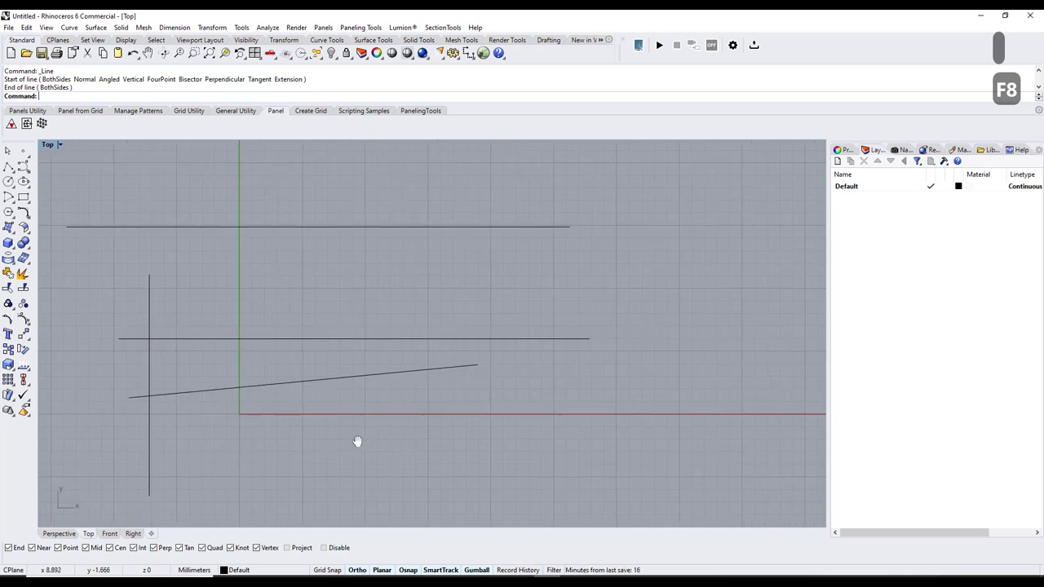
{"action": "type", "text": "pl"}
{"action": "key", "text": "Return"}
{"action": "left_click", "coordinate": [329, 379]}
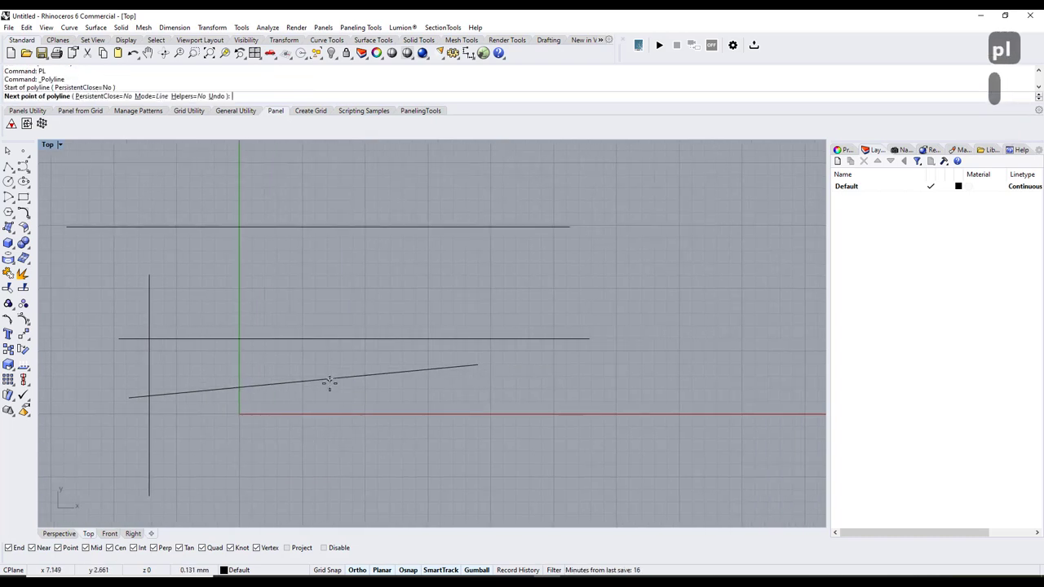
{"action": "left_click", "coordinate": [329, 486]}
{"action": "left_click", "coordinate": [580, 486]}
{"action": "left_click", "coordinate": [580, 405]}
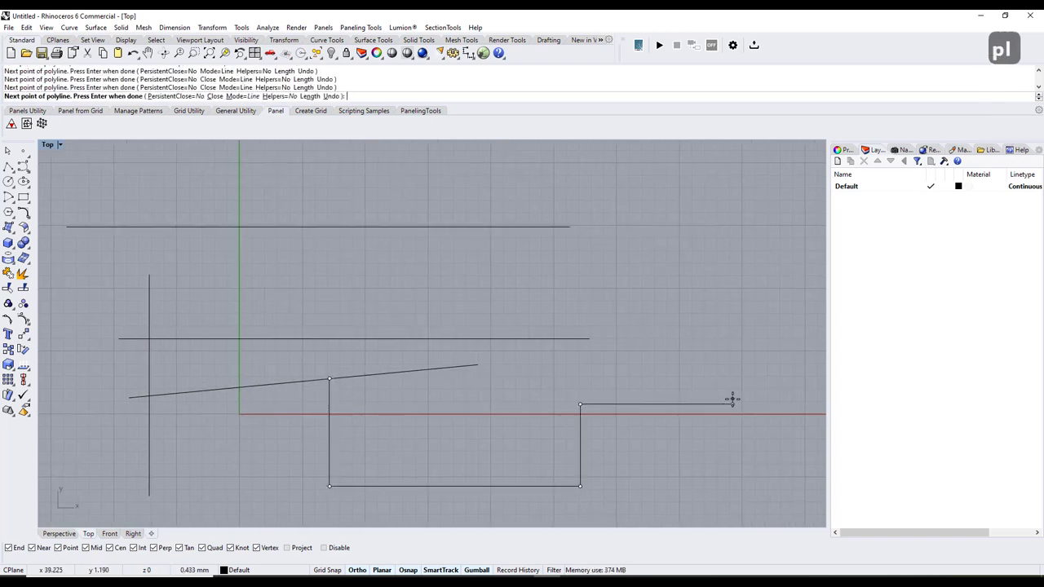
{"action": "left_click", "coordinate": [733, 405]}
{"action": "left_click", "coordinate": [796, 312]}
{"action": "key", "text": "Return"}
Step: Trim the overhanging ends where the vertical line meets the lower horizontal and slanted lines, using all three as cutters
{"action": "right_click_drag", "start_coordinate": [705, 318], "coordinate": [685, 317]}
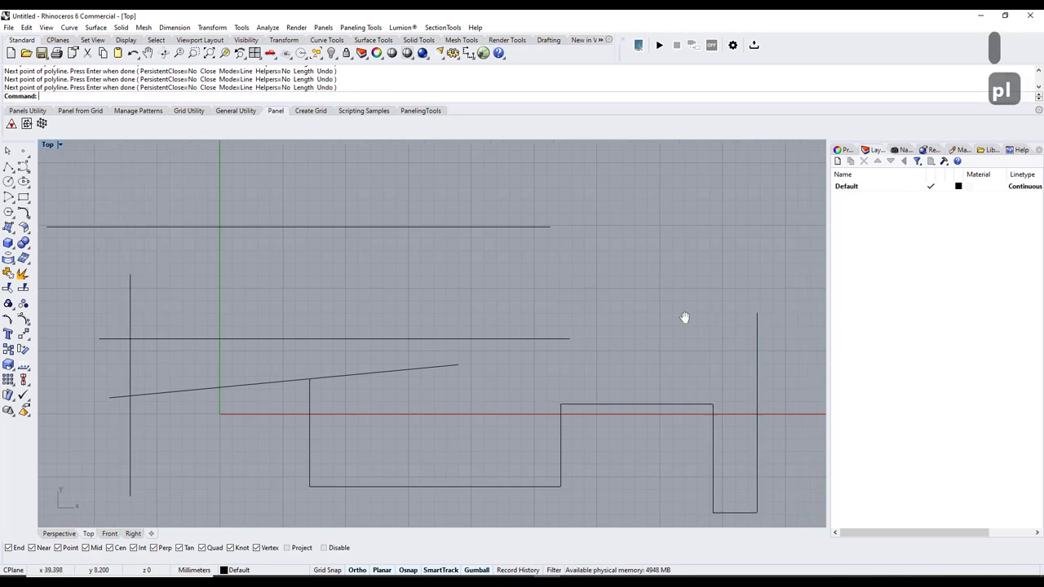
{"action": "scroll", "coordinate": [568, 319], "scroll_direction": "down", "scroll_amount": 3}
{"action": "right_click_drag", "start_coordinate": [569, 319], "coordinate": [591, 385]}
{"action": "scroll", "coordinate": [519, 379], "scroll_direction": "up", "scroll_amount": 2}
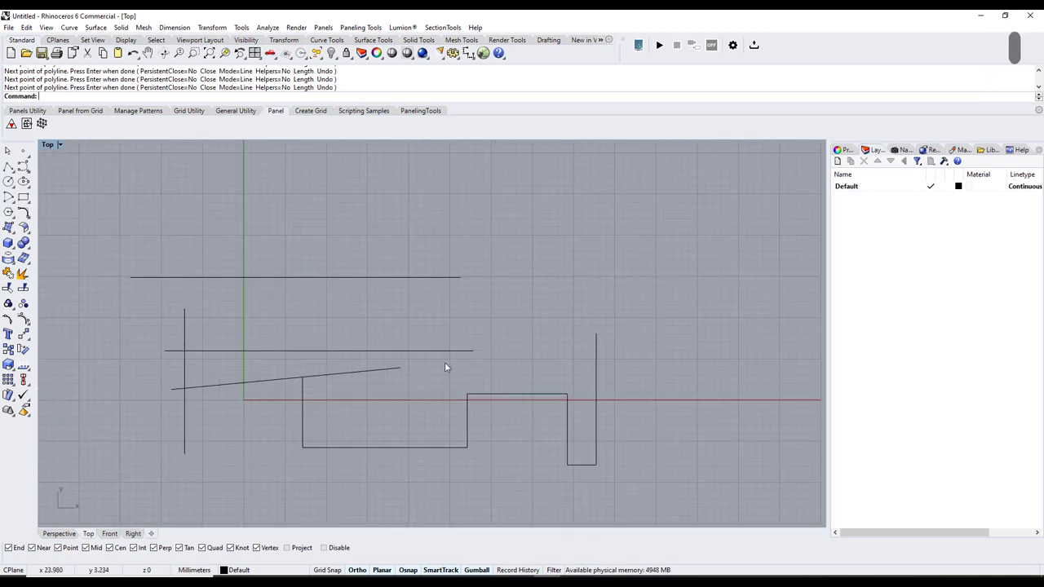
{"action": "scroll", "coordinate": [135, 357], "scroll_direction": "up", "scroll_amount": 4}
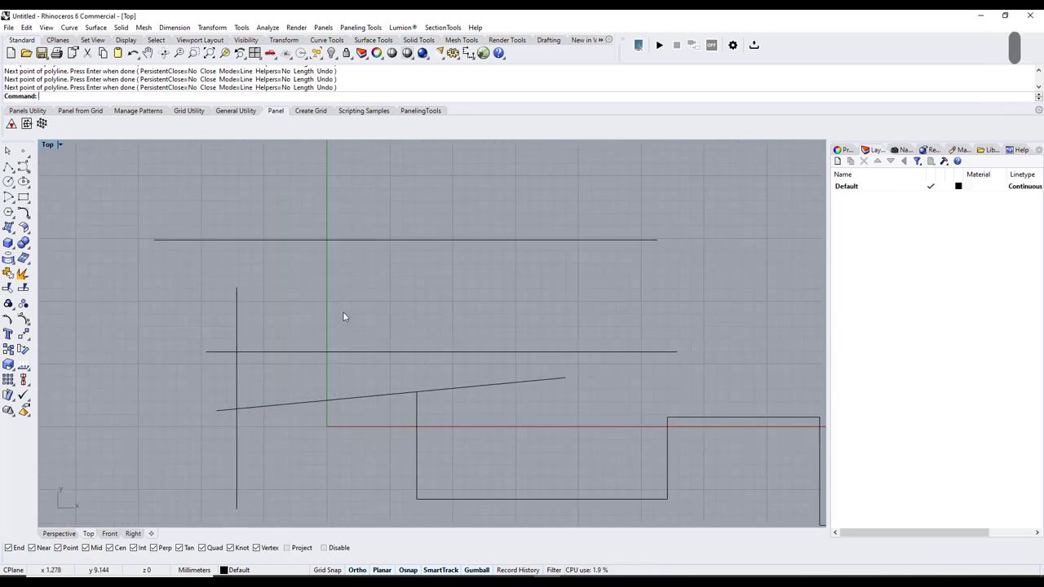
{"action": "left_click_drag", "start_coordinate": [313, 306], "coordinate": [158, 483]}
{"action": "type", "text": "tr"}
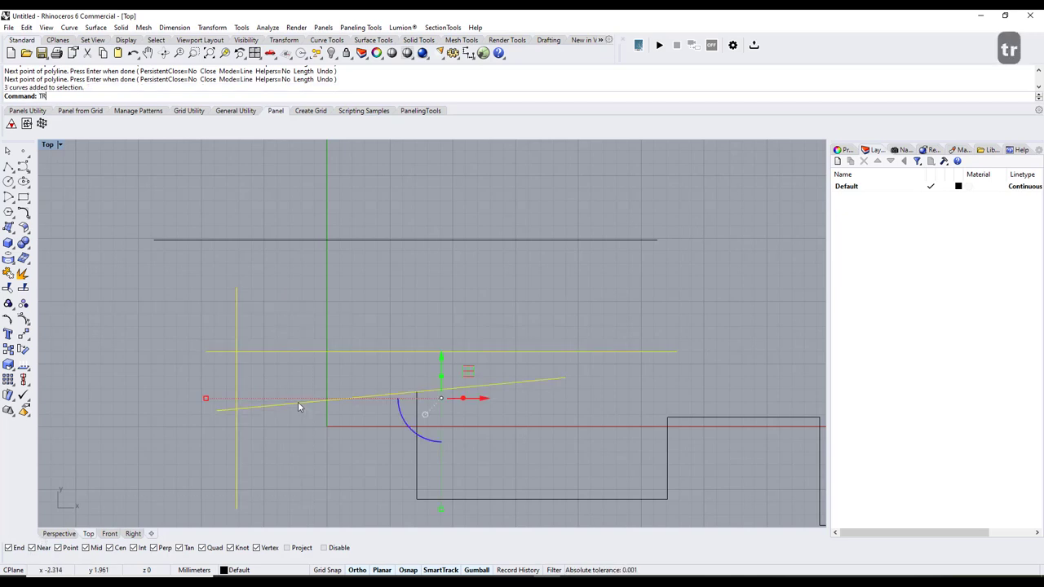
{"action": "key", "text": "Return"}
{"action": "left_click", "coordinate": [223, 407]}
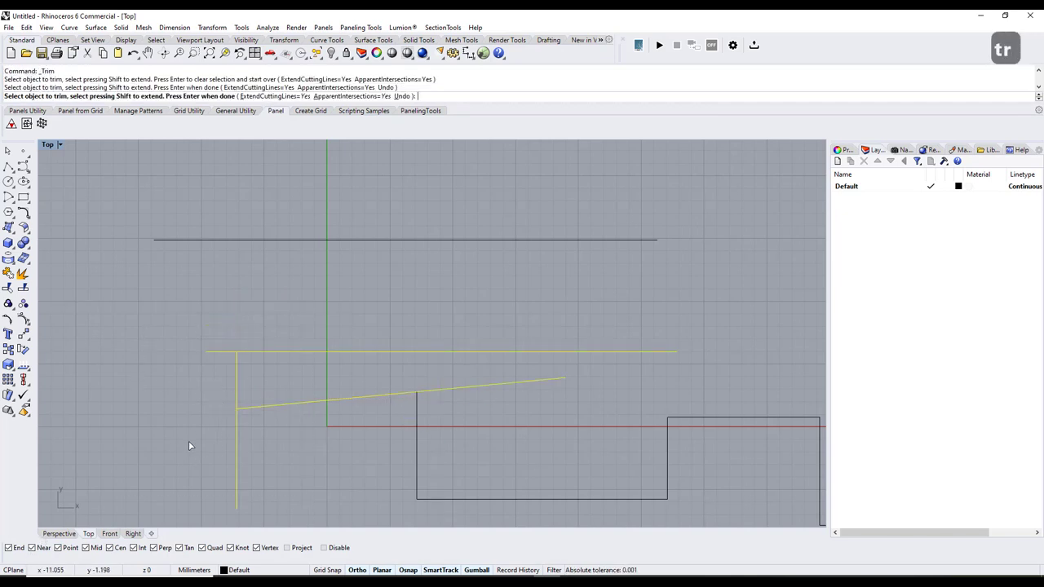
{"action": "key", "text": "Escape"}
{"action": "key", "text": "Escape"}
{"action": "key", "text": "Escape"}
{"action": "scroll", "coordinate": [348, 307], "scroll_direction": "down", "scroll_amount": 8}
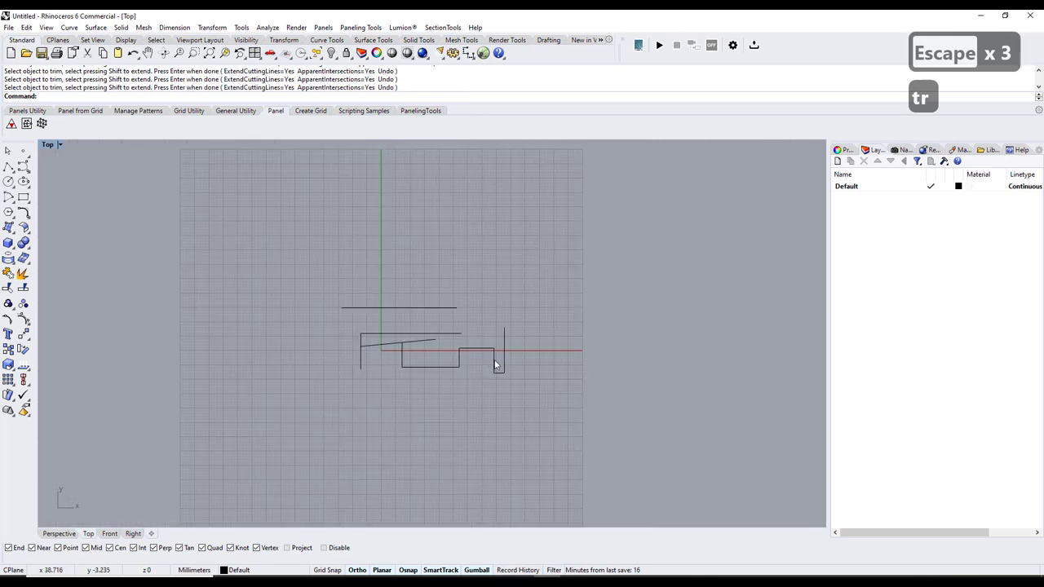
{"action": "right_click_drag", "start_coordinate": [519, 364], "coordinate": [510, 381]}
{"action": "scroll", "coordinate": [398, 358], "scroll_direction": "up", "scroll_amount": 3}
{"action": "left_click_drag", "start_coordinate": [643, 248], "coordinate": [109, 503]}
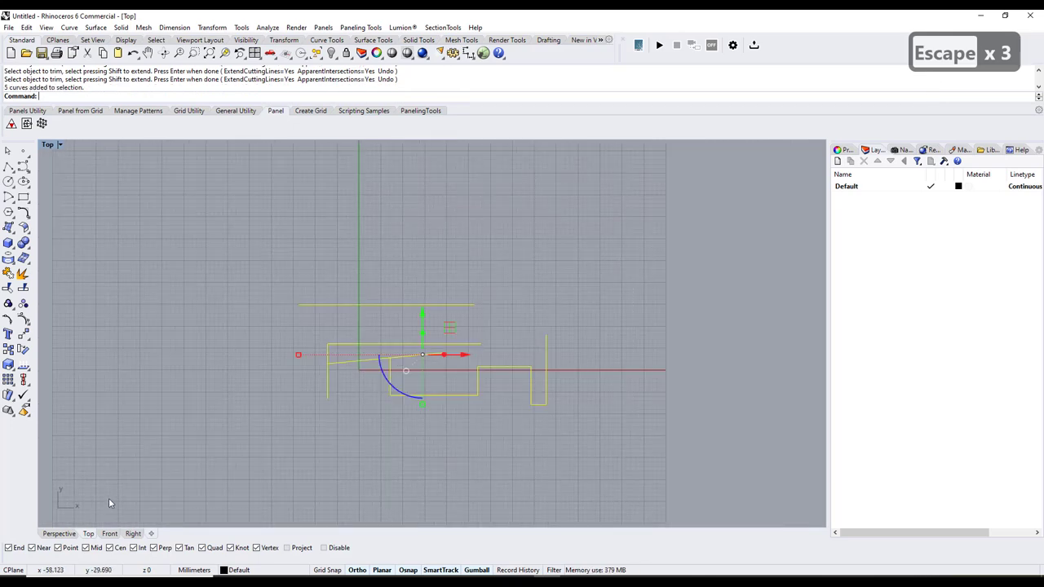
{"action": "key", "text": "Escape"}
{"action": "key", "text": "Escape"}
{"action": "right_click_drag", "start_coordinate": [538, 334], "coordinate": [401, 383]}
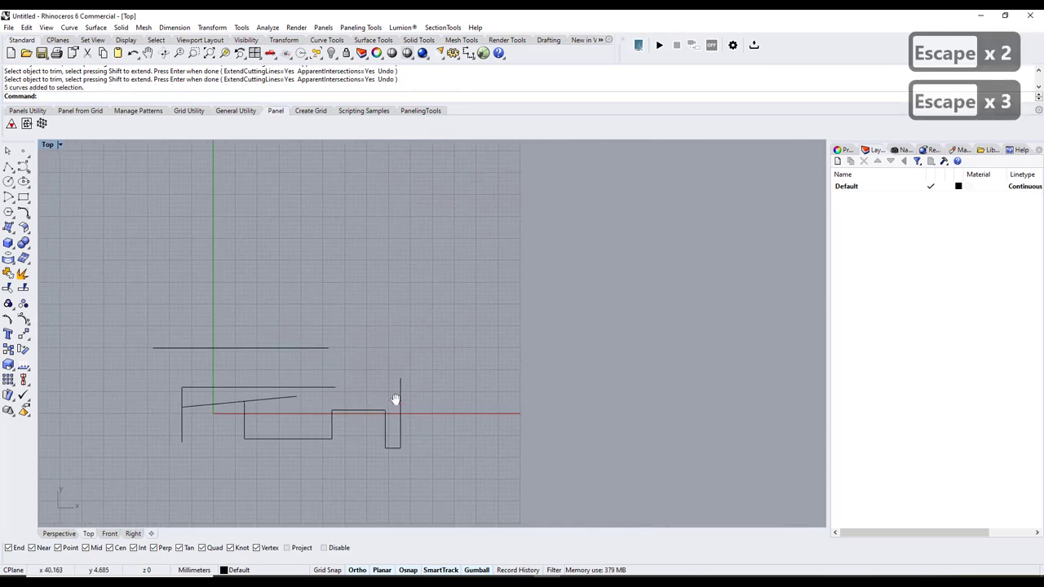
{"action": "scroll", "coordinate": [250, 419], "scroll_direction": "up", "scroll_amount": 5}
{"action": "right_click_drag", "start_coordinate": [249, 419], "coordinate": [507, 371]}
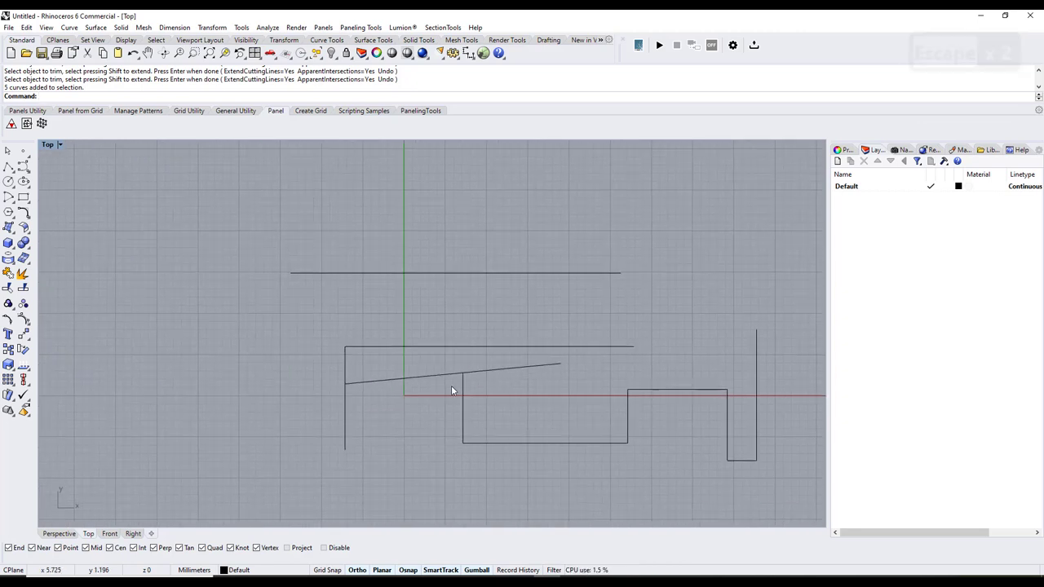
{"action": "left_click", "coordinate": [482, 370]}
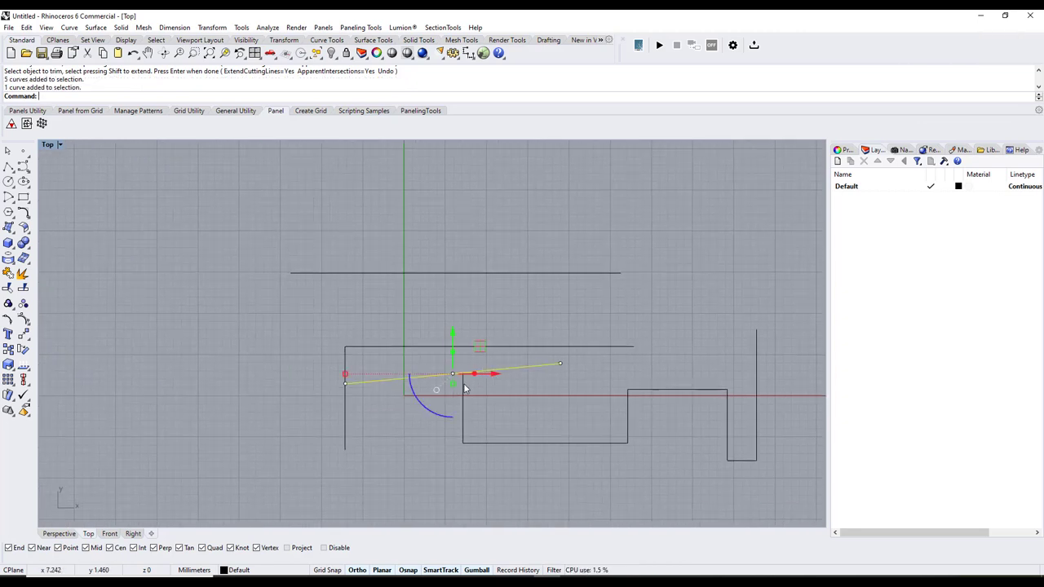
{"action": "key", "text": "Escape"}
{"action": "key", "text": "Escape"}
{"action": "right_click_drag", "start_coordinate": [473, 387], "coordinate": [408, 413]}
{"action": "scroll", "coordinate": [476, 365], "scroll_direction": "up", "scroll_amount": 2}
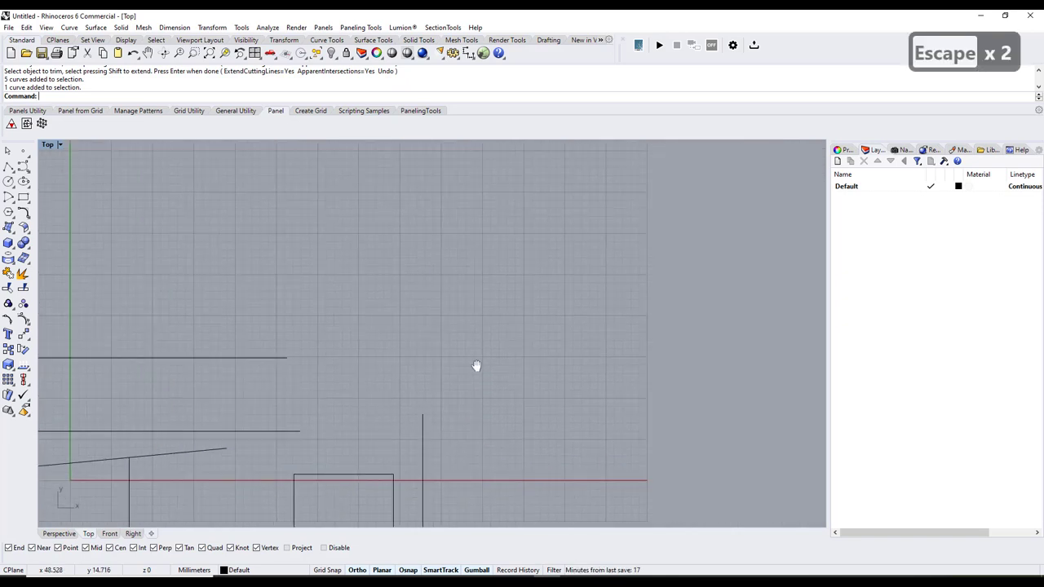
{"action": "right_click_drag", "start_coordinate": [457, 370], "coordinate": [490, 375]}
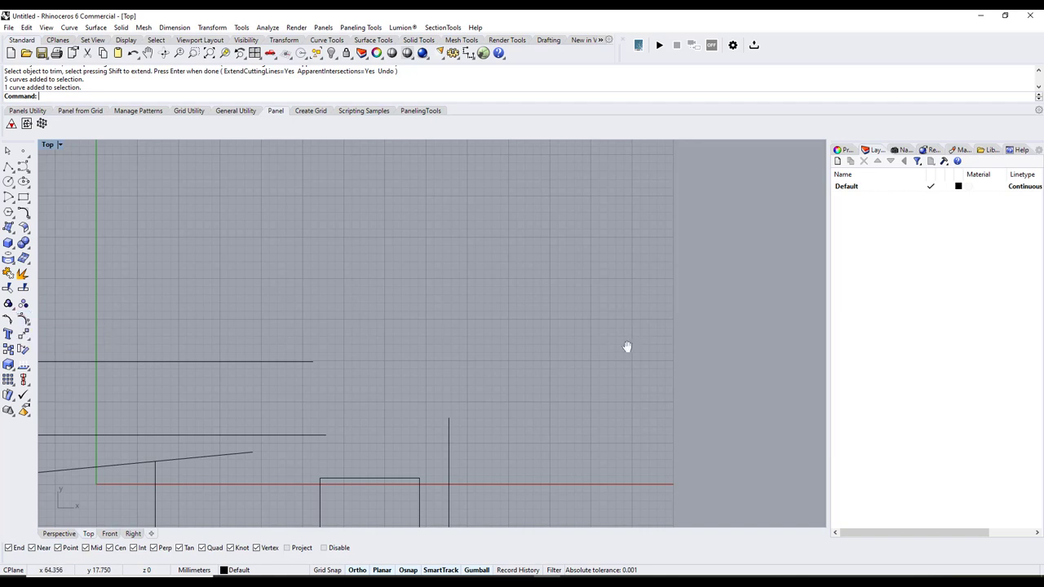
{"action": "right_click_drag", "start_coordinate": [628, 347], "coordinate": [503, 379]}
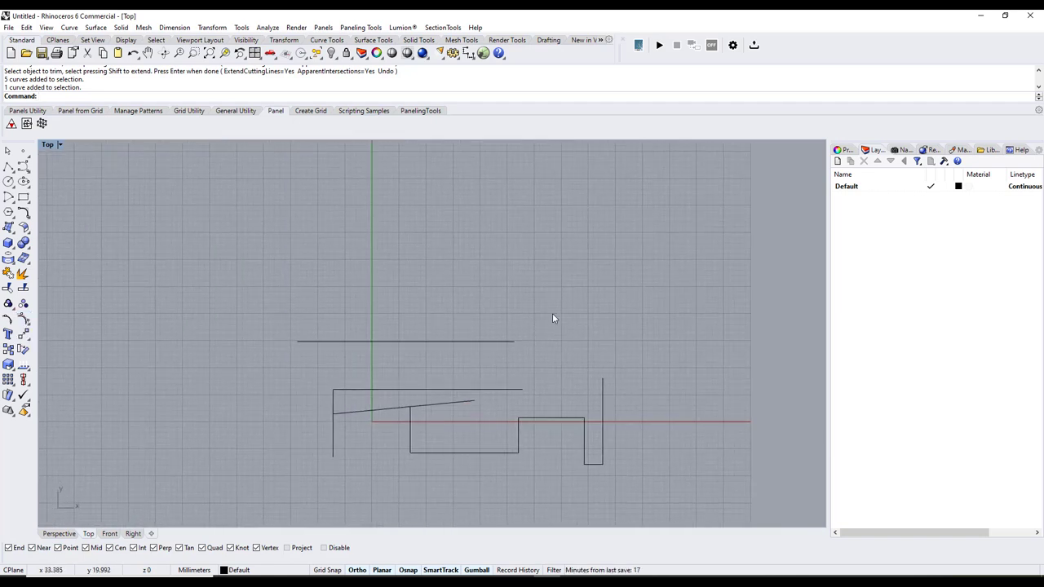
{"action": "left_click_drag", "start_coordinate": [200, 465], "coordinate": [200, 465]}
{"action": "right_click_drag", "start_coordinate": [671, 364], "coordinate": [550, 439]}
{"action": "key", "text": "Escape"}
{"action": "key", "text": "Escape"}
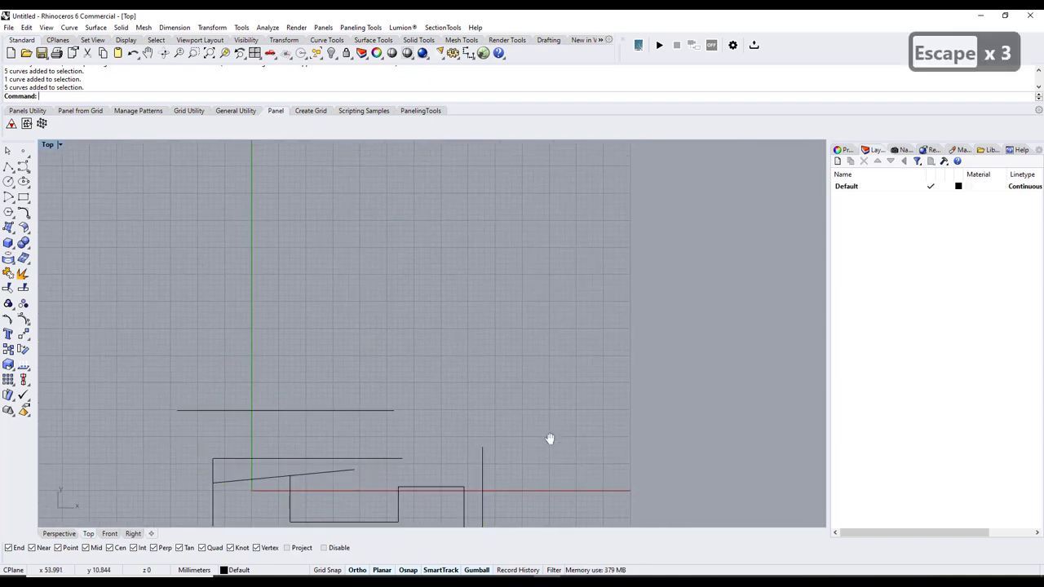
Step: Draw a diagonal line rising to the right in the empty area above the existing curves, with Ortho off
{"action": "right_click_drag", "start_coordinate": [501, 337], "coordinate": [443, 374]}
{"action": "type", "text": "l"}
{"action": "key", "text": "Return"}
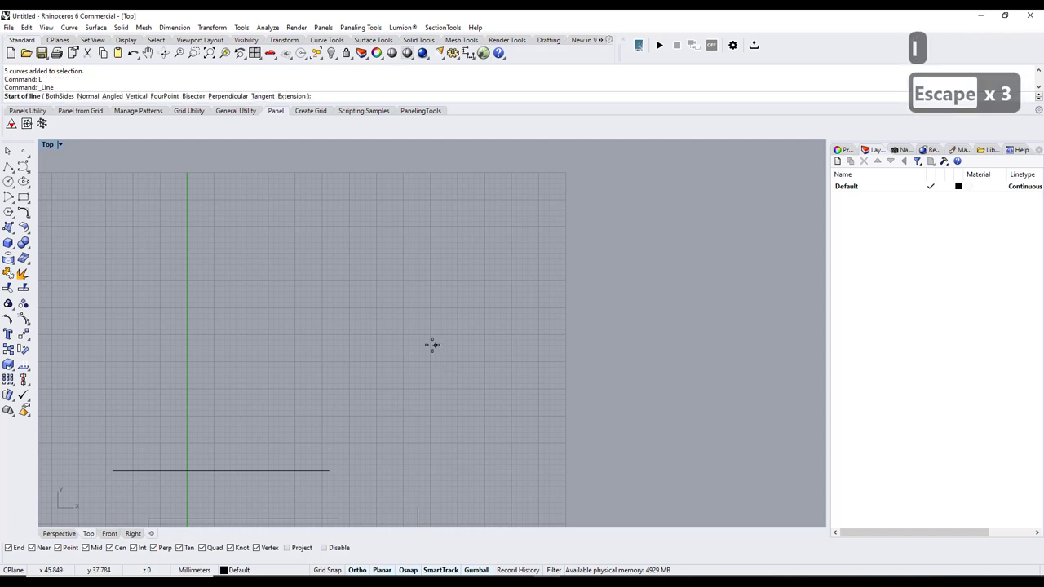
{"action": "left_click", "coordinate": [332, 364]}
{"action": "key", "text": "F8"}
{"action": "left_click", "coordinate": [516, 237]}
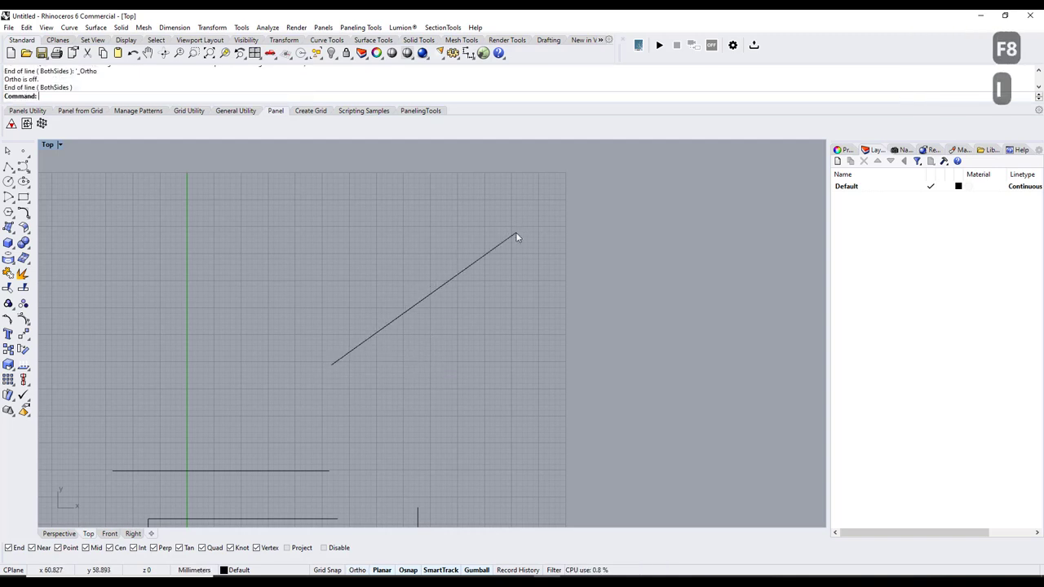
Step: Draw a roughly square rectangle below and to the right of the diagonal line
{"action": "type", "text": "rec"}
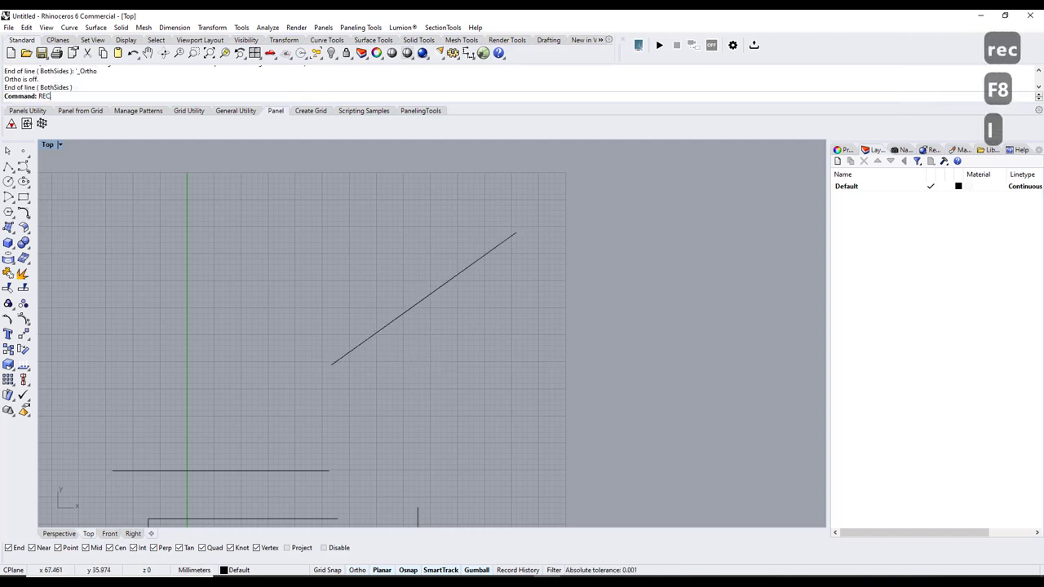
{"action": "key", "text": "Return"}
{"action": "left_click", "coordinate": [513, 352]}
{"action": "left_click", "coordinate": [632, 472]}
Step: Begin orienting the square rectangle, using its upper-left and upper-right corners as the two reference points
{"action": "right_click_drag", "start_coordinate": [632, 472], "coordinate": [683, 326]}
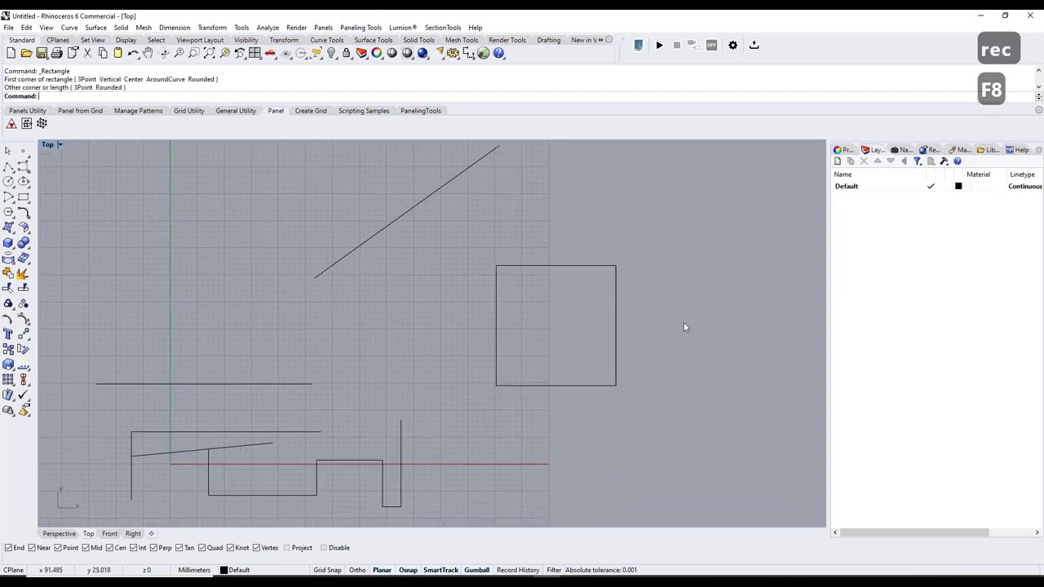
{"action": "left_click", "coordinate": [615, 327]}
{"action": "right_click_drag", "start_coordinate": [727, 291], "coordinate": [634, 376]}
{"action": "type", "text": "a"}
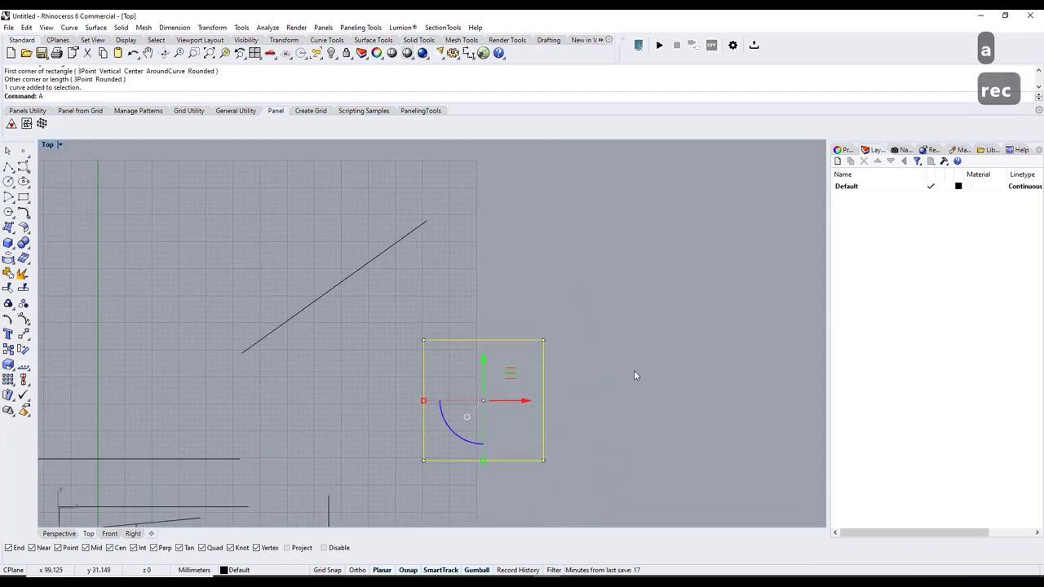
{"action": "key", "text": "BackSpace"}
{"action": "key", "text": "BackSpace"}
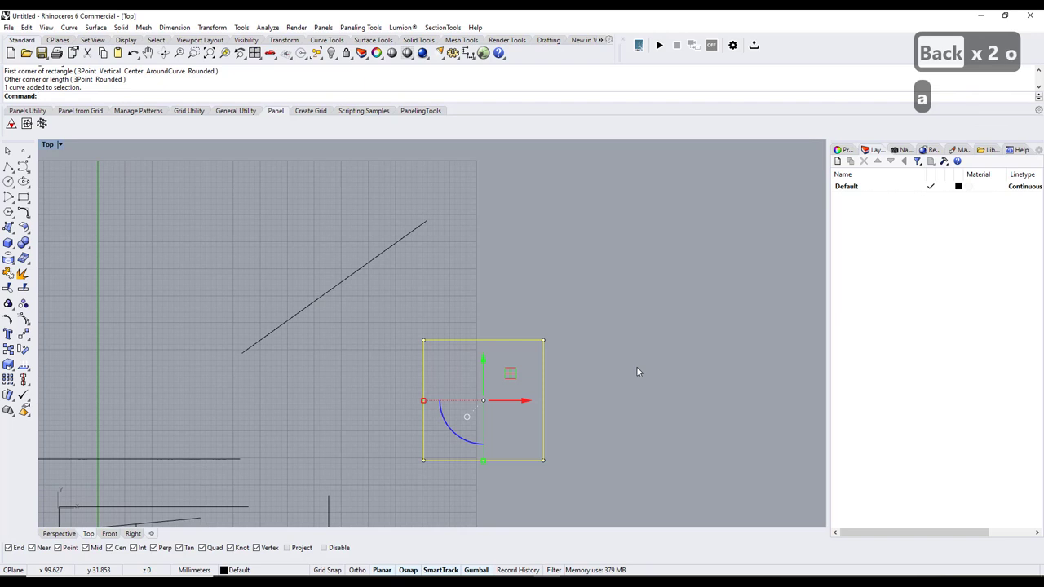
{"action": "type", "text": "ori"}
{"action": "key", "text": "Return"}
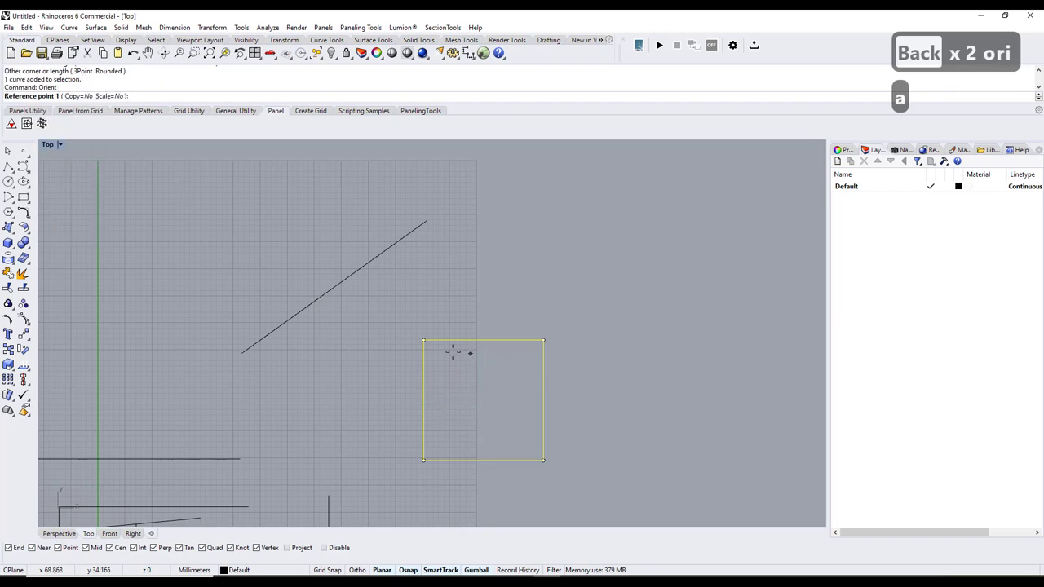
{"action": "left_click", "coordinate": [423, 340]}
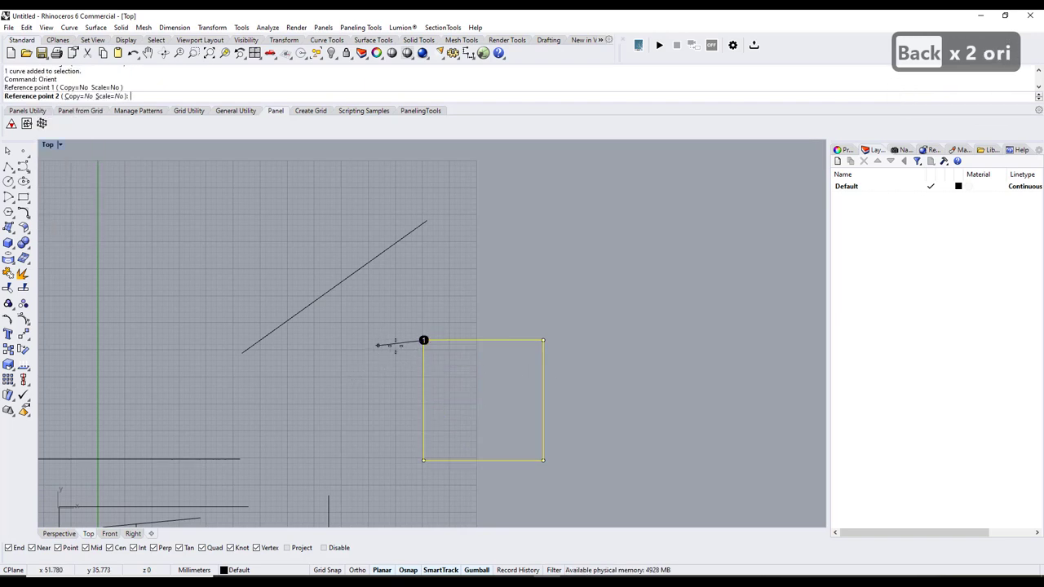
{"action": "left_click", "coordinate": [543, 341]}
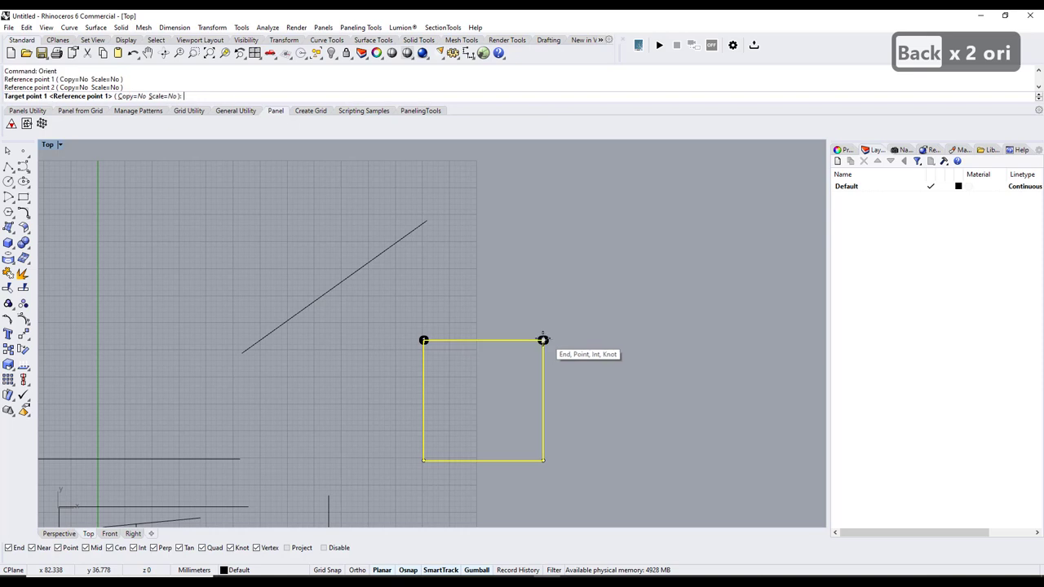
Step: Fit the rectangle's upper edge onto the full diagonal line, from its lower to its upper end, with Scale set to 3D
{"action": "left_click", "coordinate": [241, 352]}
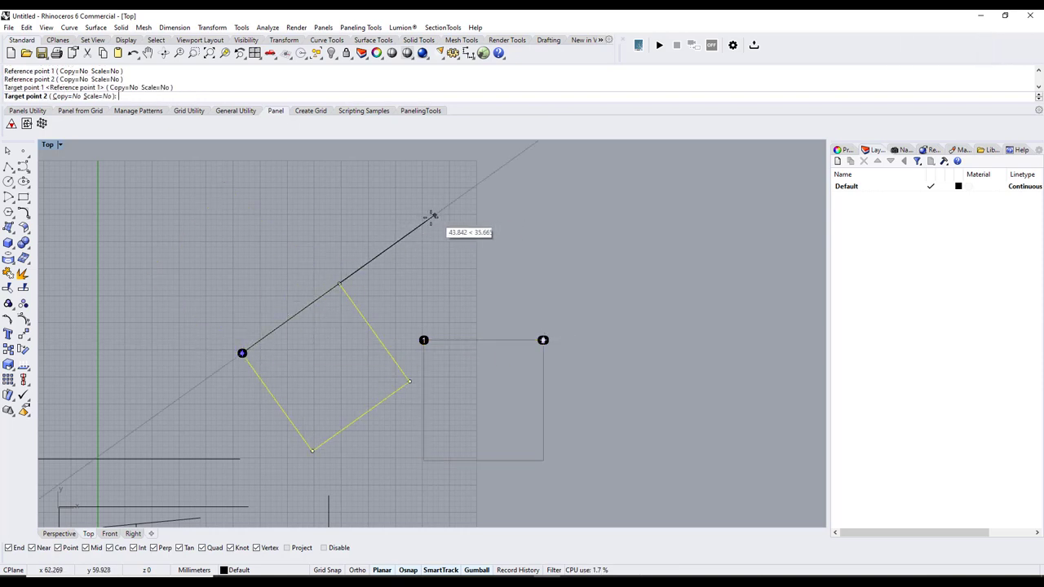
{"action": "left_click", "coordinate": [97, 97]}
{"action": "left_click", "coordinate": [72, 96]}
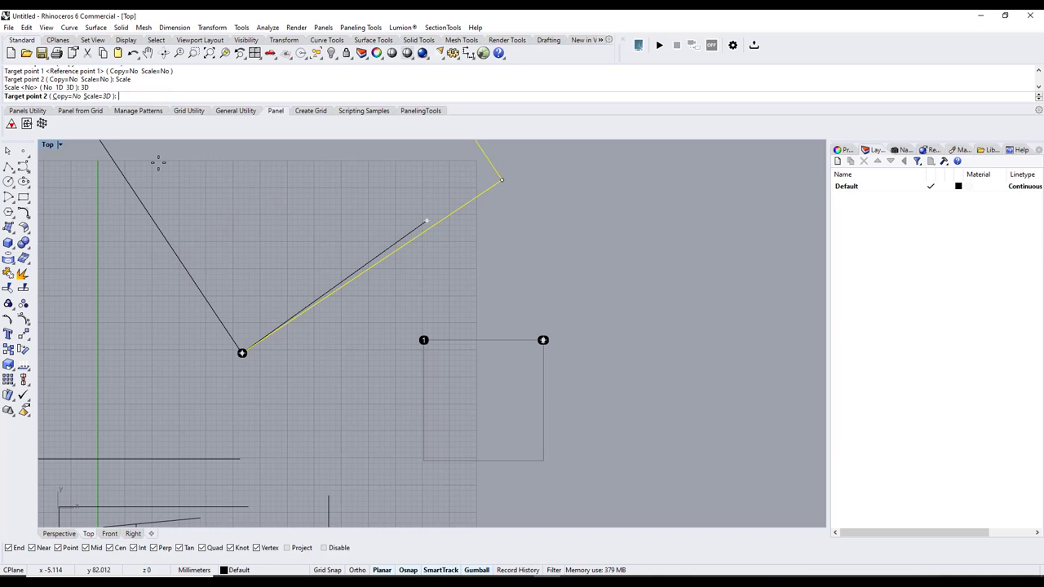
{"action": "left_click", "coordinate": [426, 220]}
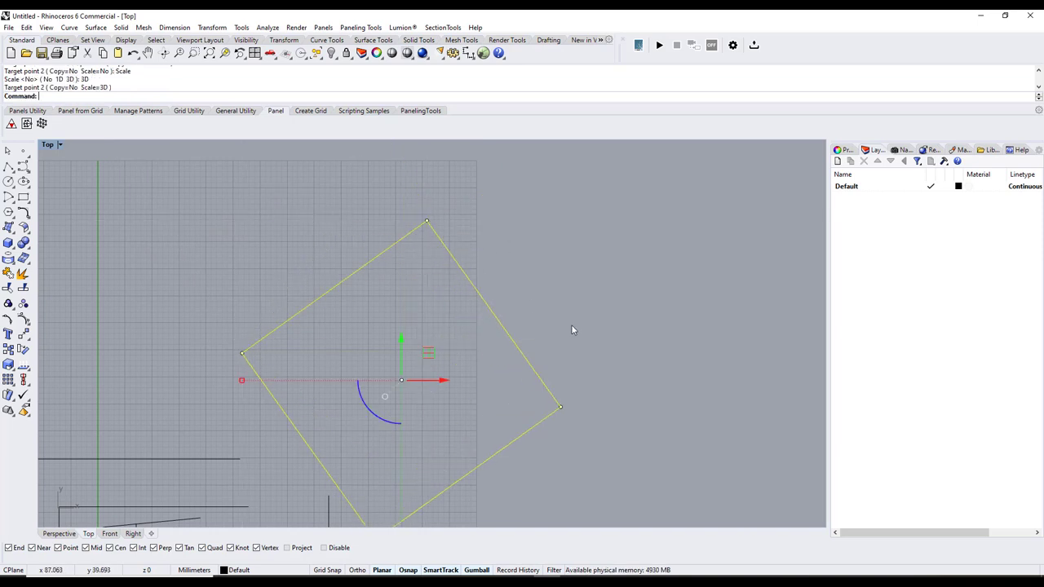
{"action": "scroll", "coordinate": [572, 326], "scroll_direction": "down", "scroll_amount": 4}
{"action": "key", "text": "Escape"}
{"action": "key", "text": "Escape"}
{"action": "key", "text": "Escape"}
Step: Draw a wide, flat rectangle in the empty area to the right of the oriented square
{"action": "right_click_drag", "start_coordinate": [587, 329], "coordinate": [342, 382]}
{"action": "scroll", "coordinate": [592, 347], "scroll_direction": "up", "scroll_amount": 1}
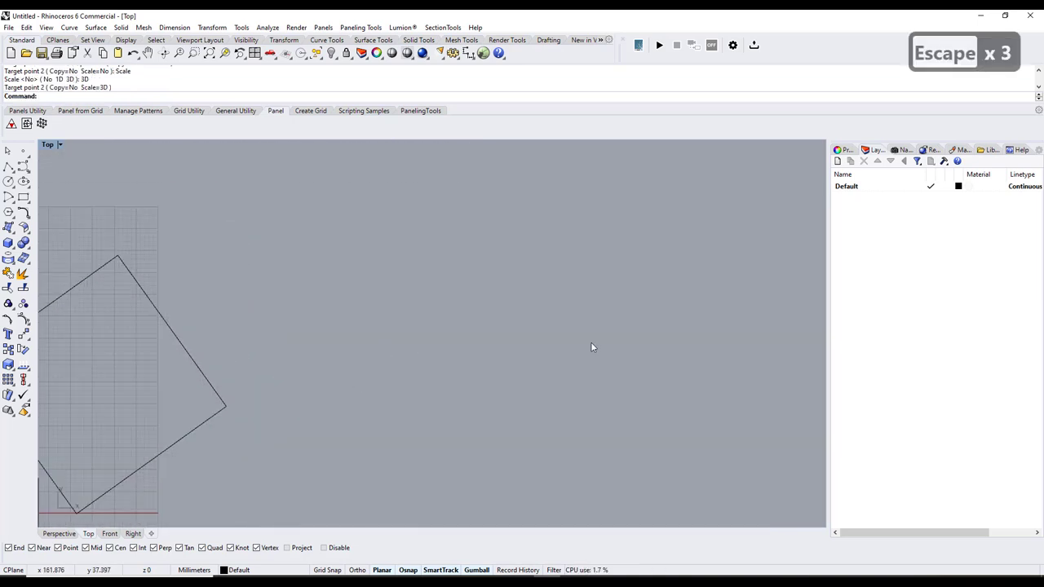
{"action": "scroll", "coordinate": [517, 373], "scroll_direction": "up", "scroll_amount": 2}
{"action": "type", "text": "rec"}
{"action": "key", "text": "Return"}
{"action": "left_click", "coordinate": [389, 478]}
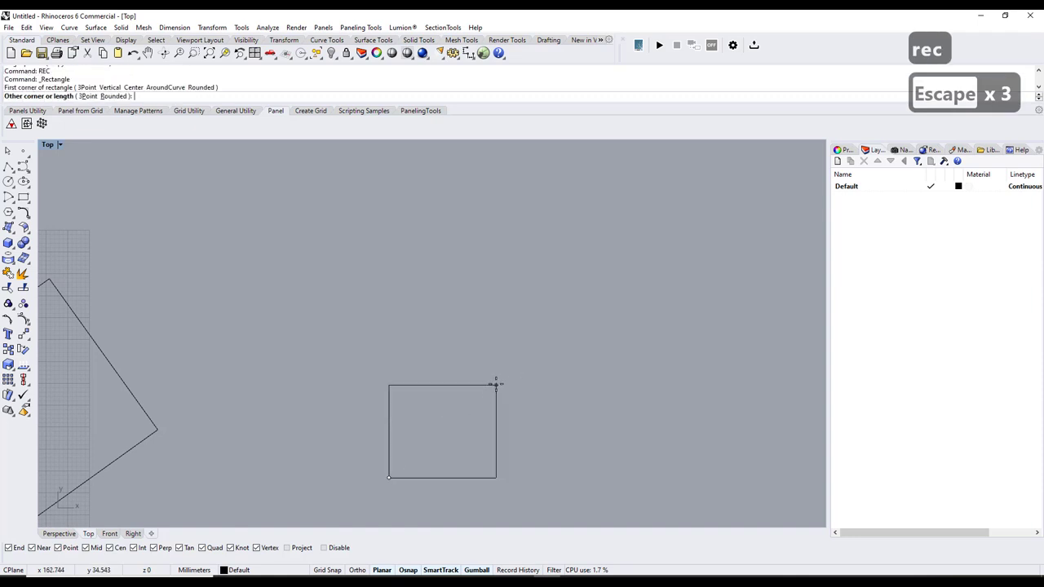
{"action": "left_click", "coordinate": [621, 408]}
Step: Draw a larger, nearly square rectangle above the flat rectangle
{"action": "right_click_drag", "start_coordinate": [679, 267], "coordinate": [547, 349]}
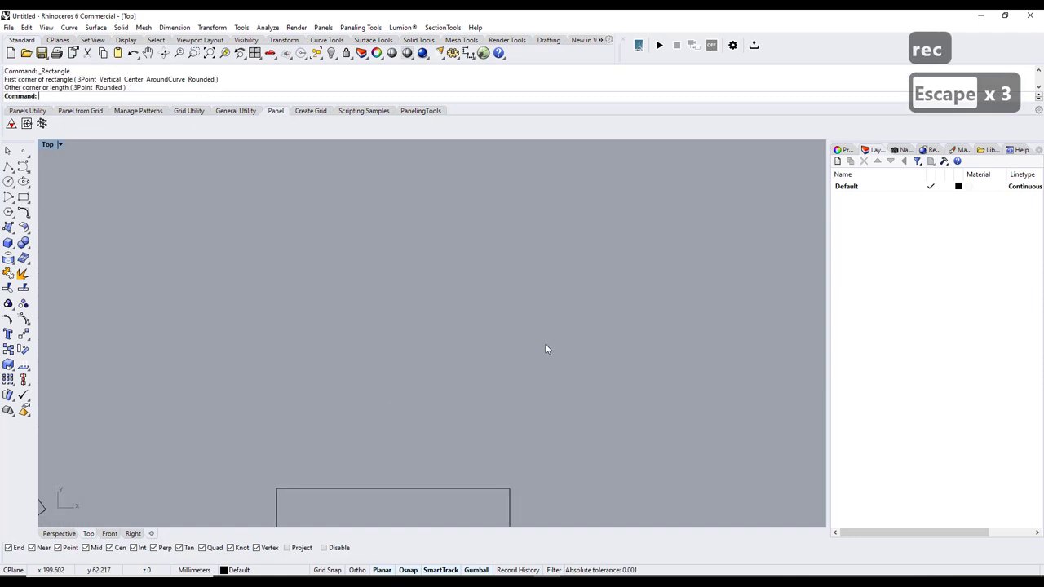
{"action": "type", "text": "rec"}
{"action": "key", "text": "Return"}
{"action": "left_click", "coordinate": [310, 394]}
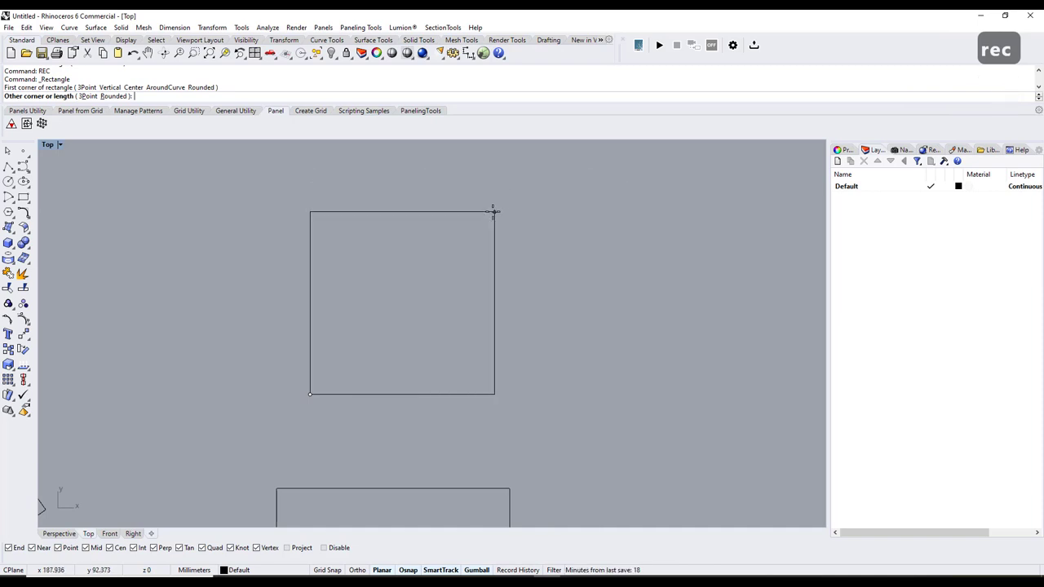
{"action": "left_click", "coordinate": [506, 215]}
{"action": "right_click_drag", "start_coordinate": [551, 276], "coordinate": [575, 238]}
{"action": "scroll", "coordinate": [575, 237], "scroll_direction": "down", "scroll_amount": 1}
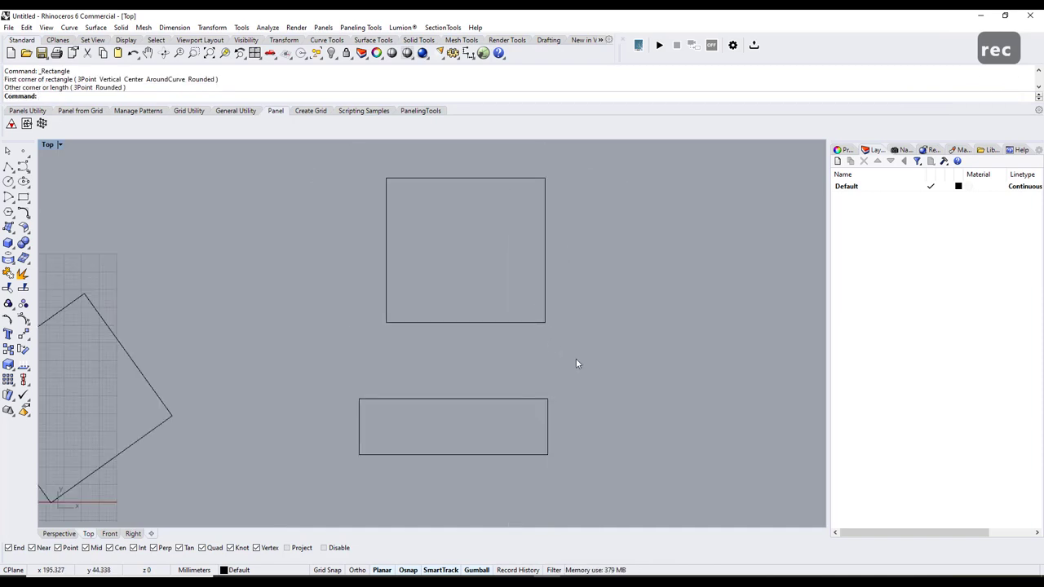
{"action": "left_click", "coordinate": [542, 400]}
{"action": "right_click_drag", "start_coordinate": [706, 383], "coordinate": [653, 397]}
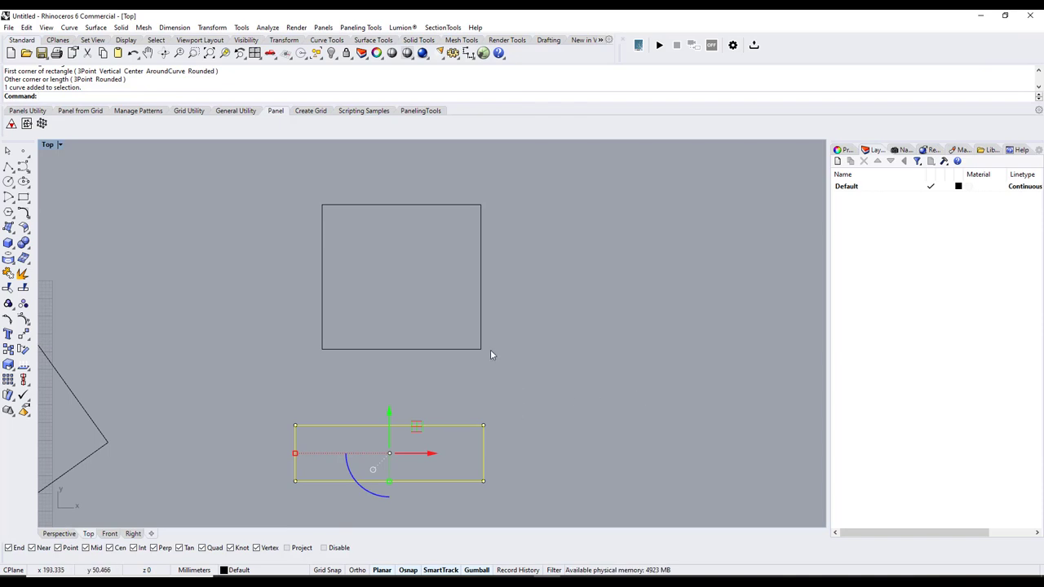
{"action": "key", "text": "Escape"}
{"action": "key", "text": "Escape"}
{"action": "key", "text": "Escape"}
Step: Draw an inscribed six-sided polygon to the right of the larger rectangle, with Ortho on so it sits on horizontal sides
{"action": "right_click_drag", "start_coordinate": [661, 343], "coordinate": [515, 368]}
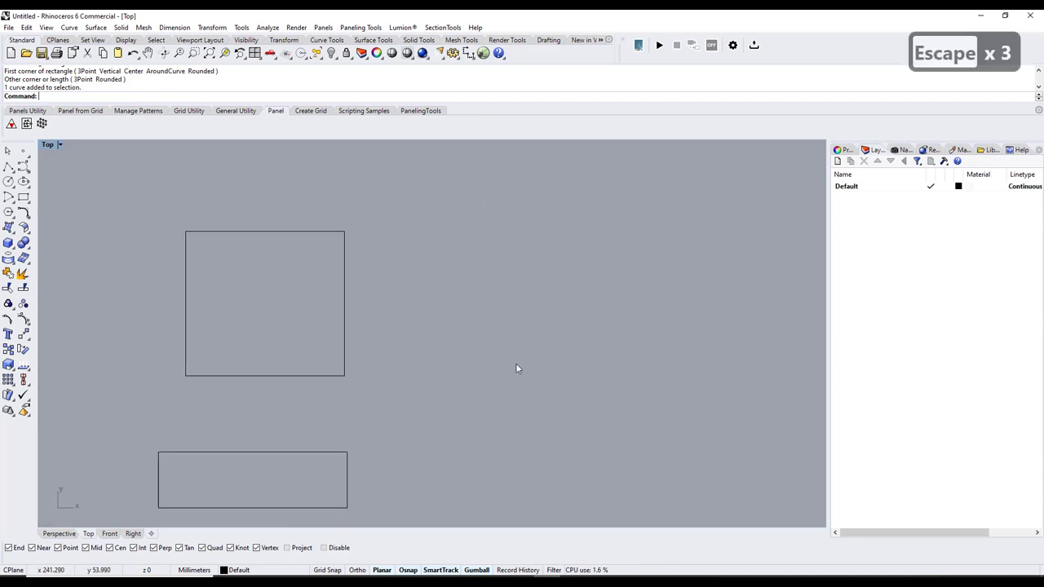
{"action": "left_click", "coordinate": [8, 213]}
{"action": "left_click", "coordinate": [580, 314]}
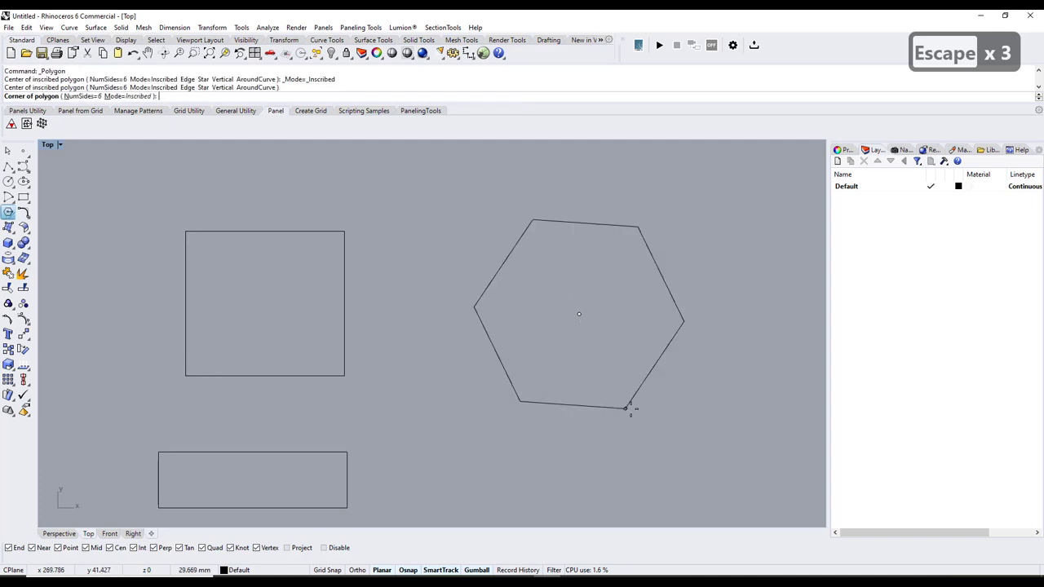
{"action": "key", "text": "F8"}
{"action": "left_click", "coordinate": [674, 357]}
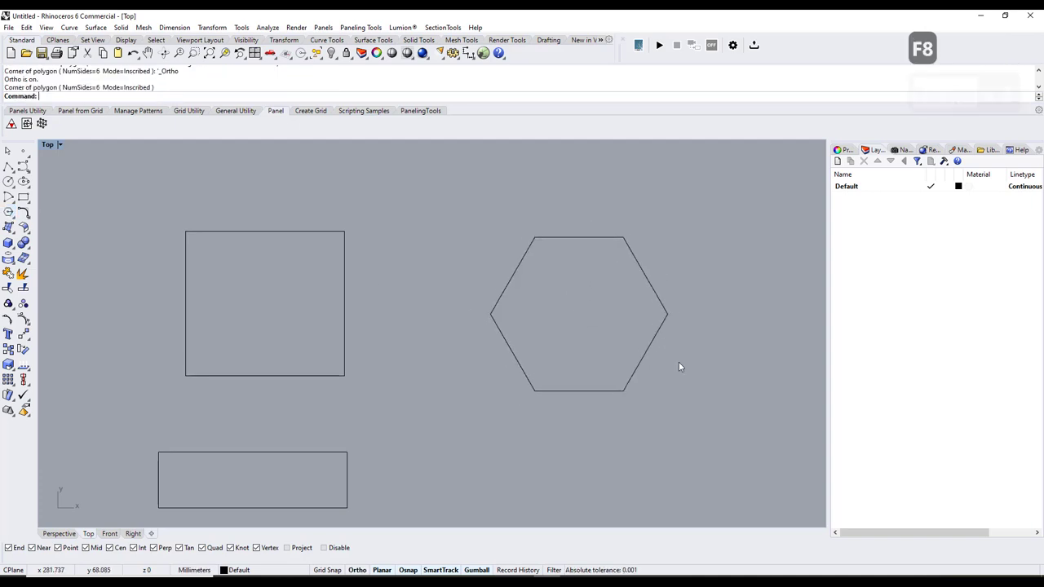
{"action": "right_click_drag", "start_coordinate": [679, 362], "coordinate": [608, 402]}
{"action": "right_click_drag", "start_coordinate": [222, 392], "coordinate": [395, 362]}
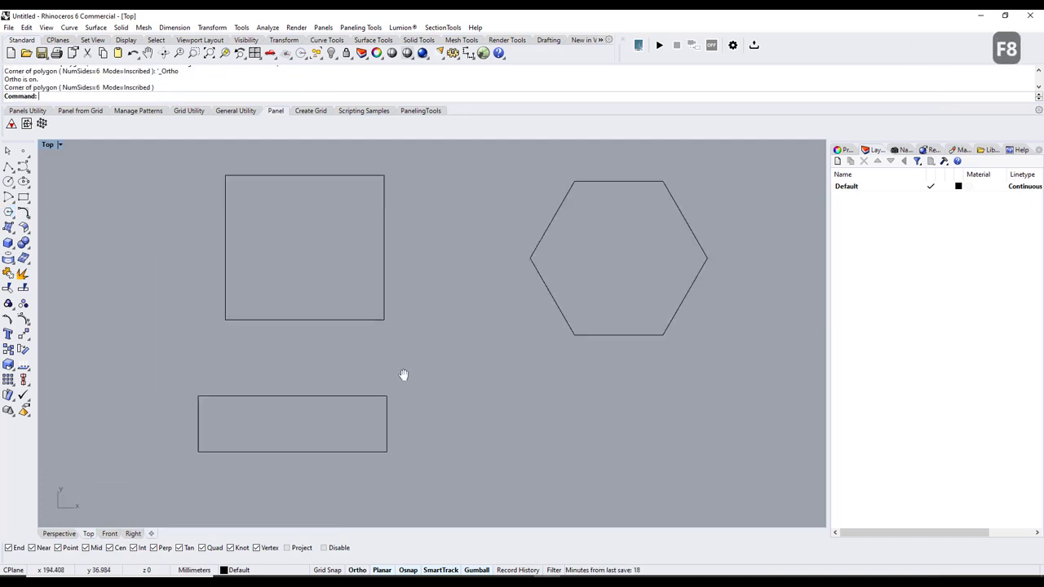
{"action": "type", "text": "rec"}
{"action": "key", "text": "Return"}
{"action": "key", "text": "Escape"}
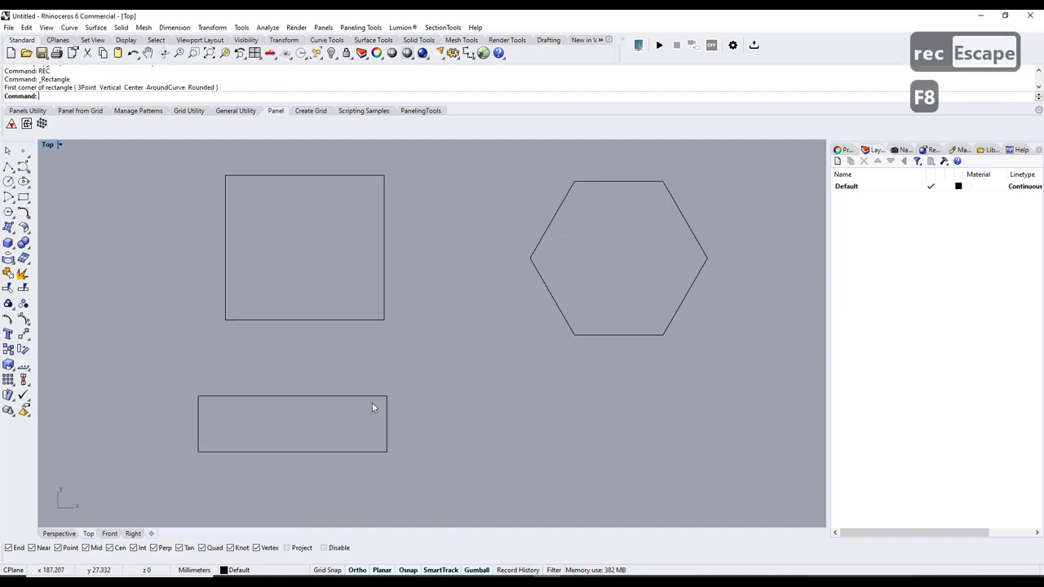
Step: Orient a 3D-scaled copy of the flat rectangle from its top corners onto the hexagon's upper-left side, facing outward, with Copy set to Yes
{"action": "left_click_drag", "start_coordinate": [415, 377], "coordinate": [173, 473]}
{"action": "type", "text": "O"}
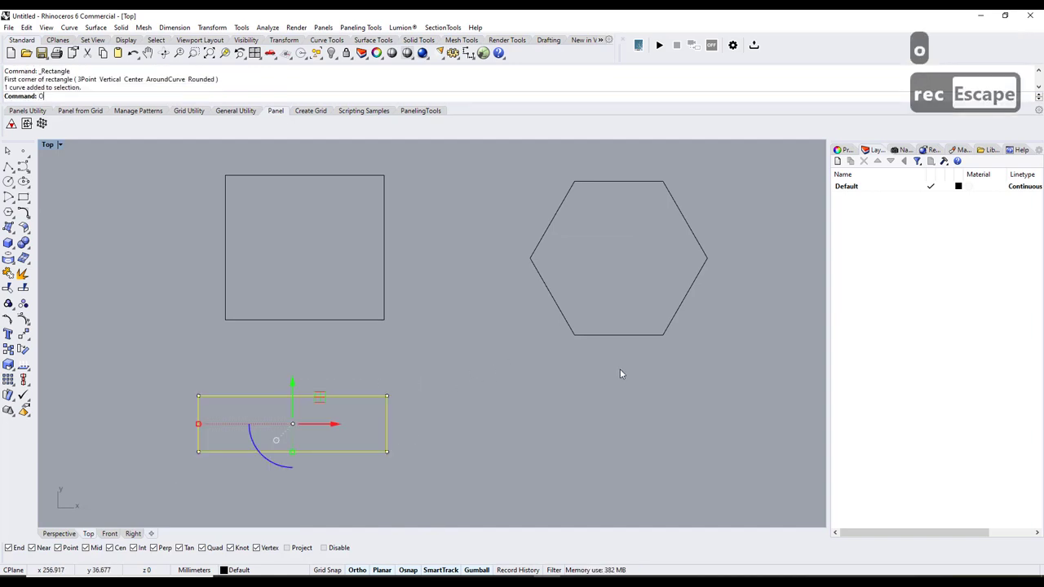
{"action": "type", "text": "ri"}
{"action": "key", "text": "Return"}
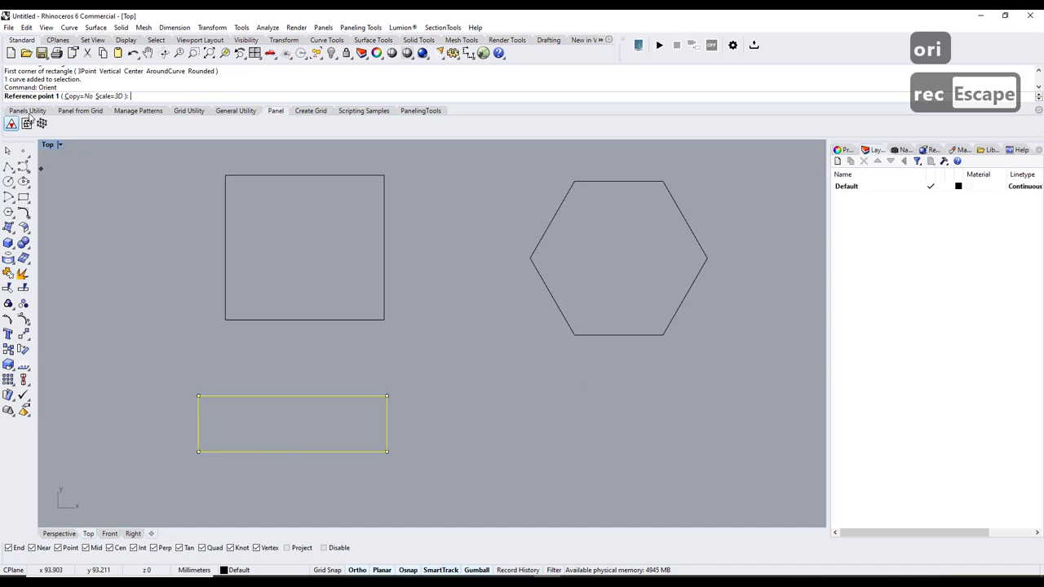
{"action": "left_click", "coordinate": [78, 96]}
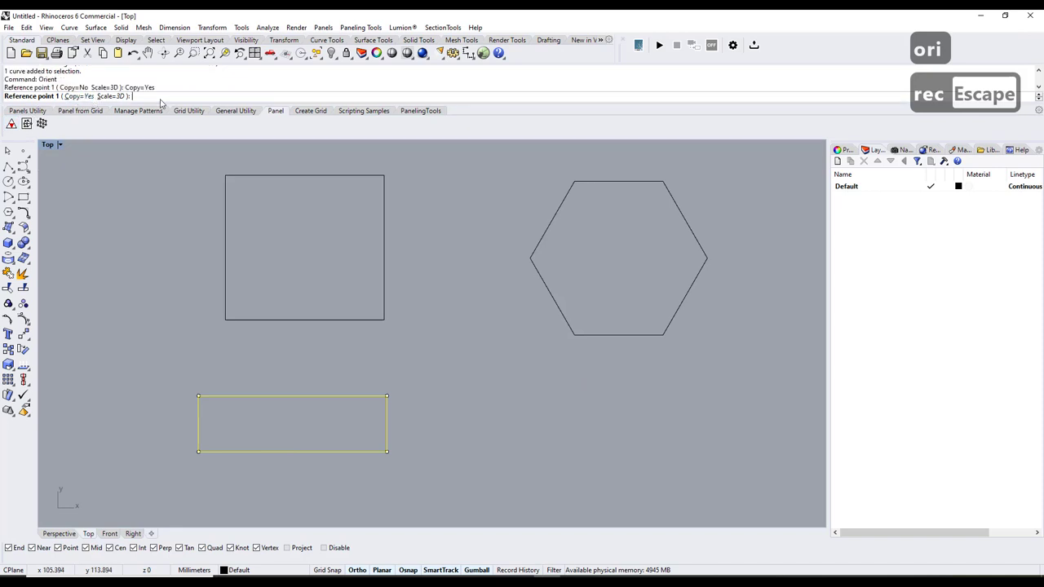
{"action": "left_click", "coordinate": [198, 396]}
{"action": "left_click", "coordinate": [384, 396]}
{"action": "right_click_drag", "start_coordinate": [595, 236], "coordinate": [494, 331]}
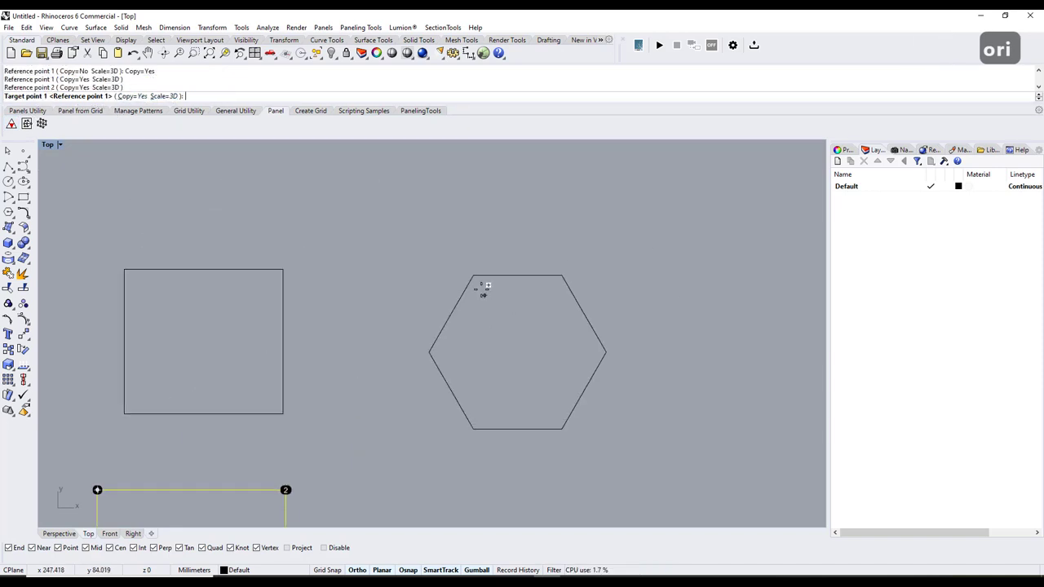
{"action": "left_click", "coordinate": [474, 276]}
{"action": "left_click", "coordinate": [429, 352]}
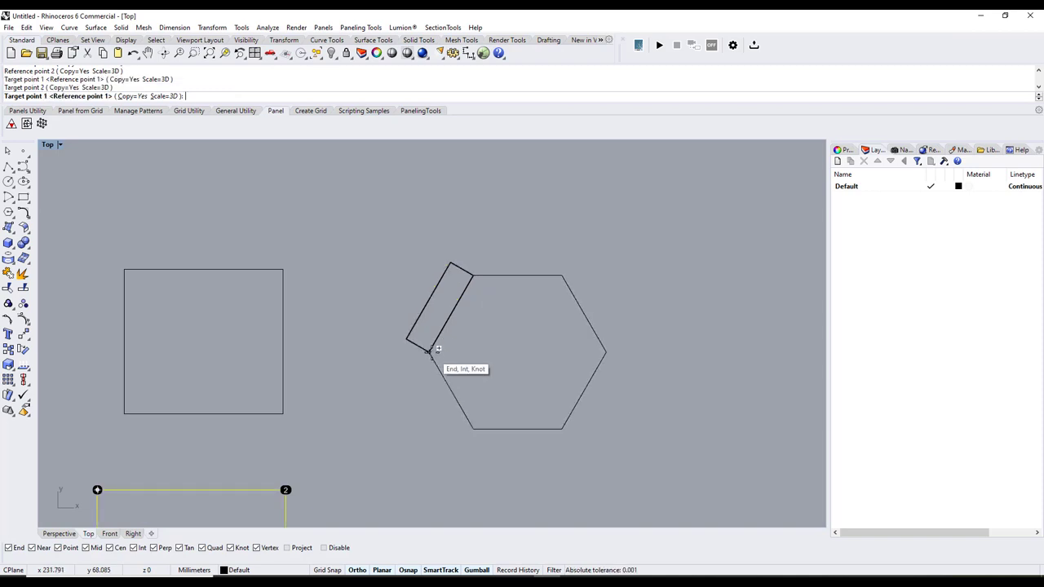
Step: Place further scaled copies of the flat rectangle on the outside of the hexagon's five remaining sides, working counterclockwise corner to corner
{"action": "left_click", "coordinate": [429, 352]}
{"action": "left_click", "coordinate": [472, 429]}
{"action": "left_click", "coordinate": [473, 428]}
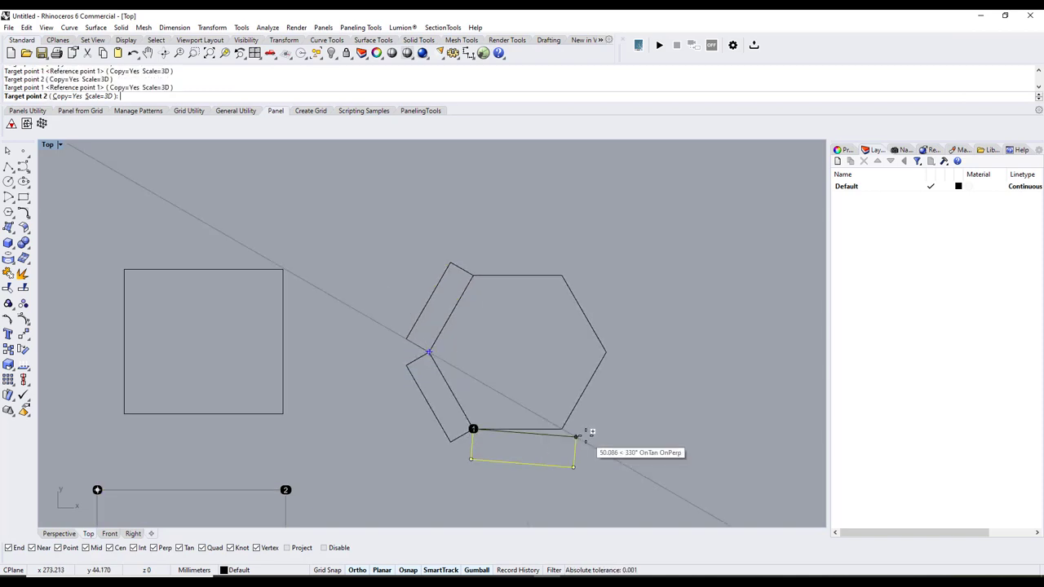
{"action": "left_click", "coordinate": [564, 426]}
{"action": "left_click", "coordinate": [563, 428]}
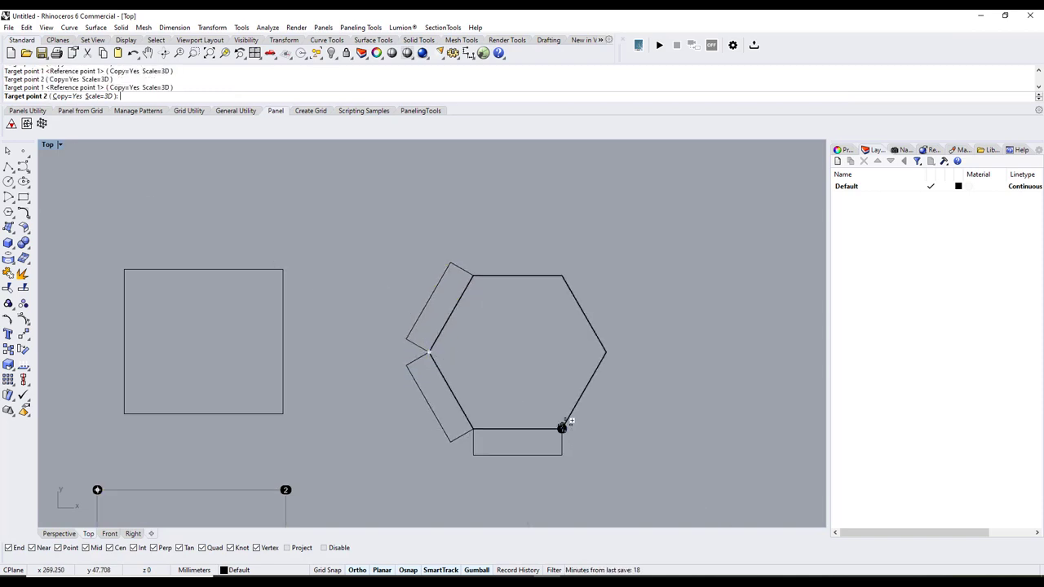
{"action": "left_click", "coordinate": [605, 352]}
{"action": "left_click", "coordinate": [605, 352]}
{"action": "left_click", "coordinate": [562, 275]}
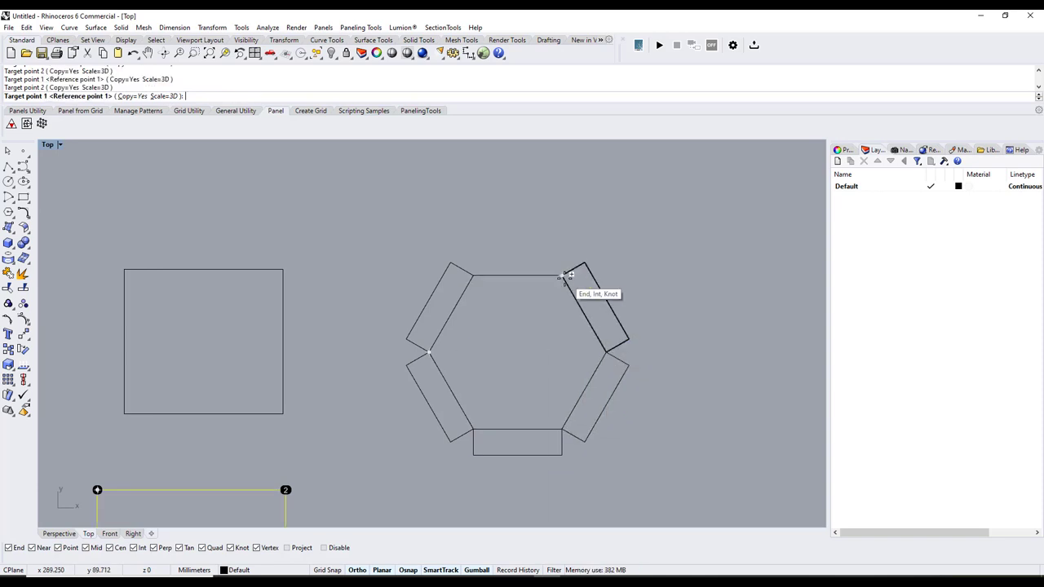
{"action": "left_click", "coordinate": [563, 275]}
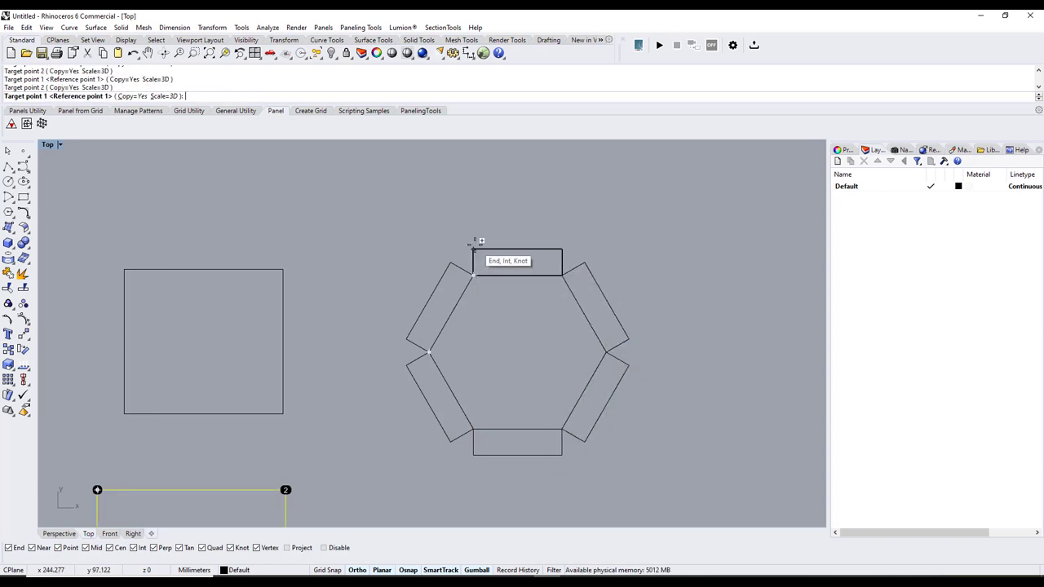
Step: Place small outward copies across all six gaps between neighbouring side rectangles, plus a larger copy spanning the two upper small ones
{"action": "left_click", "coordinate": [450, 258]}
{"action": "left_click", "coordinate": [406, 339]}
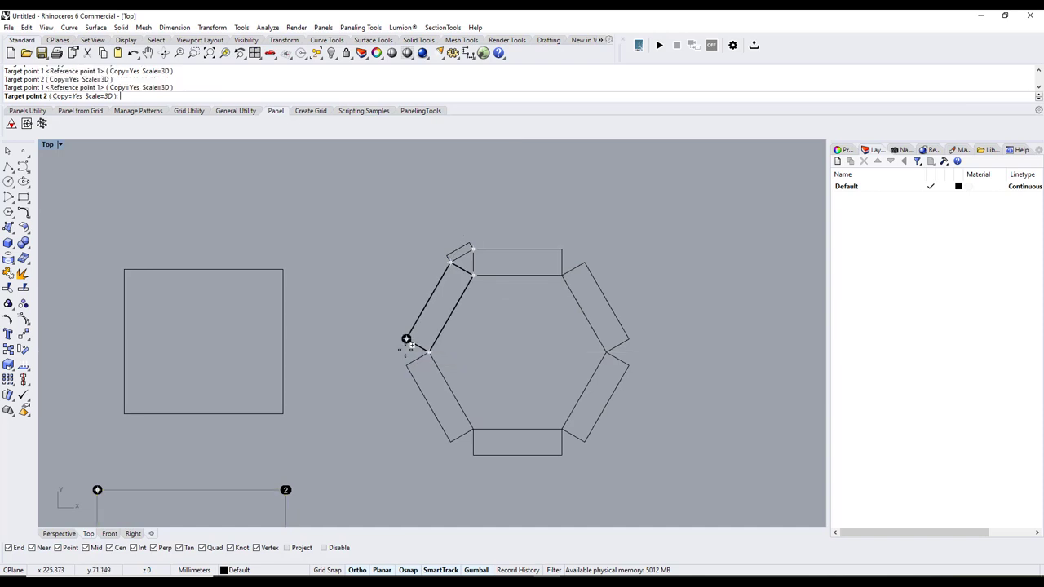
{"action": "left_click", "coordinate": [406, 365]}
{"action": "left_click", "coordinate": [450, 442]}
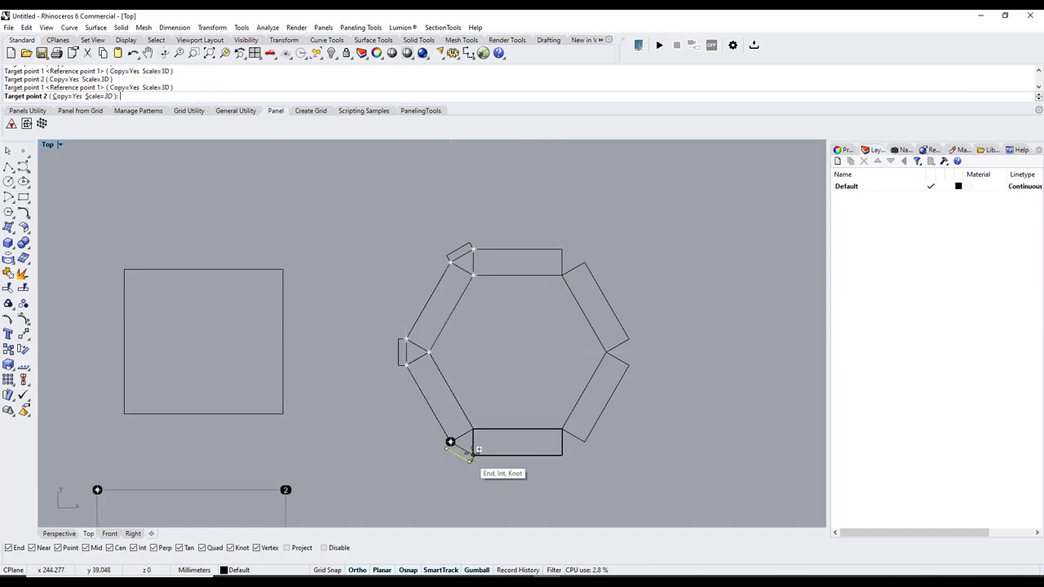
{"action": "left_click", "coordinate": [473, 455]}
{"action": "left_click", "coordinate": [561, 453]}
{"action": "left_click", "coordinate": [586, 443]}
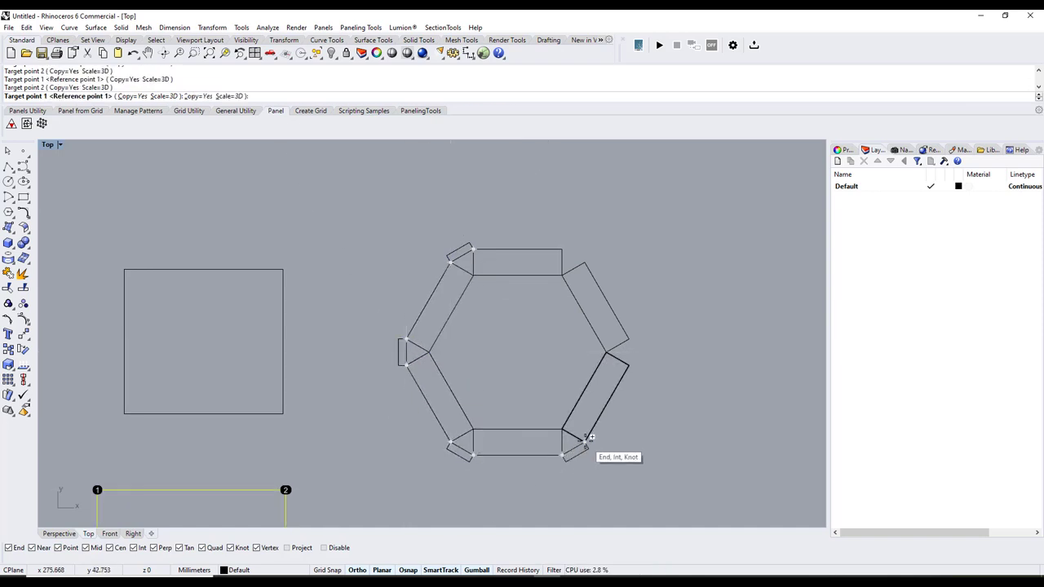
{"action": "left_click", "coordinate": [629, 364]}
{"action": "left_click", "coordinate": [629, 339]}
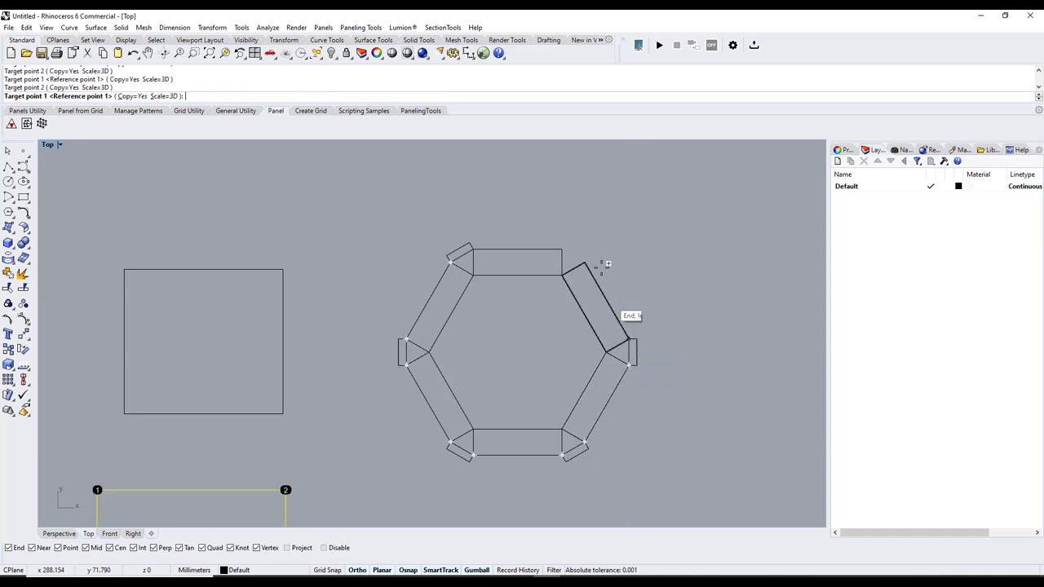
{"action": "left_click", "coordinate": [586, 263]}
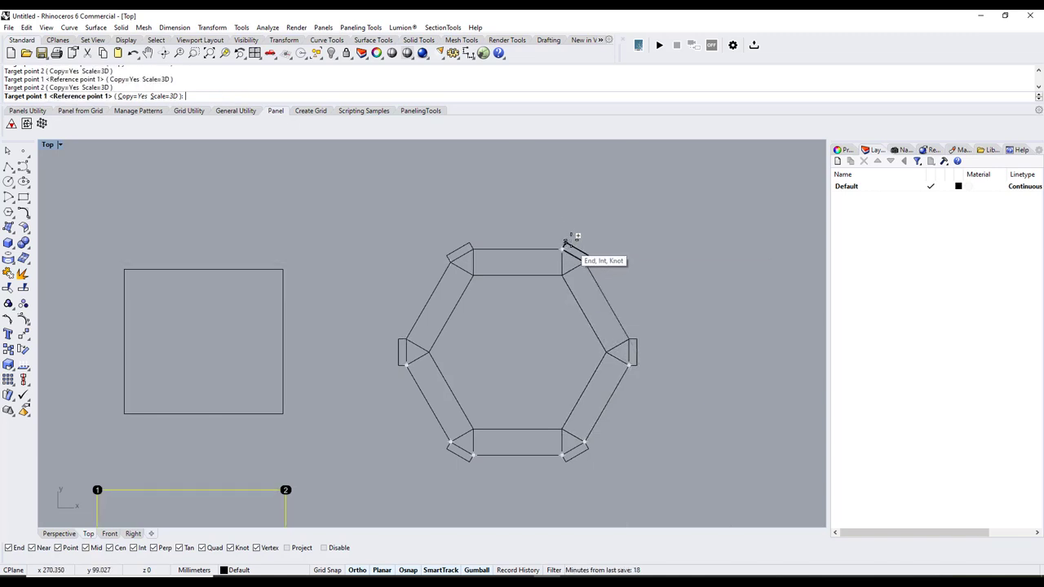
{"action": "left_click", "coordinate": [470, 243]}
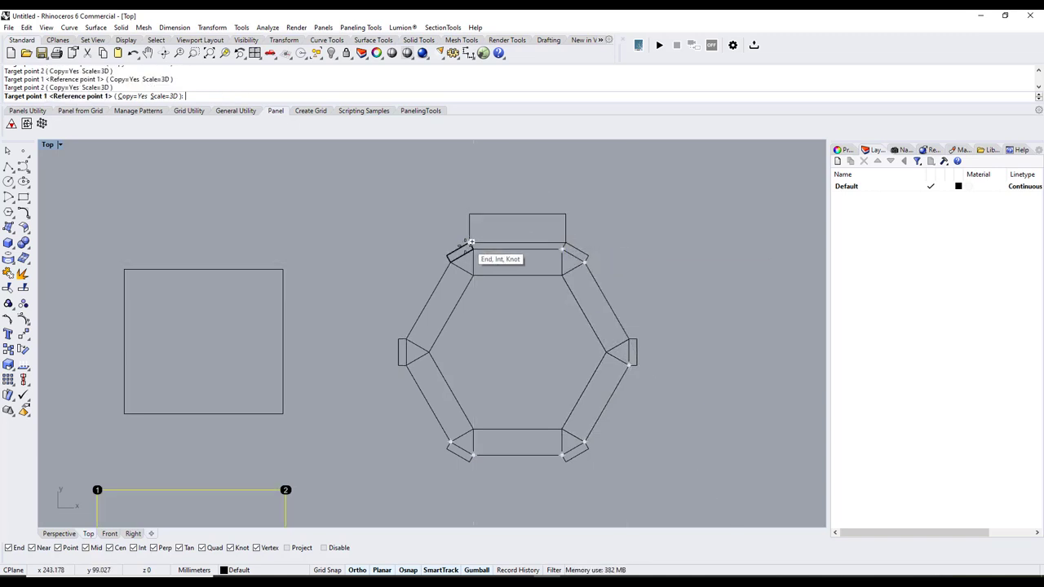
Step: Place two more larger outward copies across the small rectangles on the hexagon's upper-left and lower-left sides, and finish the Orient command
{"action": "left_click", "coordinate": [447, 258]}
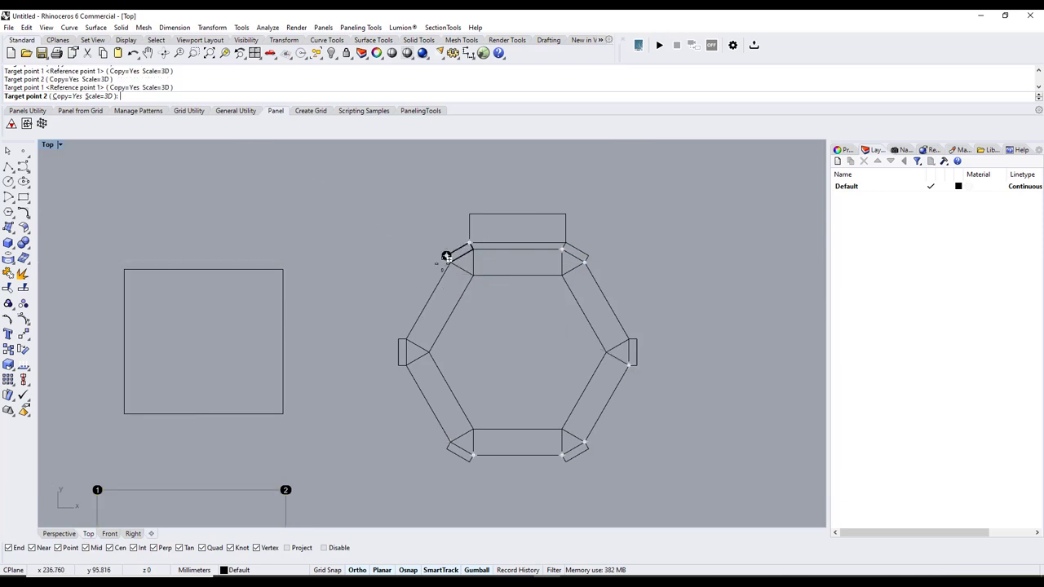
{"action": "left_click", "coordinate": [400, 340]}
{"action": "left_click", "coordinate": [399, 364]}
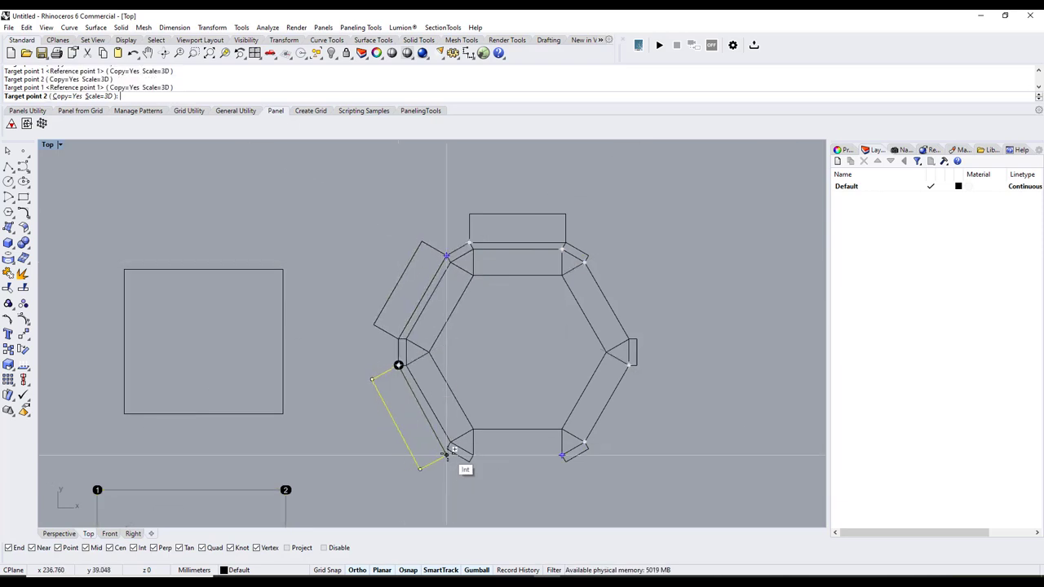
{"action": "left_click", "coordinate": [451, 445]}
{"action": "key", "text": "Escape"}
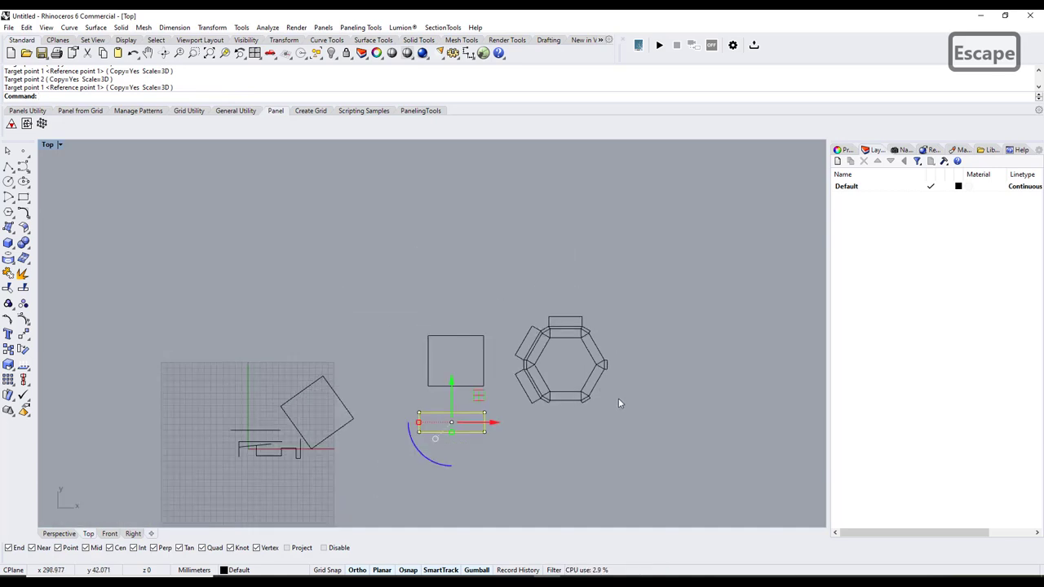
{"action": "right_click_drag", "start_coordinate": [673, 298], "coordinate": [716, 273]}
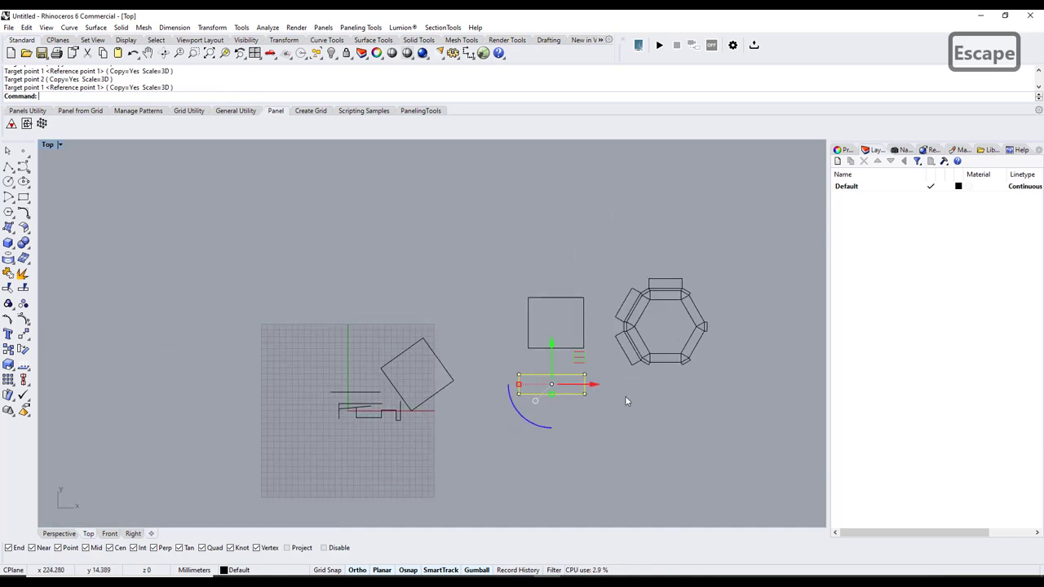
{"action": "key", "text": "Escape"}
{"action": "key", "text": "Escape"}
Step: Draw a horizontal line in the empty area above the grid
{"action": "scroll", "coordinate": [632, 384], "scroll_direction": "up", "scroll_amount": 4}
{"action": "right_click_drag", "start_coordinate": [712, 380], "coordinate": [509, 418]}
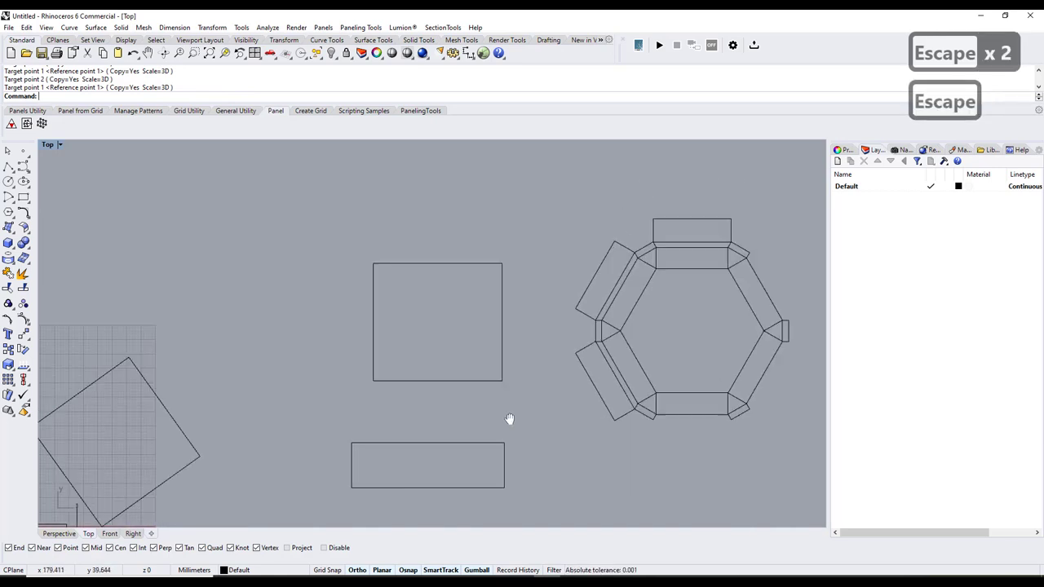
{"action": "right_click_drag", "start_coordinate": [150, 319], "coordinate": [285, 319]}
{"action": "scroll", "coordinate": [326, 392], "scroll_direction": "down", "scroll_amount": 1}
{"action": "type", "text": "l"}
{"action": "key", "text": "Return"}
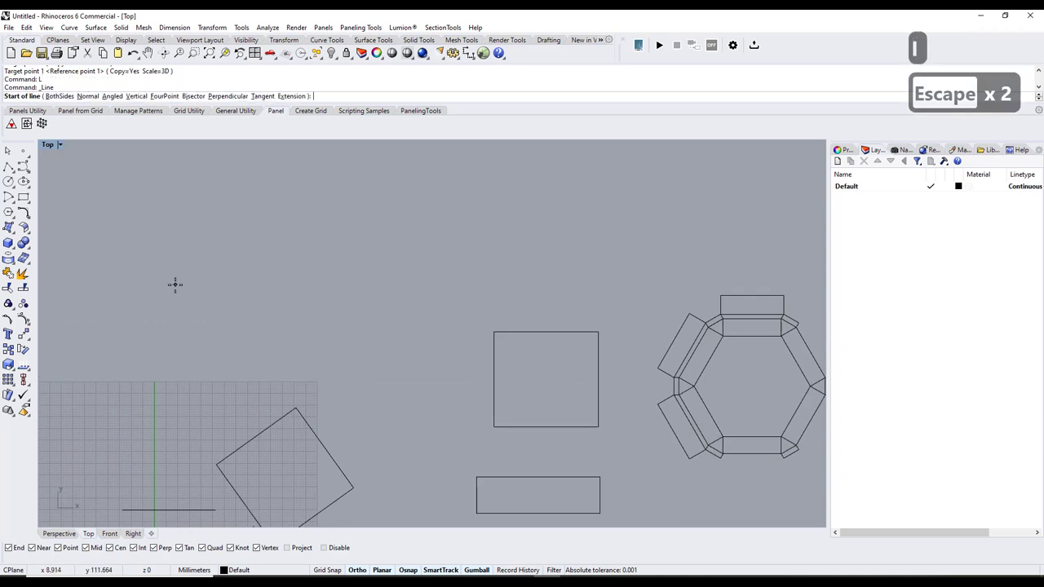
{"action": "left_click", "coordinate": [175, 285]}
{"action": "left_click", "coordinate": [387, 286]}
Step: Offset the horizontal line upward by 30 mm with the Cap option set to Flat, making a closed rectangle
{"action": "right_click_drag", "start_coordinate": [221, 352], "coordinate": [362, 380]}
{"action": "left_click", "coordinate": [403, 313]}
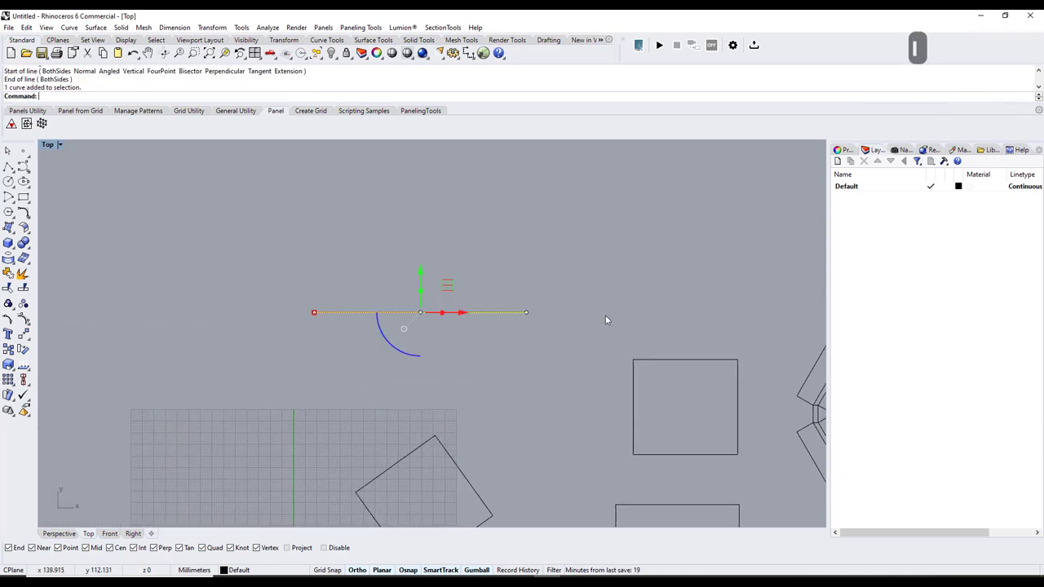
{"action": "right_click_drag", "start_coordinate": [605, 320], "coordinate": [507, 343]}
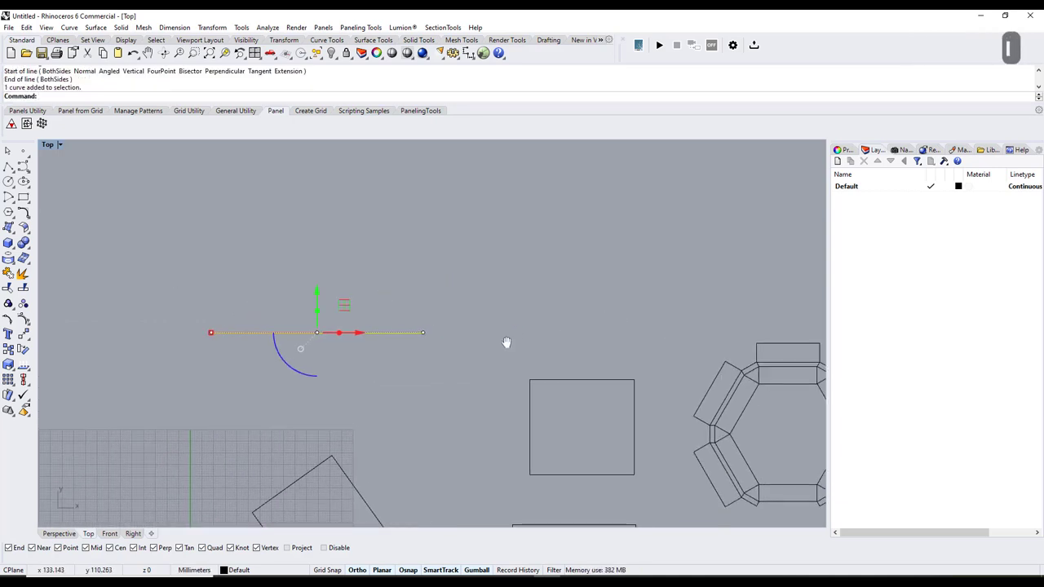
{"action": "type", "text": "o"}
{"action": "key", "text": "Return"}
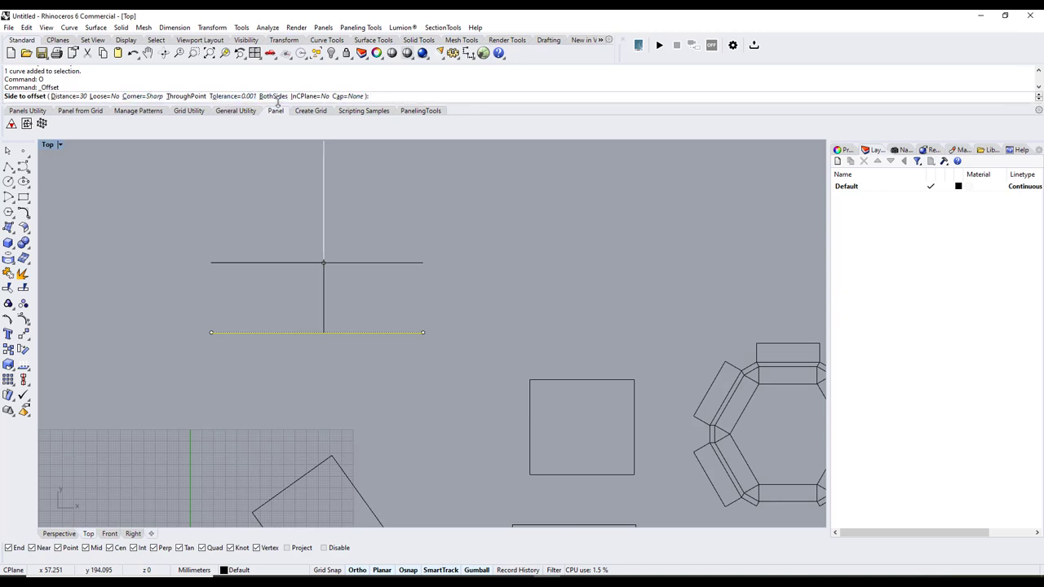
{"action": "left_click", "coordinate": [346, 97]}
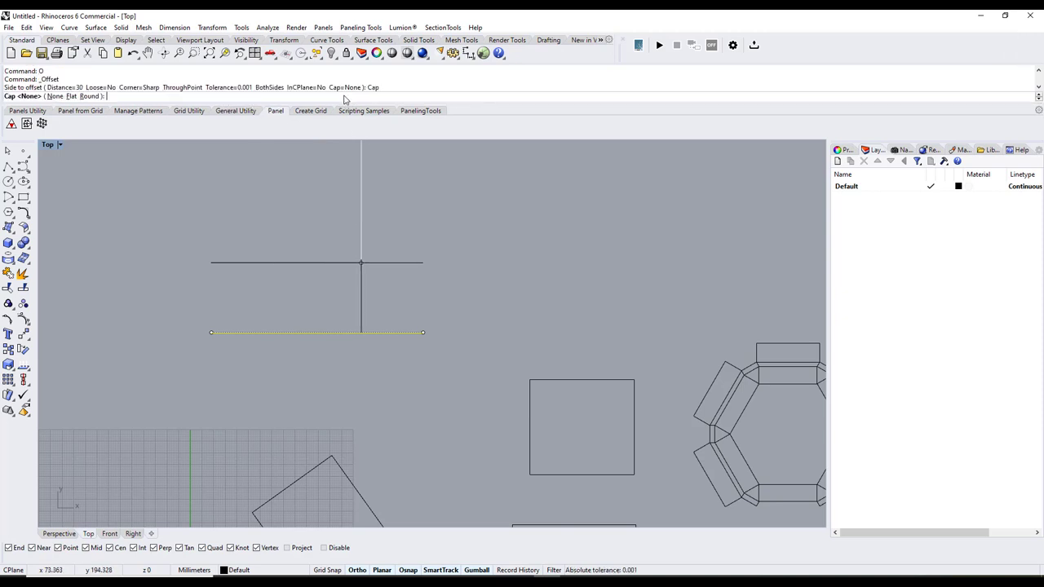
{"action": "left_click", "coordinate": [71, 96]}
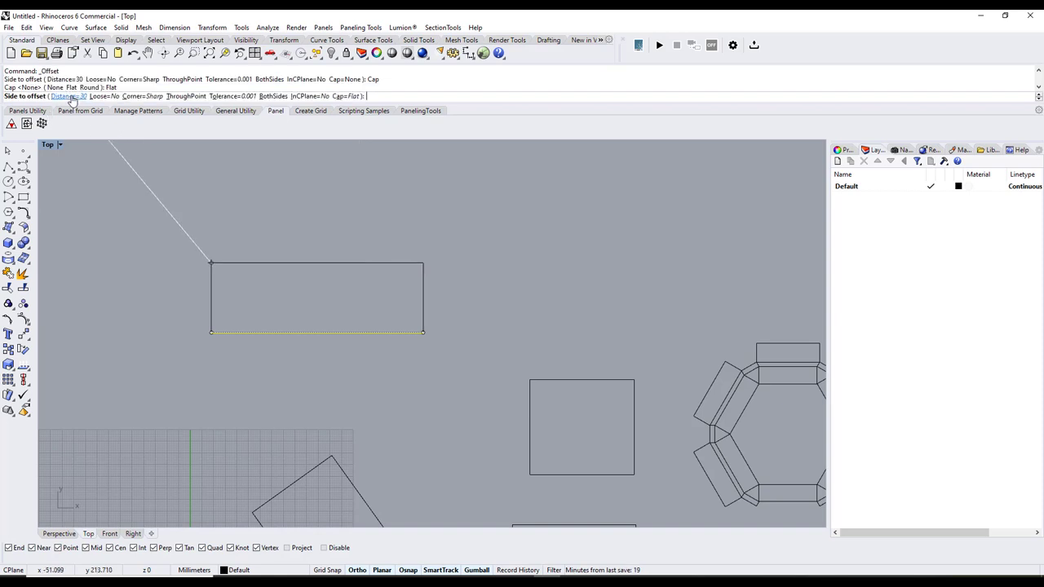
{"action": "left_click", "coordinate": [376, 273]}
{"action": "right_click_drag", "start_coordinate": [641, 261], "coordinate": [829, 236]}
{"action": "key", "text": "Escape"}
{"action": "key", "text": "Escape"}
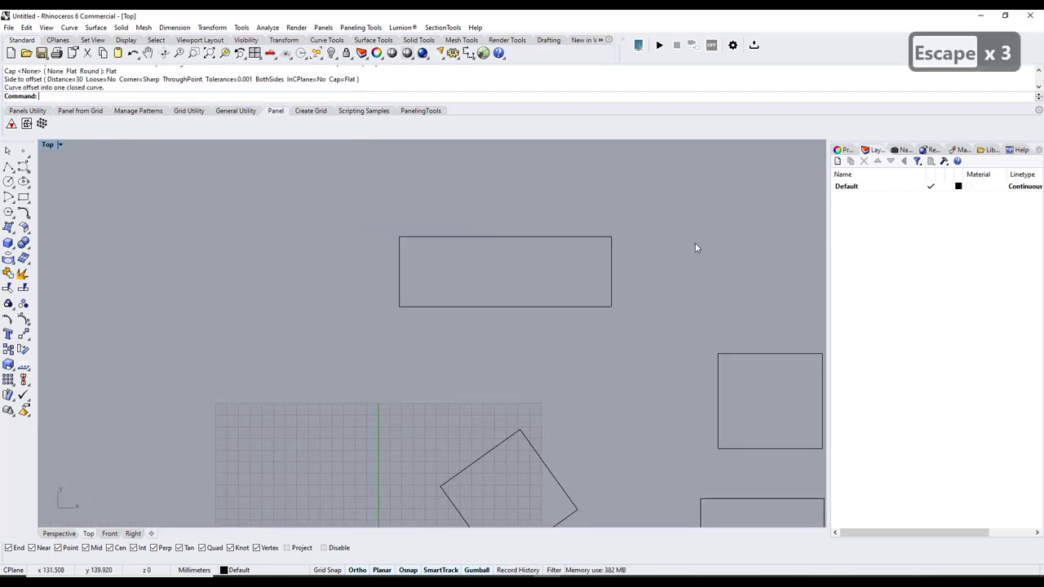
Step: Draw a horizontal line crossing the grid's left edge, below and left of the new capped rectangle
{"action": "type", "text": "l"}
{"action": "key", "text": "Return"}
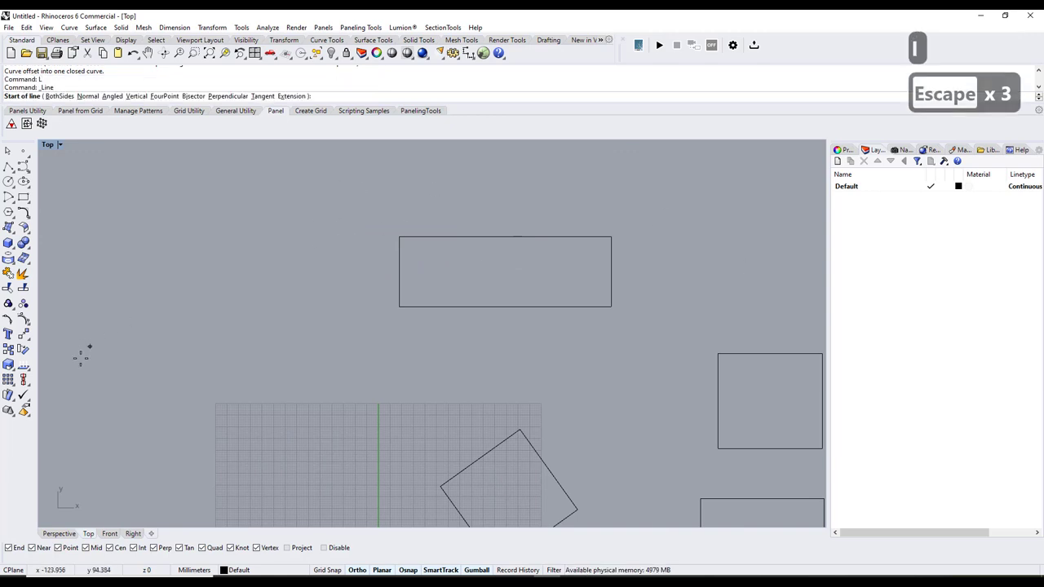
{"action": "left_click", "coordinate": [108, 425]}
{"action": "left_click", "coordinate": [296, 425]}
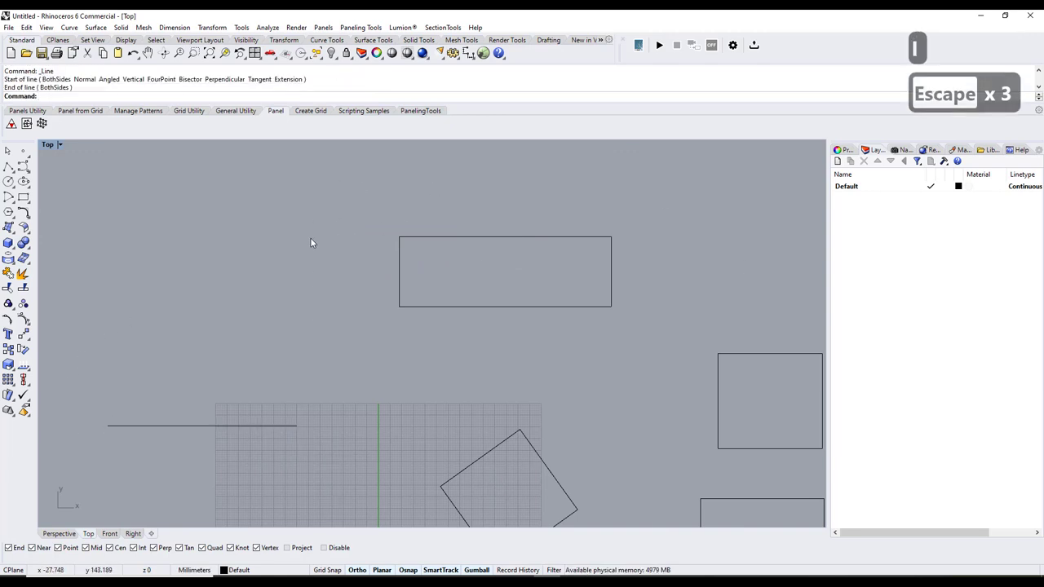
Step: Draw an open stepped polyline of five horizontal and vertical segments above the capped rectangle, rising, running across and dropping partway
{"action": "type", "text": "pl"}
{"action": "left_click", "coordinate": [184, 403]}
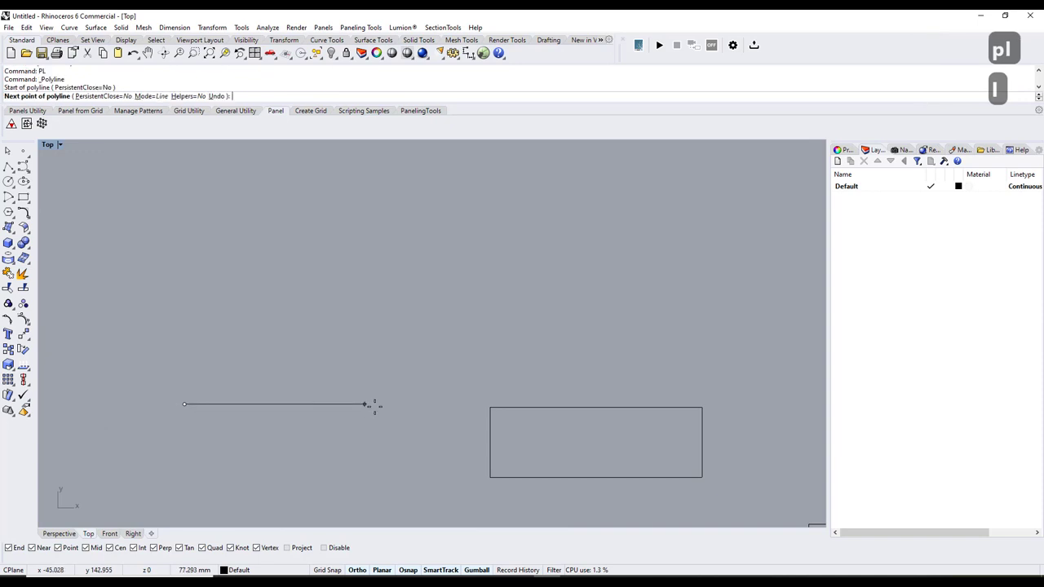
{"action": "left_click", "coordinate": [374, 404]}
{"action": "left_click", "coordinate": [374, 211]}
{"action": "left_click", "coordinate": [549, 212]}
{"action": "left_click", "coordinate": [549, 324]}
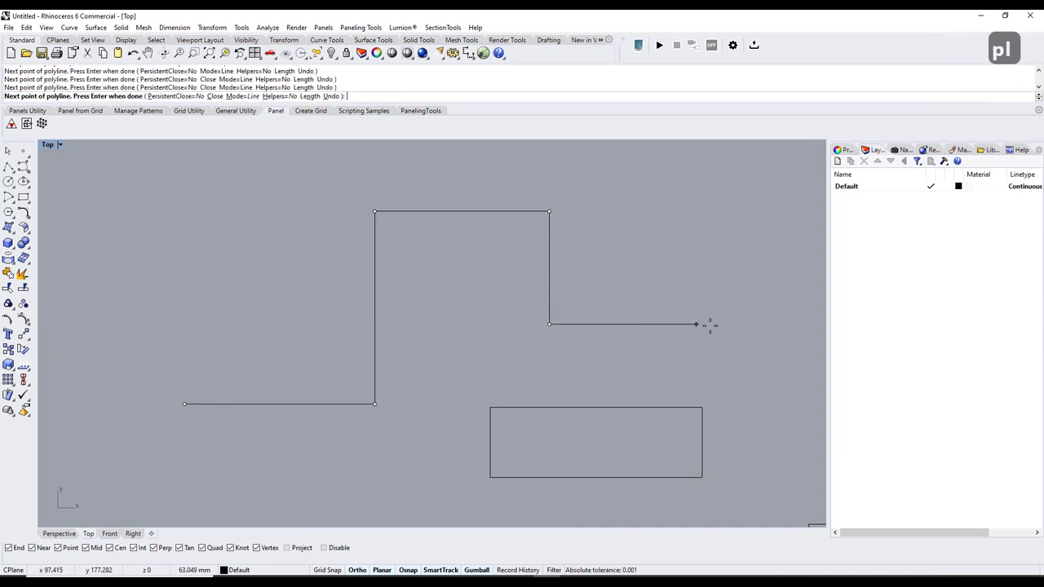
{"action": "left_click", "coordinate": [709, 324]}
{"action": "key", "text": "Return"}
{"action": "left_click", "coordinate": [568, 326]}
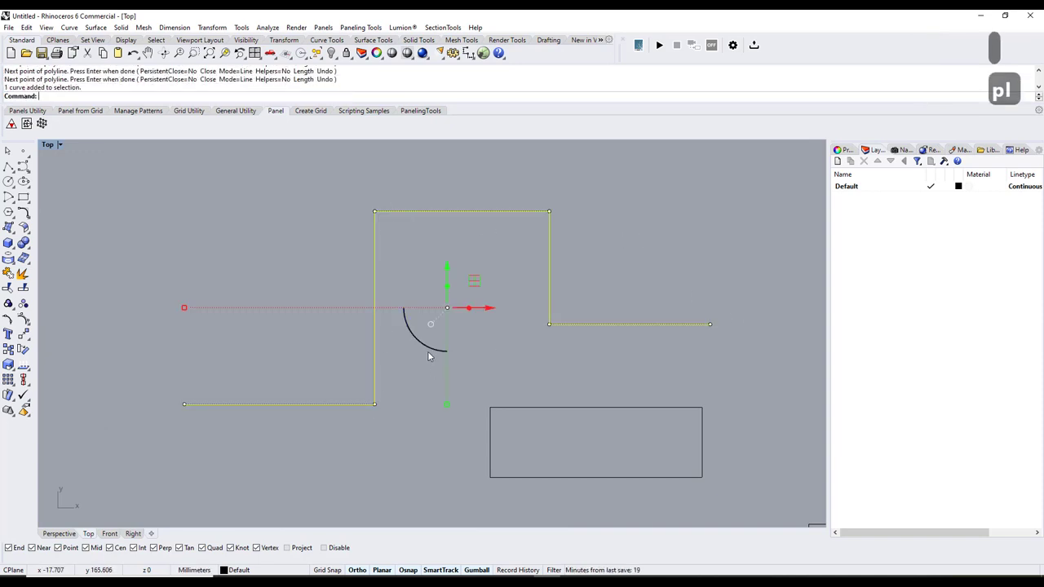
{"action": "key", "text": "Escape"}
{"action": "key", "text": "Escape"}
{"action": "key", "text": "Escape"}
Step: Offset the stepped polyline to its upper outer side by 30 mm with flat caps, forming a closed outline
{"action": "type", "text": "o"}
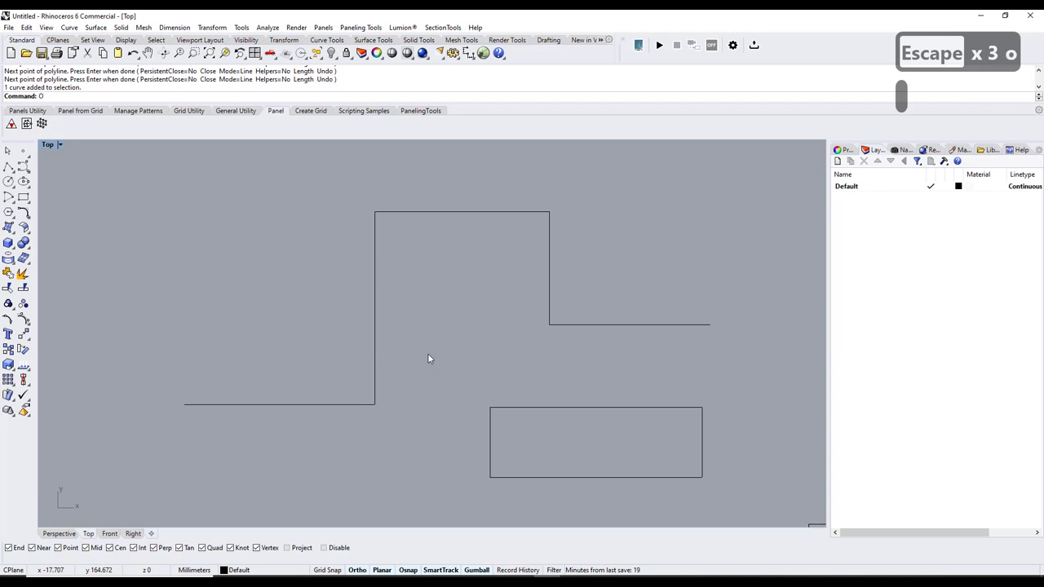
{"action": "key", "text": "Return"}
{"action": "left_click", "coordinate": [348, 405]}
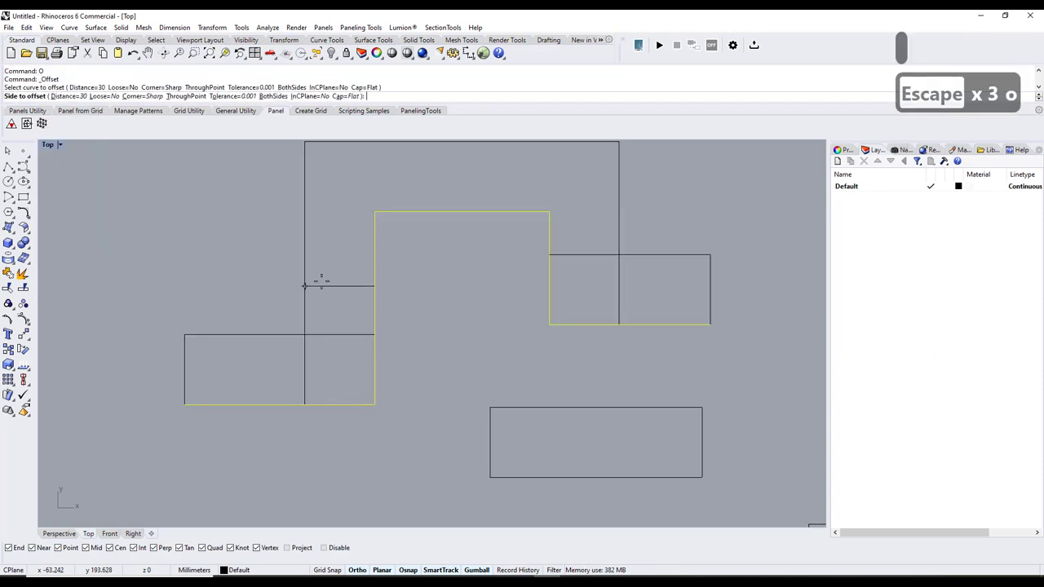
{"action": "scroll", "coordinate": [319, 351], "scroll_direction": "down", "scroll_amount": 3}
{"action": "scroll", "coordinate": [293, 335], "scroll_direction": "up", "scroll_amount": 3}
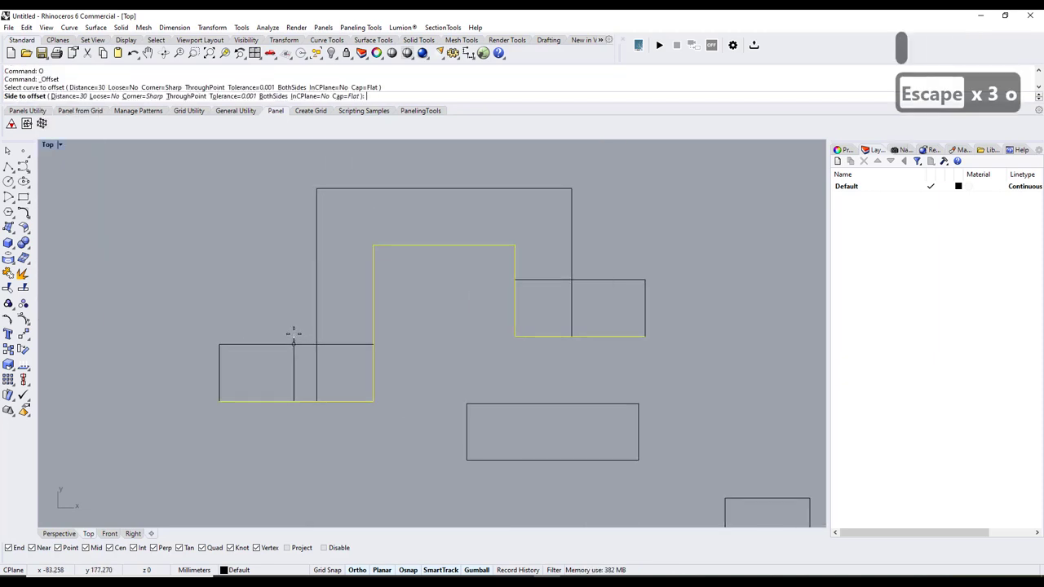
{"action": "left_click", "coordinate": [292, 296]}
{"action": "key", "text": "Escape"}
{"action": "key", "text": "Escape"}
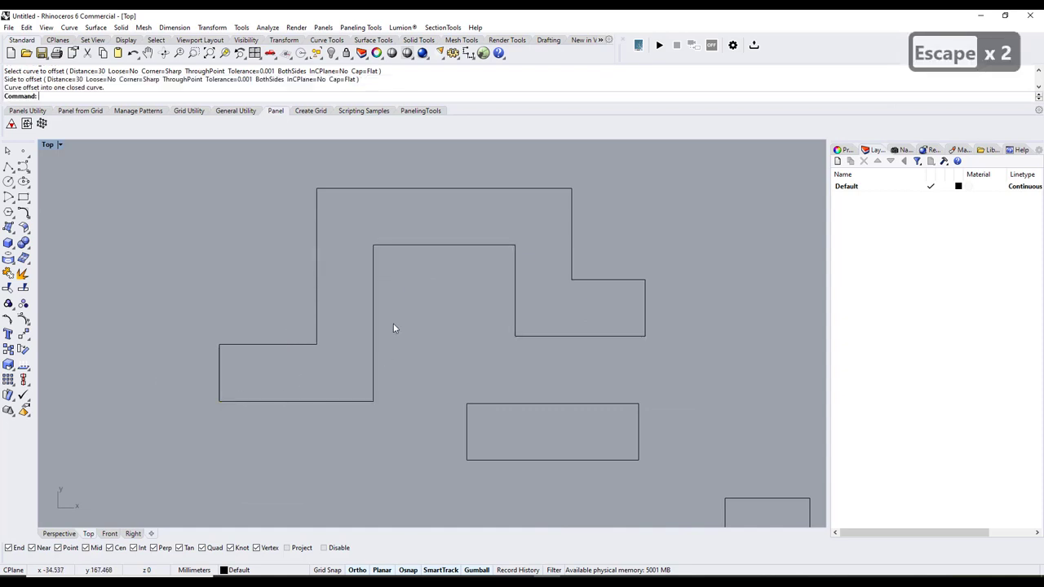
{"action": "right_click_drag", "start_coordinate": [611, 335], "coordinate": [455, 304]}
{"action": "scroll", "coordinate": [513, 292], "scroll_direction": "down", "scroll_amount": 5}
{"action": "scroll", "coordinate": [590, 347], "scroll_direction": "down", "scroll_amount": 5}
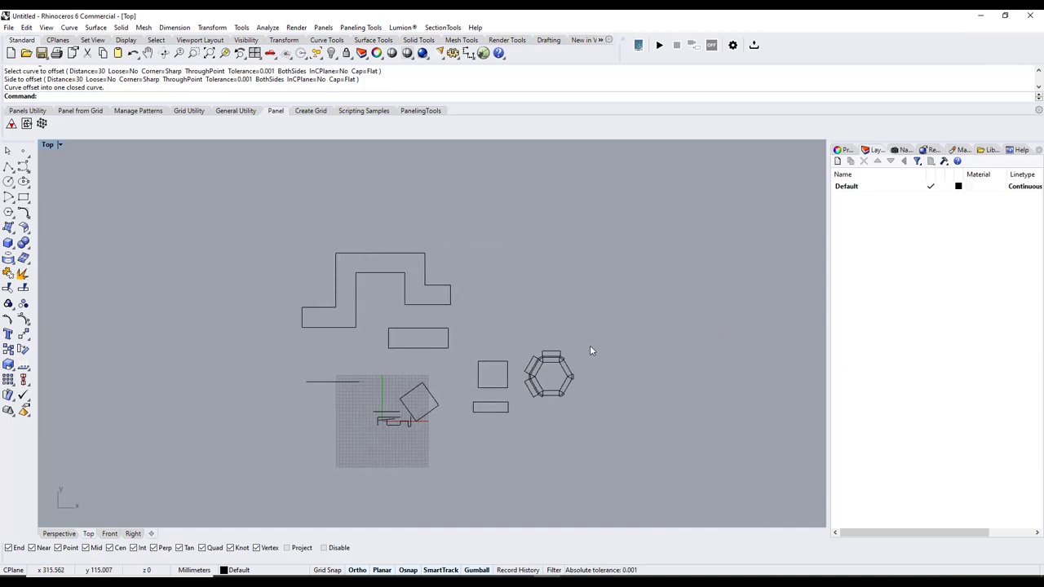
{"action": "scroll", "coordinate": [471, 308], "scroll_direction": "up", "scroll_amount": 3}
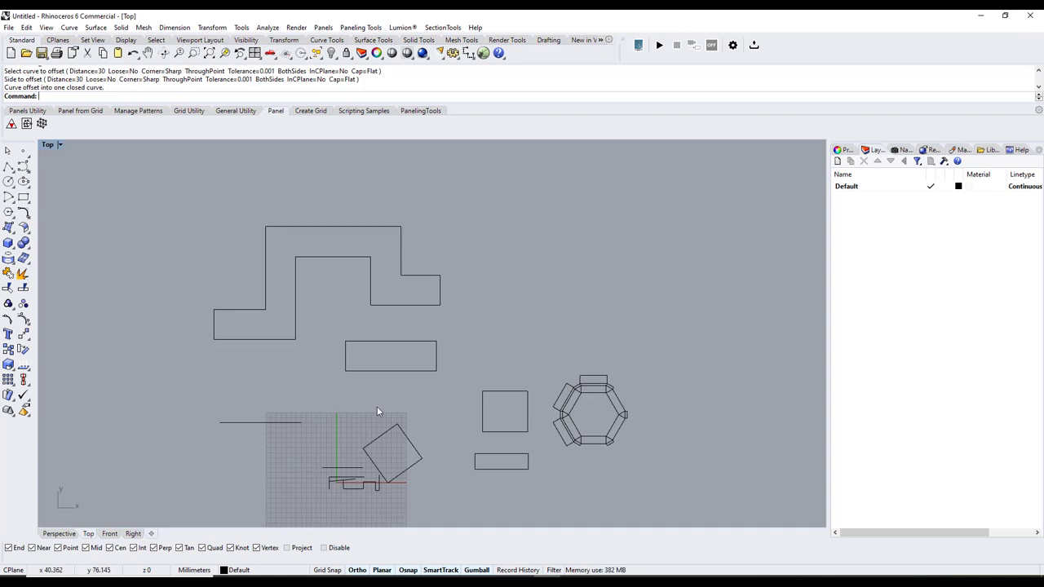
{"action": "right_click_drag", "start_coordinate": [544, 275], "coordinate": [466, 314]}
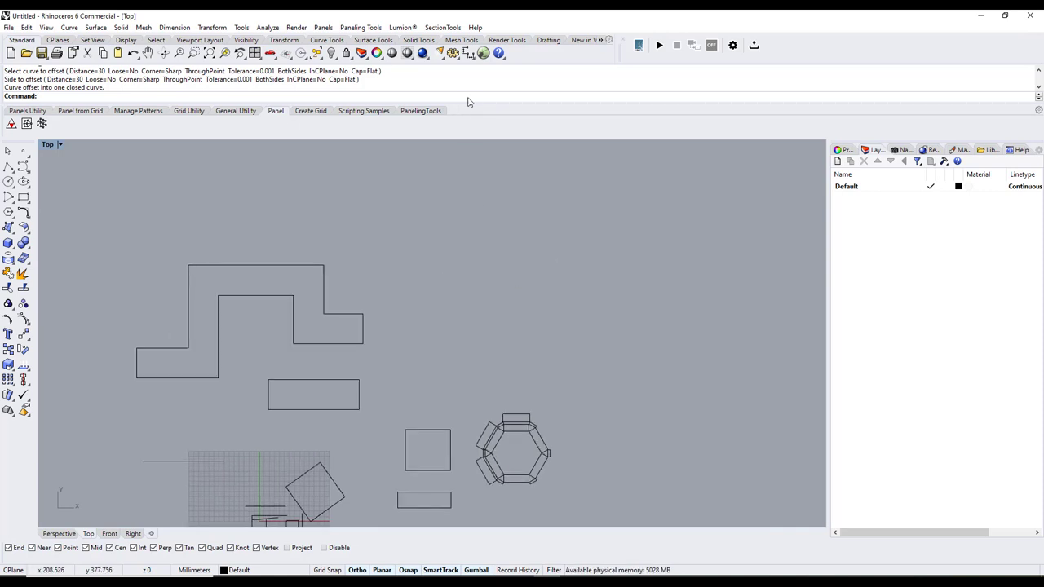
Step: Change the document's model units to Inches and scale the existing model to match
{"action": "left_click", "coordinate": [454, 53]}
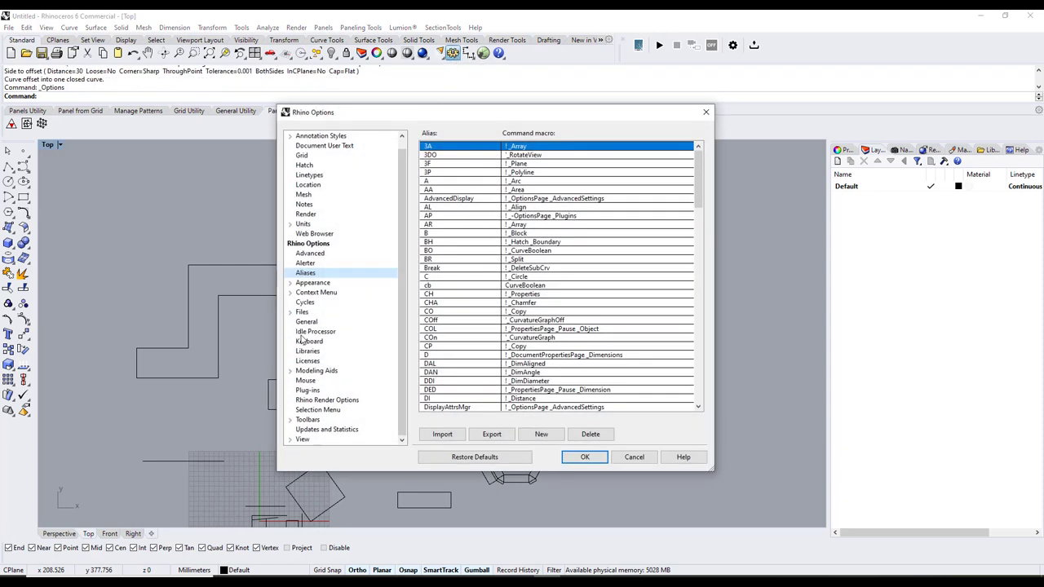
{"action": "scroll", "coordinate": [317, 315], "scroll_direction": "up", "scroll_amount": 1}
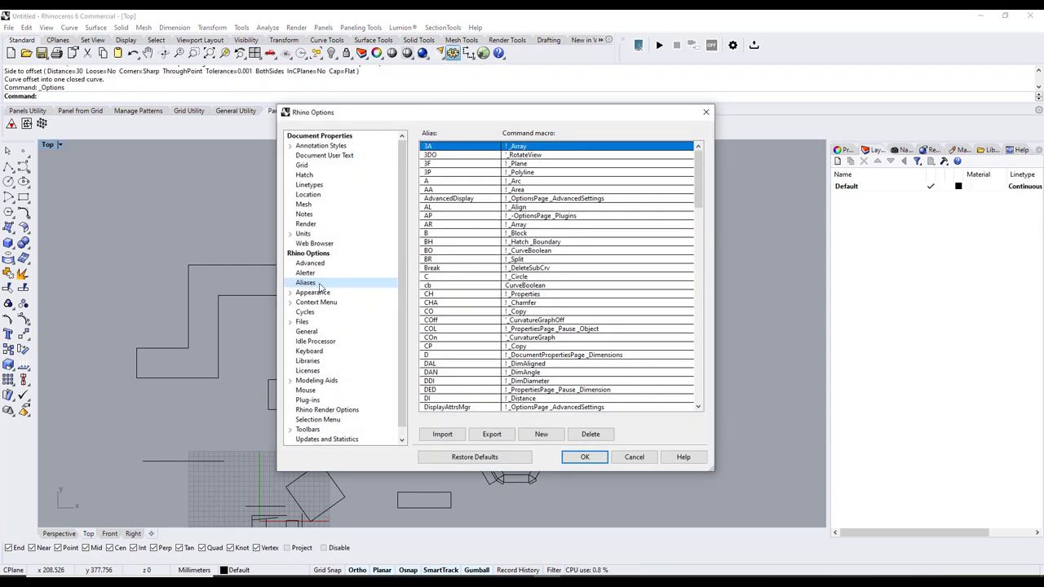
{"action": "left_click", "coordinate": [304, 234]}
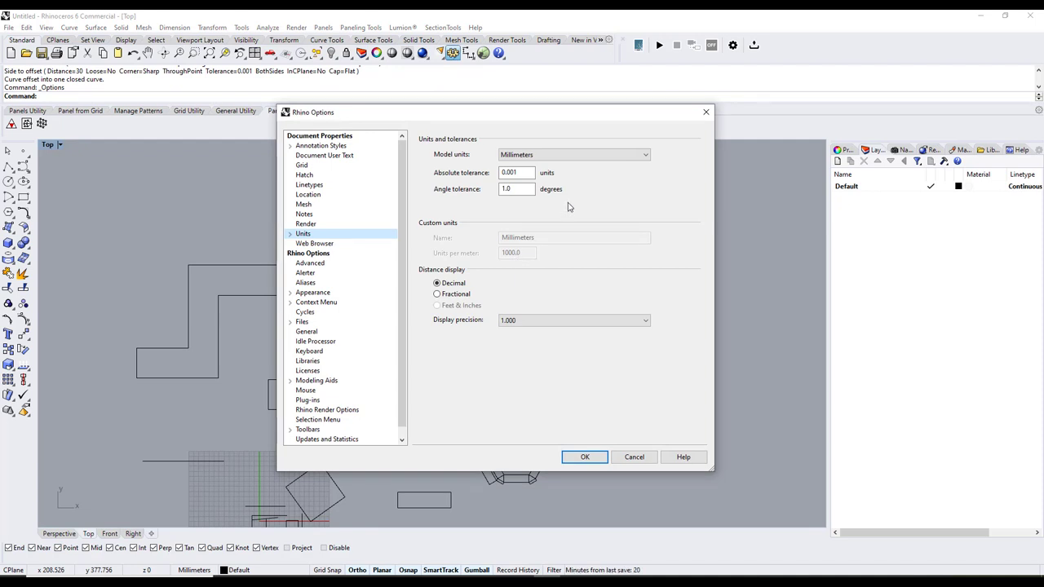
{"action": "left_click", "coordinate": [573, 155]}
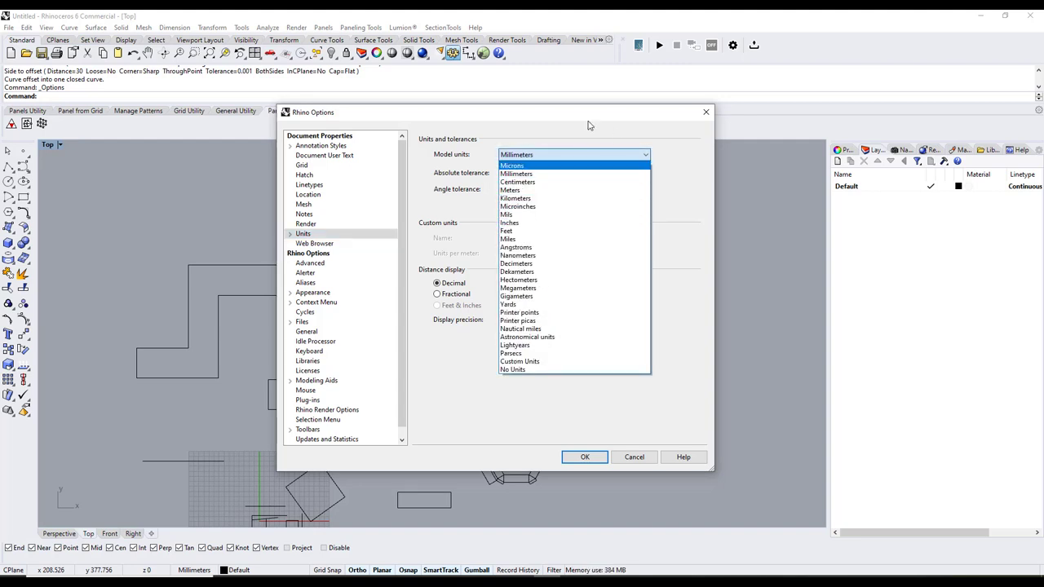
{"action": "left_click", "coordinate": [536, 223]}
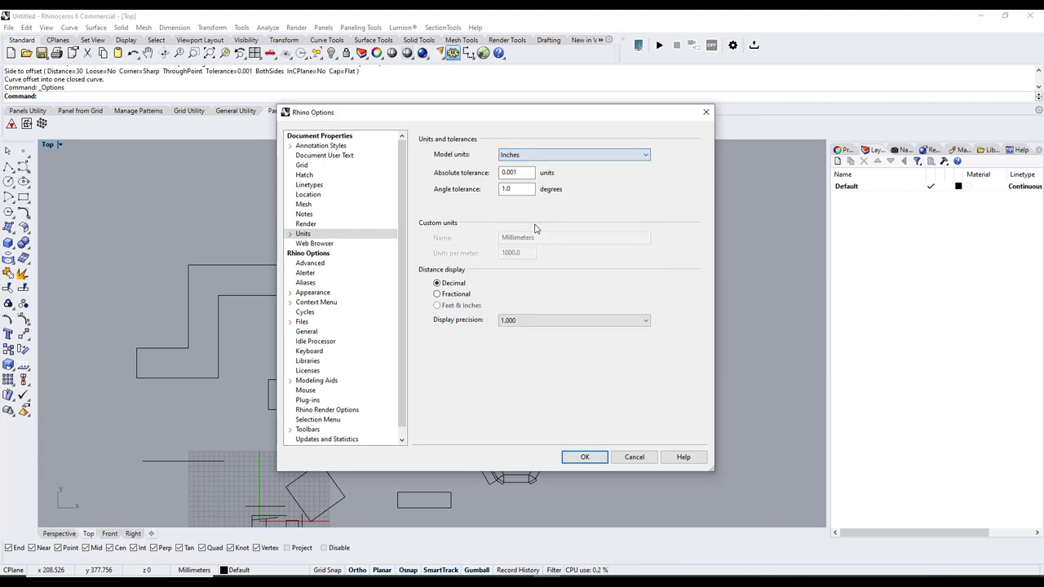
{"action": "left_click", "coordinate": [584, 459]}
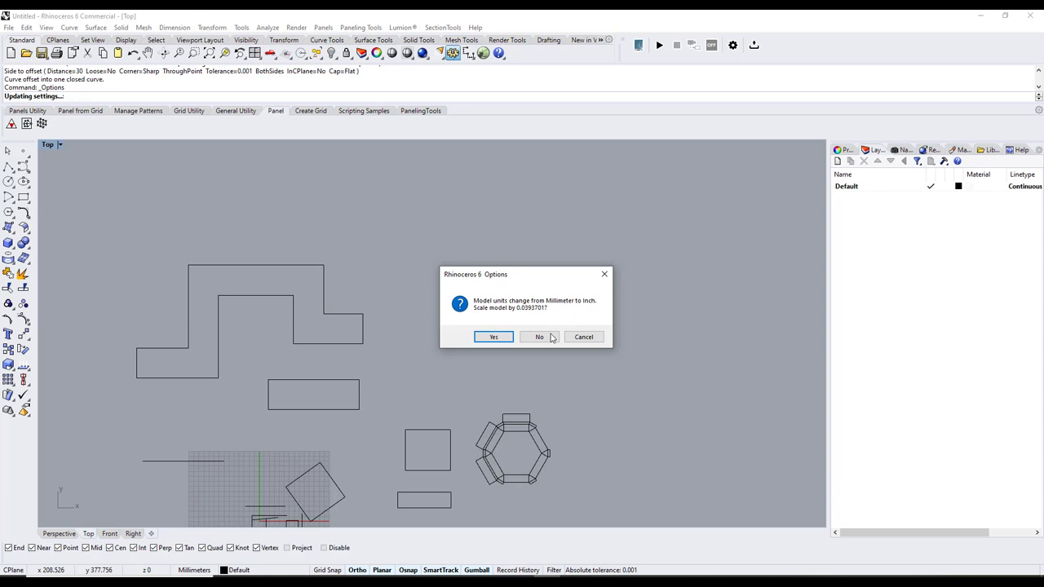
{"action": "left_click", "coordinate": [494, 337]}
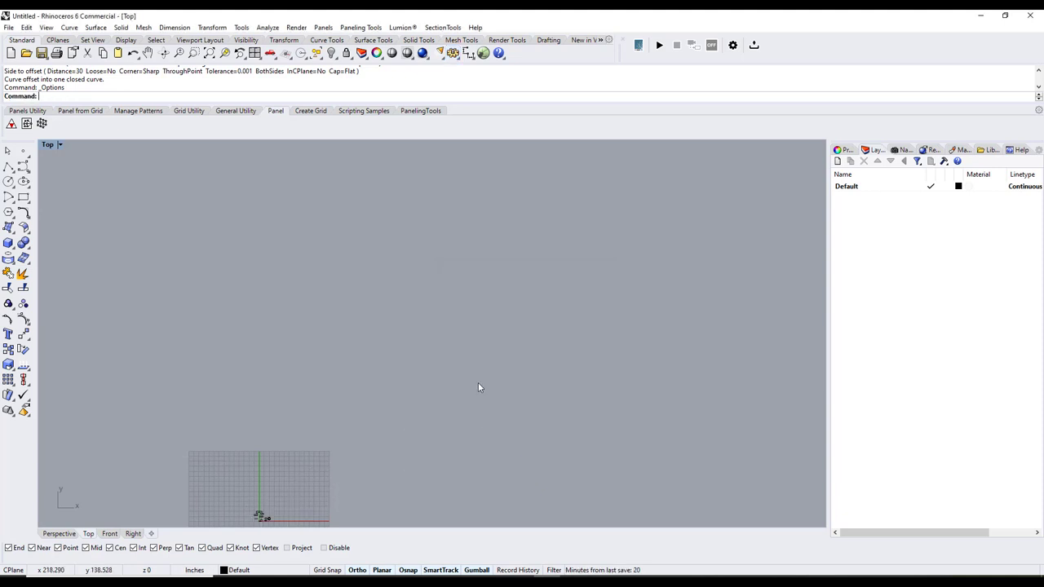
Step: Examine the rescaled curves against the grid in the Top viewport
{"action": "scroll", "coordinate": [392, 371], "scroll_direction": "up", "scroll_amount": 10}
{"action": "scroll", "coordinate": [522, 350], "scroll_direction": "up", "scroll_amount": 5}
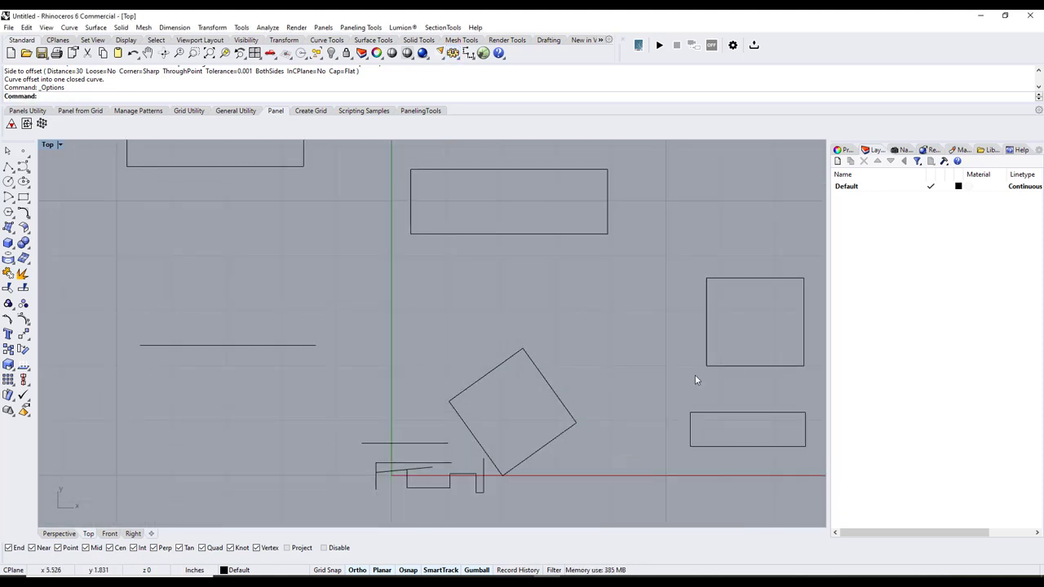
{"action": "scroll", "coordinate": [428, 398], "scroll_direction": "down", "scroll_amount": 10}
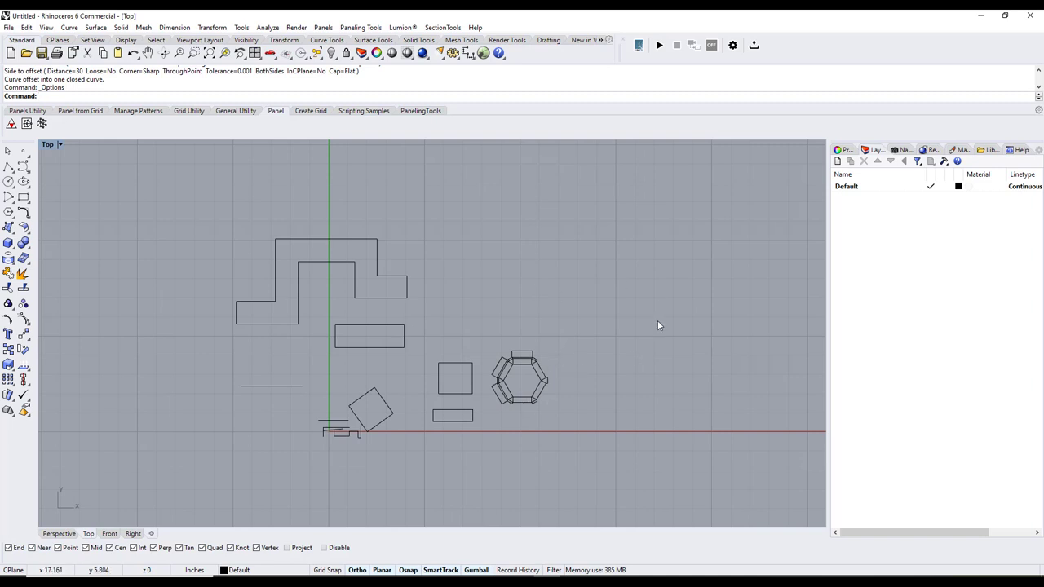
{"action": "right_click_drag", "start_coordinate": [659, 324], "coordinate": [601, 366]}
{"action": "scroll", "coordinate": [263, 354], "scroll_direction": "up", "scroll_amount": 2}
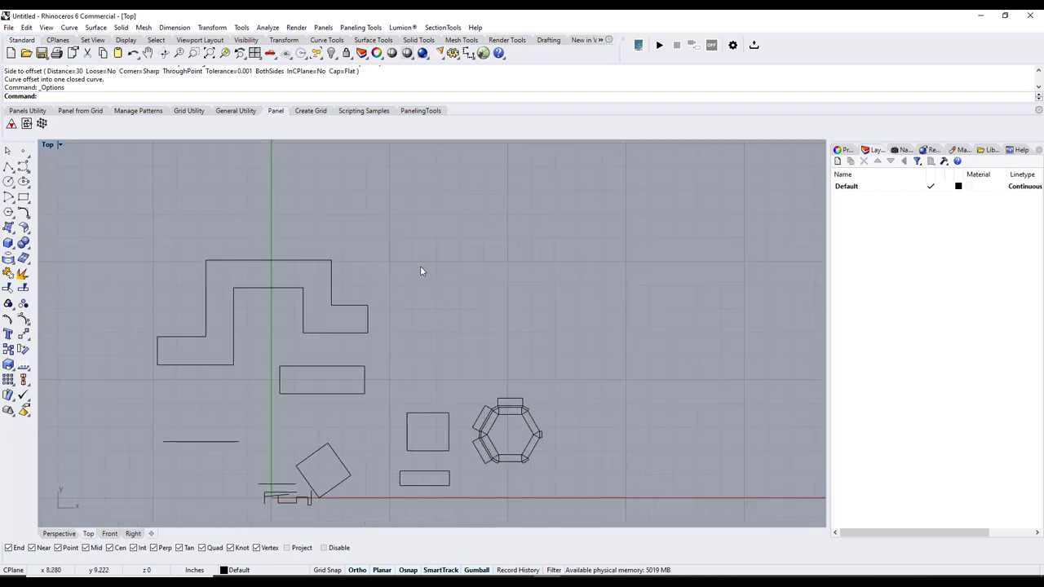
{"action": "scroll", "coordinate": [485, 222], "scroll_direction": "down", "scroll_amount": 3}
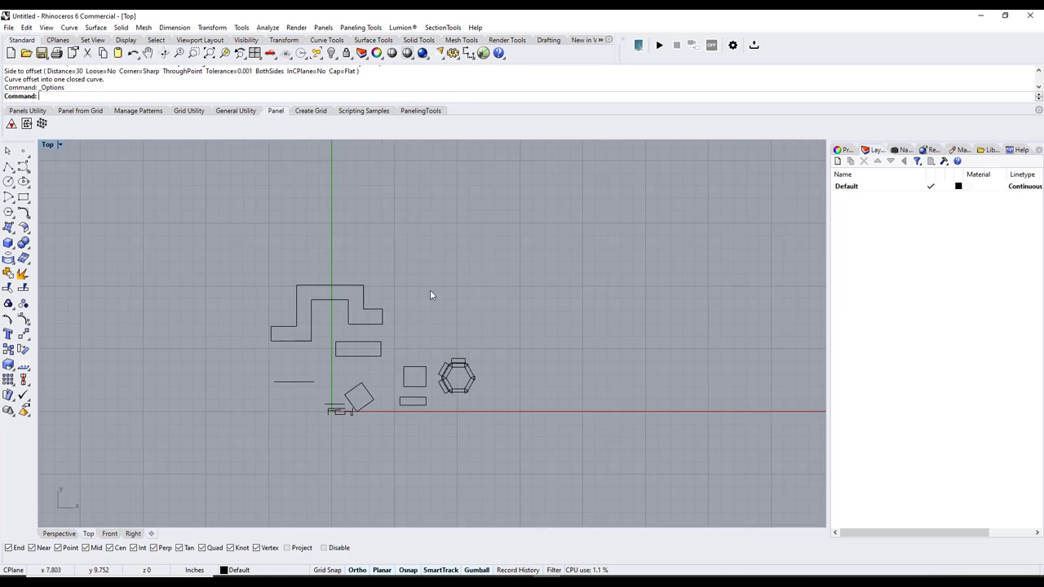
{"action": "right_click_drag", "start_coordinate": [431, 292], "coordinate": [391, 290]}
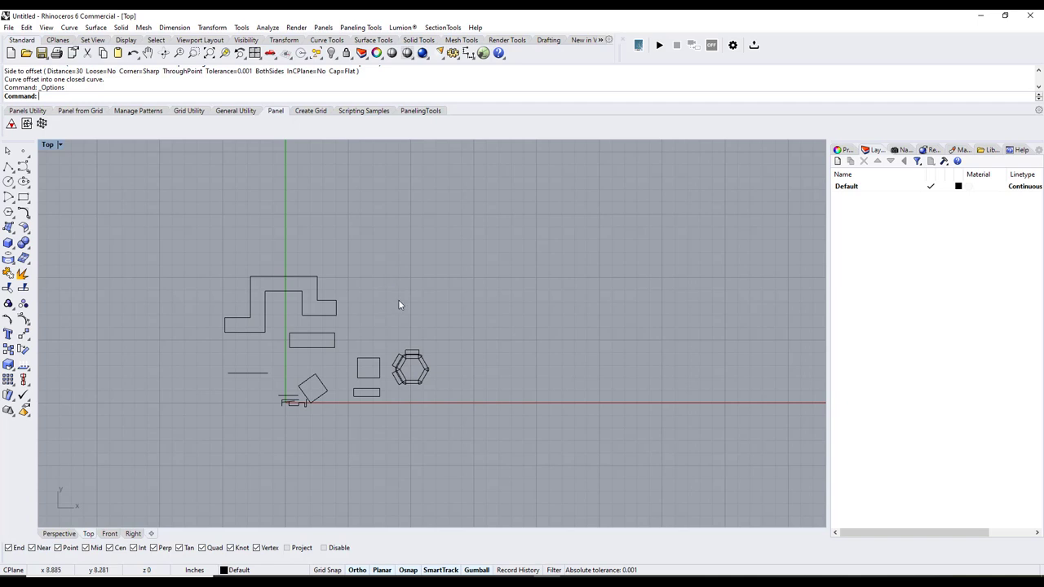
{"action": "right_click_drag", "start_coordinate": [400, 305], "coordinate": [456, 341]}
{"action": "scroll", "coordinate": [368, 433], "scroll_direction": "up", "scroll_amount": 2}
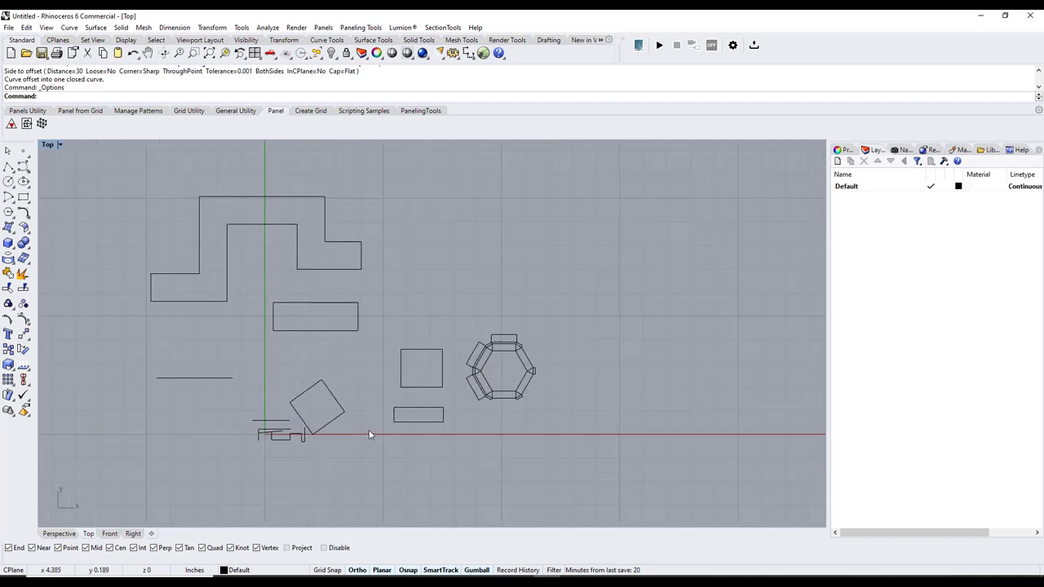
{"action": "right_click_drag", "start_coordinate": [380, 422], "coordinate": [406, 430]}
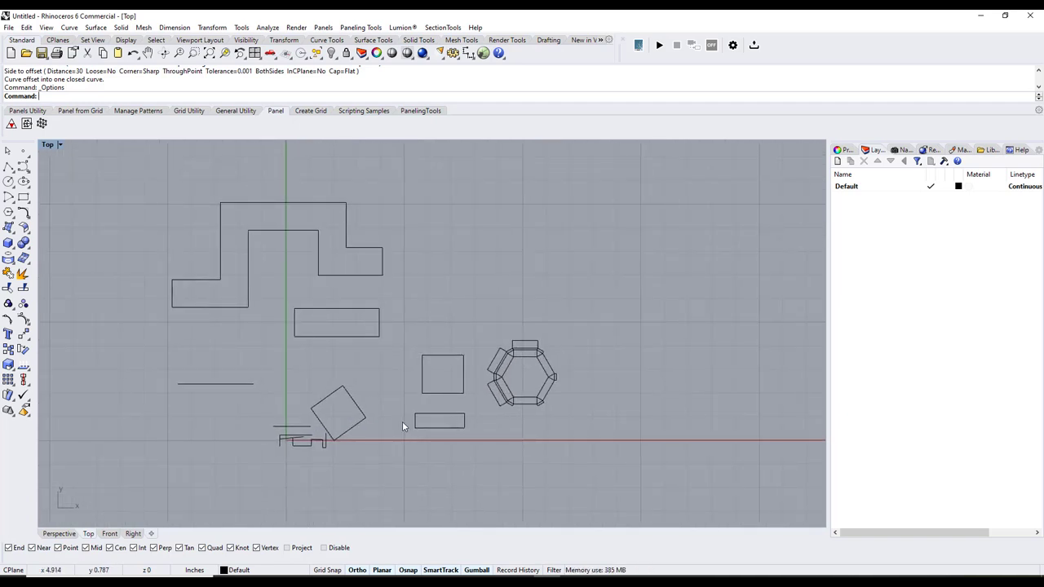
{"action": "right_click_drag", "start_coordinate": [436, 349], "coordinate": [457, 391]}
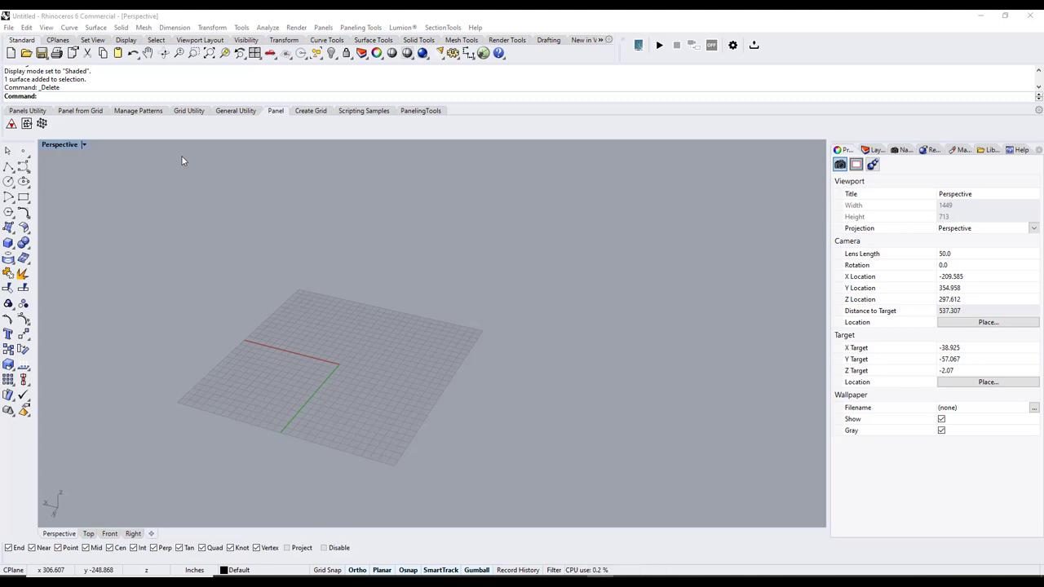
{"action": "left_click", "coordinate": [69, 28]}
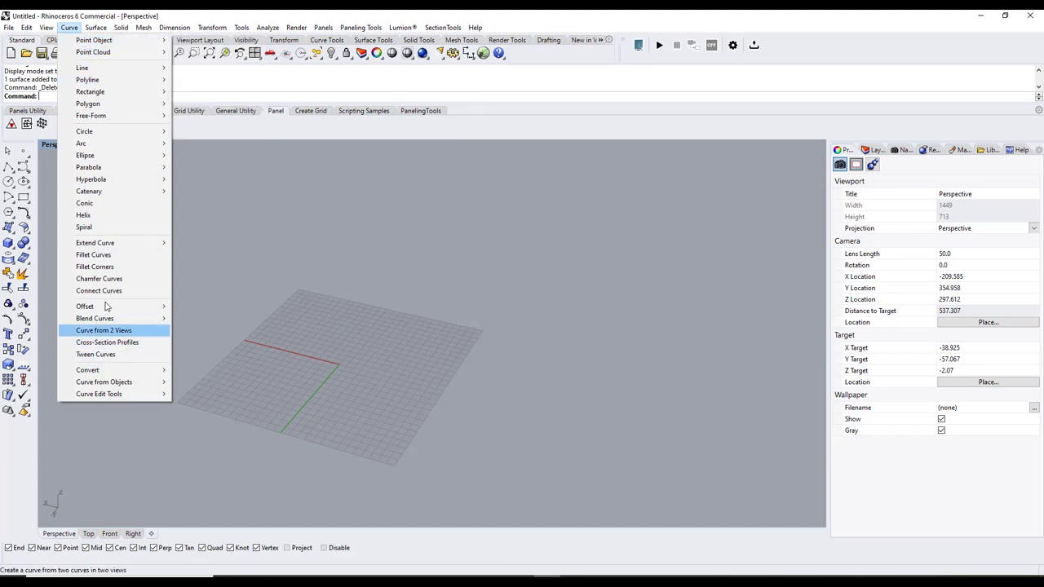
{"action": "left_click", "coordinate": [265, 226]}
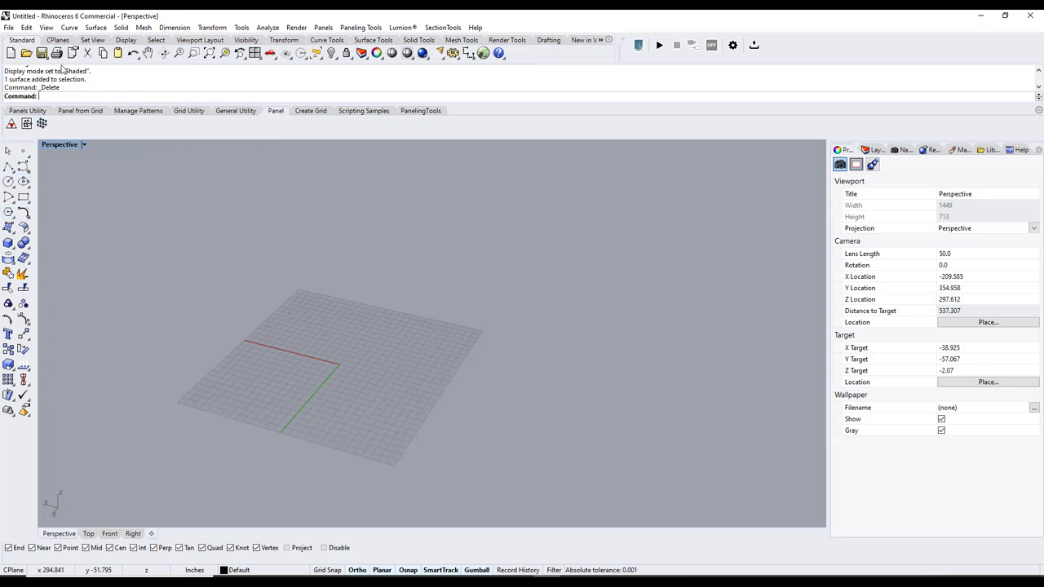
{"action": "left_click", "coordinate": [71, 27]}
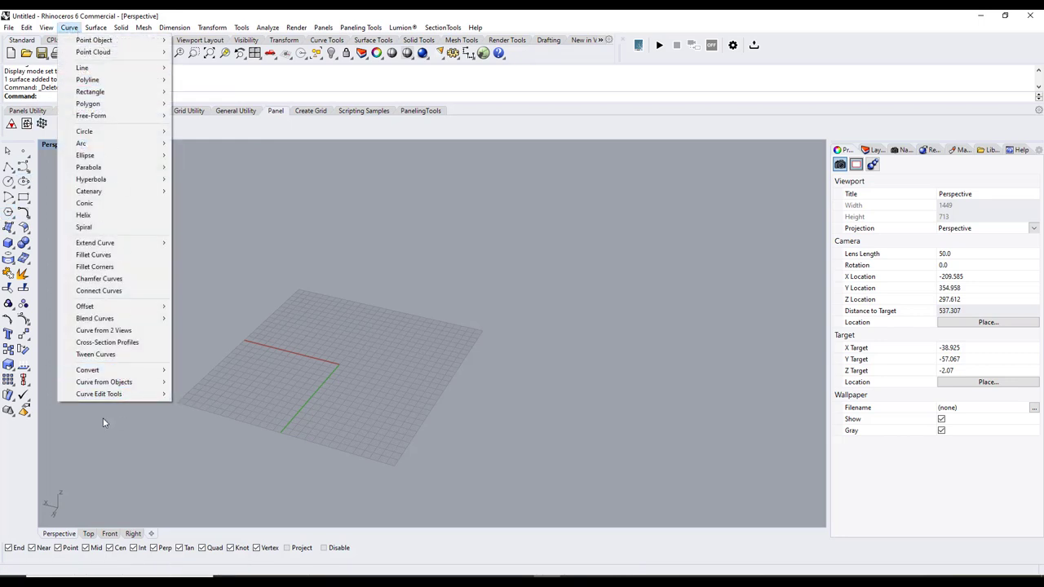
{"action": "mouse_move", "coordinate": [109, 40]}
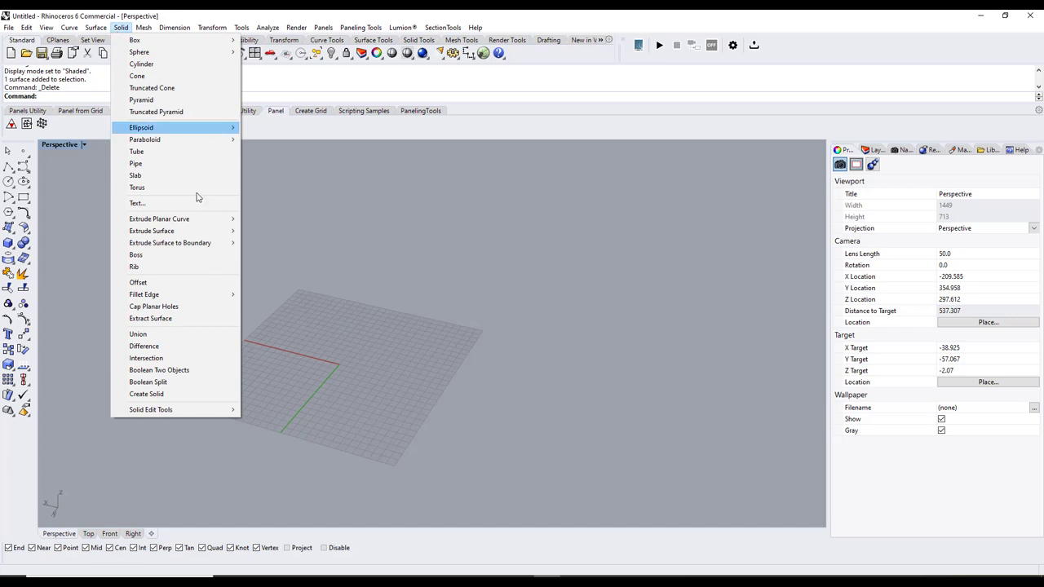
{"action": "left_click", "coordinate": [419, 392]}
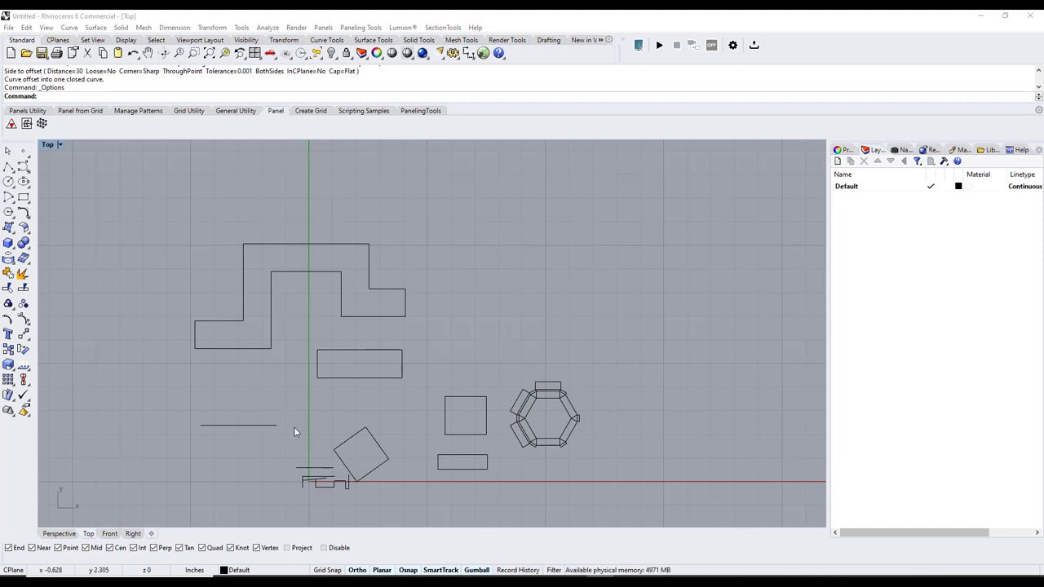
{"action": "right_click_drag", "start_coordinate": [583, 415], "coordinate": [529, 420]}
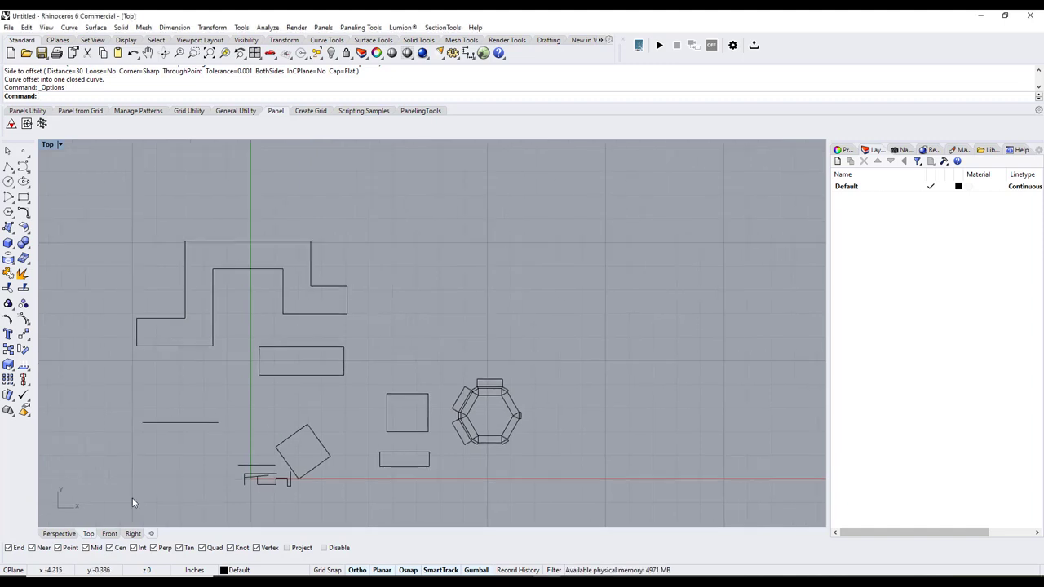
Step: Select the closed stepped outline in the Perspective viewport and switch the Gumball off and back on
{"action": "left_click", "coordinate": [59, 534]}
{"action": "right_click_drag", "start_coordinate": [333, 439], "coordinate": [325, 313]}
{"action": "scroll", "coordinate": [325, 313], "scroll_direction": "up", "scroll_amount": 3}
{"action": "left_click", "coordinate": [465, 406]}
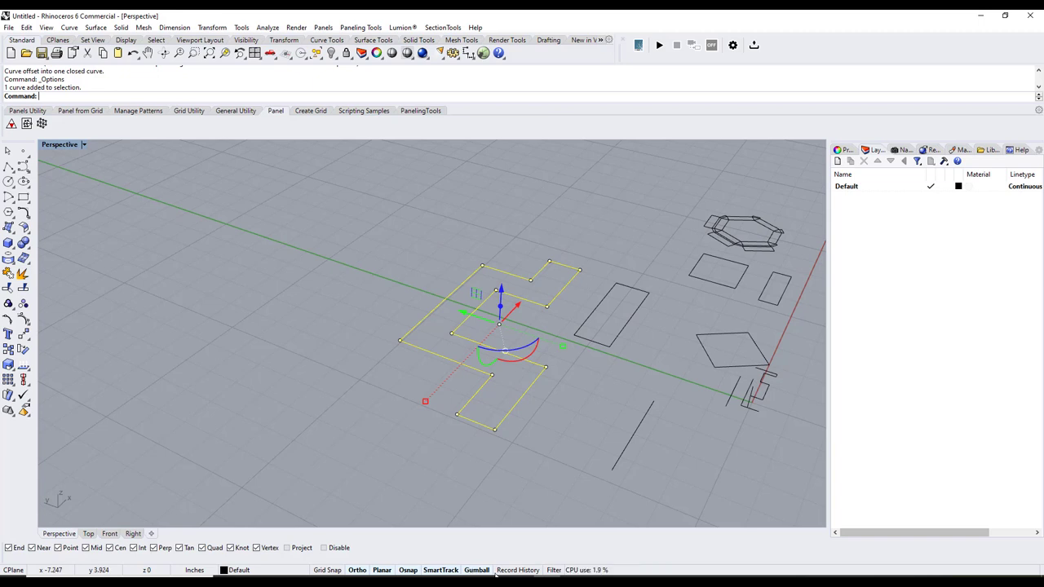
{"action": "left_click", "coordinate": [476, 570]}
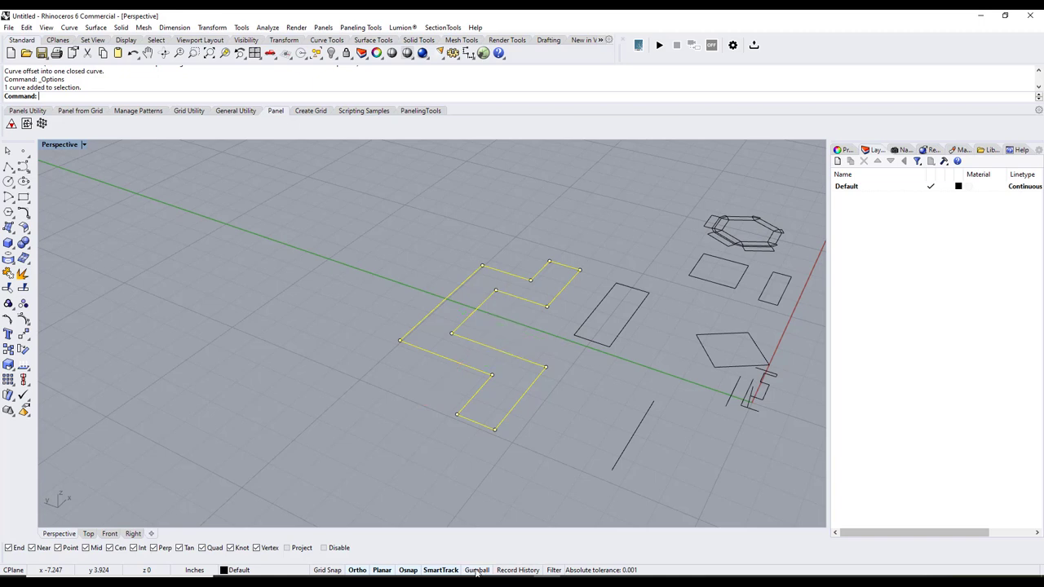
{"action": "left_click", "coordinate": [476, 570]}
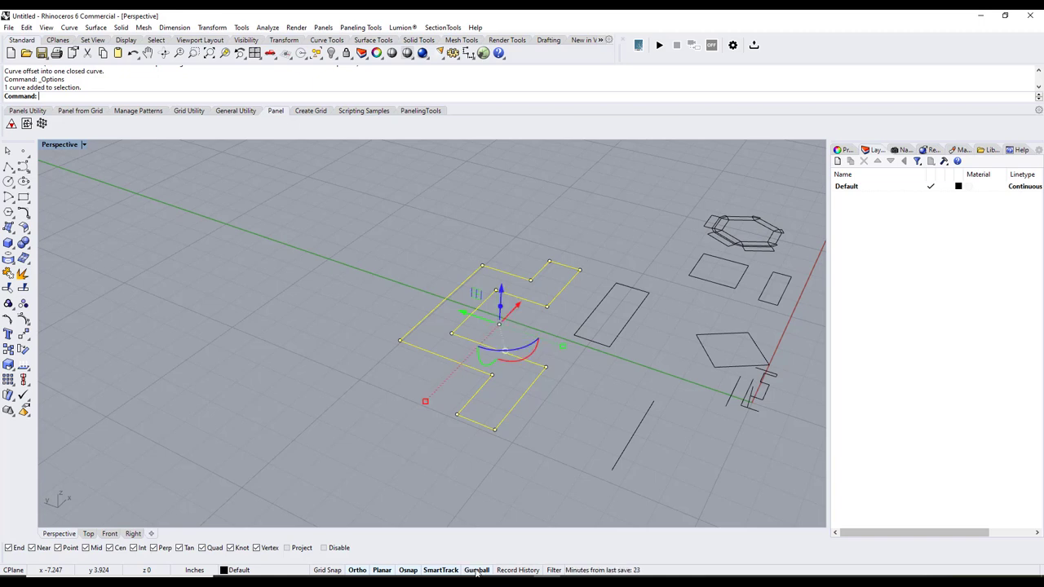
{"action": "left_click", "coordinate": [476, 570]}
{"action": "left_click", "coordinate": [476, 570]}
Step: Try extruding the stepped outline 35 inches upward with the Gumball and undo the extrusion
{"action": "right_click_drag", "start_coordinate": [608, 388], "coordinate": [433, 437]}
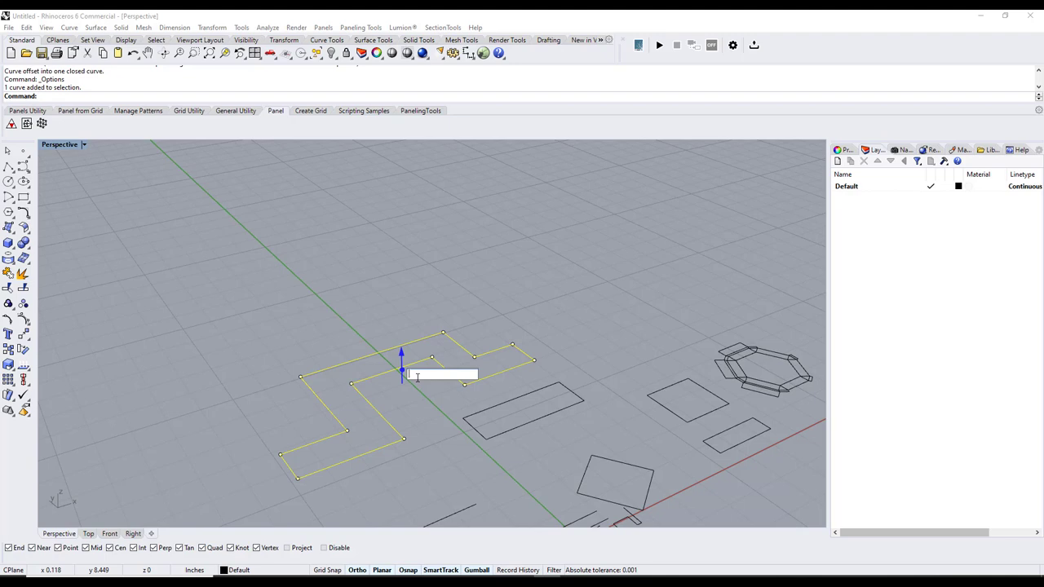
{"action": "type", "text": "35"}
{"action": "key", "text": "Return"}
{"action": "scroll", "coordinate": [455, 398], "scroll_direction": "down", "scroll_amount": 6}
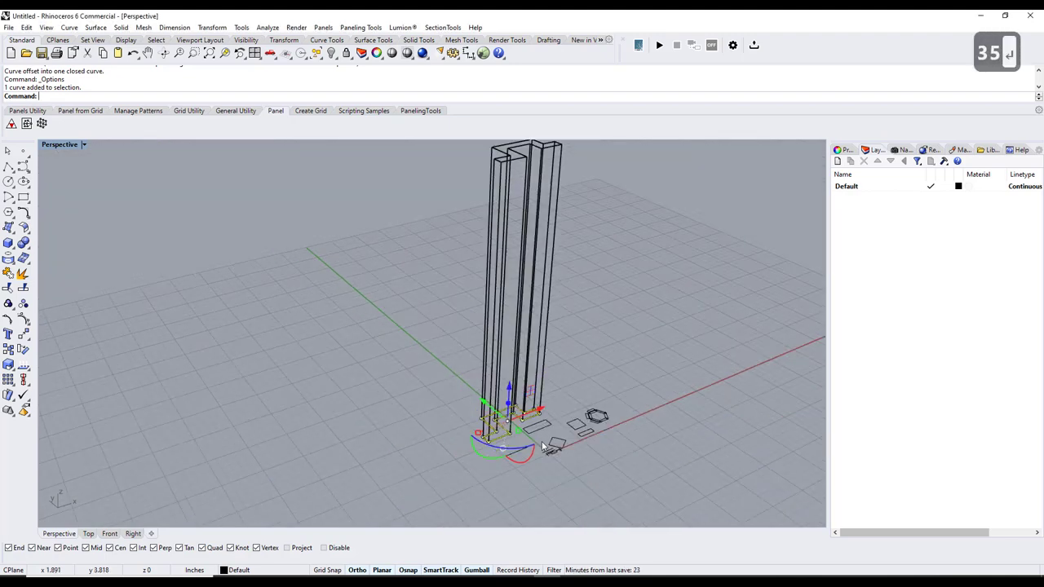
{"action": "scroll", "coordinate": [563, 391], "scroll_direction": "up", "scroll_amount": 2}
{"action": "key", "text": "ctrl+z"}
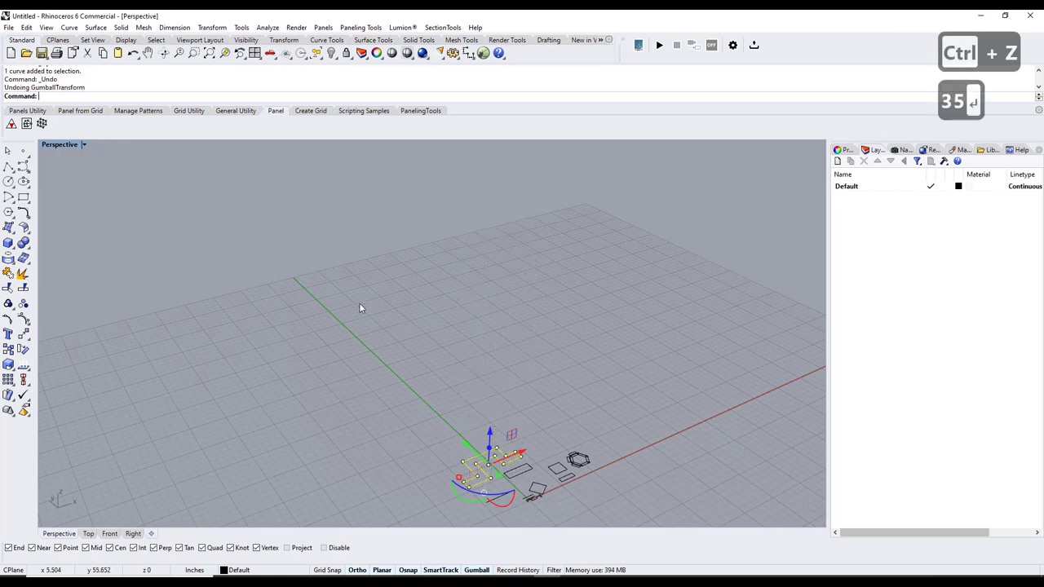
Step: Create a new layer below Default and set its colour to red
{"action": "right_click_drag", "start_coordinate": [508, 374], "coordinate": [558, 385]}
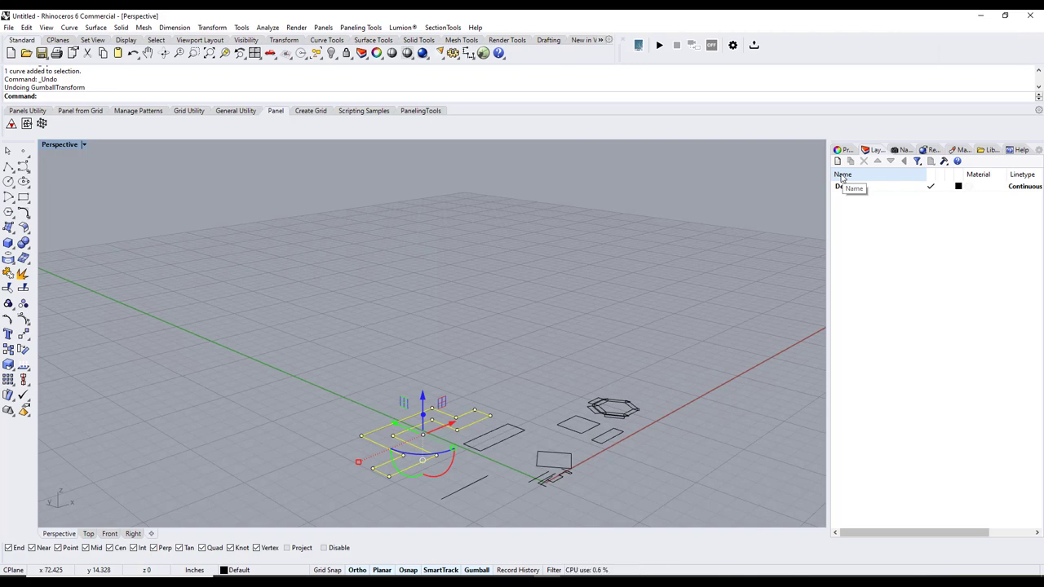
{"action": "right_click_drag", "start_coordinate": [652, 272], "coordinate": [525, 323]}
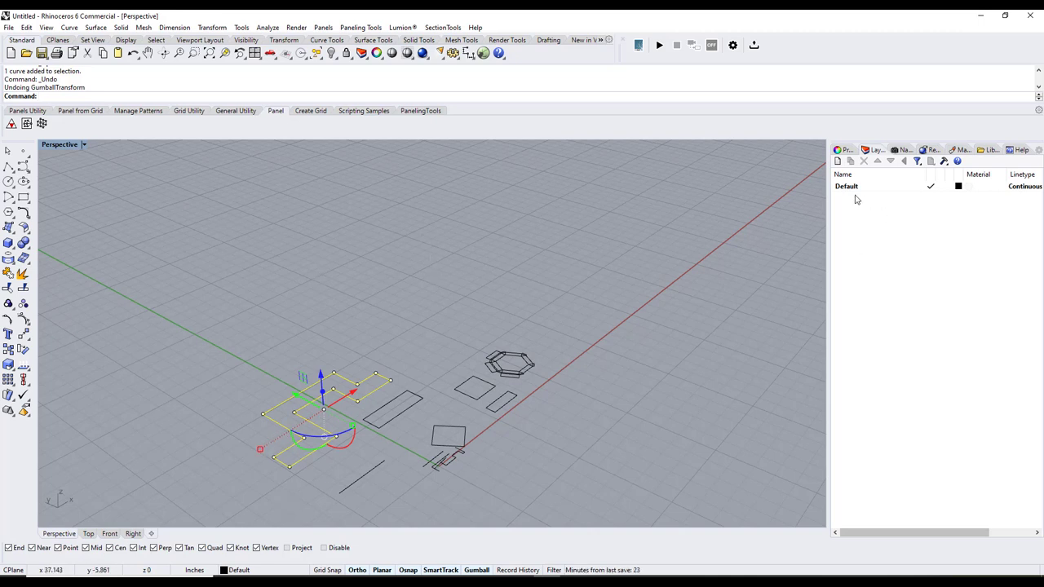
{"action": "left_click", "coordinate": [838, 160]}
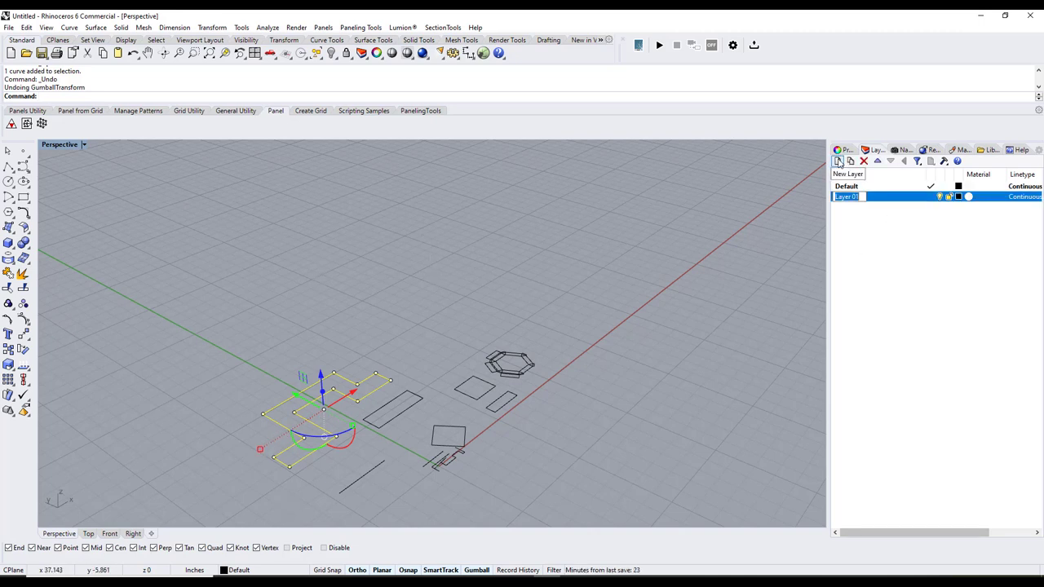
{"action": "left_click", "coordinate": [881, 283]}
{"action": "left_click", "coordinate": [957, 199]}
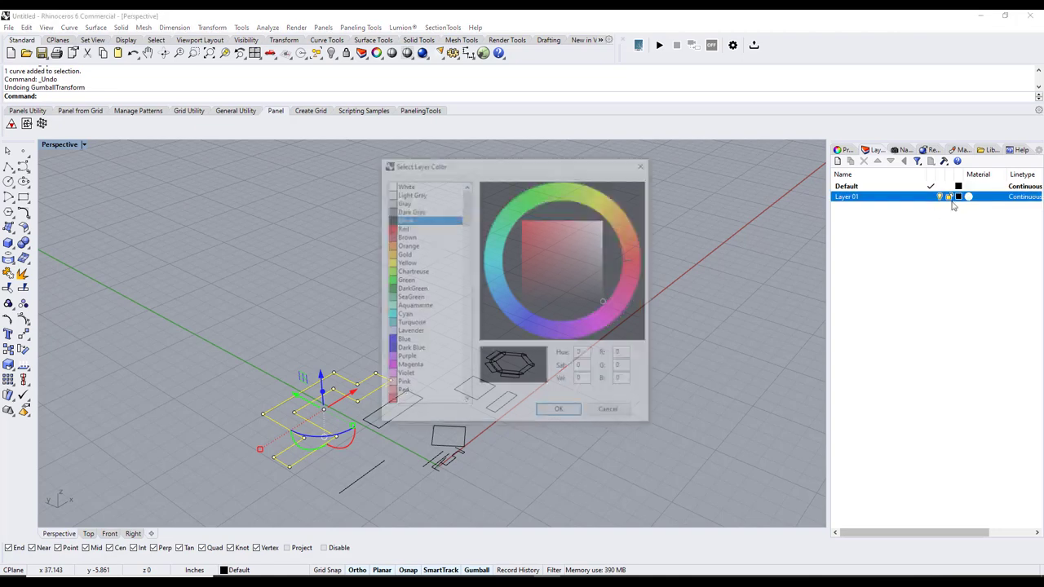
{"action": "left_click", "coordinate": [523, 218]}
{"action": "left_click", "coordinate": [560, 413]}
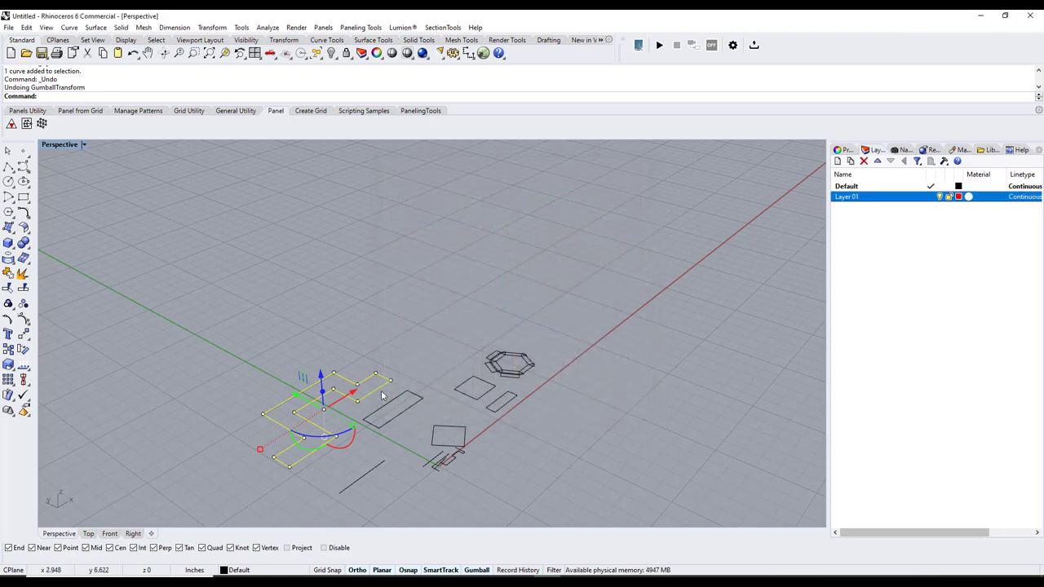
Step: Move the selected stepped outline to the new red layer and display the outline's object properties
{"action": "right_click", "coordinate": [881, 198]}
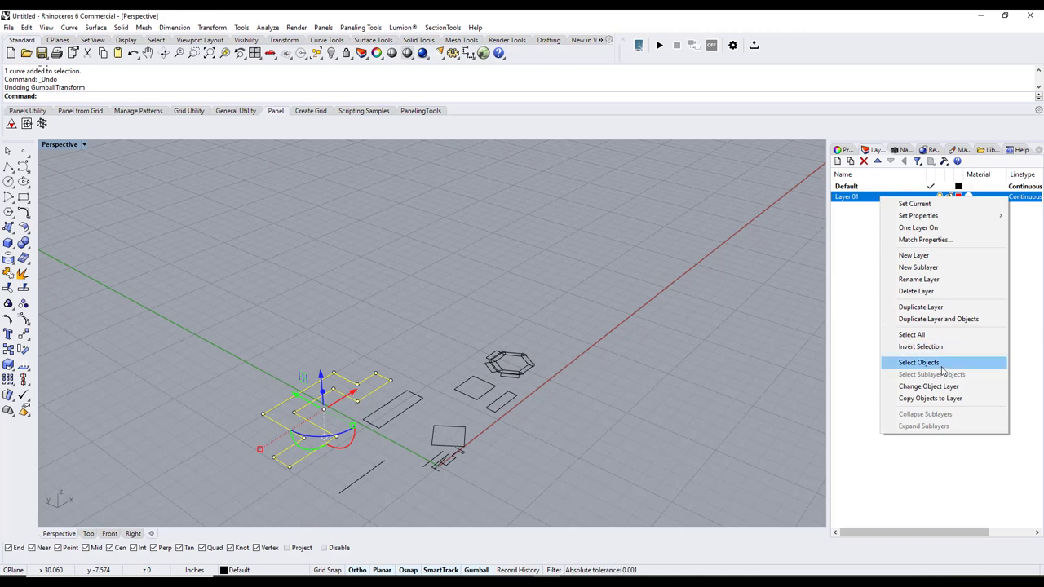
{"action": "left_click", "coordinate": [941, 392]}
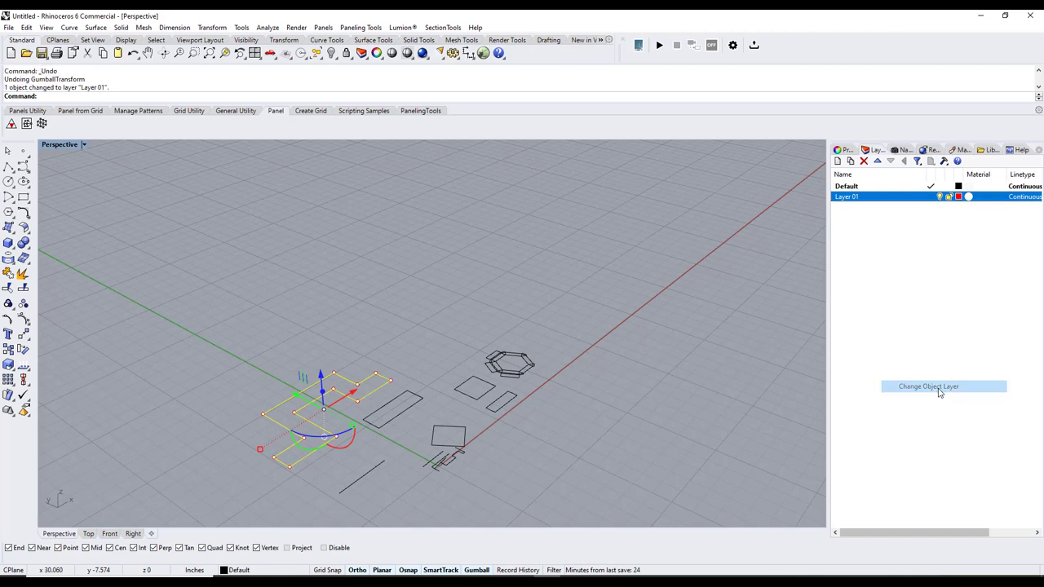
{"action": "scroll", "coordinate": [268, 411], "scroll_direction": "up", "scroll_amount": 4}
{"action": "left_click", "coordinate": [306, 460]}
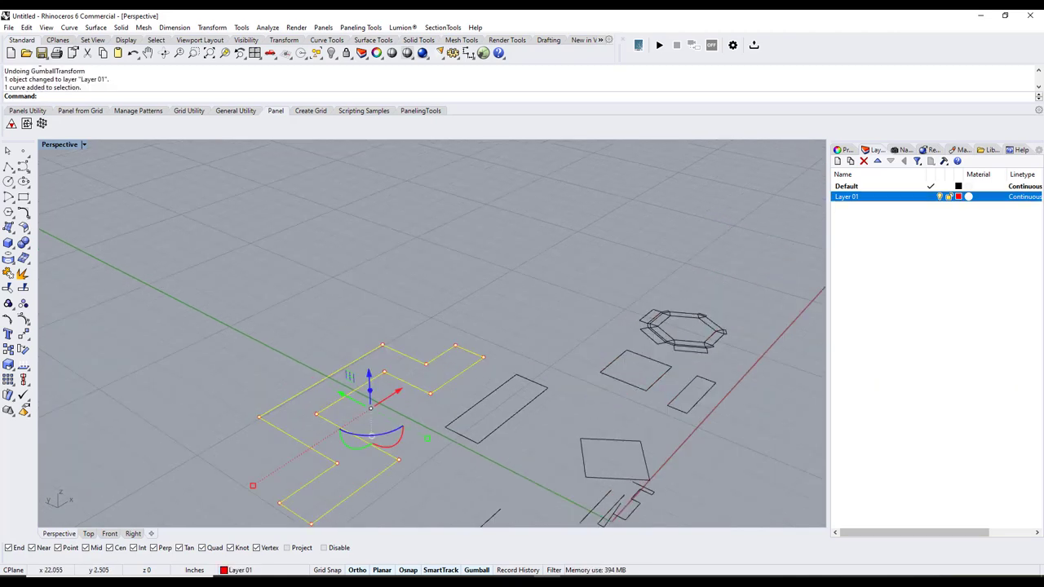
{"action": "left_click", "coordinate": [845, 151]}
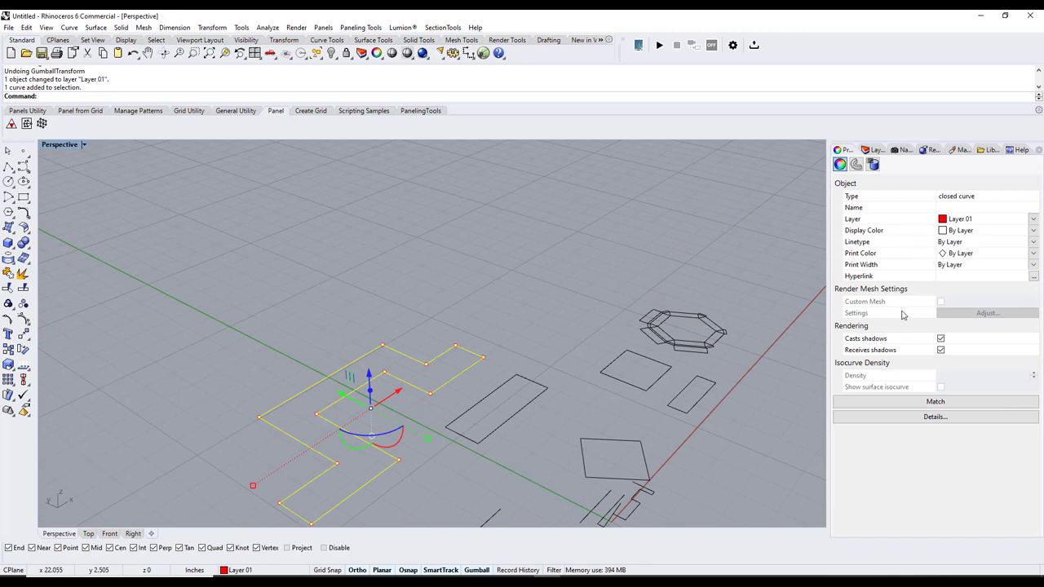
{"action": "right_click_drag", "start_coordinate": [480, 258], "coordinate": [547, 319]}
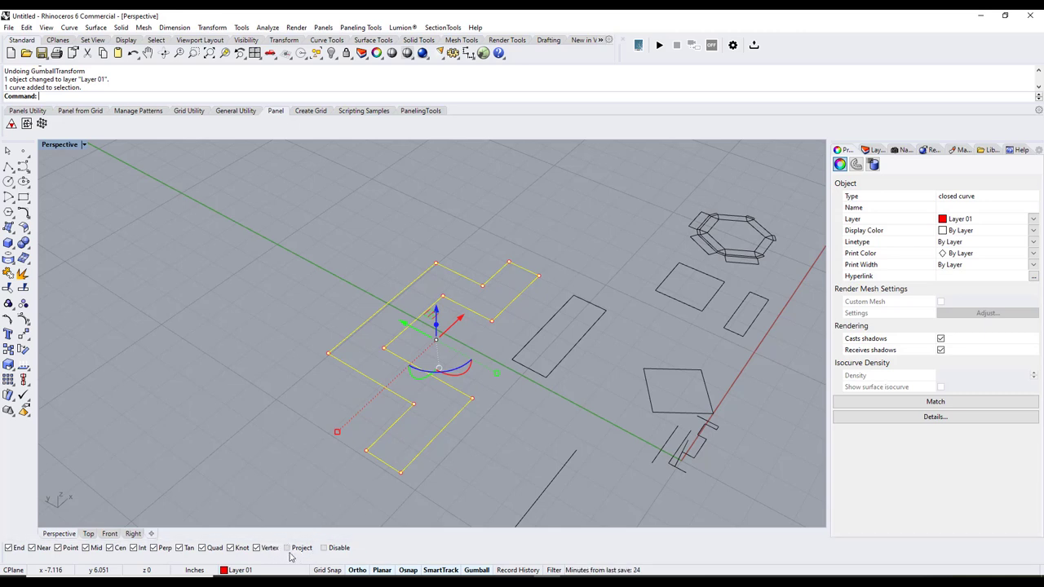
Step: Examine the stepped outline, selected and deselected, from different angles in the Perspective viewport
{"action": "right_click_drag", "start_coordinate": [326, 506], "coordinate": [386, 457]}
{"action": "left_click", "coordinate": [347, 455]}
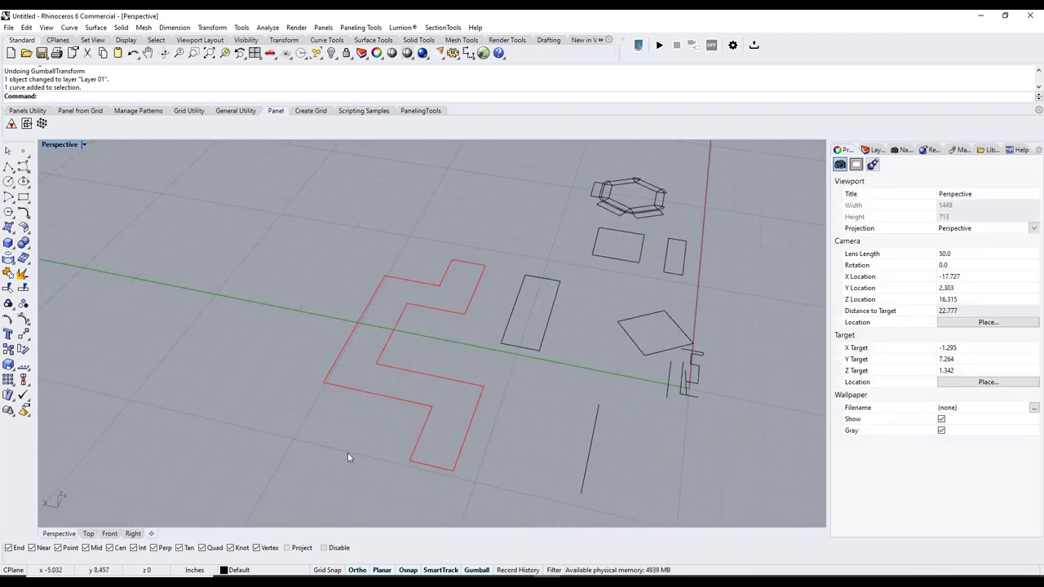
{"action": "left_click", "coordinate": [406, 459]}
{"action": "right_click_drag", "start_coordinate": [485, 470], "coordinate": [439, 457]}
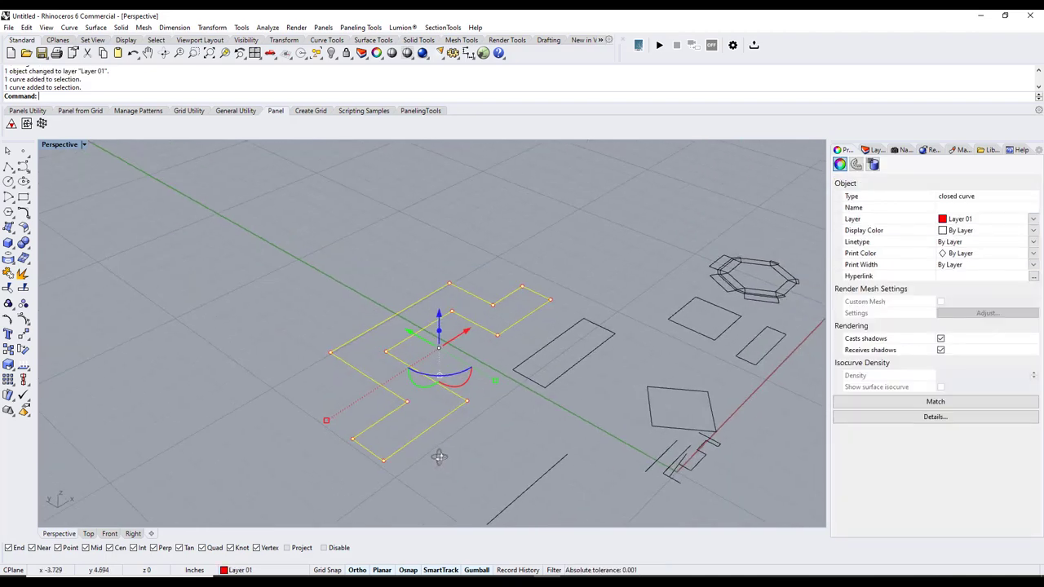
{"action": "left_click", "coordinate": [350, 476]}
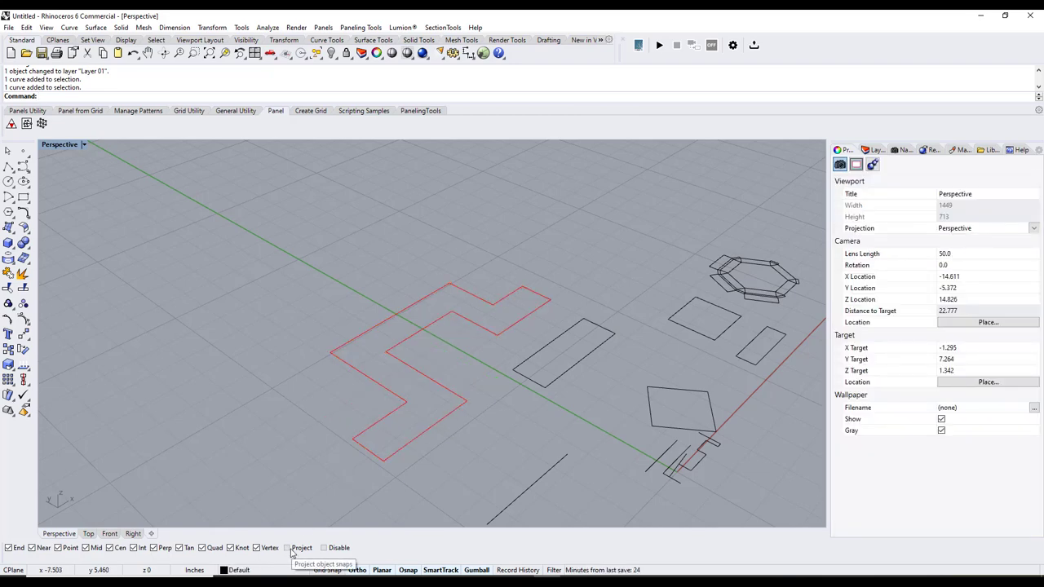
{"action": "right_click_drag", "start_coordinate": [268, 443], "coordinate": [391, 431]}
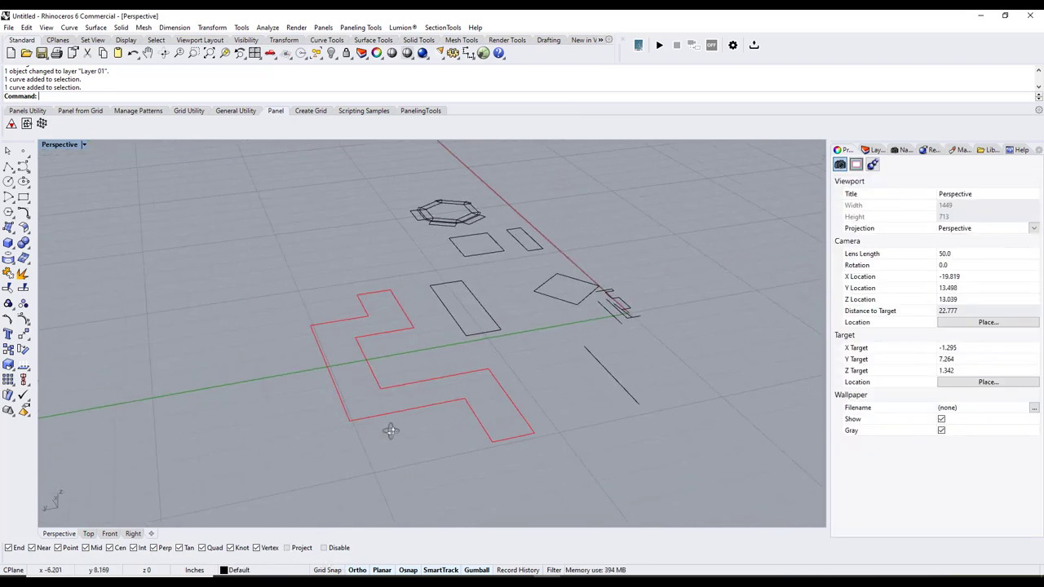
{"action": "left_click_drag", "start_coordinate": [546, 400], "coordinate": [311, 473]}
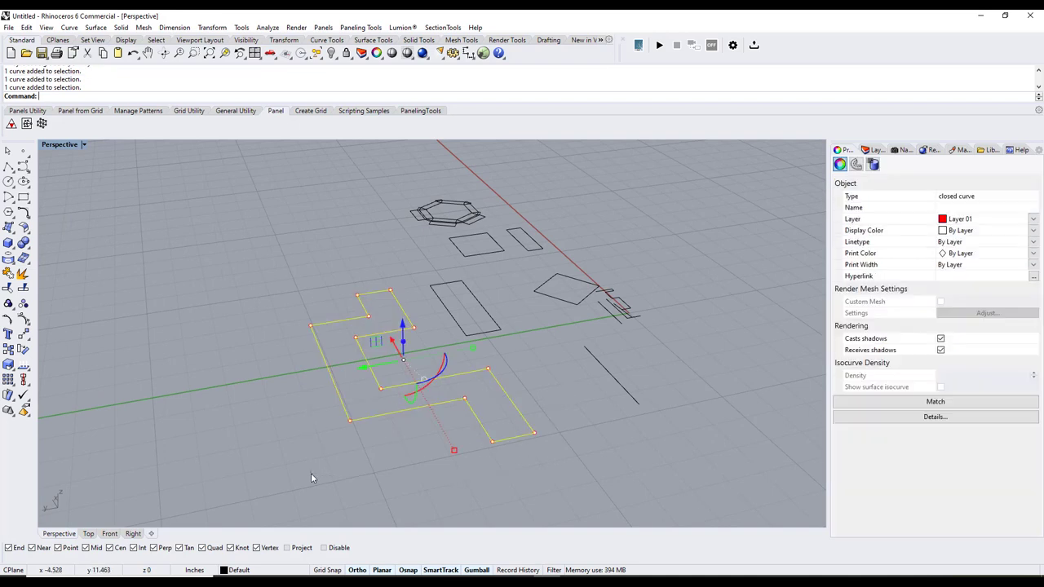
{"action": "key", "text": "Escape"}
{"action": "key", "text": "Escape"}
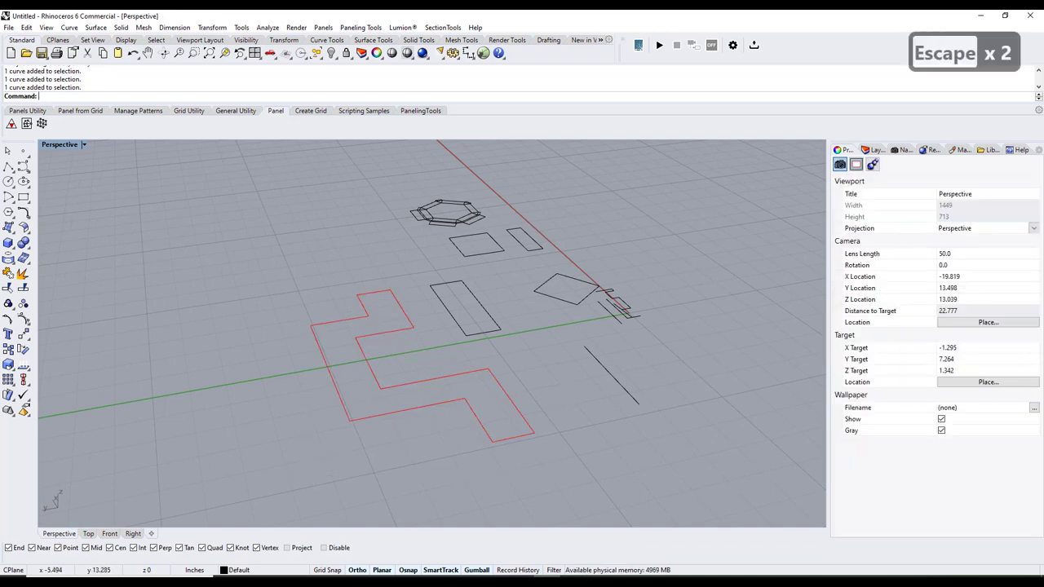
Step: Turn Ortho off and draw a five-point control point curve in the Front viewport, starting at the existing geometry's end near the origin
{"action": "left_click", "coordinate": [110, 534]}
{"action": "scroll", "coordinate": [233, 439], "scroll_direction": "down", "scroll_amount": 3}
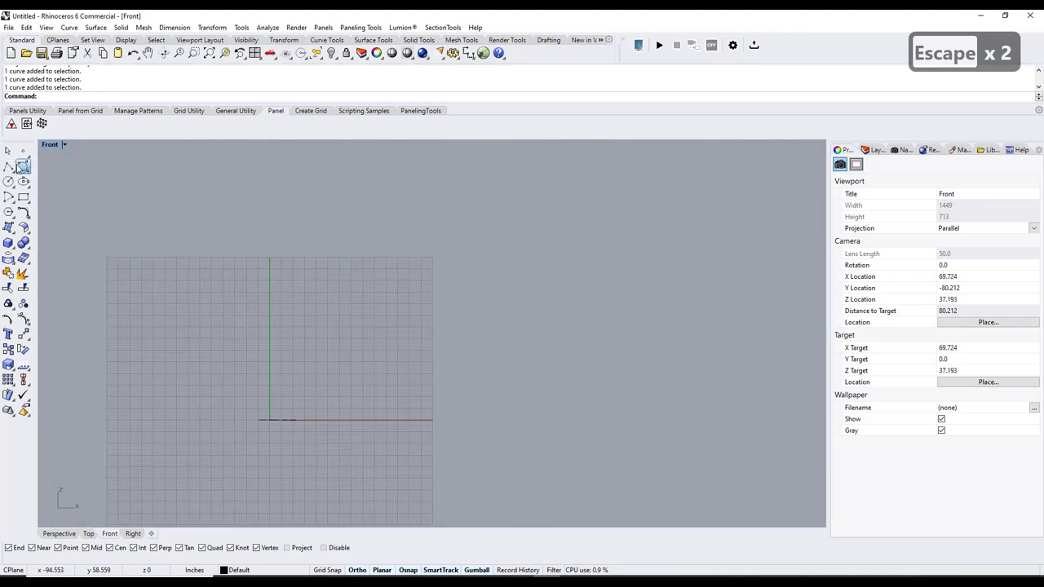
{"action": "left_click", "coordinate": [23, 165]}
{"action": "left_click", "coordinate": [304, 420]}
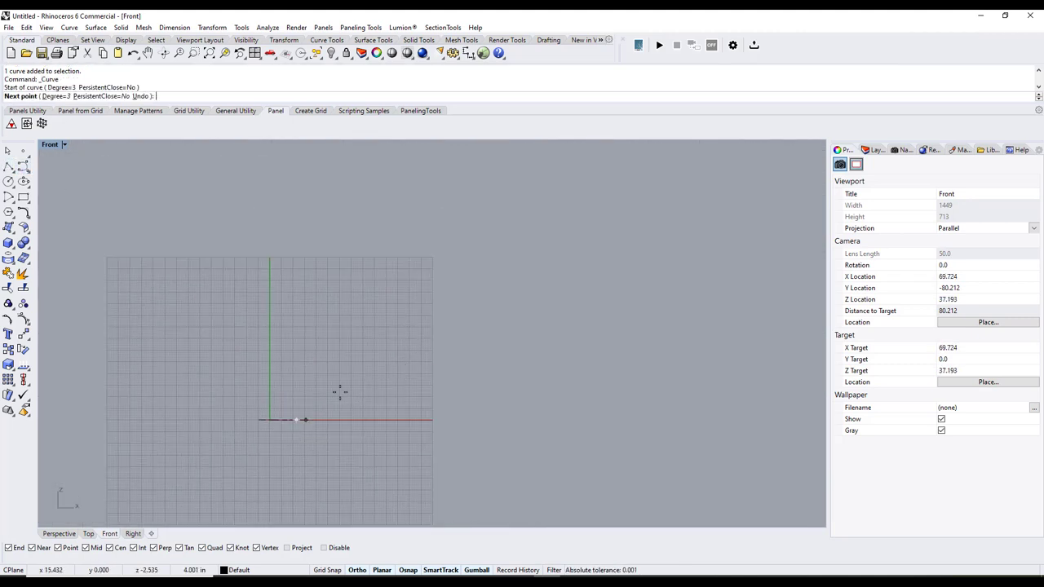
{"action": "key", "text": "F8"}
{"action": "left_click", "coordinate": [418, 276]}
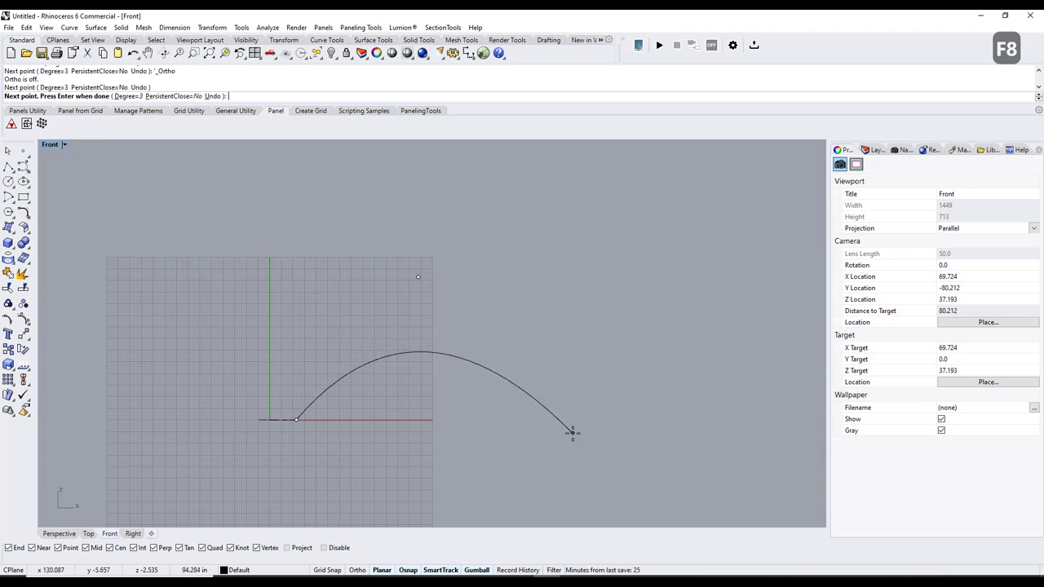
{"action": "left_click", "coordinate": [573, 433]}
{"action": "left_click", "coordinate": [772, 302]}
{"action": "left_click", "coordinate": [806, 418]}
{"action": "right_click", "coordinate": [806, 418]}
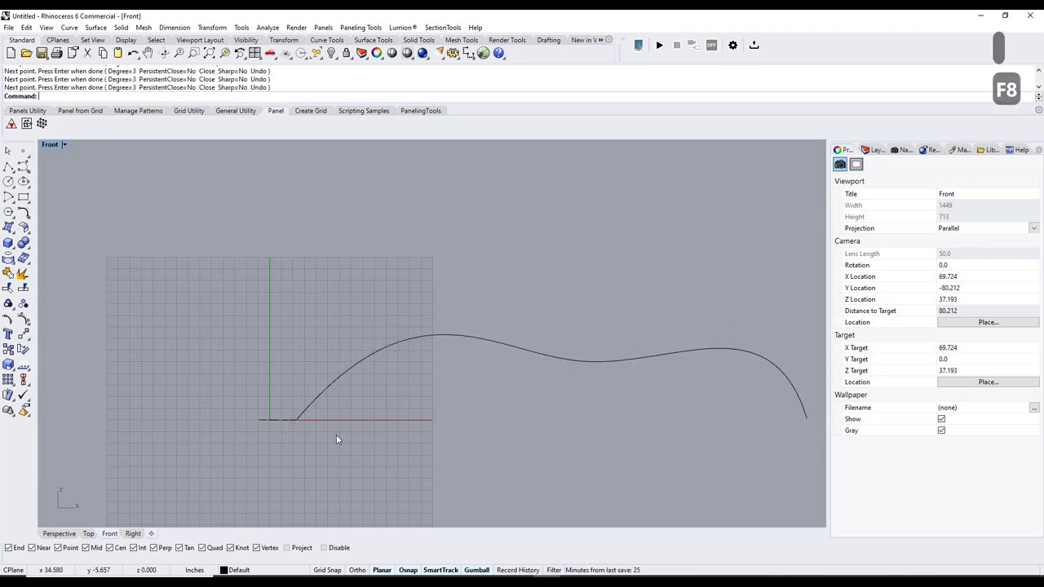
Step: Draw a second, S-shaped control point curve with four points across the ground plane in the Perspective viewport
{"action": "left_click", "coordinate": [58, 534]}
{"action": "scroll", "coordinate": [346, 359], "scroll_direction": "down", "scroll_amount": 5}
{"action": "right_click_drag", "start_coordinate": [346, 359], "coordinate": [346, 359]}
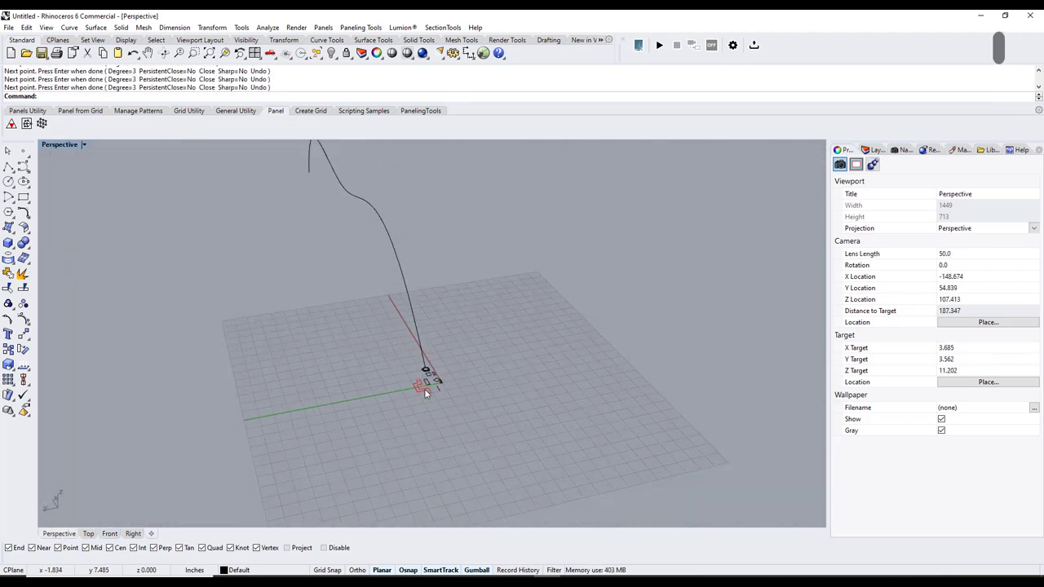
{"action": "right_click", "coordinate": [346, 359]}
{"action": "left_click", "coordinate": [325, 212]}
{"action": "left_click", "coordinate": [286, 354]}
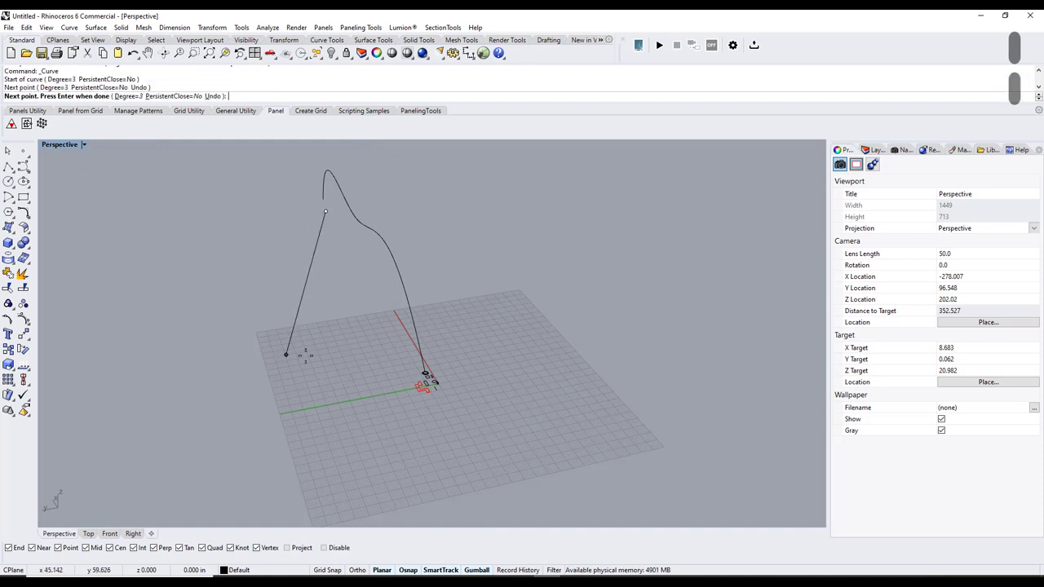
{"action": "left_click", "coordinate": [550, 337]}
{"action": "left_click", "coordinate": [509, 502]}
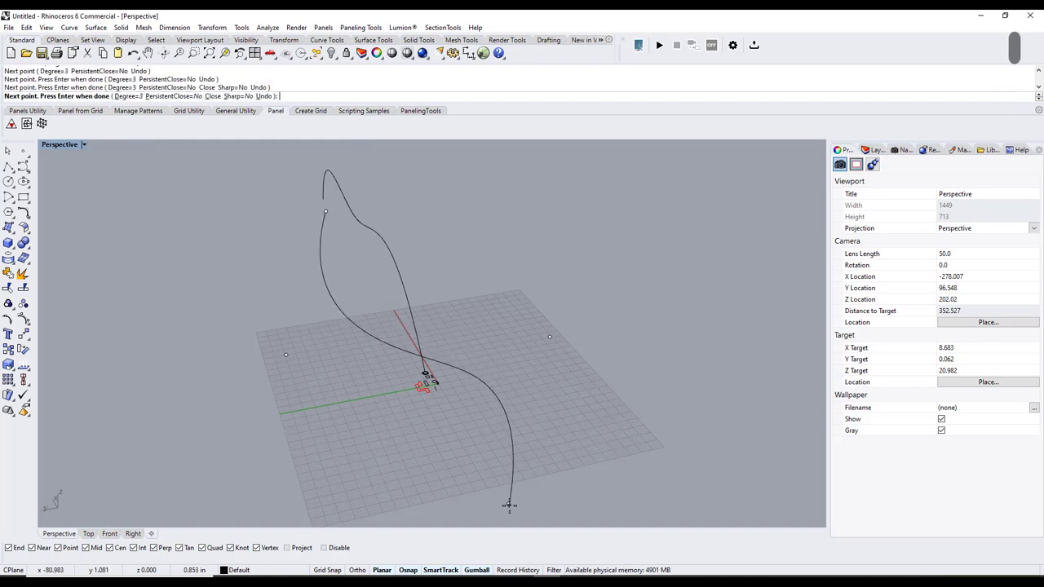
{"action": "key", "text": "Return"}
Step: Lower the second control point of the curve drawn in the Front viewport, using the Gumball, and deselect the curve
{"action": "left_click", "coordinate": [417, 303]}
{"action": "right_click_drag", "start_coordinate": [384, 308], "coordinate": [372, 248]}
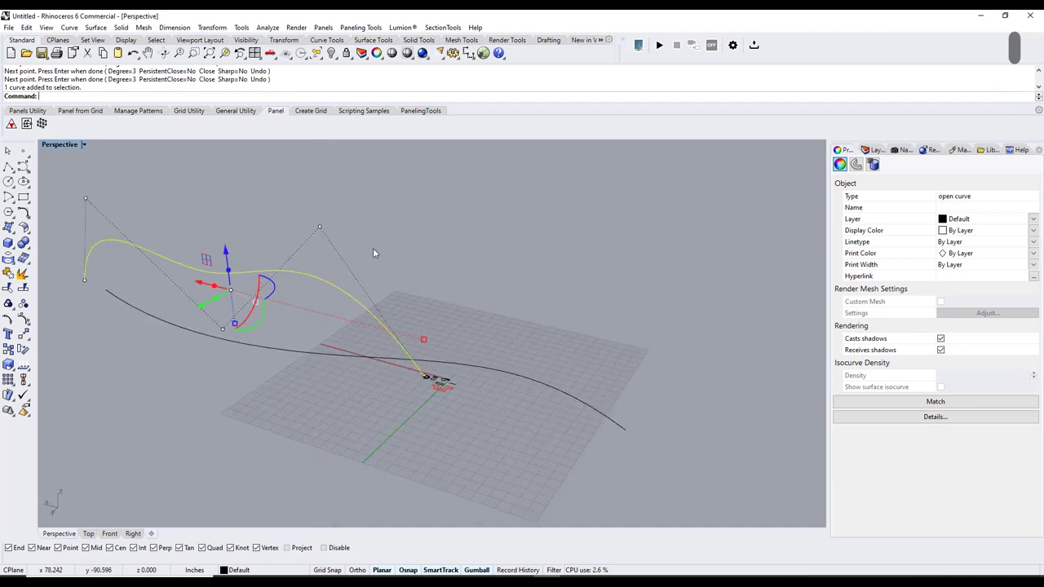
{"action": "left_click_drag", "start_coordinate": [345, 204], "coordinate": [341, 315]}
{"action": "right_click_drag", "start_coordinate": [341, 315], "coordinate": [479, 375]}
{"action": "key", "text": "Escape"}
{"action": "key", "text": "Escape"}
Step: Raise the third control point of the ground-plane curve vertically with the Gumball and deselect the curve
{"action": "left_click", "coordinate": [494, 369]}
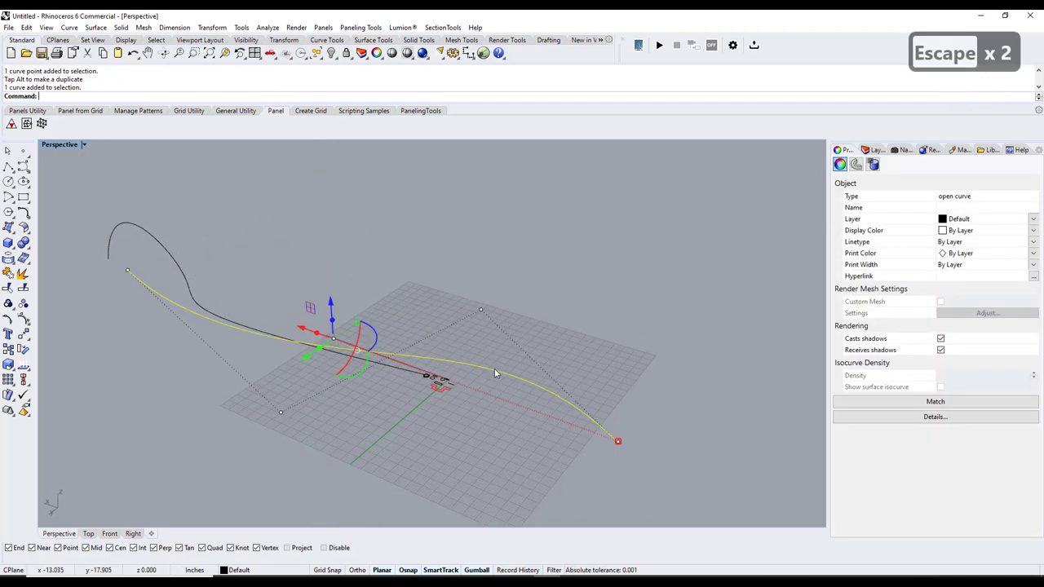
{"action": "left_click", "coordinate": [481, 310]}
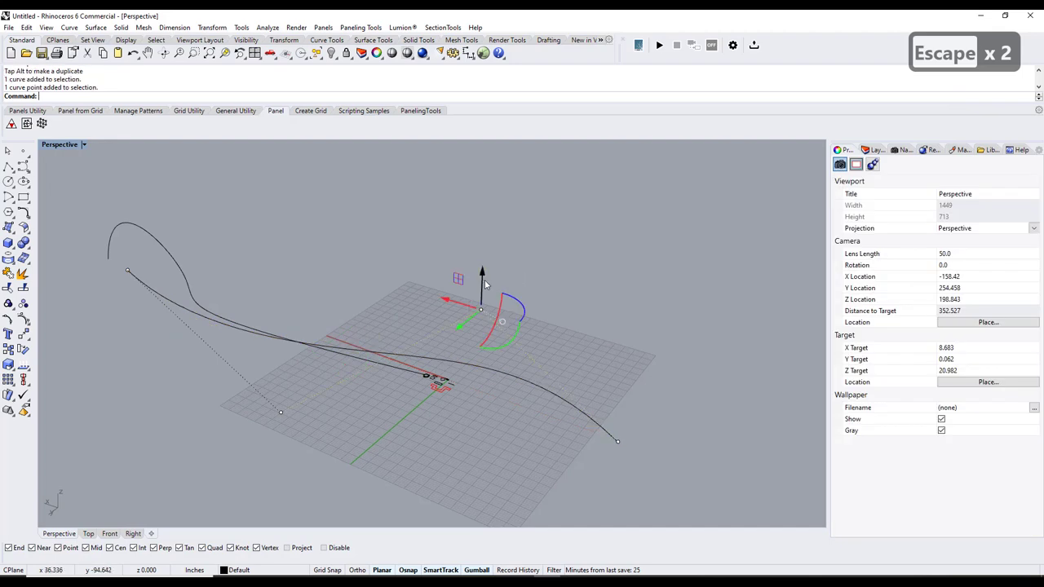
{"action": "left_click_drag", "start_coordinate": [484, 280], "coordinate": [493, 307]}
{"action": "scroll", "coordinate": [493, 307], "scroll_direction": "up", "scroll_amount": 5}
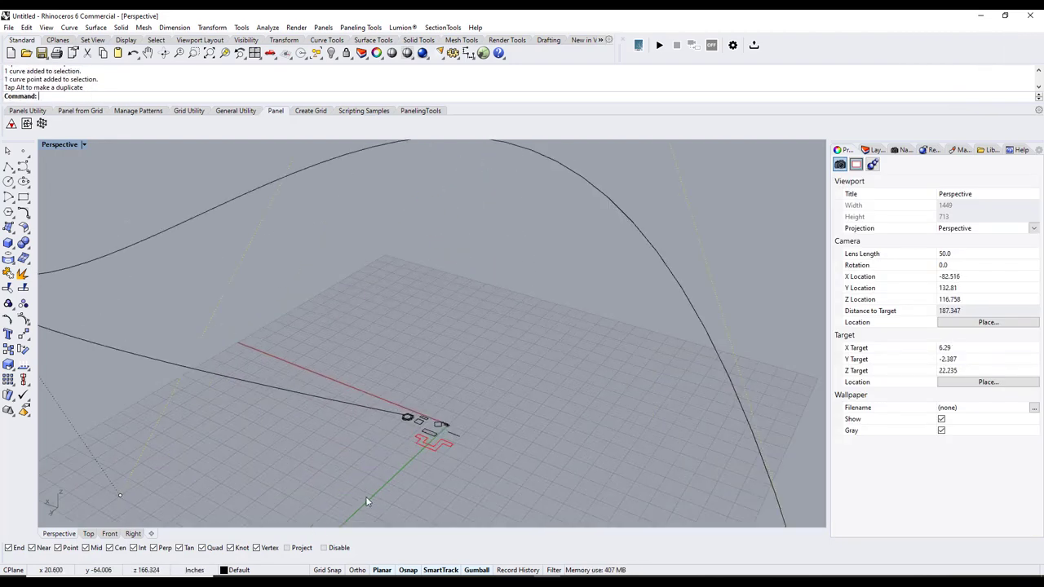
{"action": "key", "text": "Escape"}
{"action": "key", "text": "Escape"}
{"action": "key", "text": "Escape"}
Step: Delete the earlier small shapes and lines around the origin, keeping only the two large freeform curves
{"action": "left_click_drag", "start_coordinate": [327, 506], "coordinate": [580, 335]}
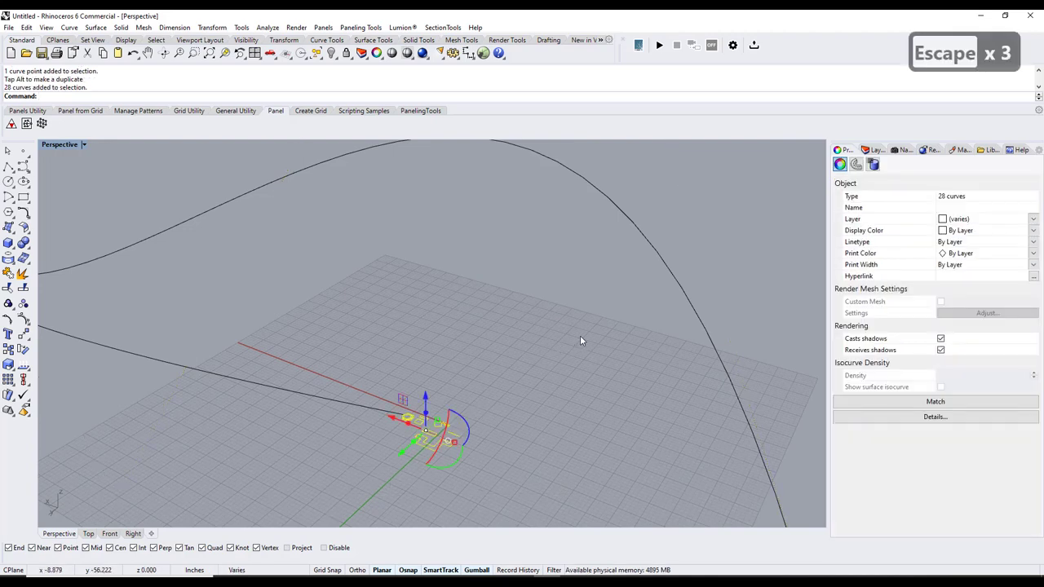
{"action": "key", "text": "Delete"}
{"action": "scroll", "coordinate": [734, 495], "scroll_direction": "down", "scroll_amount": 5}
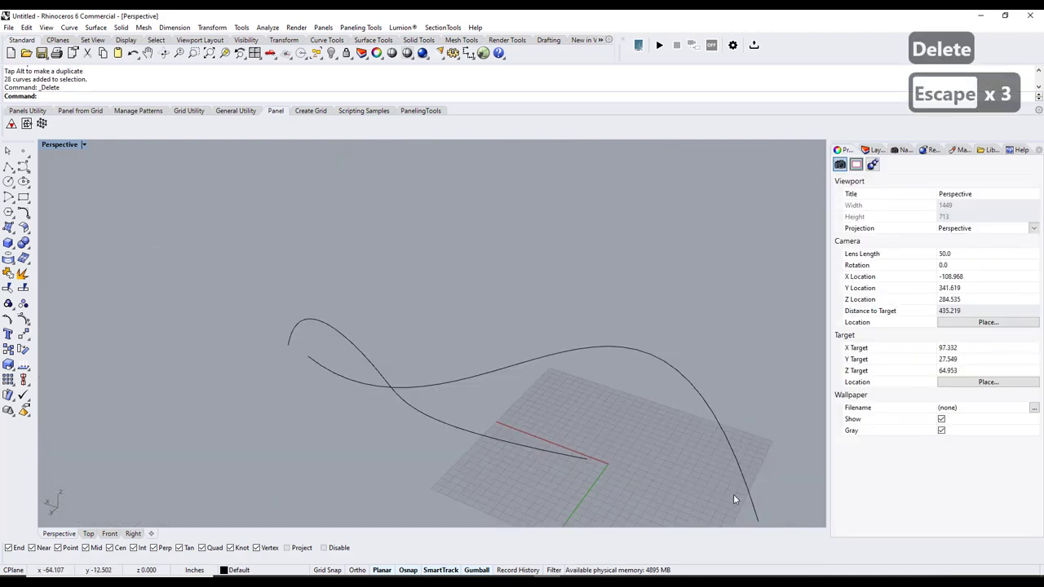
Step: Compare how the two freeform curves look in the Top and Perspective viewports
{"action": "left_click", "coordinate": [90, 534]}
{"action": "scroll", "coordinate": [478, 401], "scroll_direction": "down", "scroll_amount": 8}
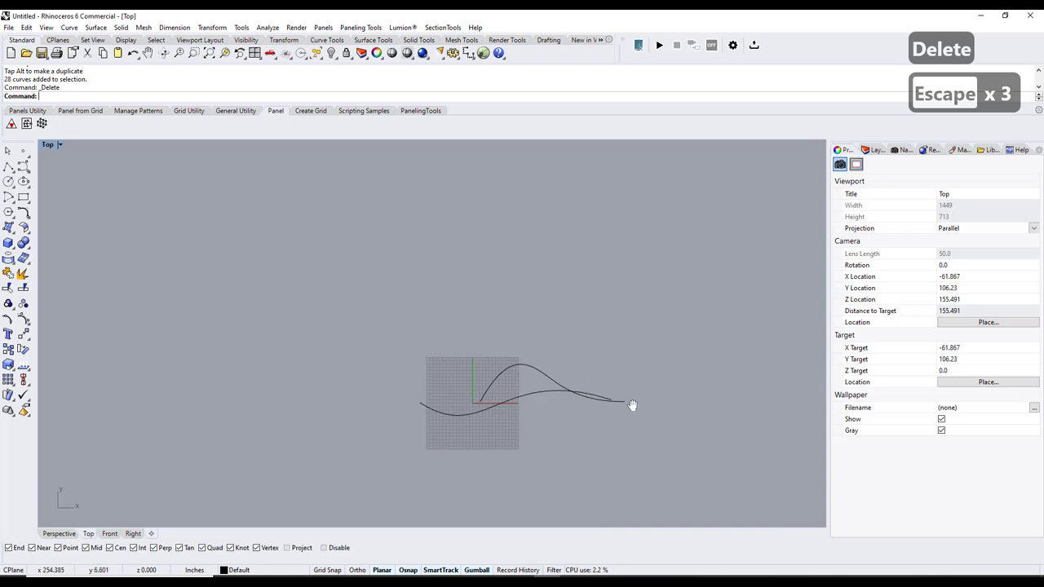
{"action": "scroll", "coordinate": [548, 399], "scroll_direction": "up", "scroll_amount": 3}
{"action": "scroll", "coordinate": [398, 405], "scroll_direction": "up", "scroll_amount": 2}
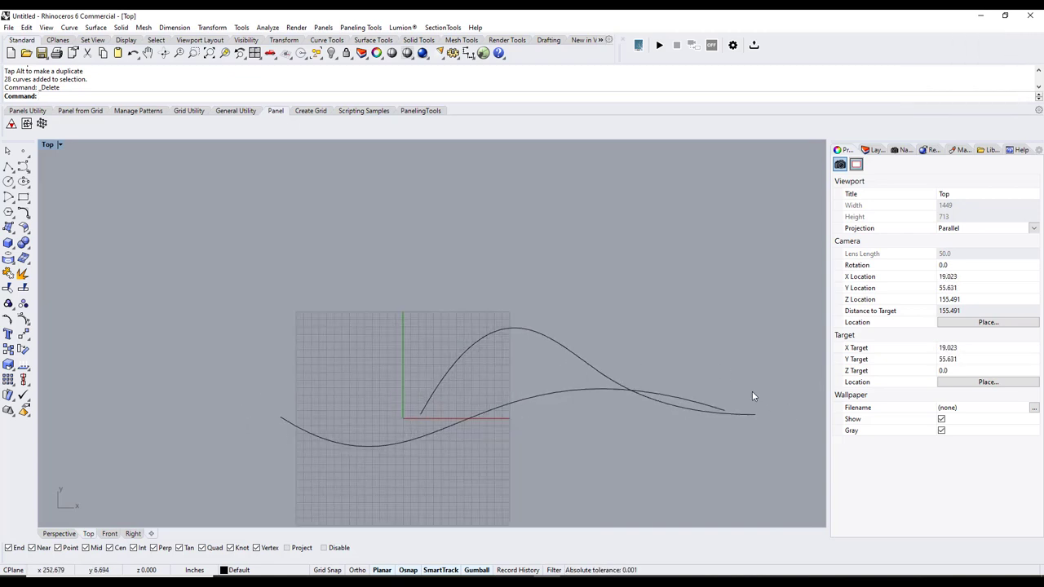
{"action": "left_click", "coordinate": [56, 535]}
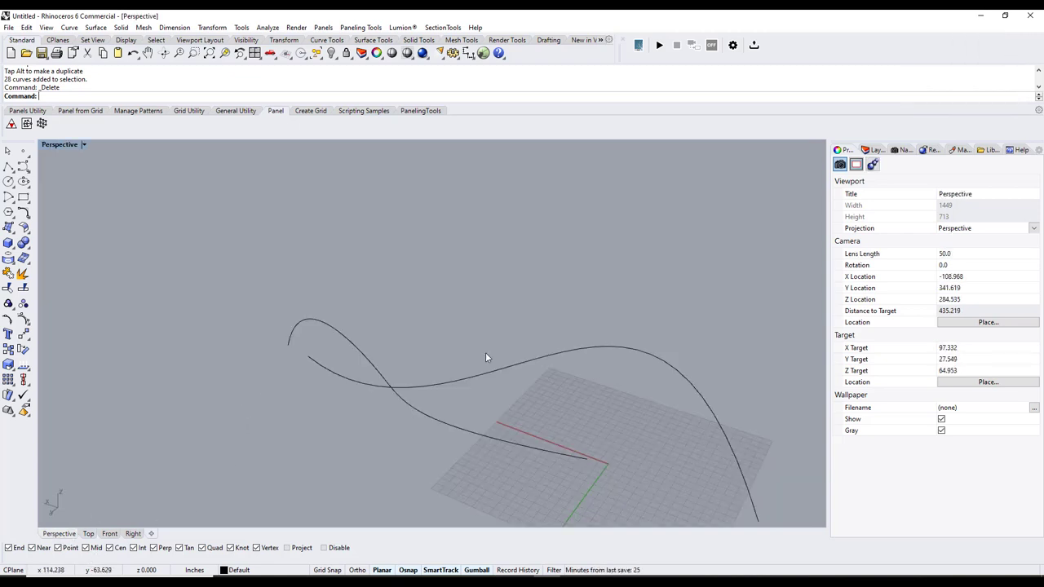
{"action": "right_click_drag", "start_coordinate": [489, 367], "coordinate": [377, 430]}
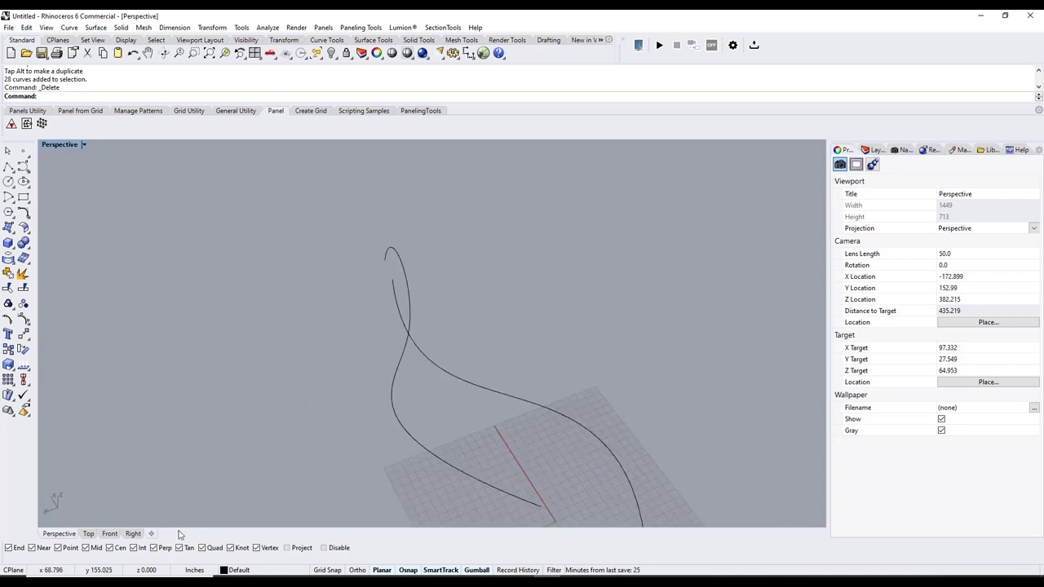
{"action": "left_click", "coordinate": [88, 535]}
{"action": "scroll", "coordinate": [432, 367], "scroll_direction": "down", "scroll_amount": 3}
{"action": "scroll", "coordinate": [562, 408], "scroll_direction": "up", "scroll_amount": 4}
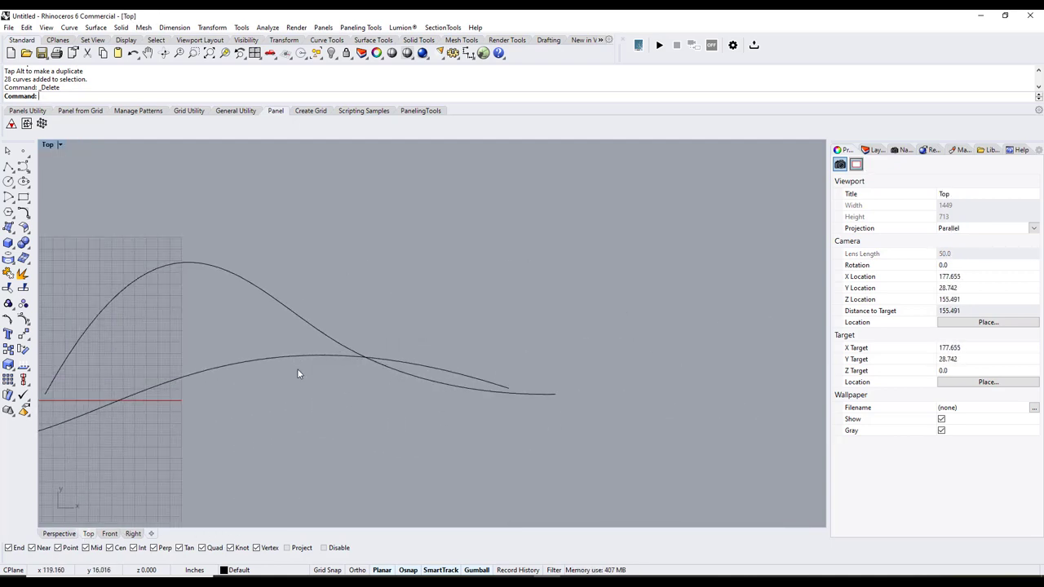
{"action": "right_click_drag", "start_coordinate": [299, 372], "coordinate": [576, 378]}
{"action": "right_click_drag", "start_coordinate": [791, 392], "coordinate": [644, 398]}
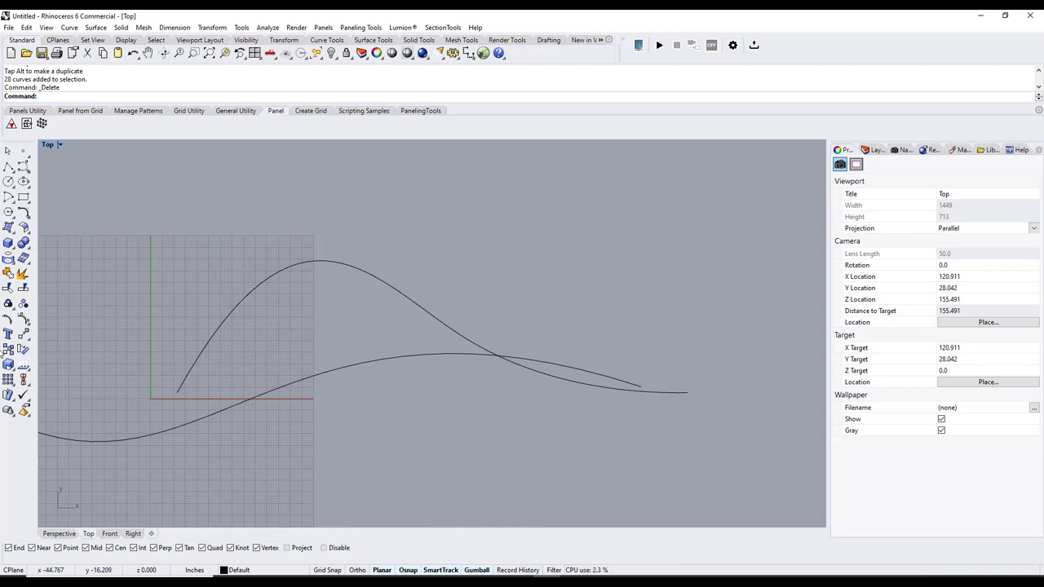
Step: Try drawing an interpolated curve in the Top viewport with points snapped onto the two freeform curves, ending at the far end of the ground-drawn curve
{"action": "left_click", "coordinate": [24, 166]}
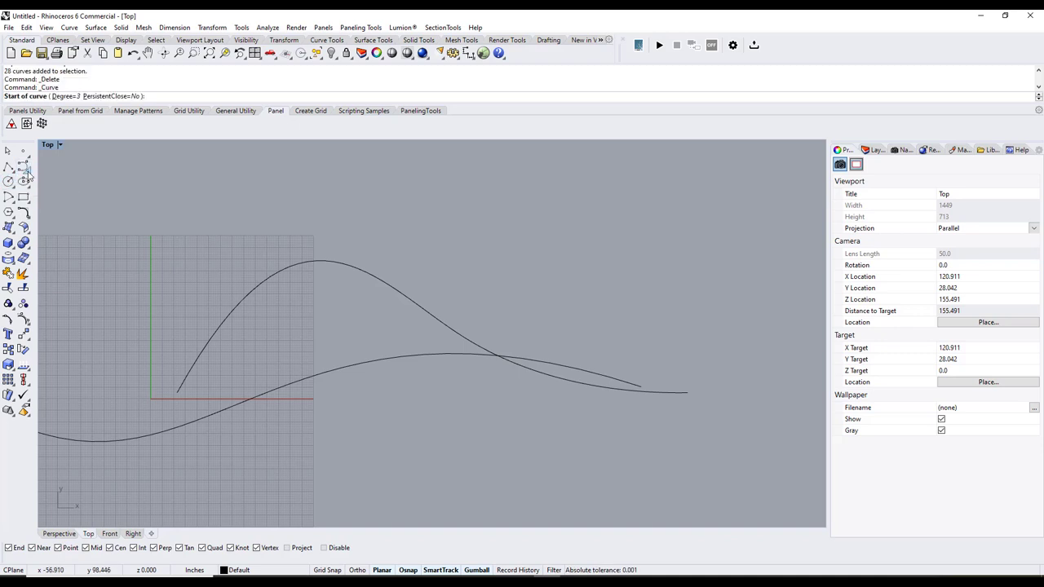
{"action": "left_click", "coordinate": [29, 175]}
{"action": "left_click", "coordinate": [52, 168]}
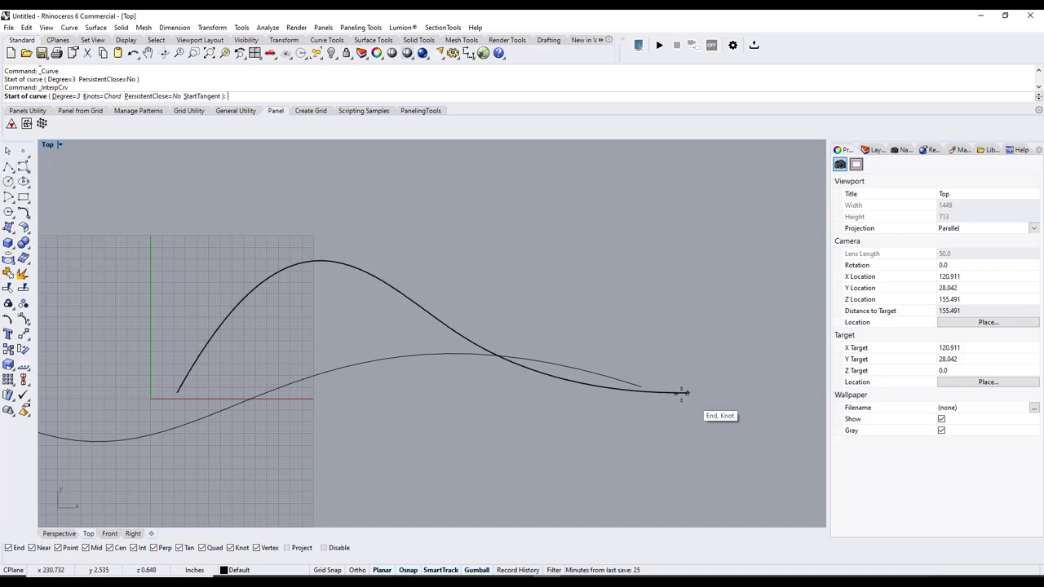
{"action": "left_click", "coordinate": [682, 394]}
{"action": "left_click", "coordinate": [599, 387]}
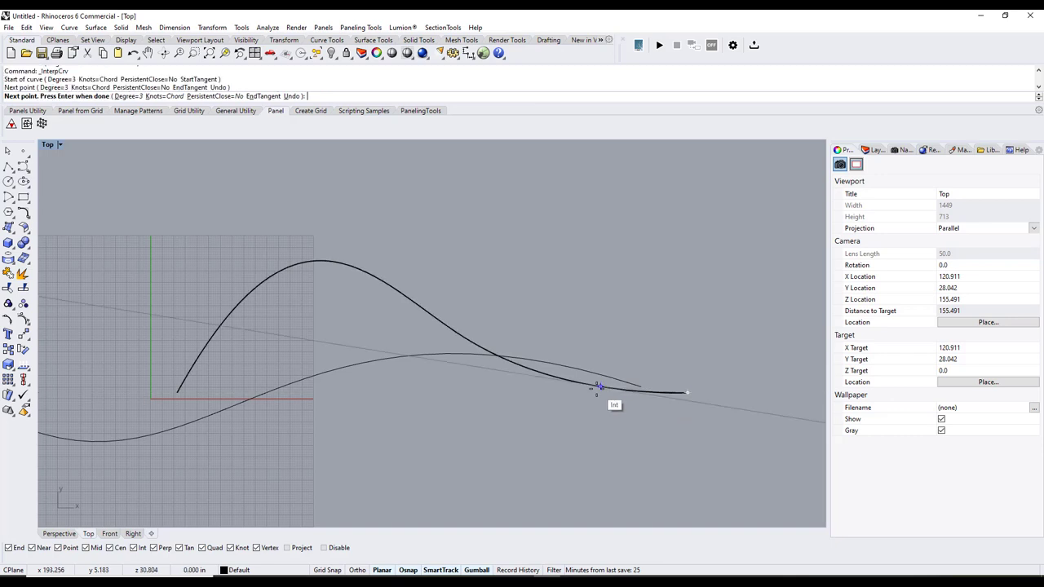
{"action": "left_click", "coordinate": [506, 360]}
{"action": "key", "text": "Left"}
{"action": "key", "text": "Left"}
{"action": "key", "text": "Left"}
{"action": "key", "text": "Left"}
{"action": "key", "text": "Left"}
{"action": "key", "text": "Left"}
{"action": "key", "text": "Left"}
{"action": "key", "text": "Left"}
{"action": "key", "text": "Down"}
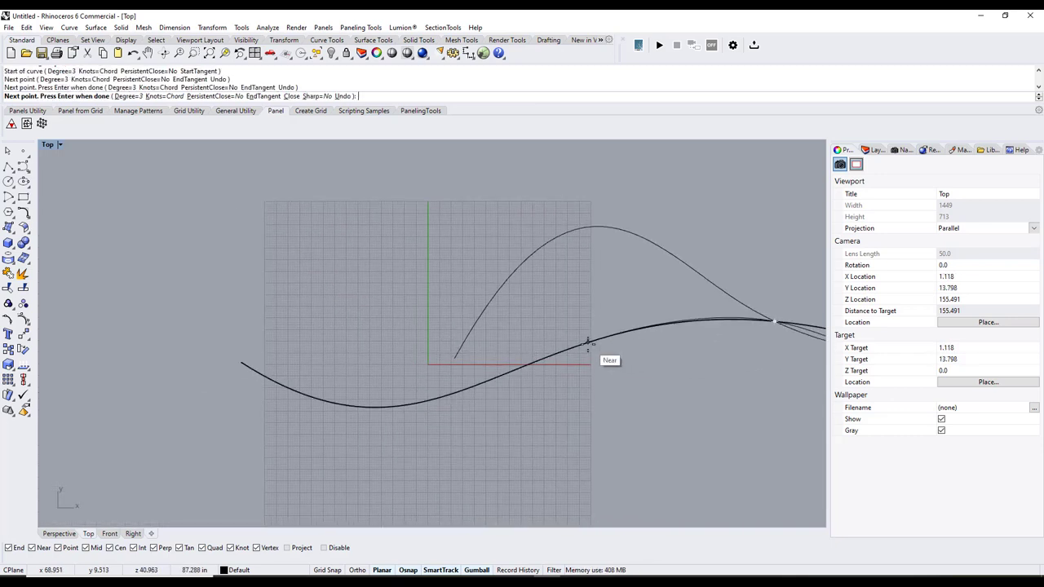
{"action": "left_click", "coordinate": [587, 342]}
{"action": "left_click", "coordinate": [416, 403]}
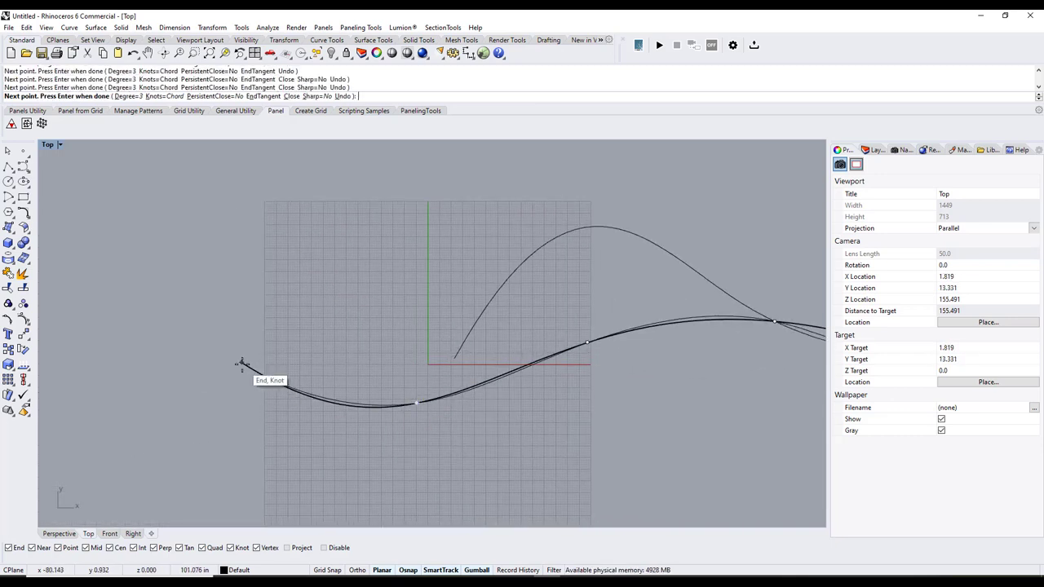
{"action": "left_click", "coordinate": [242, 362]}
{"action": "key", "text": "Return"}
Step: Select the interpolated curve and examine its points in the Top and Perspective viewports against the two curves it was snapped to
{"action": "left_click", "coordinate": [367, 410]}
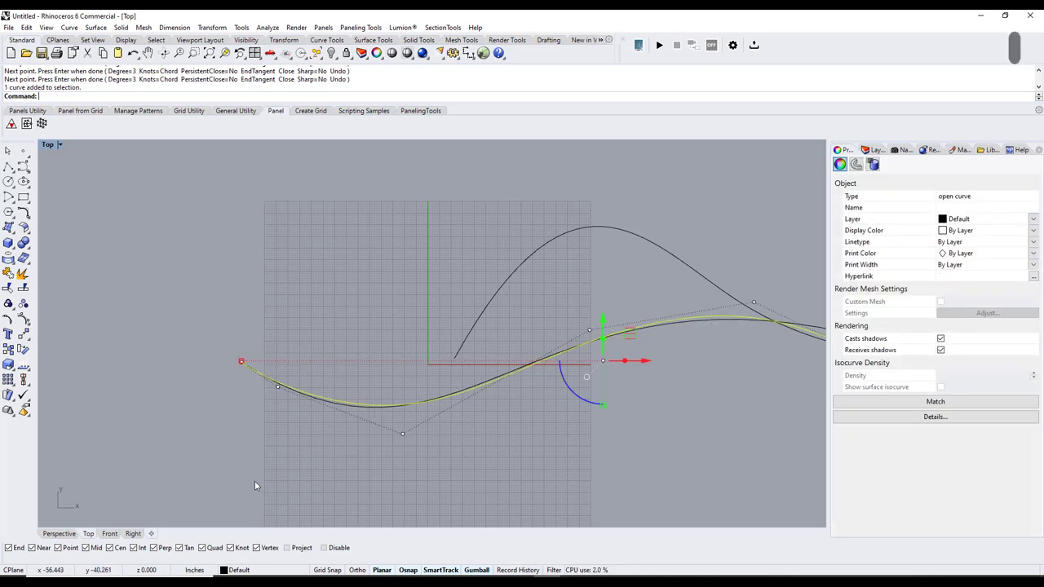
{"action": "key", "text": "Right"}
{"action": "key", "text": "Right"}
{"action": "key", "text": "Right"}
{"action": "key", "text": "Right"}
{"action": "key", "text": "Right"}
{"action": "key", "text": "Right"}
{"action": "key", "text": "Right"}
{"action": "key", "text": "Right"}
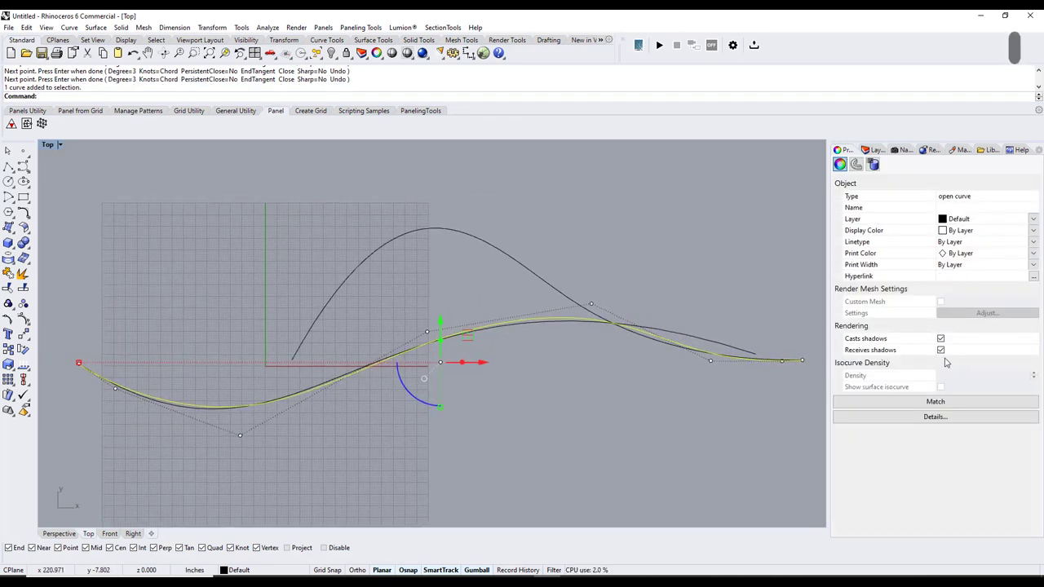
{"action": "left_click", "coordinate": [68, 534]}
{"action": "right_click_drag", "start_coordinate": [273, 441], "coordinate": [692, 431]}
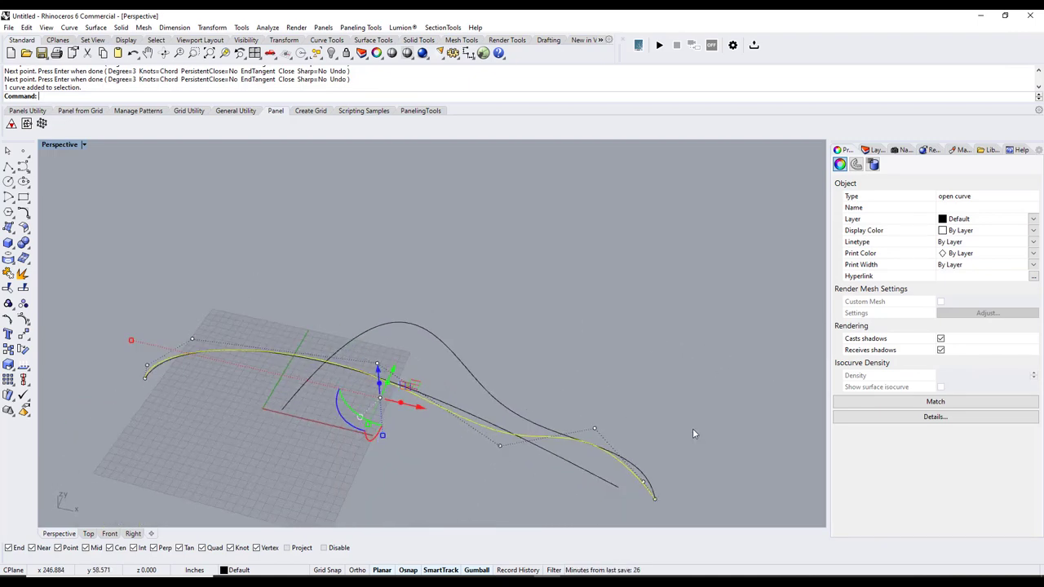
Step: Undo the interpolated curve and enable the Project object snap option in the Top viewport
{"action": "key", "text": "ctrl+z"}
{"action": "left_click", "coordinate": [88, 534]}
{"action": "right_click_drag", "start_coordinate": [582, 356], "coordinate": [454, 371]}
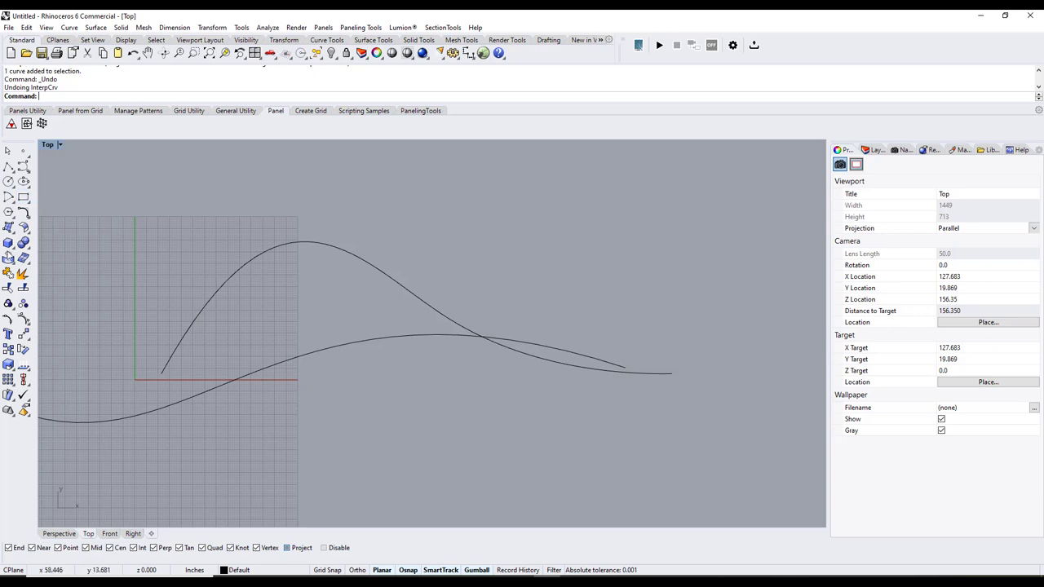
Step: Draw an interpolated curve in the Top viewport with projected snaps, tracing six points along the two freeform curves from end to end
{"action": "left_click", "coordinate": [28, 173]}
{"action": "left_click", "coordinate": [57, 171]}
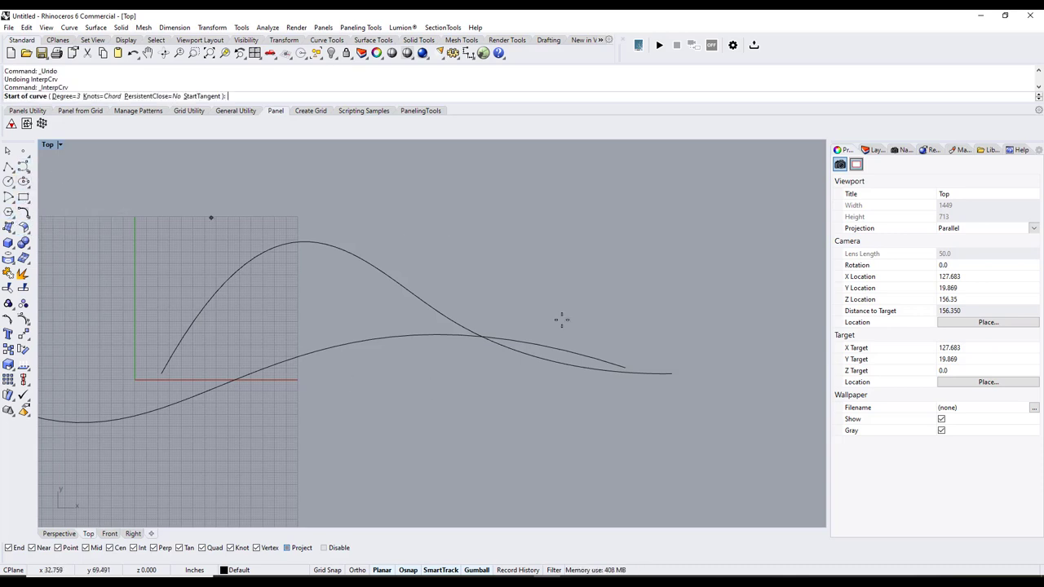
{"action": "left_click", "coordinate": [670, 374]}
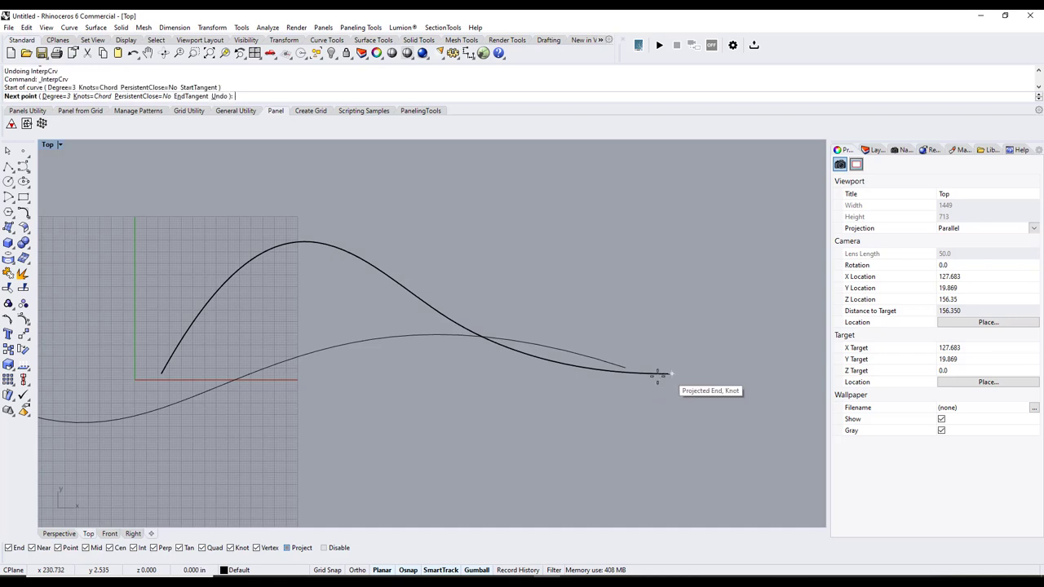
{"action": "left_click", "coordinate": [562, 363]}
{"action": "left_click", "coordinate": [484, 336]}
{"action": "right_click_drag", "start_coordinate": [399, 343], "coordinate": [624, 319]}
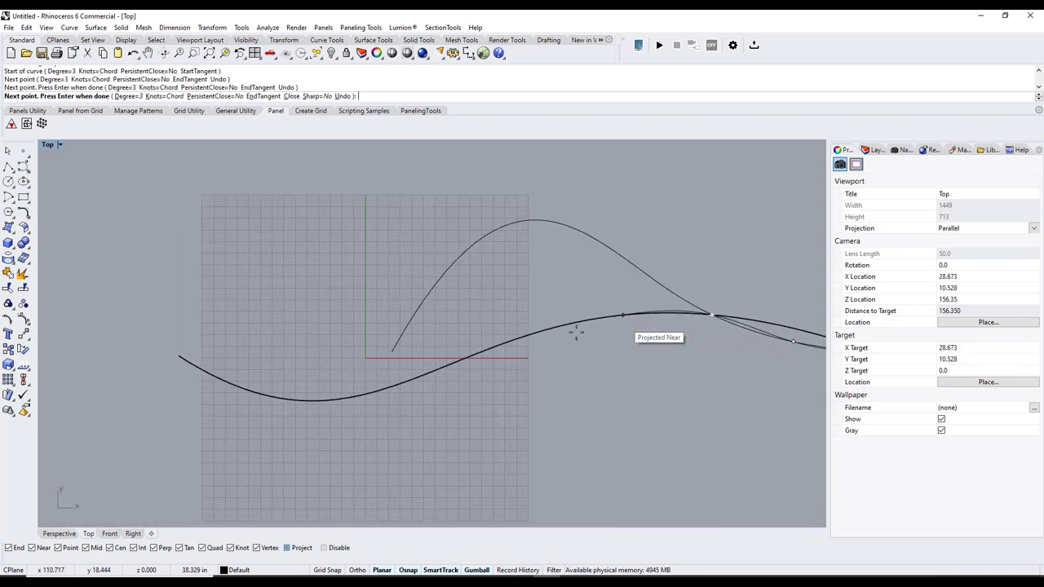
{"action": "left_click", "coordinate": [531, 336]}
{"action": "left_click", "coordinate": [330, 400]}
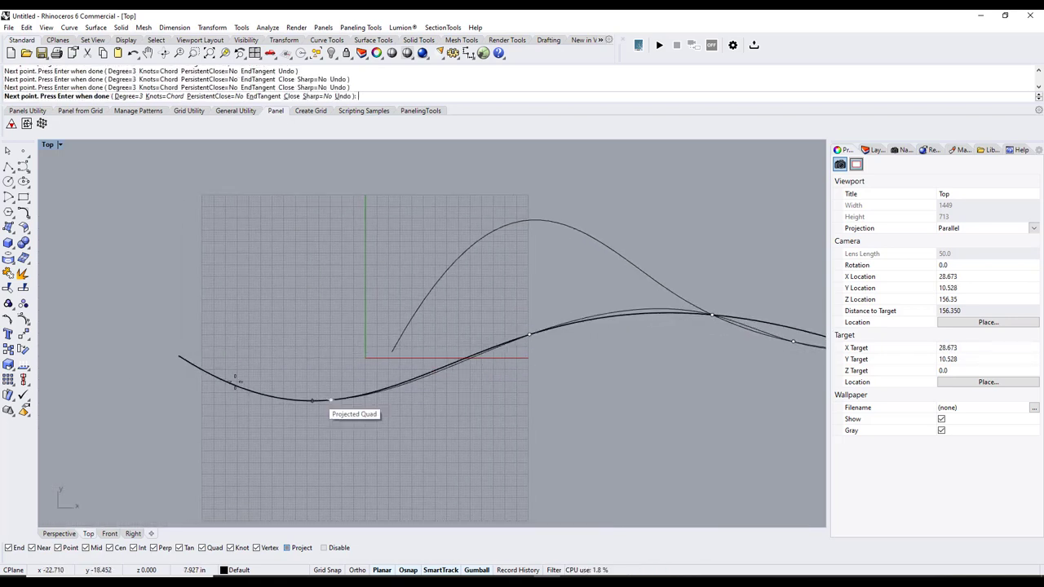
{"action": "left_click", "coordinate": [178, 355]}
{"action": "key", "text": "Return"}
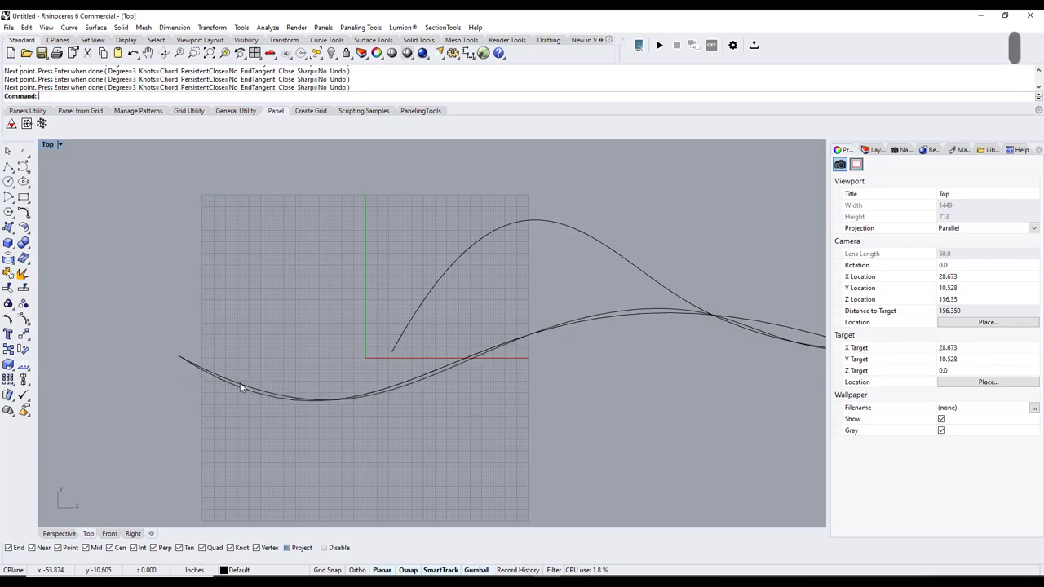
Step: Select the projected interpolated curve and examine it from several angles in the Perspective viewport
{"action": "left_click", "coordinate": [240, 388]}
{"action": "left_click", "coordinate": [59, 533]}
{"action": "right_click_drag", "start_coordinate": [359, 343], "coordinate": [151, 380]}
{"action": "right_click_drag", "start_coordinate": [457, 468], "coordinate": [399, 447]}
{"action": "right_click_drag", "start_coordinate": [478, 417], "coordinate": [507, 448]}
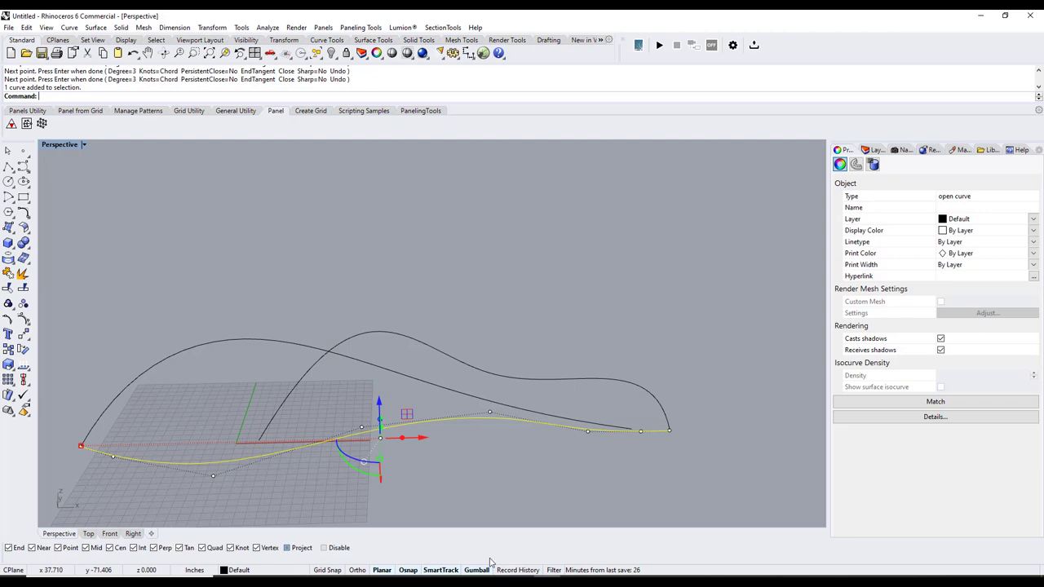
{"action": "right_click_drag", "start_coordinate": [547, 462], "coordinate": [293, 466]}
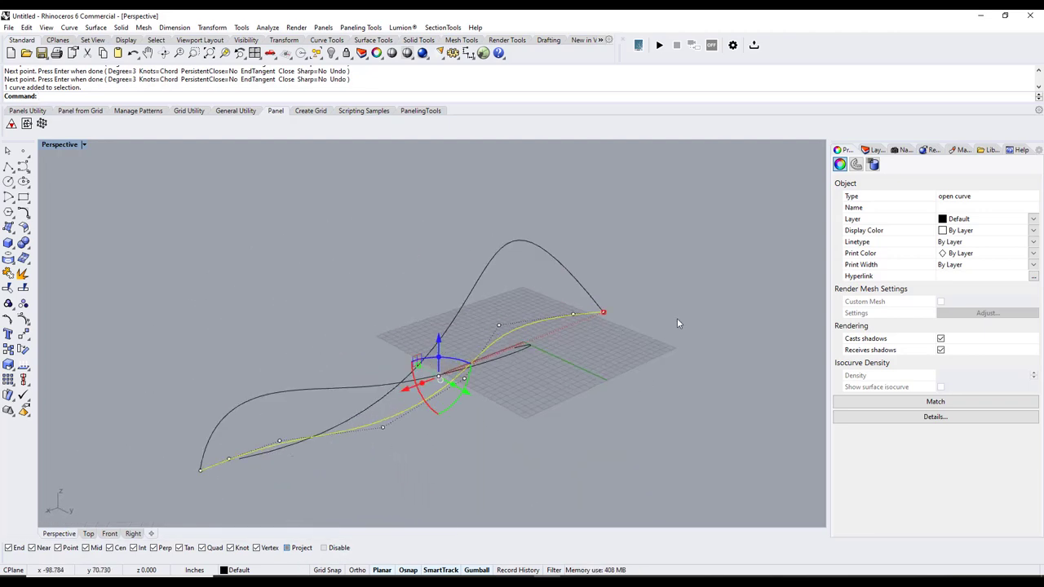
Step: Clear the selection and its points and examine the two freeform curves and the projected interpolated curve from another angle in Perspective
{"action": "key", "text": "Escape"}
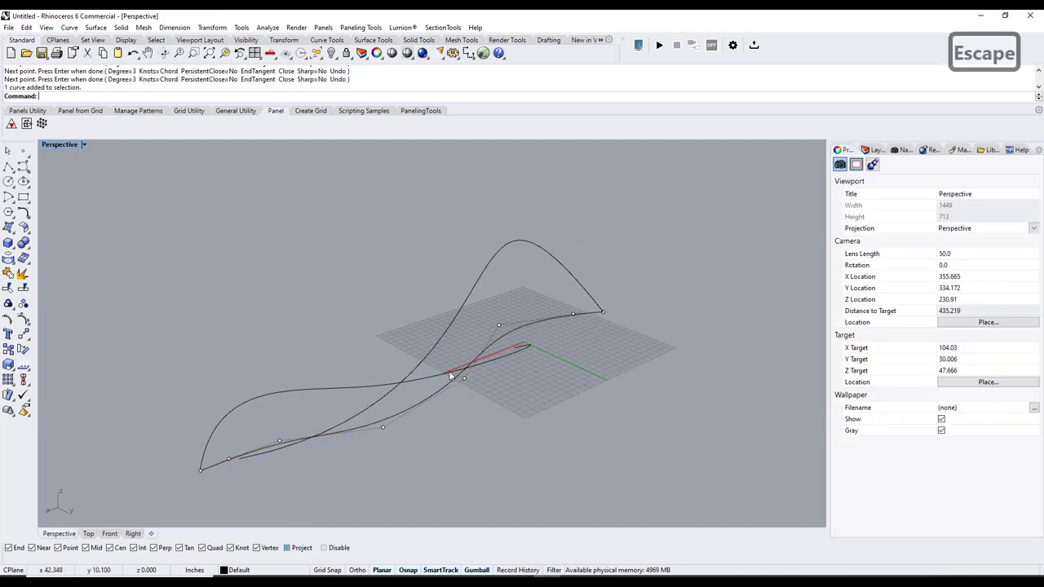
{"action": "key", "text": "Escape"}
{"action": "key", "text": "Escape"}
{"action": "right_click_drag", "start_coordinate": [296, 386], "coordinate": [529, 412]}
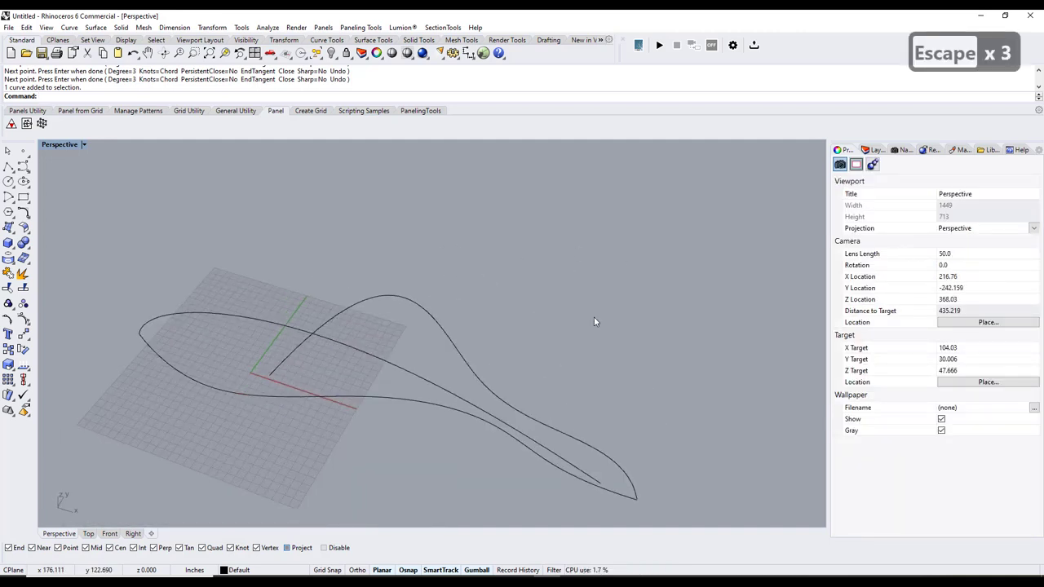
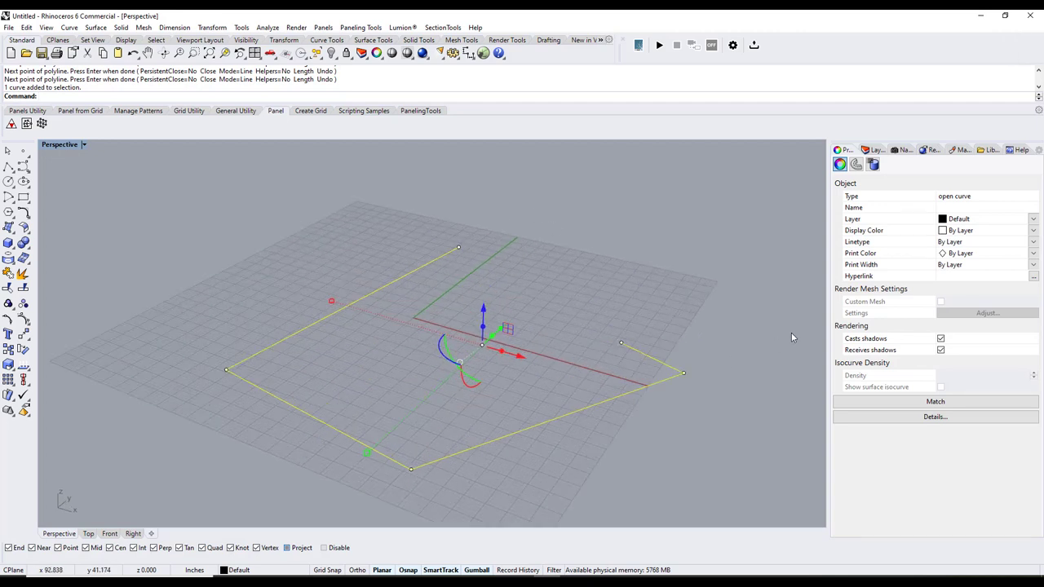
Step: Offset the open polyline 10 inches inward with flat caps to form a closed wall outline
{"action": "key", "text": "Escape"}
{"action": "key", "text": "Escape"}
{"action": "key", "text": "Escape"}
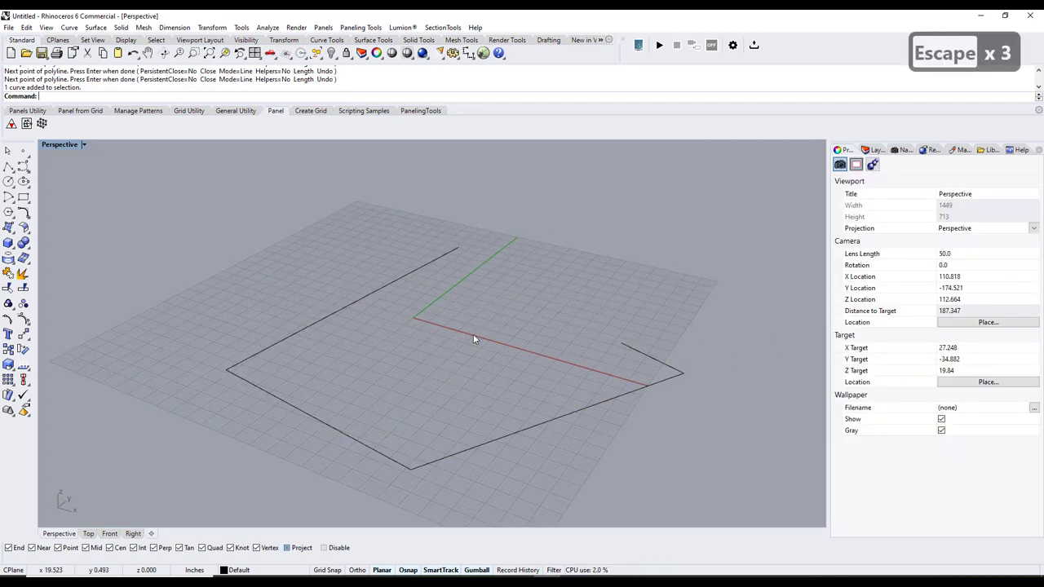
{"action": "type", "text": "o"}
{"action": "key", "text": "Return"}
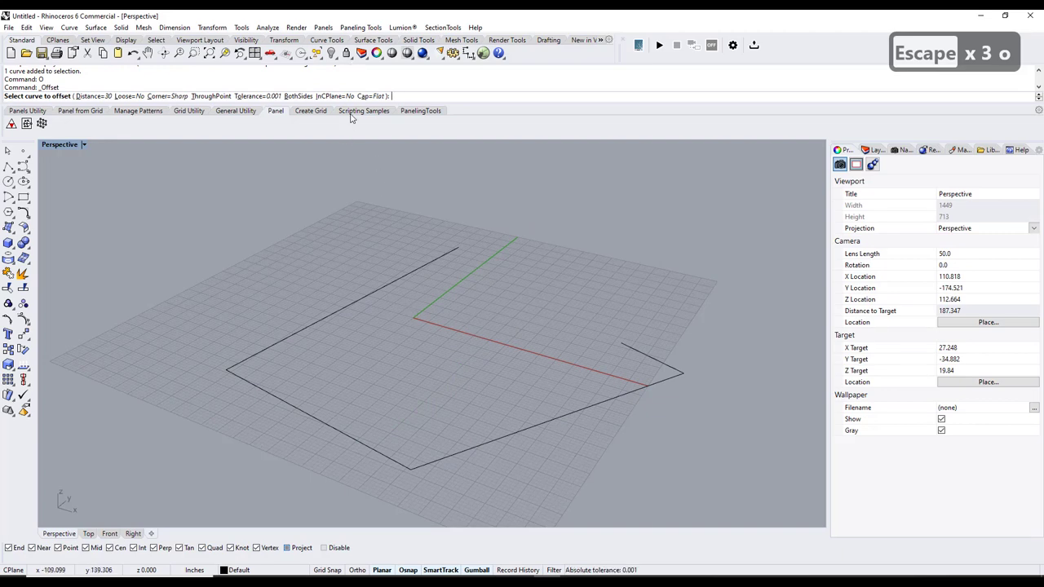
{"action": "left_click", "coordinate": [350, 309]}
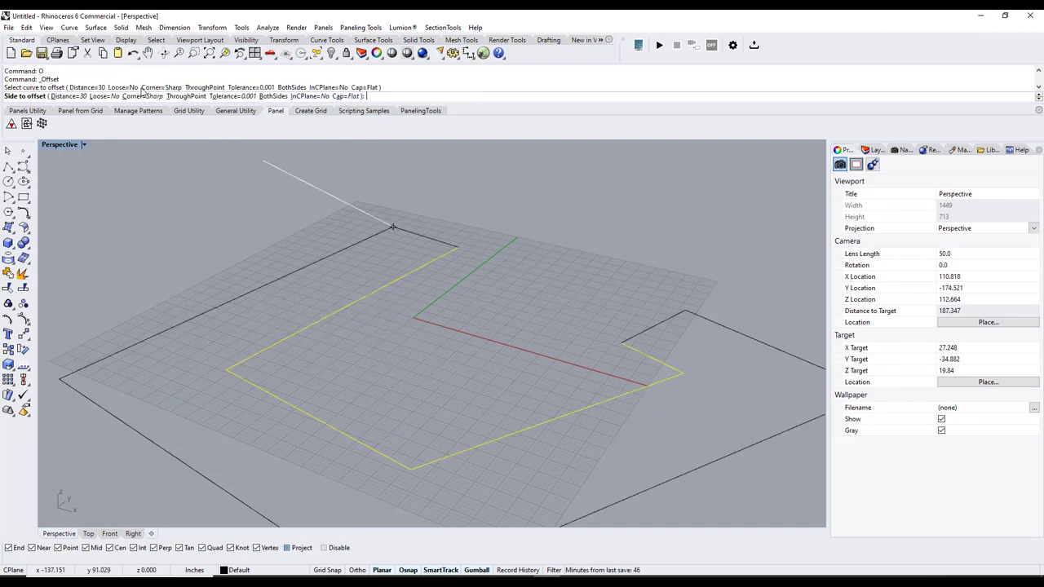
{"action": "left_click", "coordinate": [69, 96]}
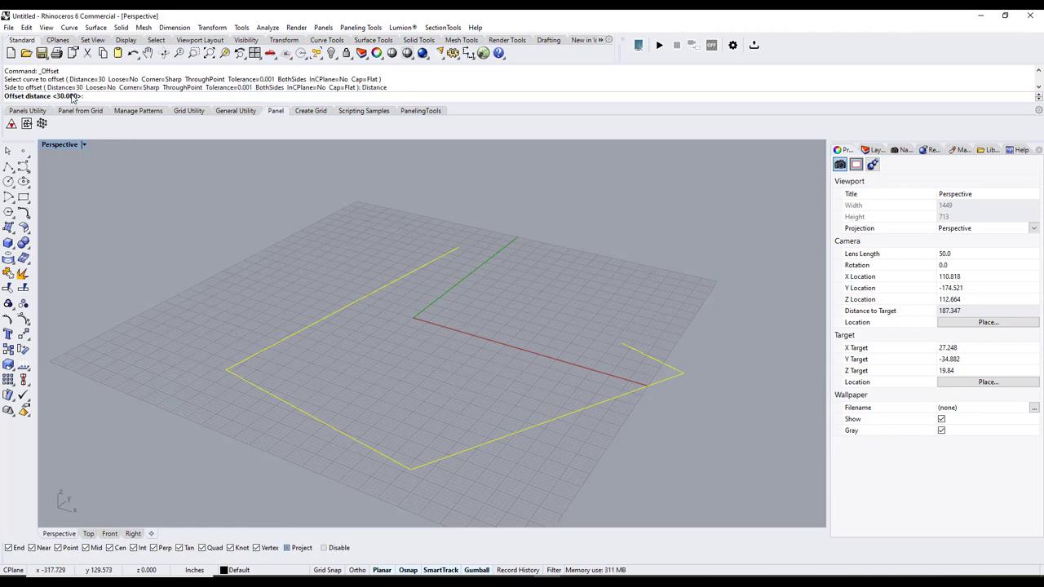
{"action": "type", "text": "10"}
{"action": "key", "text": "Return"}
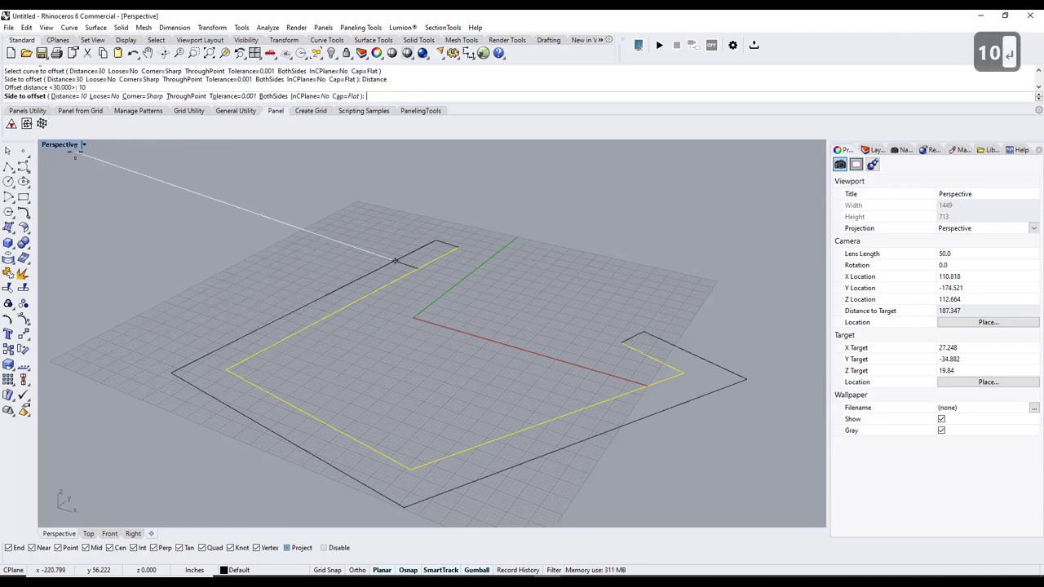
{"action": "type", "text": "5"}
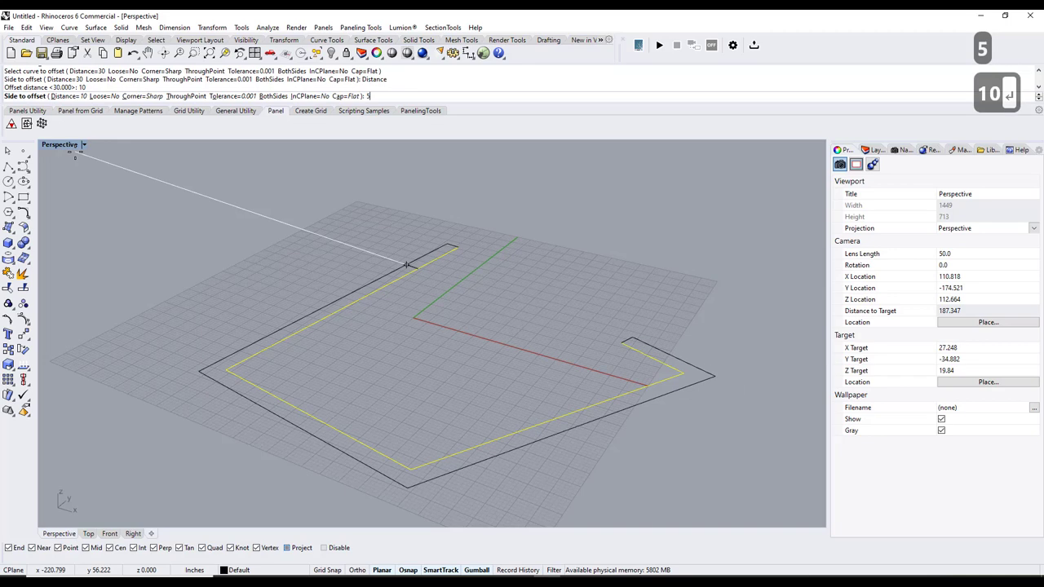
{"action": "left_click", "coordinate": [404, 371]}
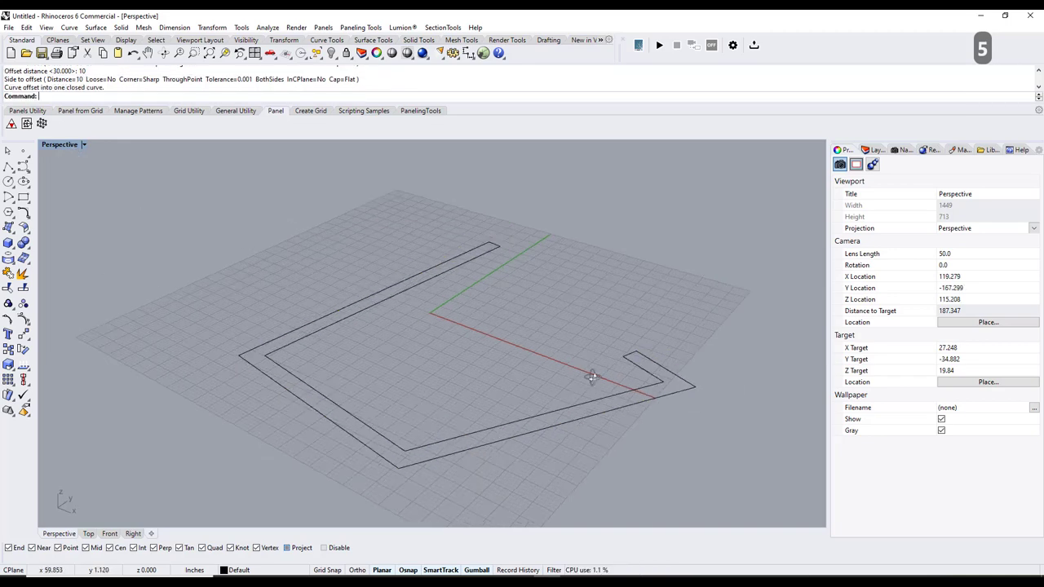
Step: Extrude the closed wall outline upward about 56 inches as a solid with ExtrudeCrv
{"action": "right_click_drag", "start_coordinate": [595, 372], "coordinate": [585, 398]}
{"action": "left_click", "coordinate": [545, 424]}
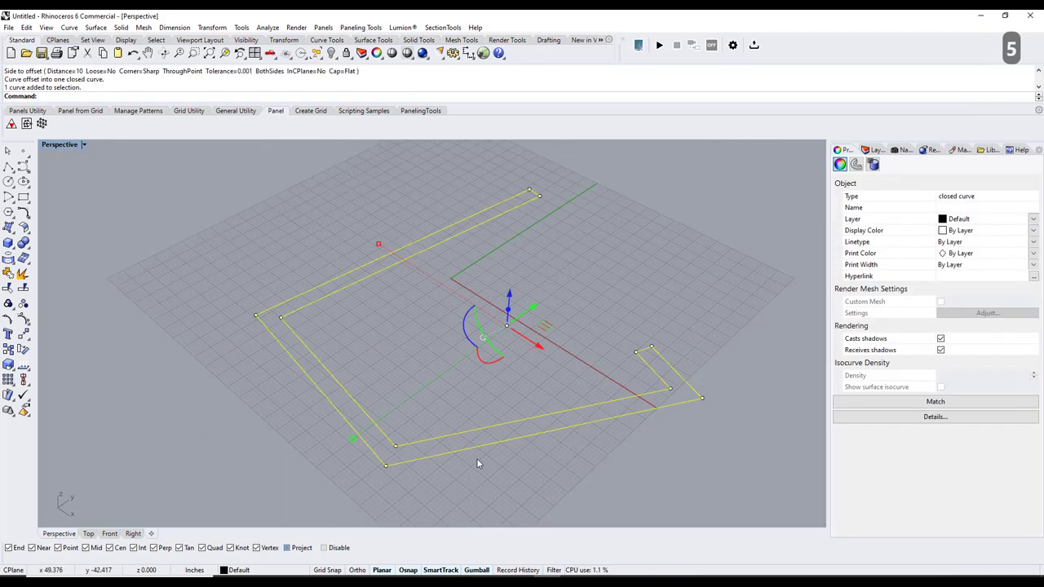
{"action": "right_click_drag", "start_coordinate": [478, 462], "coordinate": [415, 429]}
{"action": "type", "text": "extru"}
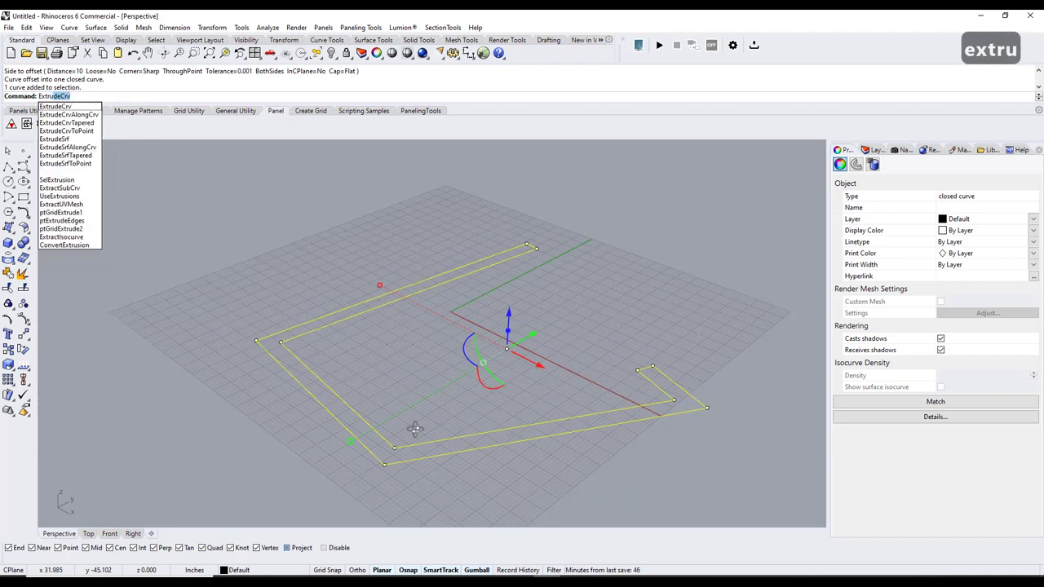
{"action": "key", "text": "Return"}
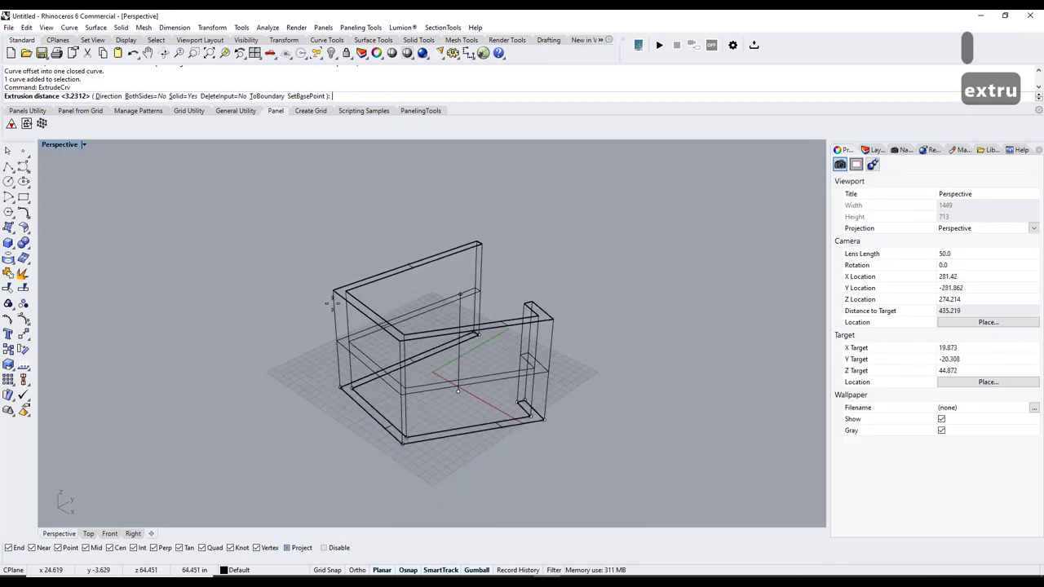
{"action": "left_click", "coordinate": [327, 317]}
{"action": "key", "text": "Escape"}
{"action": "key", "text": "Escape"}
Step: Inspect the extruded walls by selecting them and set the Perspective viewport to Shaded display
{"action": "left_click", "coordinate": [354, 330]}
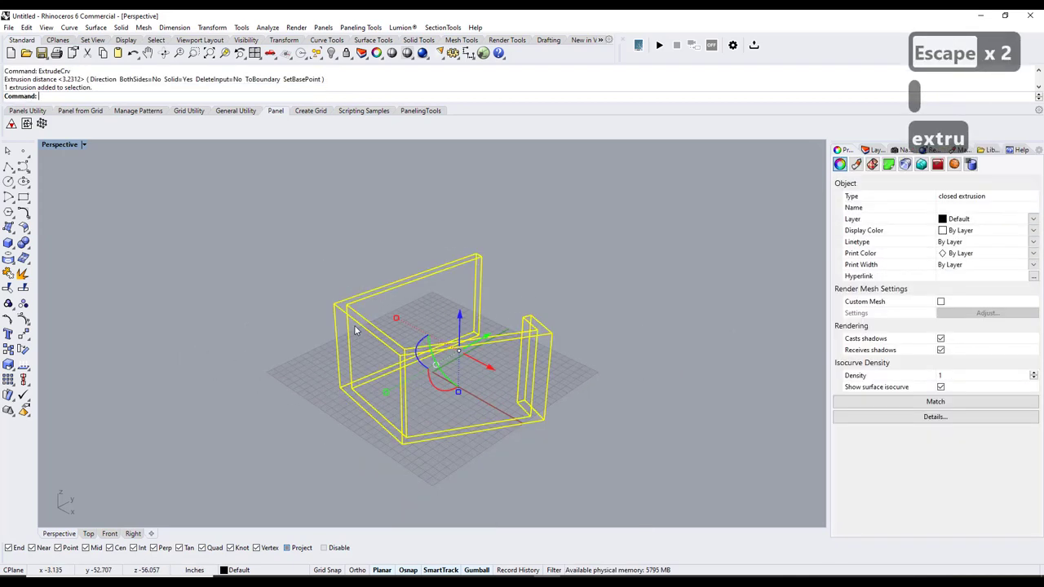
{"action": "key", "text": "Escape"}
{"action": "scroll", "coordinate": [473, 355], "scroll_direction": "up", "scroll_amount": 4}
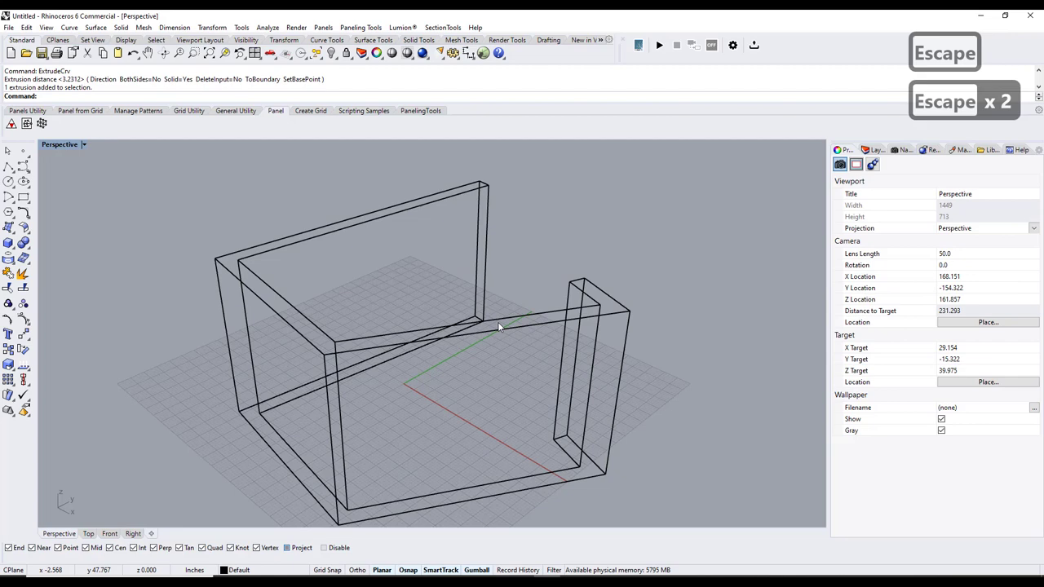
{"action": "left_click", "coordinate": [618, 318]}
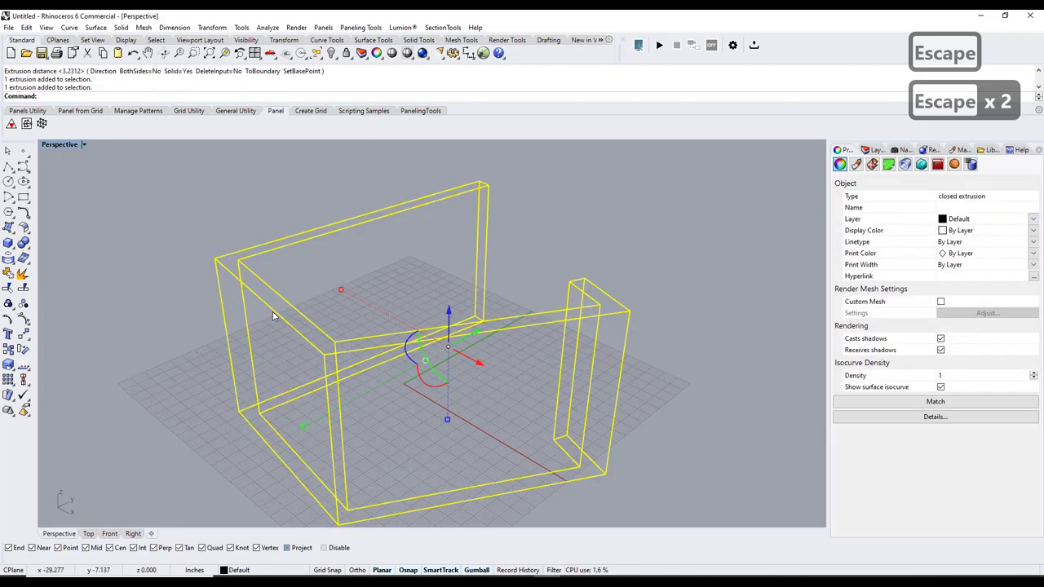
{"action": "key", "text": "Escape"}
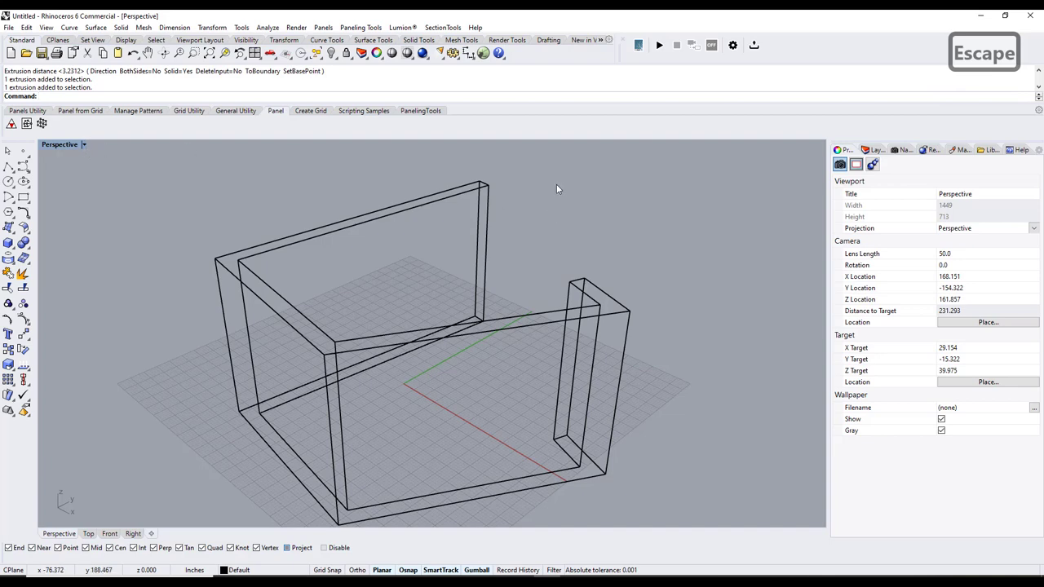
{"action": "left_click", "coordinate": [484, 224]}
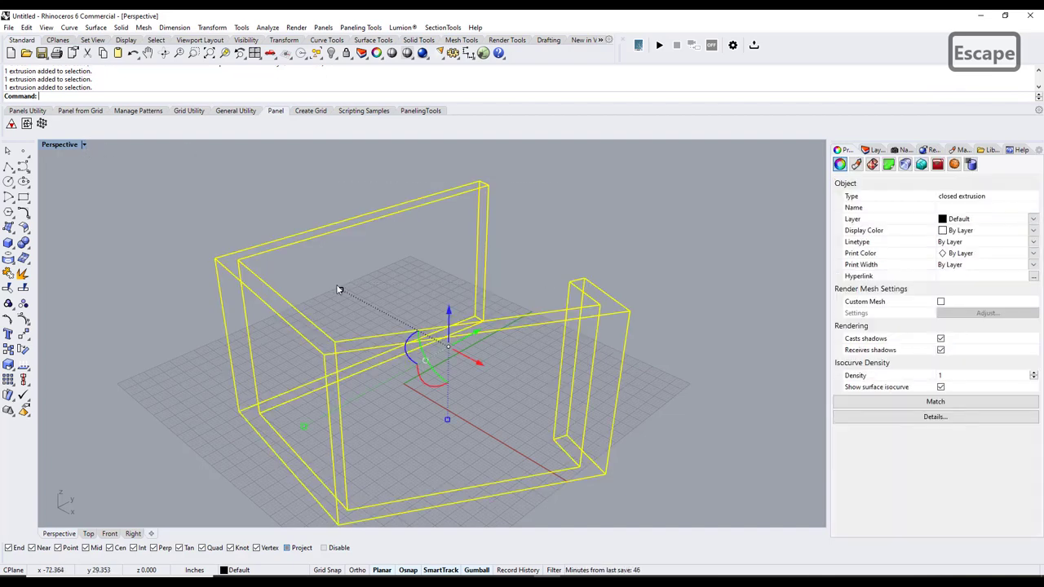
{"action": "left_click", "coordinate": [84, 145]}
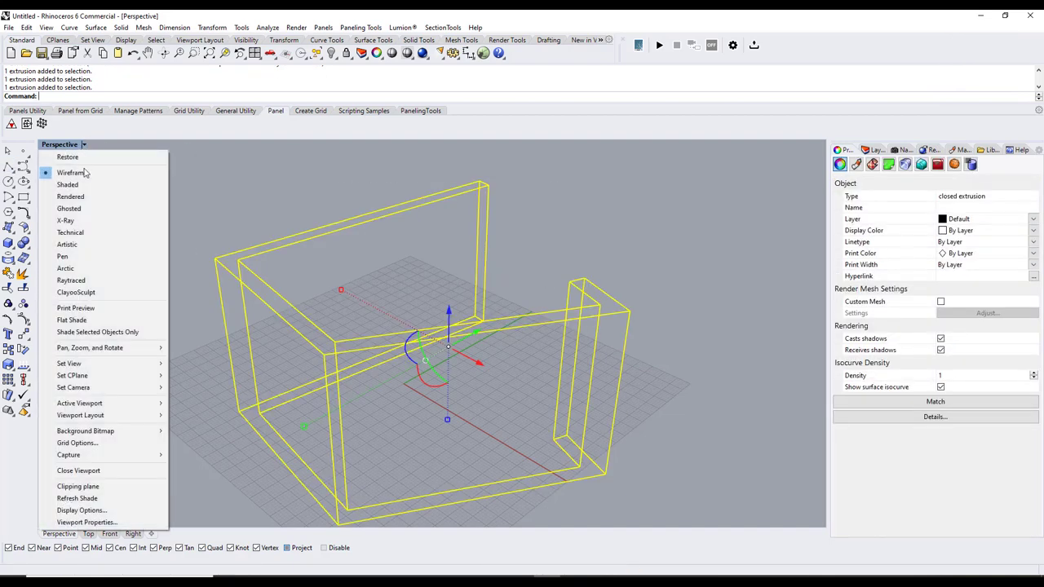
{"action": "left_click", "coordinate": [85, 186]}
{"action": "mouse_move", "coordinate": [196, 253]}
{"action": "right_mouse_down"}
{"action": "mouse_move", "coordinate": [193, 291]}
{"action": "mouse_move", "coordinate": [415, 269]}
{"action": "mouse_move", "coordinate": [631, 284]}
{"action": "mouse_move", "coordinate": [765, 373]}
{"action": "mouse_move", "coordinate": [200, 356]}
{"action": "mouse_move", "coordinate": [108, 316]}
{"action": "mouse_move", "coordinate": [807, 286]}
{"action": "mouse_move", "coordinate": [459, 299]}
{"action": "mouse_move", "coordinate": [412, 261]}
{"action": "mouse_move", "coordinate": [397, 359]}
{"action": "right_mouse_up"}
Step: Delete the solid walls and extrude the outline again about 41 inches with the Solid option set to No
{"action": "left_click", "coordinate": [397, 363]}
{"action": "key", "text": "Delete"}
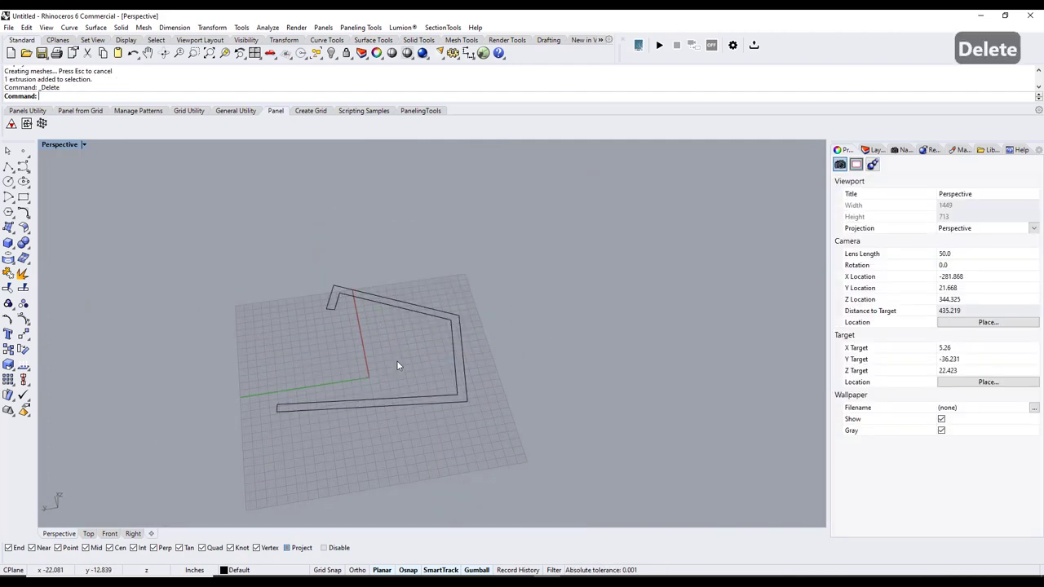
{"action": "left_click", "coordinate": [343, 390]}
{"action": "type", "text": "extru"}
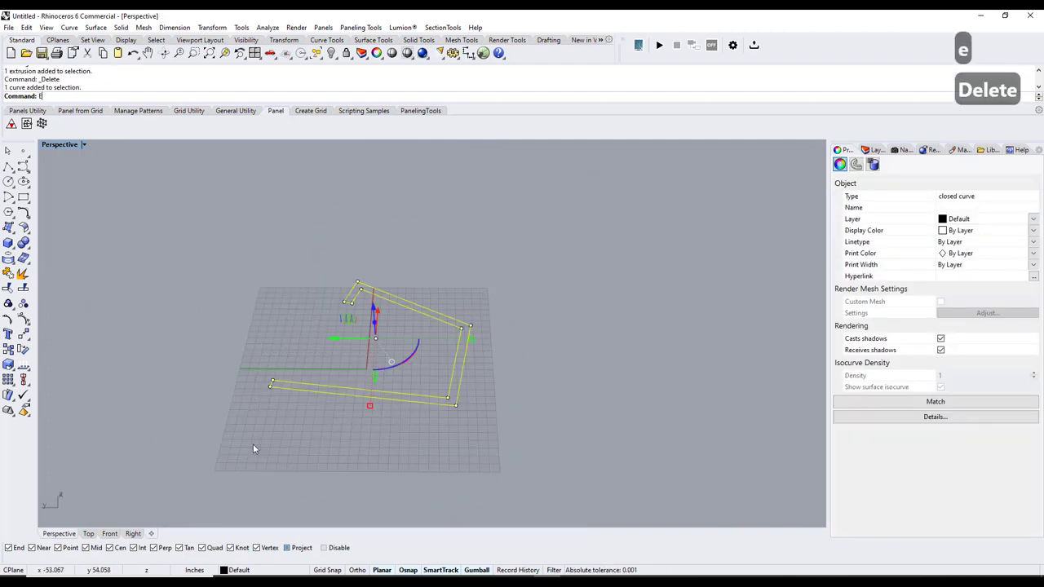
{"action": "key", "text": "Return"}
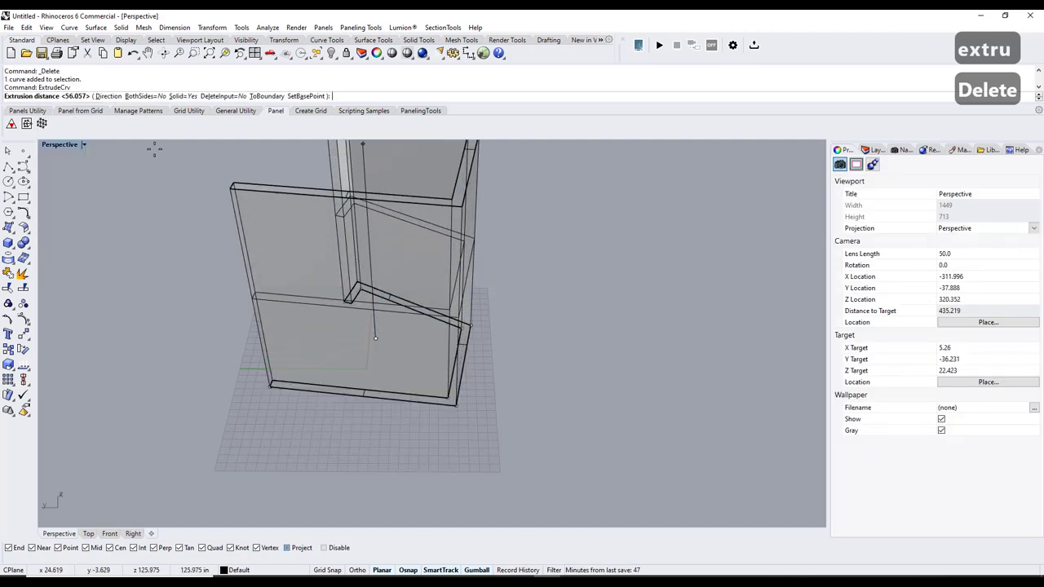
{"action": "left_click", "coordinate": [183, 96]}
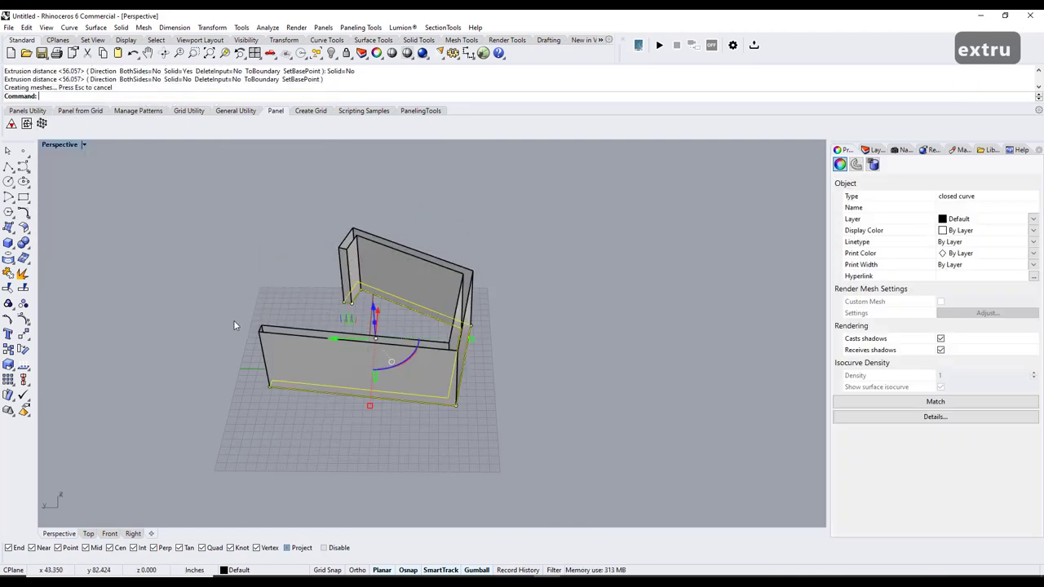
{"action": "key", "text": "Escape"}
{"action": "key", "text": "Escape"}
{"action": "right_click_drag", "start_coordinate": [280, 340], "coordinate": [167, 350]}
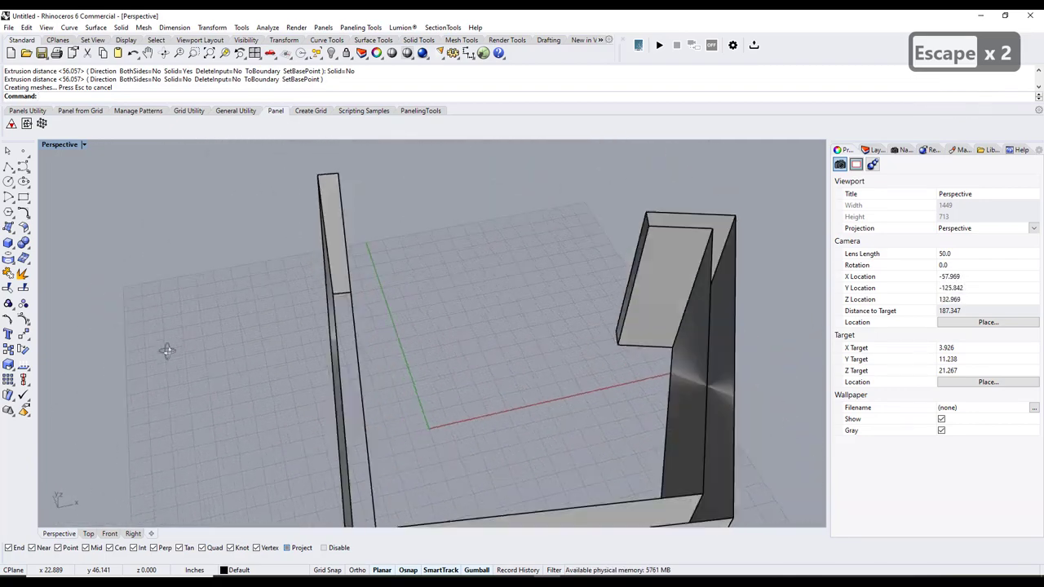
Step: Delete the uncapped wall extrusion, keeping only the closed outline curve
{"action": "left_click", "coordinate": [332, 357]}
{"action": "key", "text": "e"}
{"action": "key", "text": "Delete"}
{"action": "right_click_drag", "start_coordinate": [332, 357], "coordinate": [123, 520]}
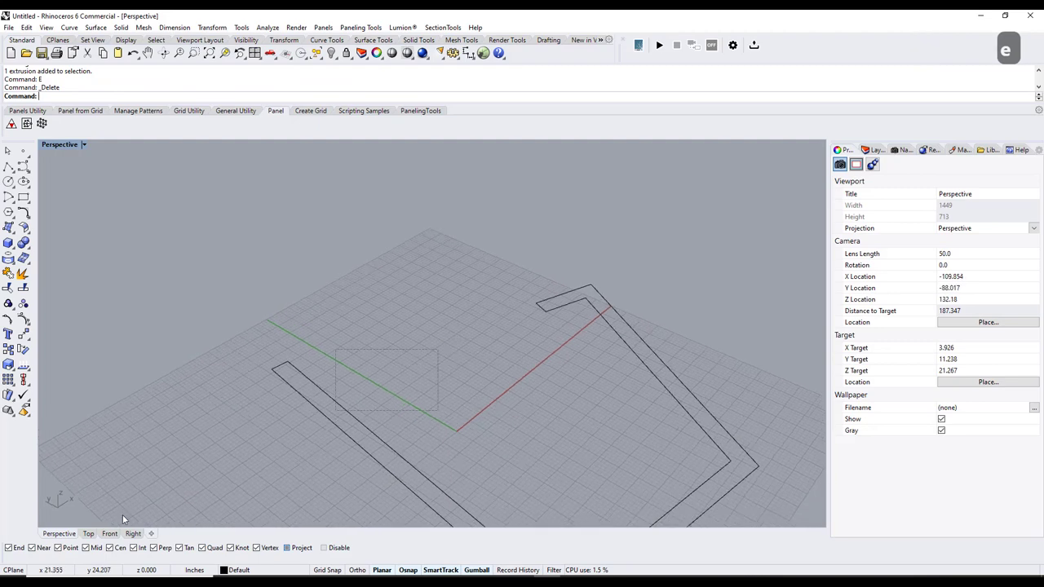
Step: Extrude the outline with Solid set to Yes, trying BothSides on and switching it back to No before placing the height
{"action": "left_click", "coordinate": [123, 519]}
{"action": "right_click_drag", "start_coordinate": [331, 399], "coordinate": [285, 254]}
{"action": "type", "text": "extru"}
{"action": "key", "text": "Return"}
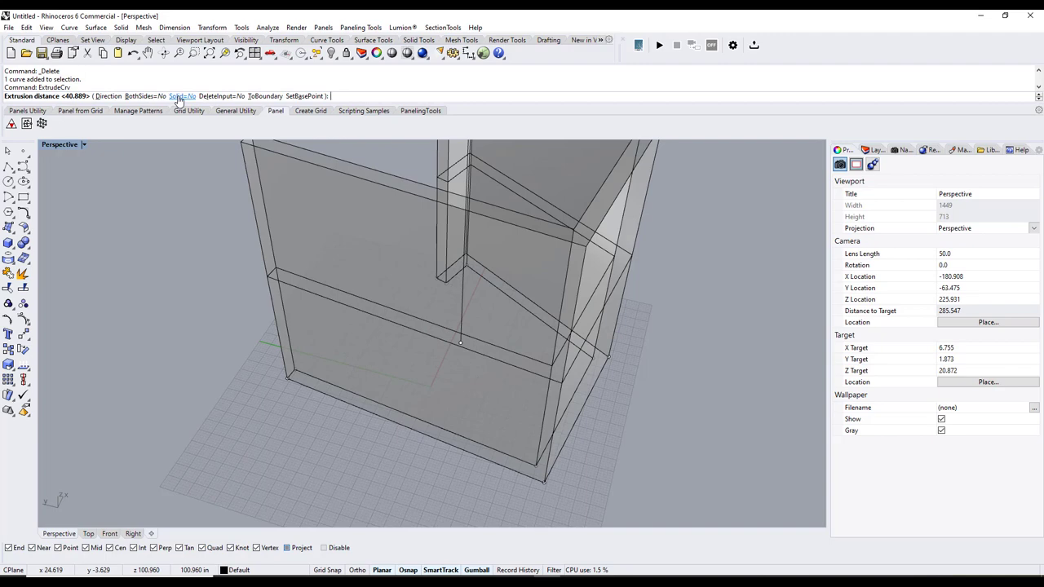
{"action": "left_click", "coordinate": [180, 96]}
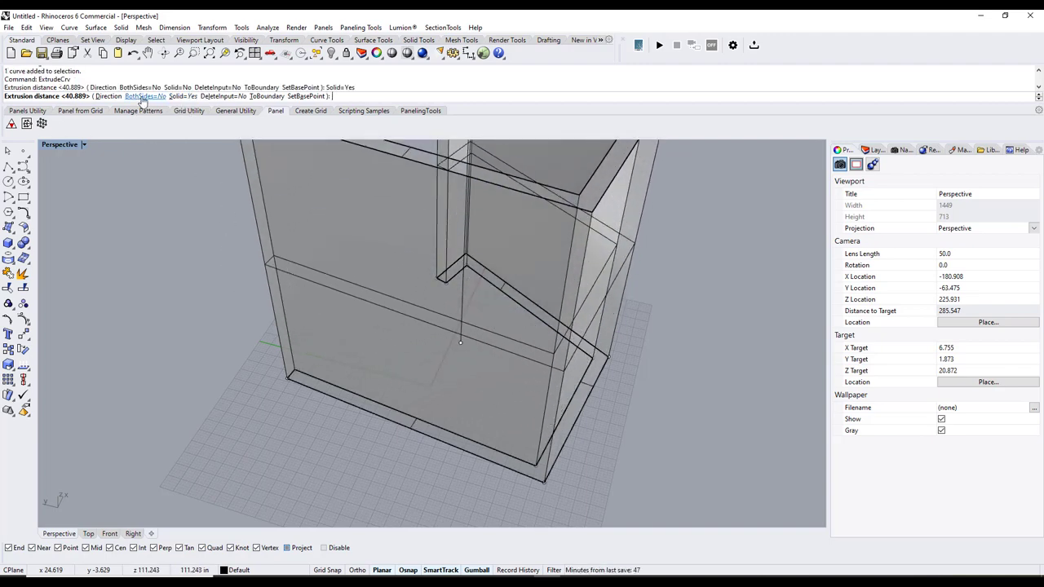
{"action": "left_click", "coordinate": [143, 96]}
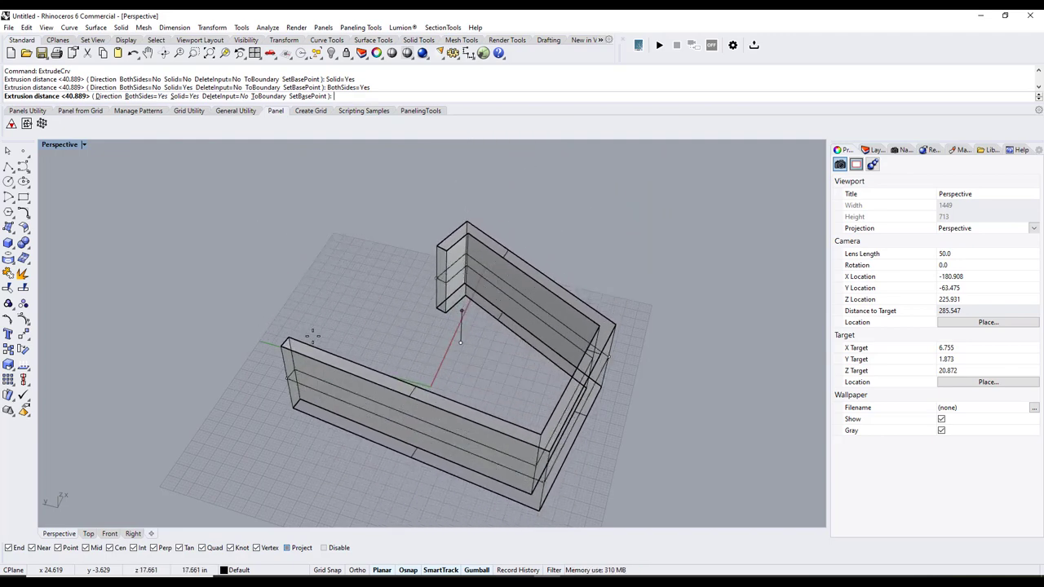
{"action": "left_click", "coordinate": [145, 97]}
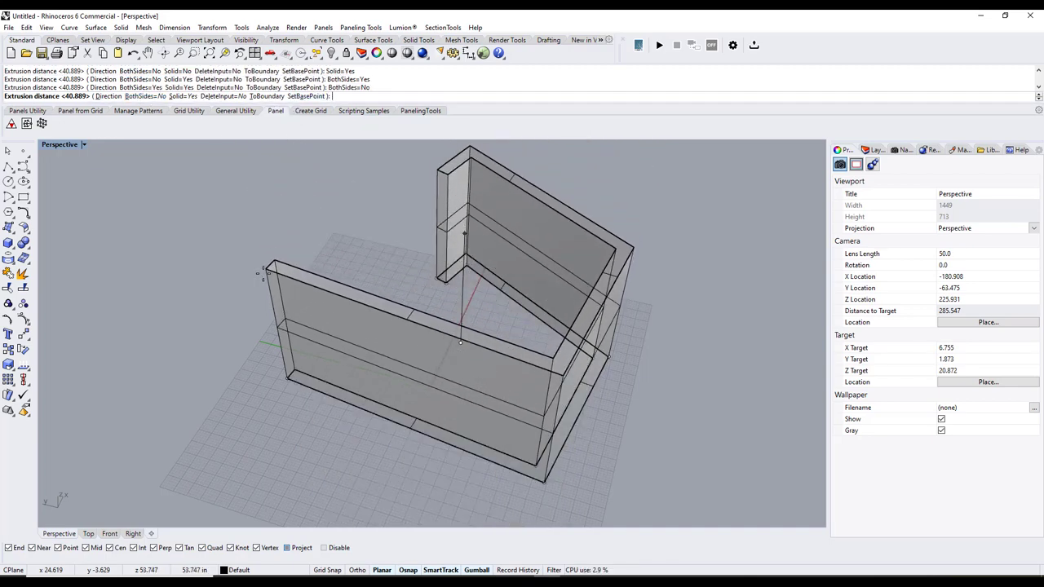
{"action": "left_click", "coordinate": [342, 261]}
Step: Examine the capped wall extrusion from the open side and delete it
{"action": "right_click_drag", "start_coordinate": [342, 261], "coordinate": [621, 275]}
{"action": "key", "text": "Escape"}
{"action": "key", "text": "Escape"}
{"action": "key", "text": "Escape"}
{"action": "left_click", "coordinate": [522, 332]}
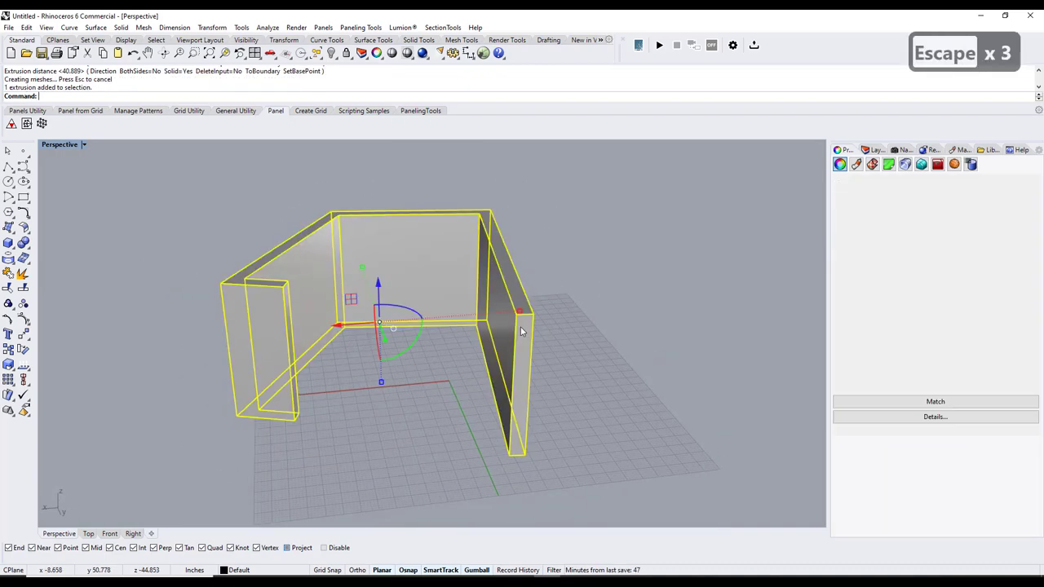
{"action": "key", "text": "Delete"}
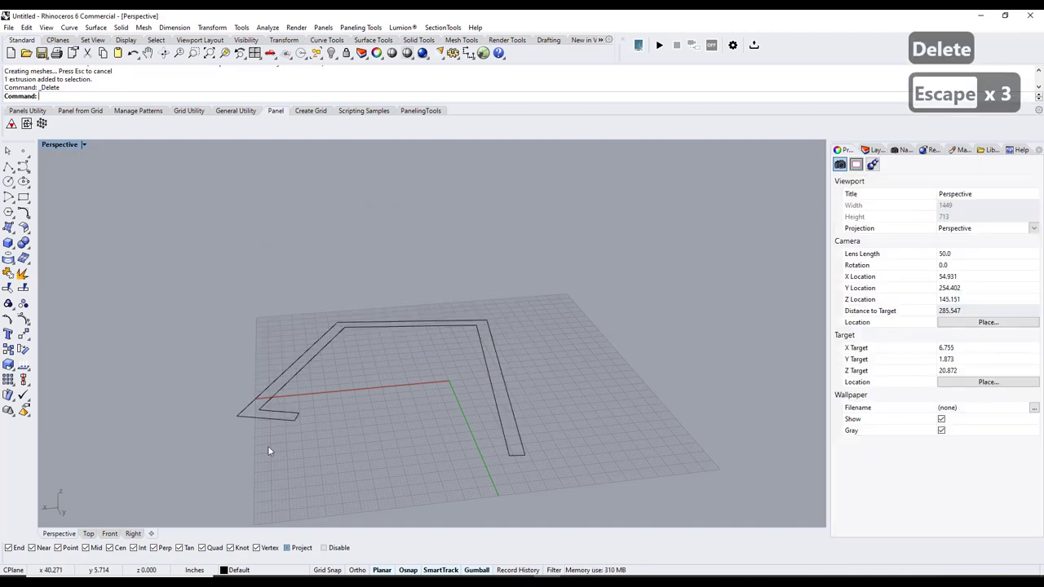
Step: Draw an open five-segment zigzag polyline in the Front viewport, rising from the left end of the wall outline
{"action": "left_click", "coordinate": [111, 534]}
{"action": "scroll", "coordinate": [274, 398], "scroll_direction": "up", "scroll_amount": 3}
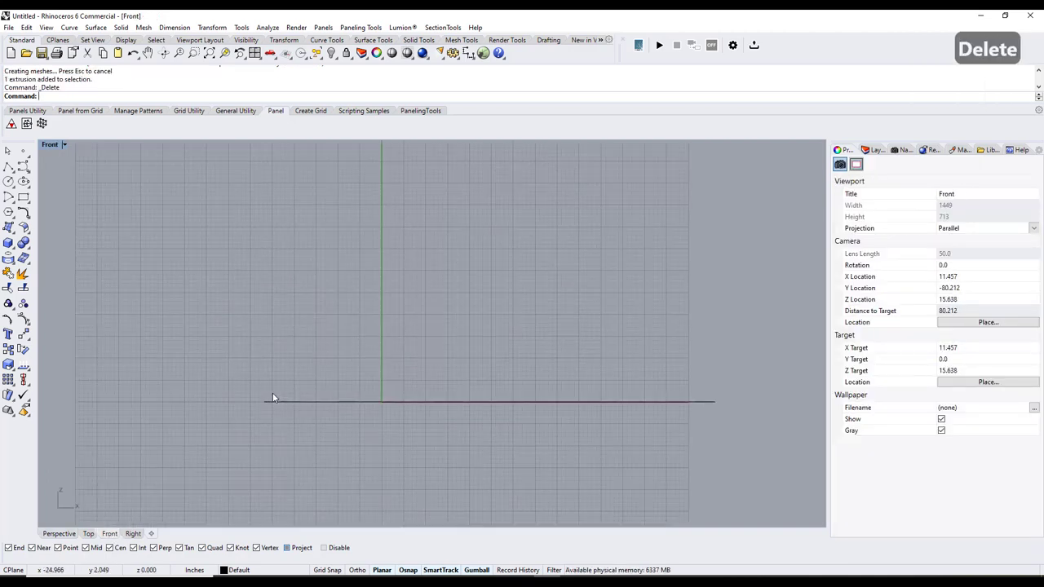
{"action": "type", "text": "pl"}
{"action": "key", "text": "Return"}
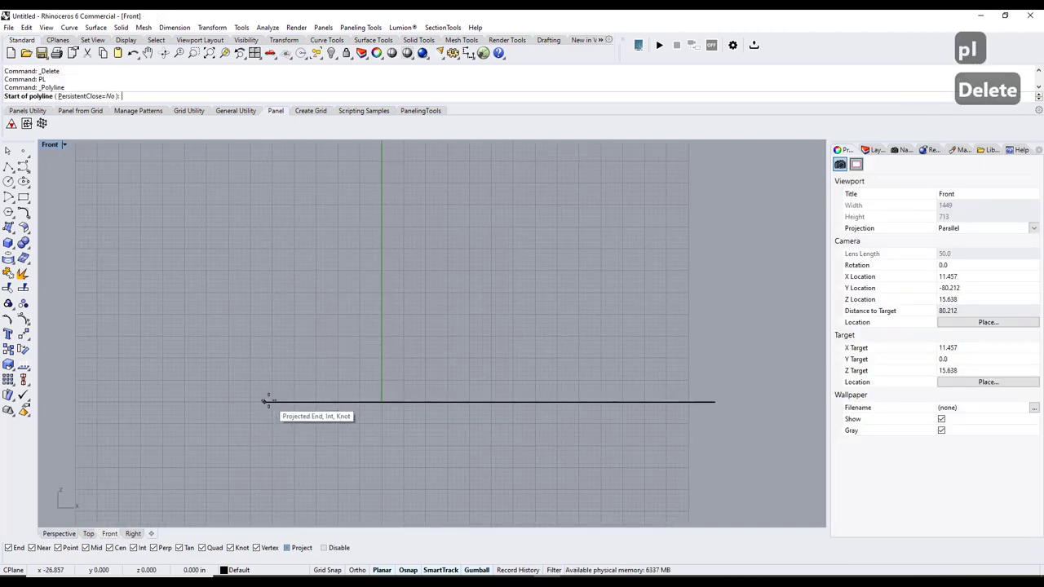
{"action": "left_click", "coordinate": [263, 401]}
{"action": "left_click", "coordinate": [219, 229]}
{"action": "left_click", "coordinate": [272, 189]}
{"action": "right_click_drag", "start_coordinate": [275, 243], "coordinate": [270, 438]}
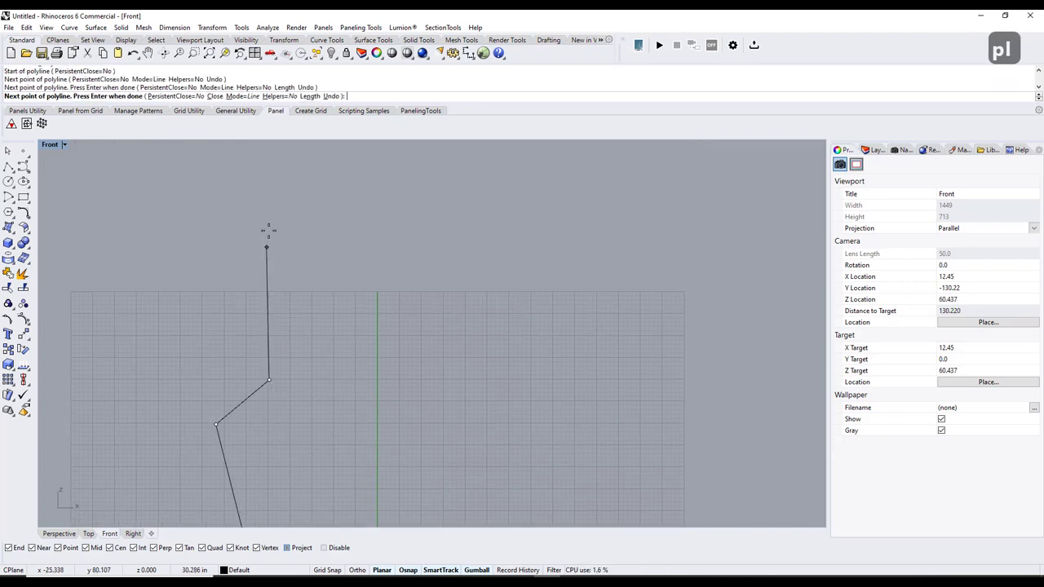
{"action": "left_click", "coordinate": [272, 222]}
{"action": "left_click", "coordinate": [195, 213]}
{"action": "key", "text": "Return"}
{"action": "scroll", "coordinate": [324, 338], "scroll_direction": "down", "scroll_amount": 2}
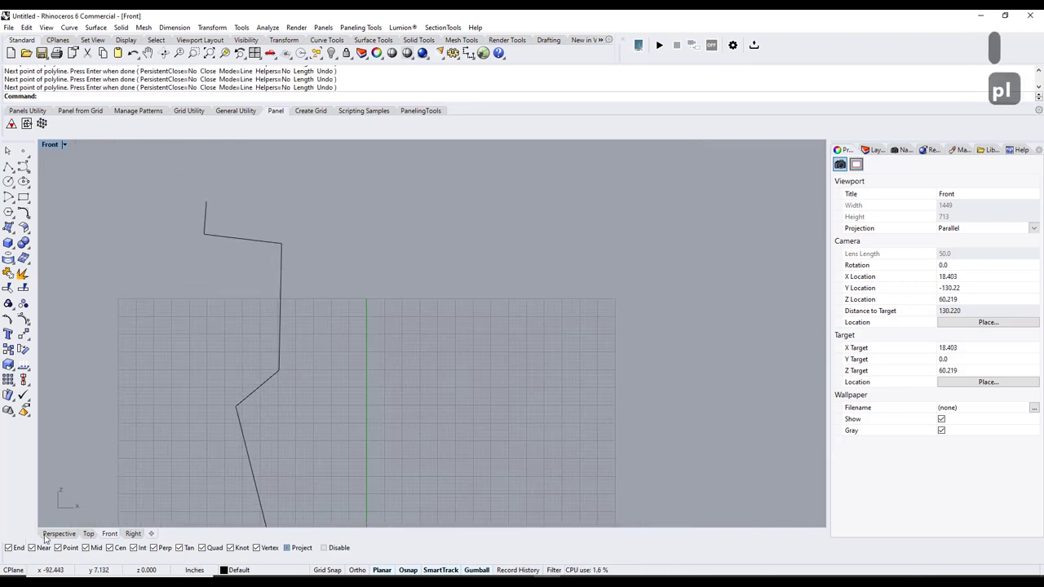
Step: Move the zigzag polyline in the Perspective viewport so its lower end sits on the outer corner of the closed wall outline
{"action": "left_click", "coordinate": [47, 535]}
{"action": "right_click_drag", "start_coordinate": [669, 283], "coordinate": [684, 297]}
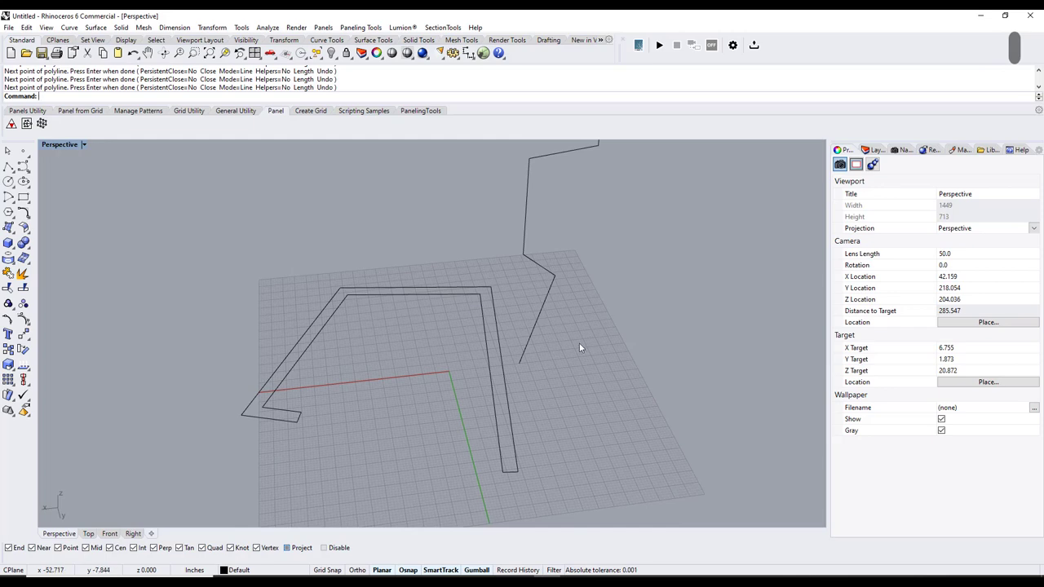
{"action": "left_click", "coordinate": [524, 350]}
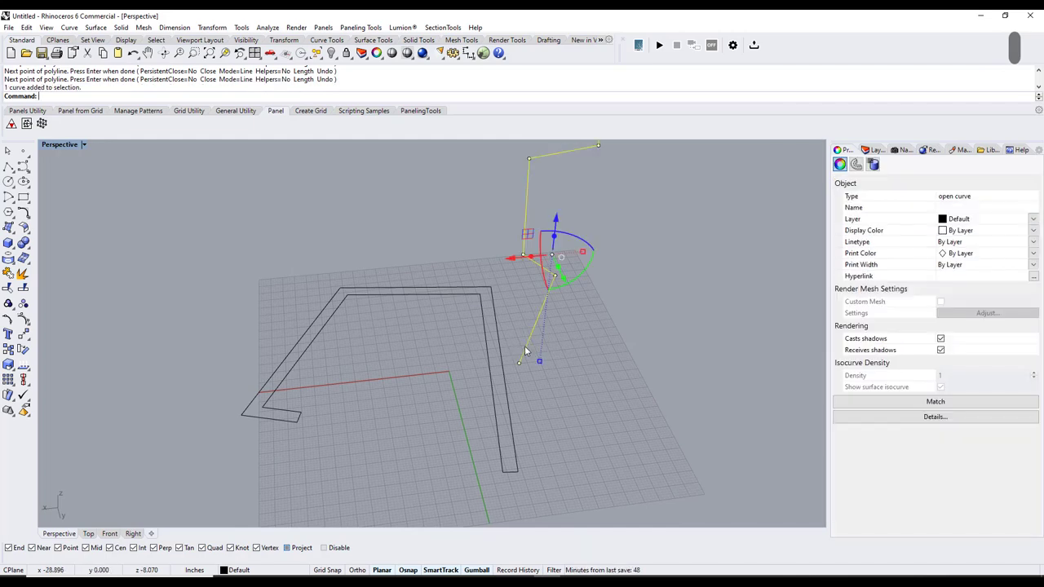
{"action": "type", "text": "m"}
{"action": "key", "text": "Return"}
{"action": "left_click", "coordinate": [519, 362]}
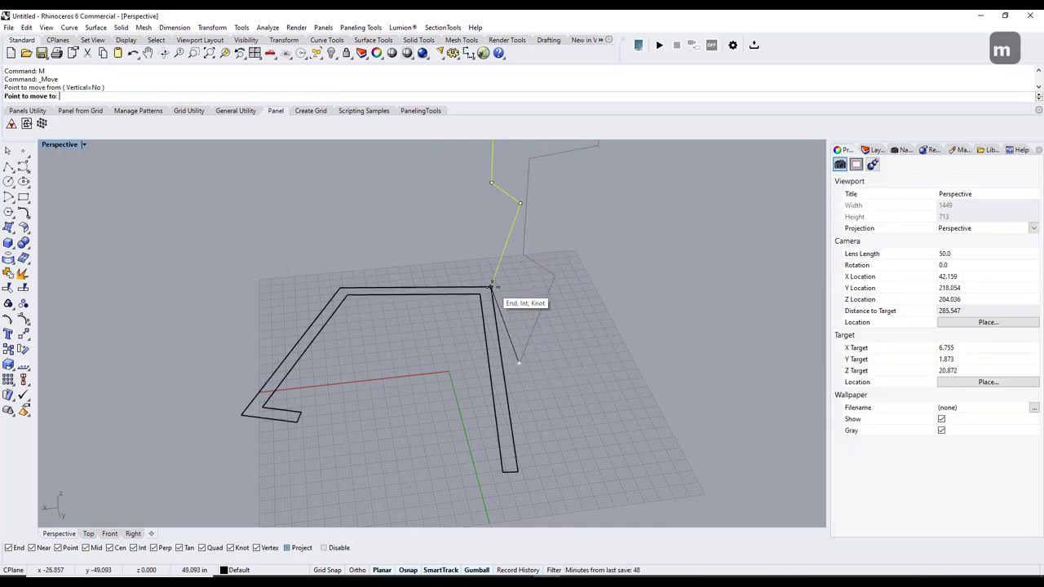
{"action": "key", "text": "Escape"}
{"action": "scroll", "coordinate": [493, 323], "scroll_direction": "down", "scroll_amount": 3}
{"action": "right_click_drag", "start_coordinate": [493, 323], "coordinate": [564, 328]}
{"action": "key", "text": "Escape"}
{"action": "key", "text": "Escape"}
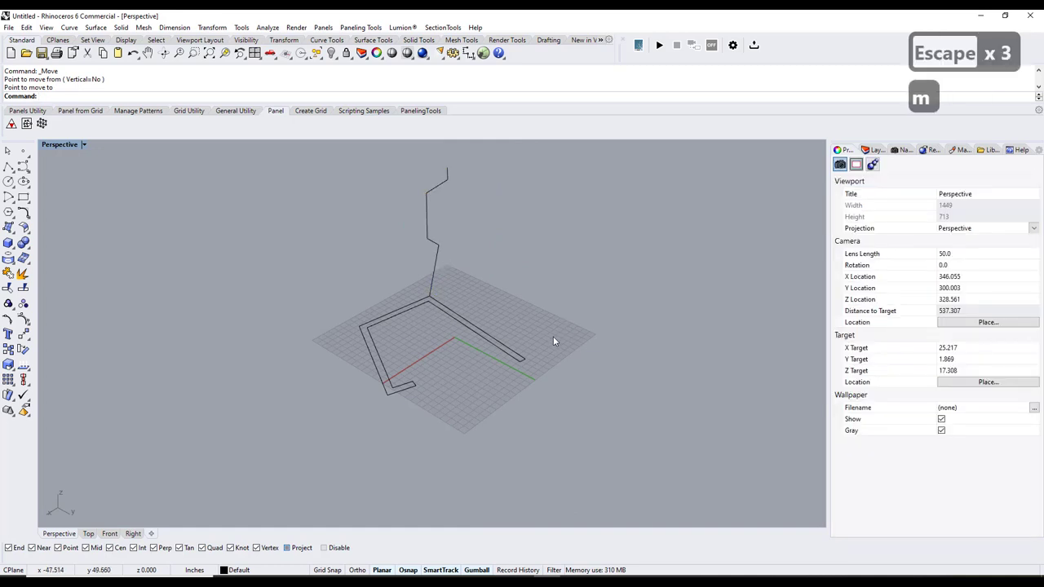
Step: Extrude the closed wall outline along the zigzag polyline with ExtrudeCrvAlongCrv, keeping Solid=No
{"action": "type", "text": "extr"}
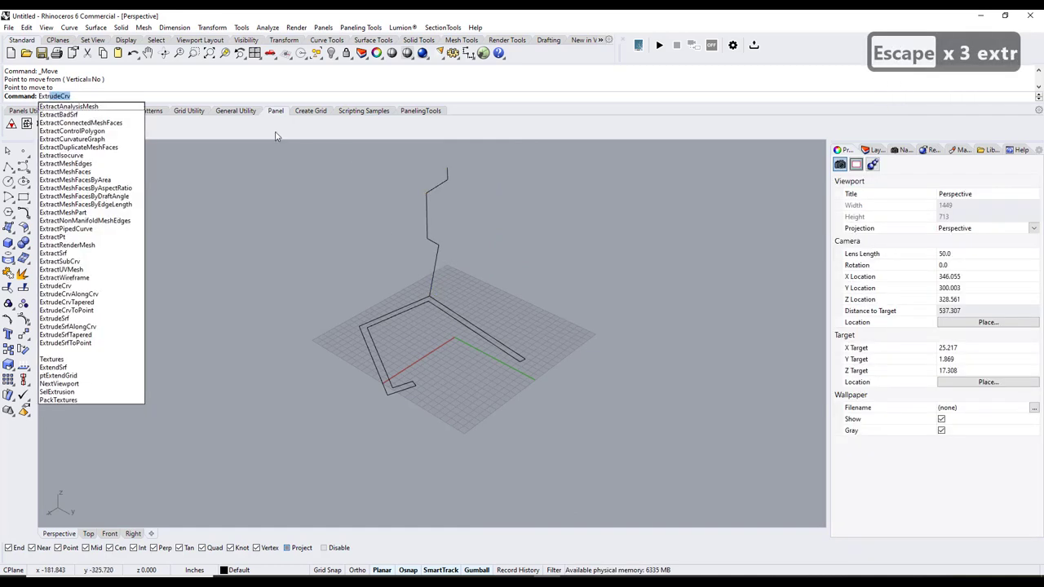
{"action": "type", "text": "udea"}
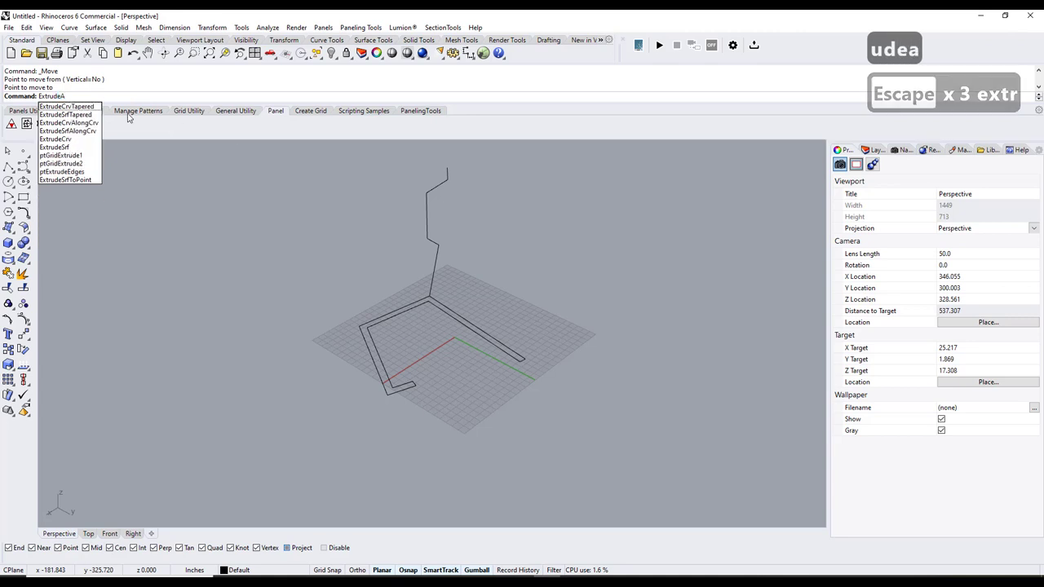
{"action": "left_click", "coordinate": [89, 123]}
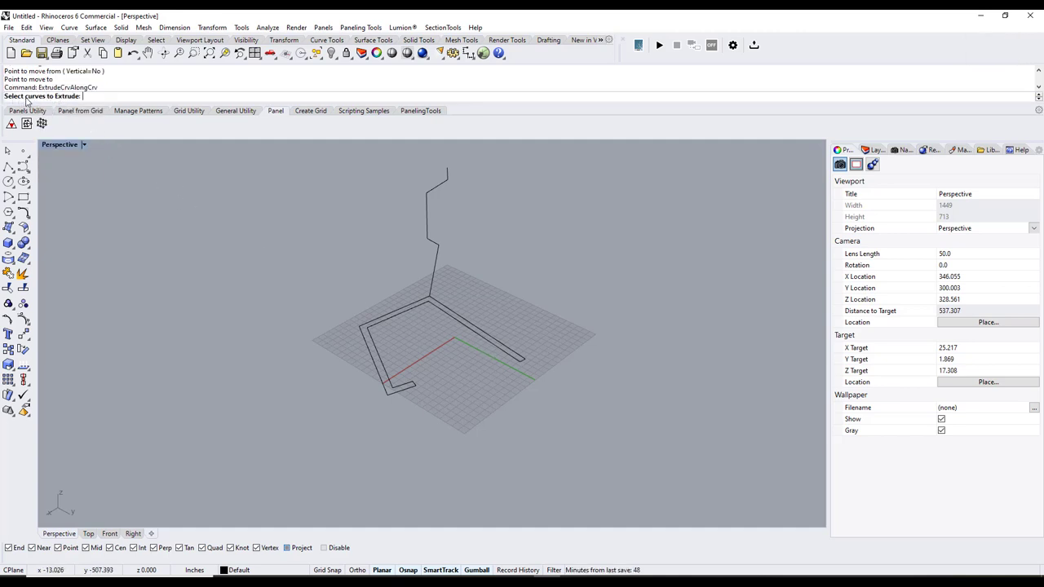
{"action": "left_click", "coordinate": [378, 360]}
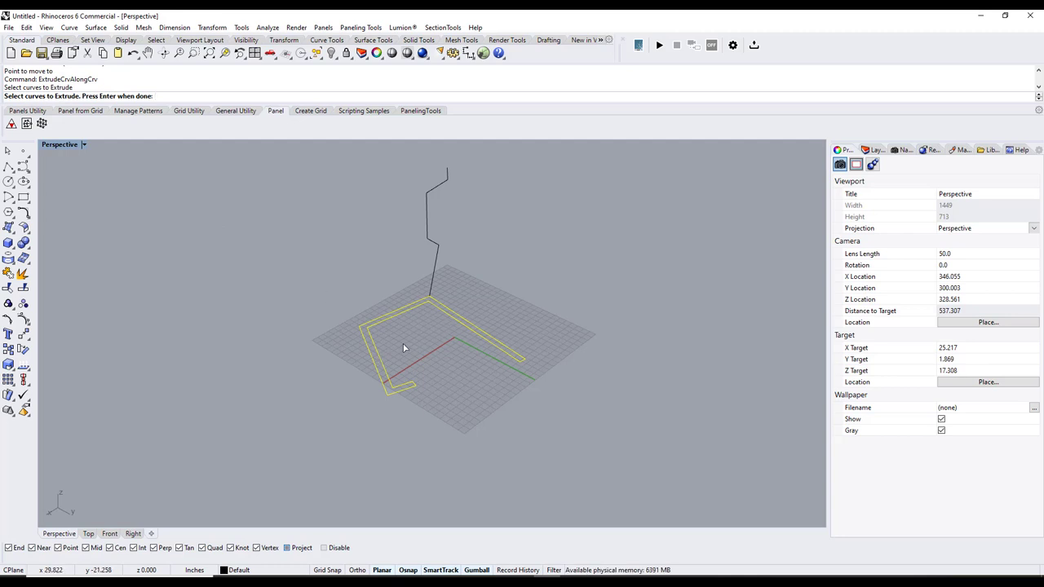
{"action": "key", "text": "Return"}
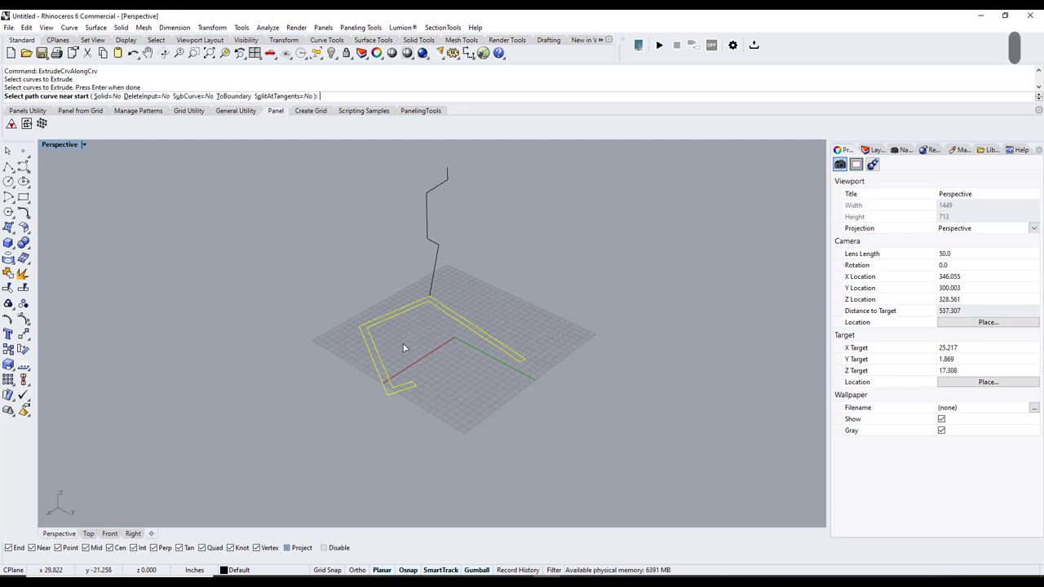
{"action": "left_click", "coordinate": [437, 267]}
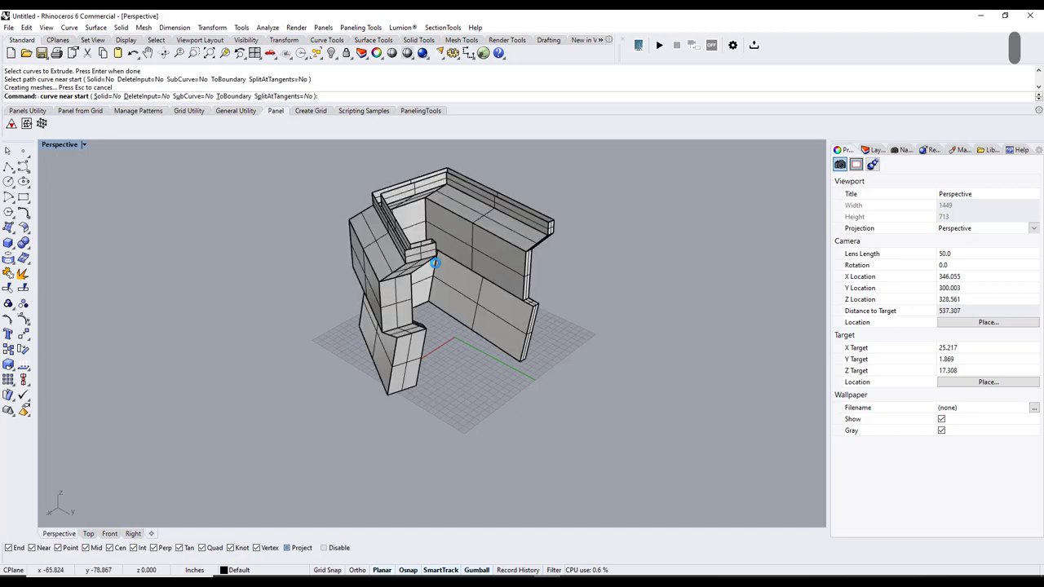
Step: Examine the stepped wall extrusion from several sides and delete it together with the outline and the zigzag path curve
{"action": "right_click_drag", "start_coordinate": [452, 325], "coordinate": [485, 309]}
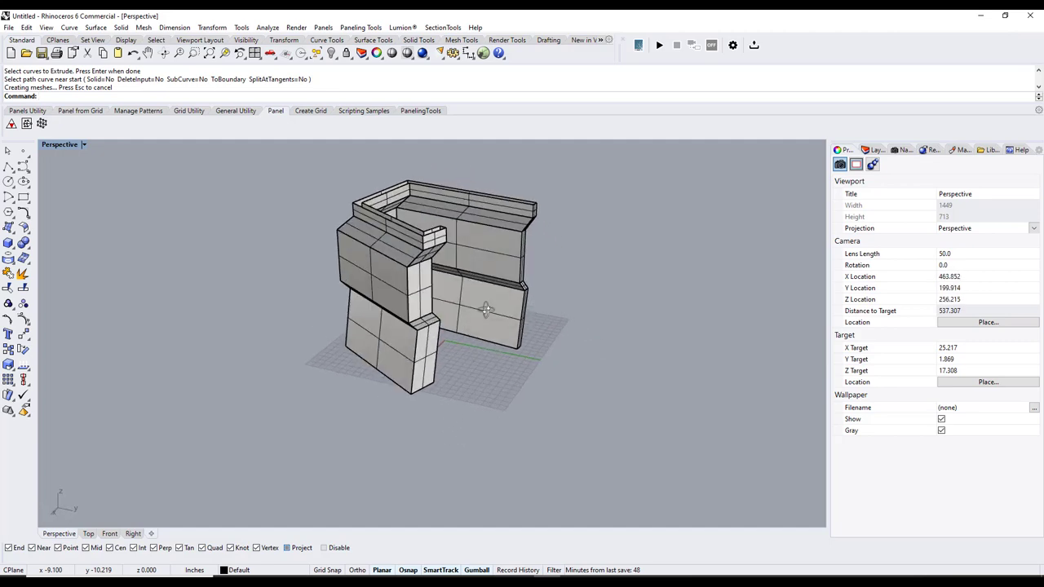
{"action": "scroll", "coordinate": [483, 314], "scroll_direction": "up", "scroll_amount": 5}
{"action": "right_click_drag", "start_coordinate": [459, 346], "coordinate": [424, 400]}
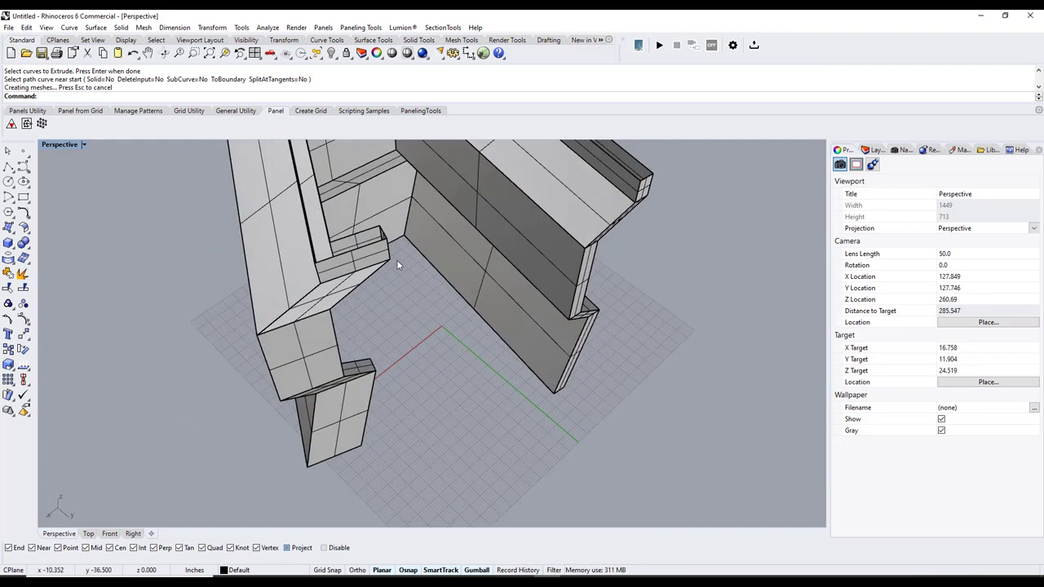
{"action": "scroll", "coordinate": [412, 270], "scroll_direction": "down", "scroll_amount": 4}
{"action": "right_click_drag", "start_coordinate": [431, 279], "coordinate": [537, 284]}
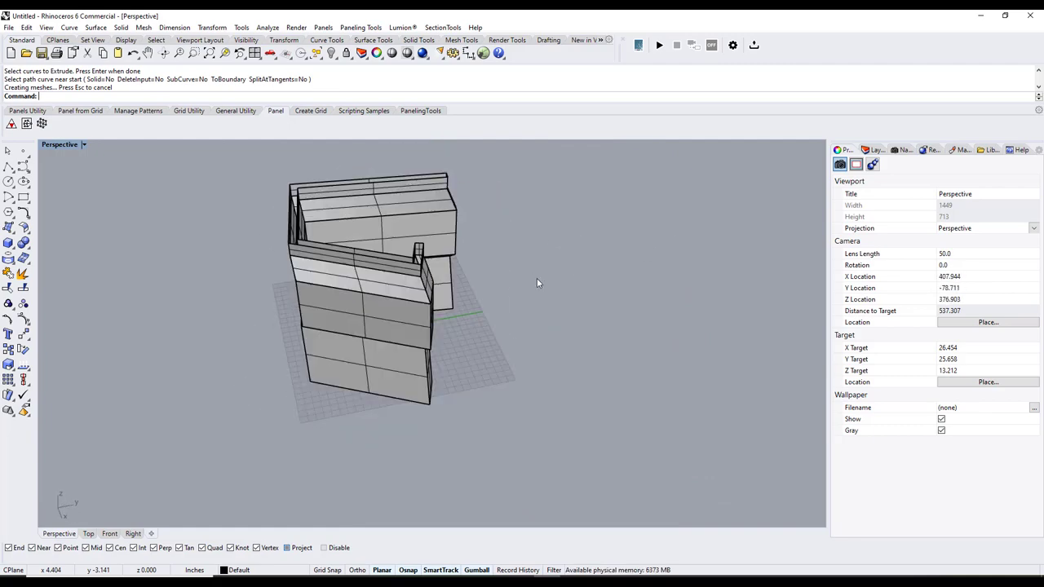
{"action": "left_click", "coordinate": [324, 285]}
{"action": "key", "text": "Delete"}
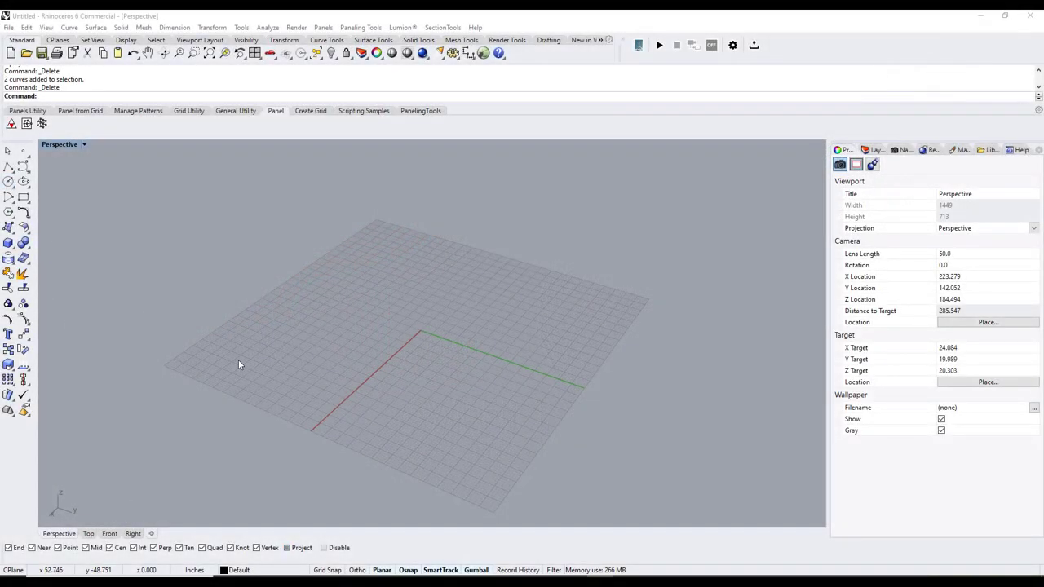
Step: Draw an open degree-3 control-point curve on the ground plane, arching across the red axis towards the near grid corner
{"action": "left_click", "coordinate": [22, 167]}
{"action": "left_click", "coordinate": [247, 469]}
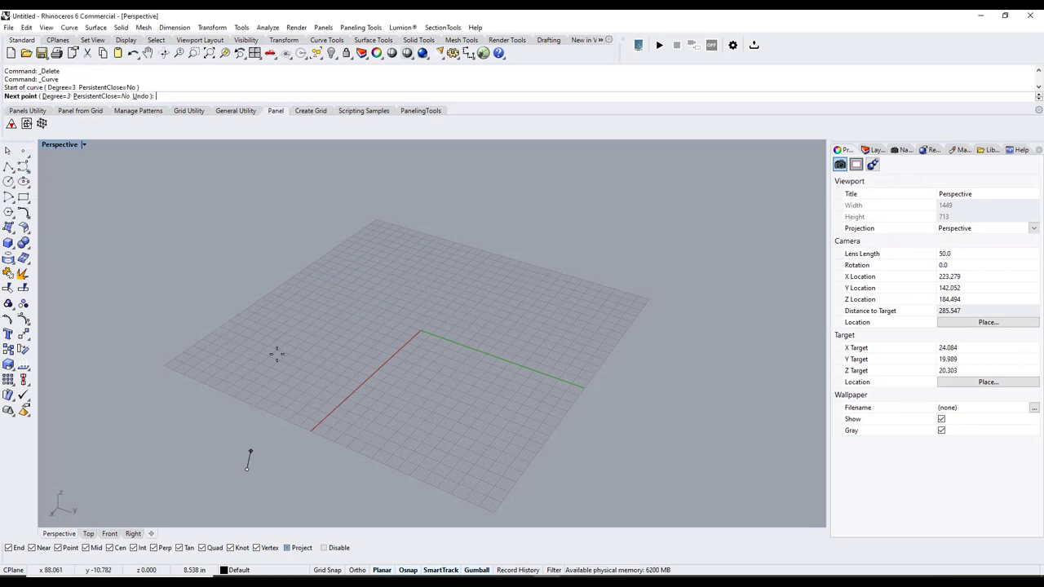
{"action": "left_click", "coordinate": [352, 322]}
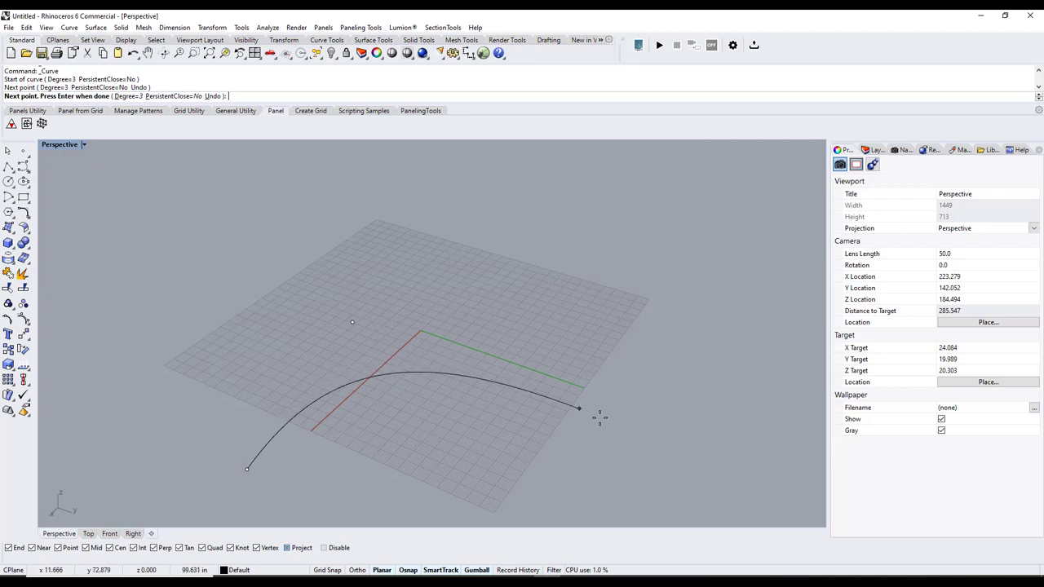
{"action": "left_click", "coordinate": [507, 447]}
{"action": "left_click", "coordinate": [510, 491]}
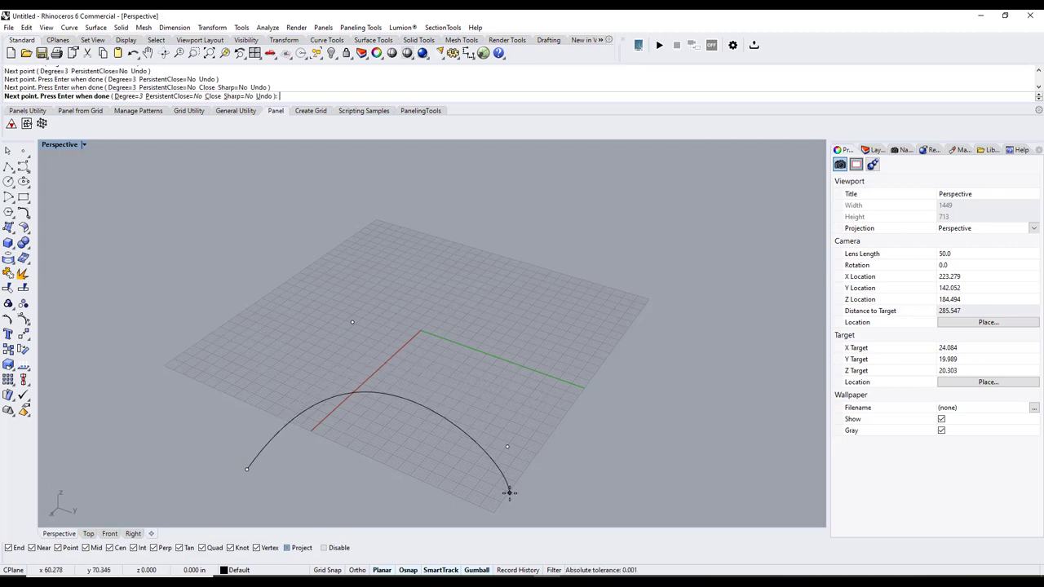
{"action": "right_click", "coordinate": [503, 514]}
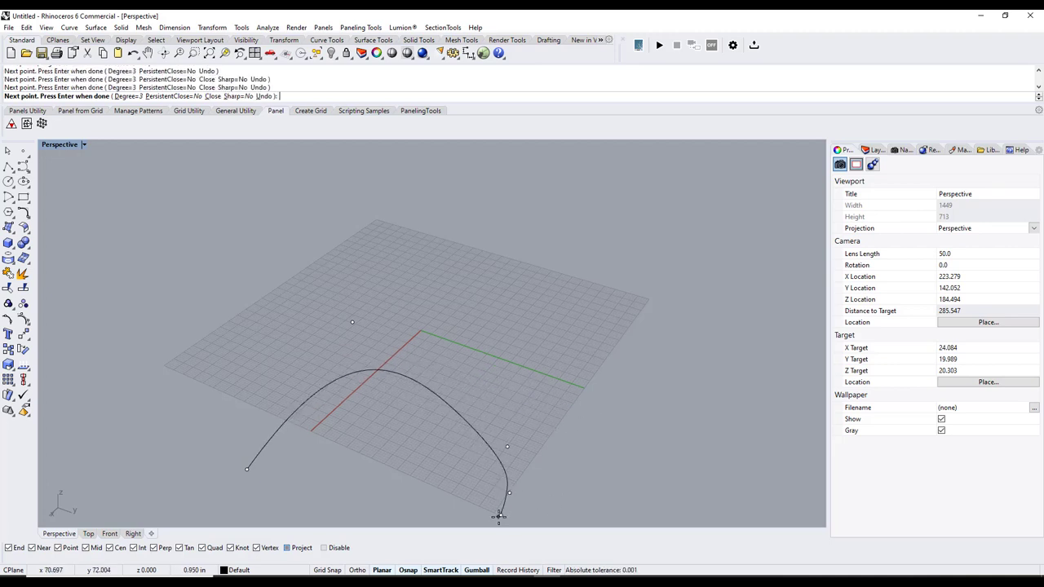
Step: Start a degree-3 control-point curve in the Front viewport, rising beside the vertical axis from just above the ground line
{"action": "right_click_drag", "start_coordinate": [501, 512], "coordinate": [416, 431]}
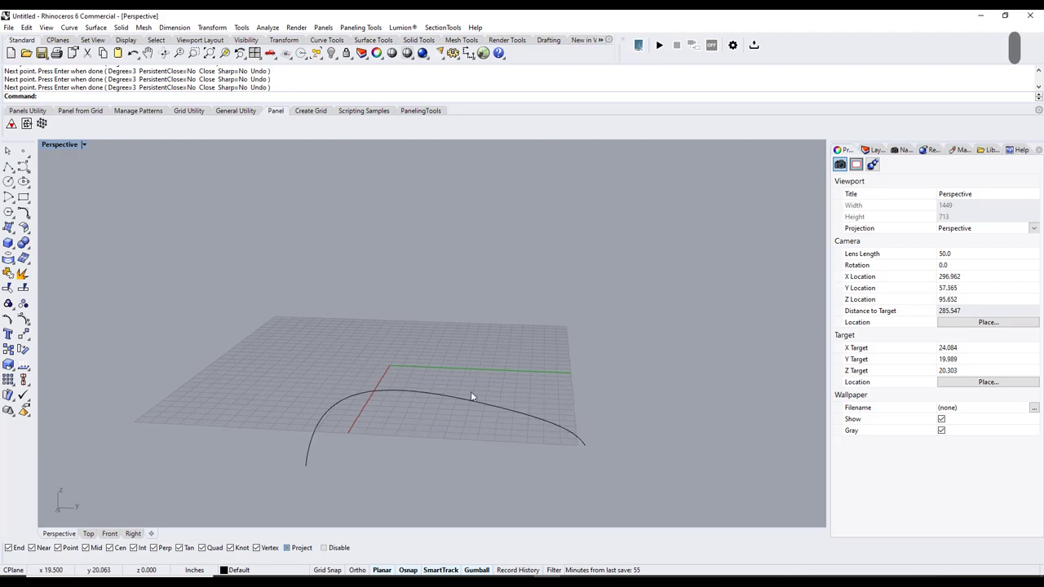
{"action": "left_click", "coordinate": [109, 535]}
{"action": "scroll", "coordinate": [398, 337], "scroll_direction": "down", "scroll_amount": 3}
{"action": "scroll", "coordinate": [390, 412], "scroll_direction": "up", "scroll_amount": 4}
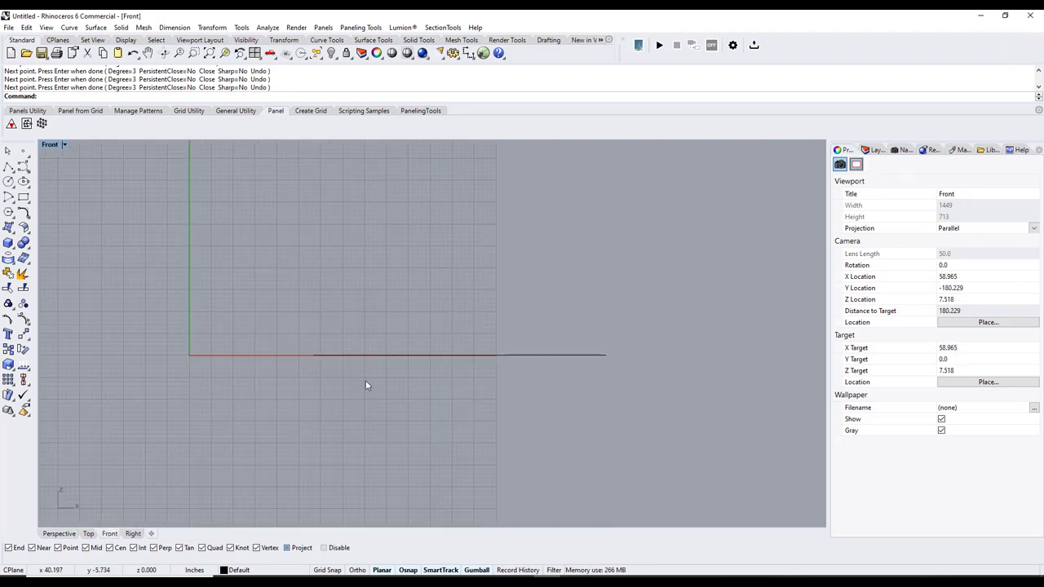
{"action": "scroll", "coordinate": [366, 380], "scroll_direction": "up", "scroll_amount": 2}
{"action": "left_click", "coordinate": [22, 165]}
{"action": "scroll", "coordinate": [136, 275], "scroll_direction": "up", "scroll_amount": 2}
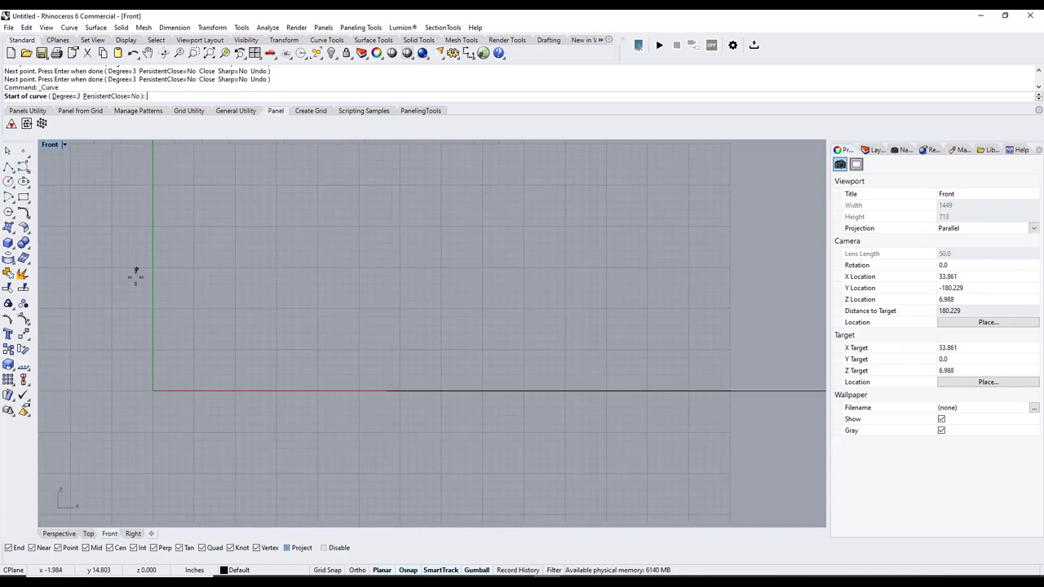
{"action": "left_click", "coordinate": [140, 351]}
{"action": "left_click", "coordinate": [145, 181]}
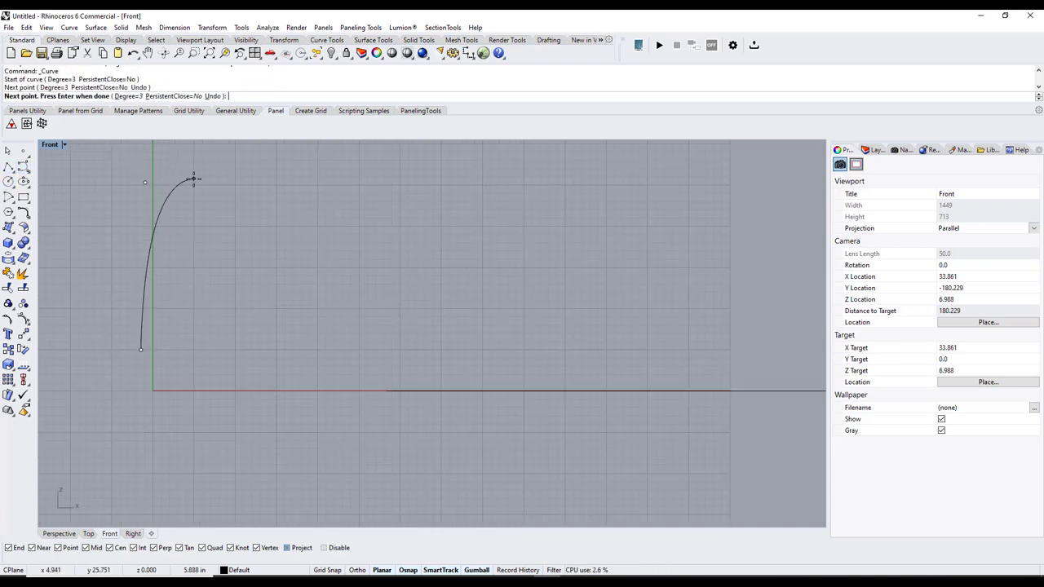
Step: Draw a closed, rounded L-shaped seat profile with a degree-3 control point curve in the Front view, near the origin
{"action": "left_click", "coordinate": [193, 179]}
{"action": "left_click", "coordinate": [237, 208]}
{"action": "left_click", "coordinate": [218, 301]}
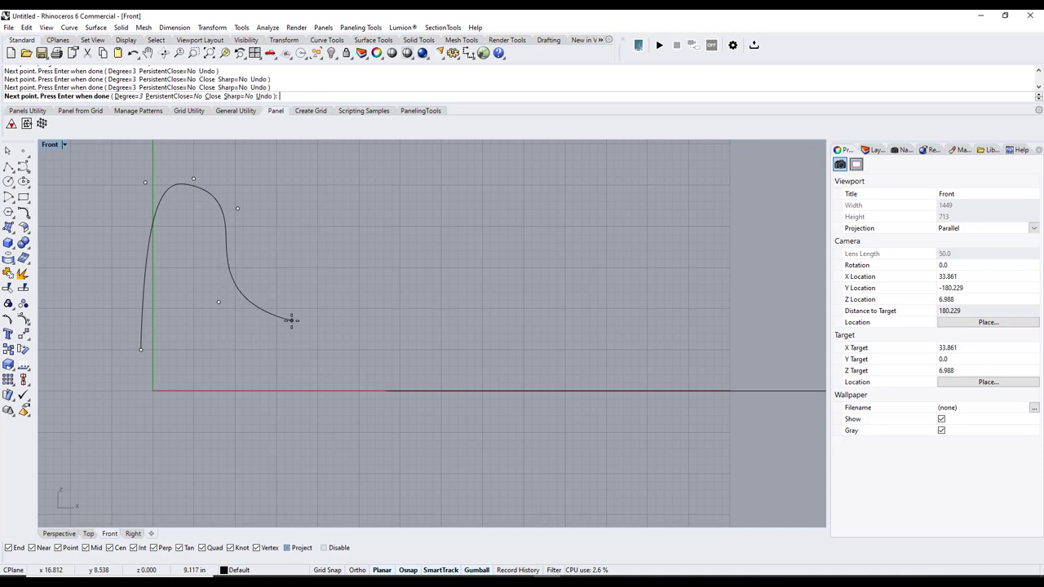
{"action": "left_click", "coordinate": [291, 321]}
{"action": "left_click", "coordinate": [324, 369]}
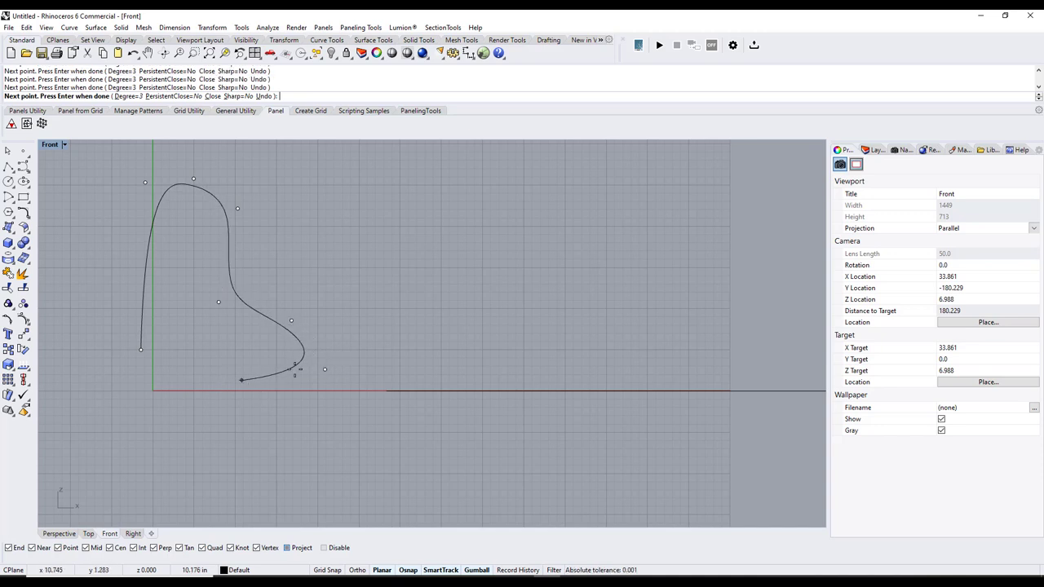
{"action": "left_click", "coordinate": [229, 386]}
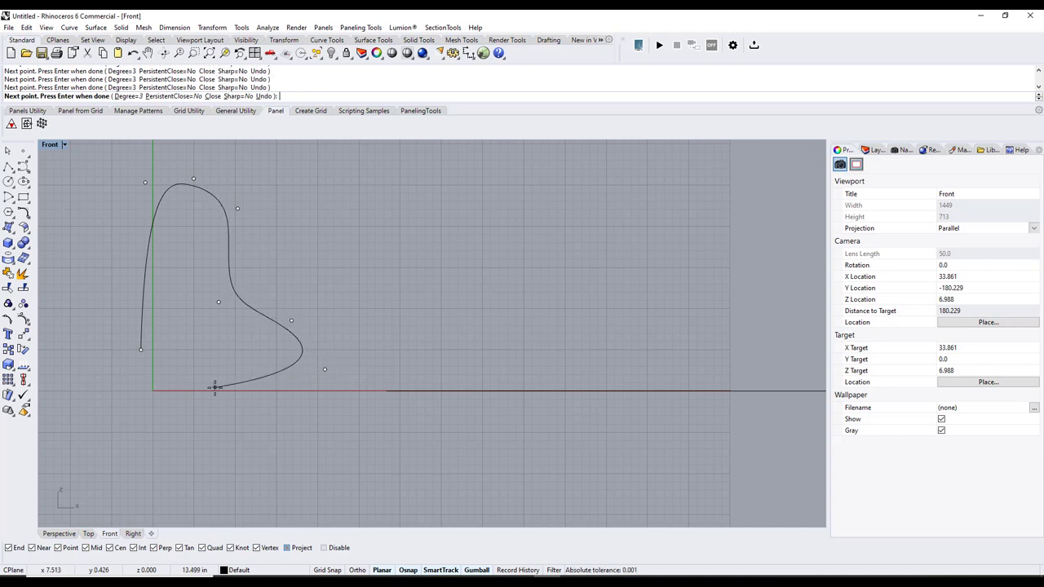
{"action": "left_click", "coordinate": [141, 350]}
Step: Raise the control point above the seat part of the profile and lower the control point at the inner corner
{"action": "left_click", "coordinate": [270, 339]}
{"action": "left_click", "coordinate": [296, 303]}
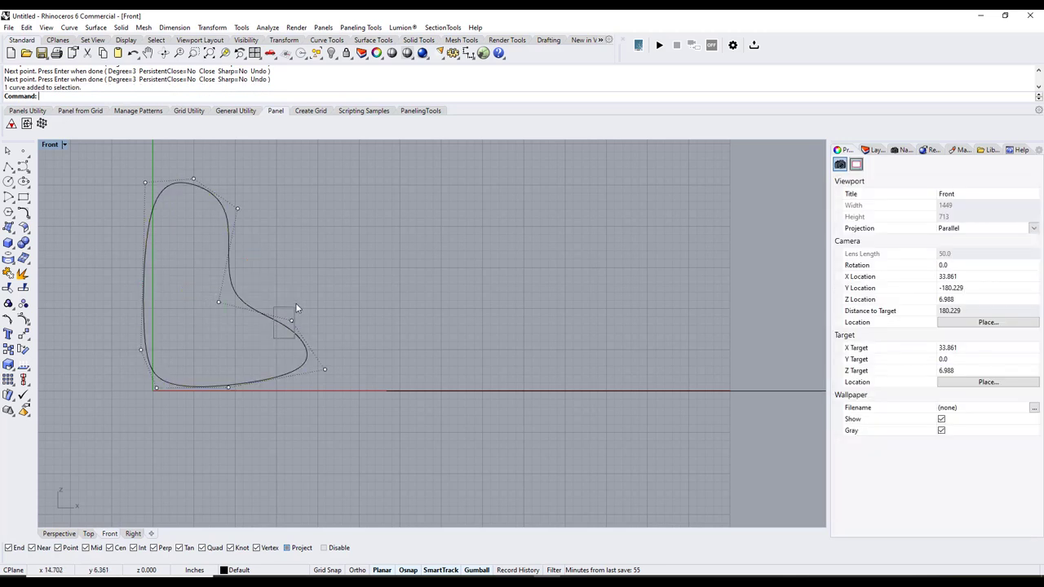
{"action": "left_click", "coordinate": [292, 320]}
{"action": "left_click_drag", "start_coordinate": [293, 277], "coordinate": [292, 275]}
{"action": "left_click", "coordinate": [184, 347]}
{"action": "left_click", "coordinate": [243, 297]}
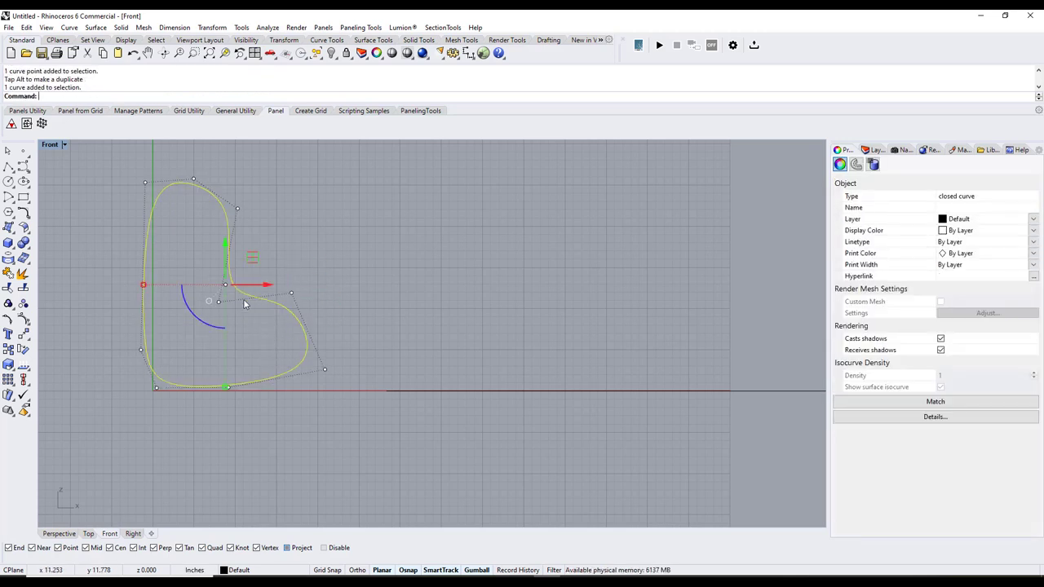
{"action": "key", "text": "F10"}
{"action": "left_click", "coordinate": [219, 302]}
{"action": "left_click_drag", "start_coordinate": [219, 287], "coordinate": [219, 314]}
Step: Adjust the profile's backrest by moving the control point at its upper rear corner outward, away from the seat
{"action": "left_click_drag", "start_coordinate": [210, 242], "coordinate": [233, 205]}
{"action": "right_click_drag", "start_coordinate": [231, 196], "coordinate": [231, 206]}
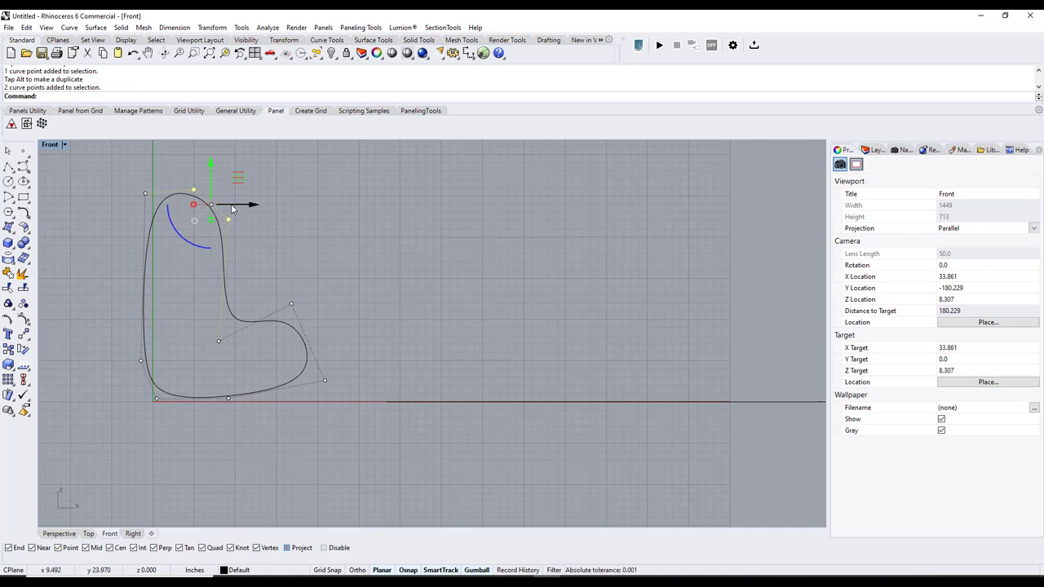
{"action": "left_click_drag", "start_coordinate": [302, 161], "coordinate": [207, 238]}
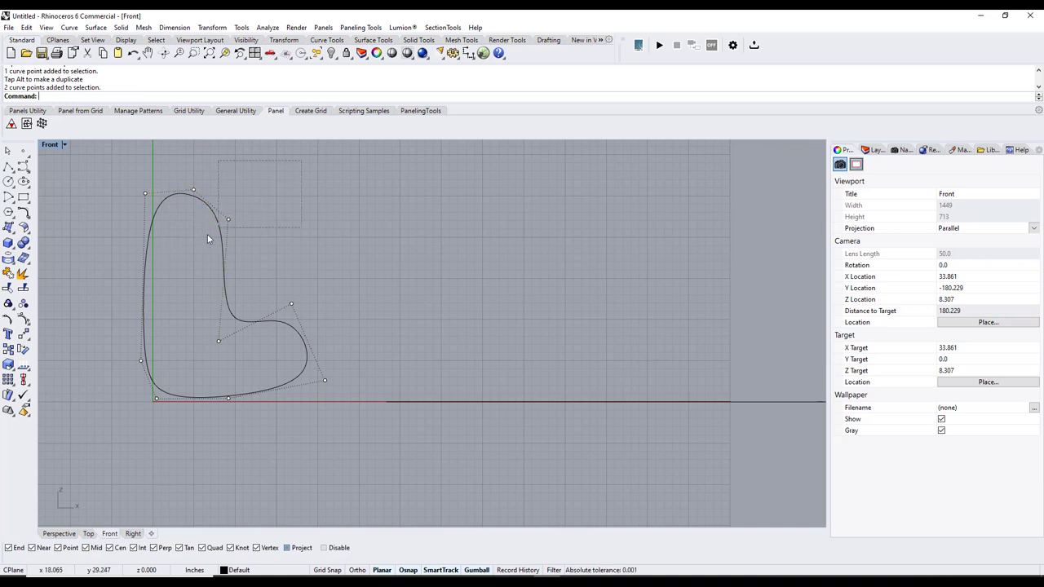
{"action": "left_click_drag", "start_coordinate": [140, 281], "coordinate": [139, 281]}
{"action": "left_click_drag", "start_coordinate": [318, 185], "coordinate": [142, 302]}
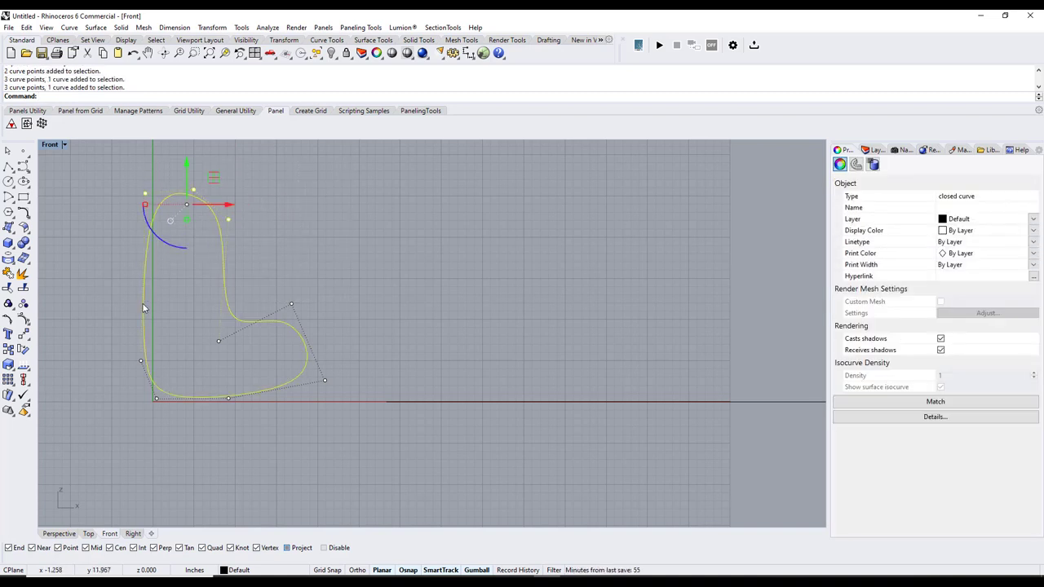
{"action": "left_click_drag", "start_coordinate": [124, 174], "coordinate": [161, 200]}
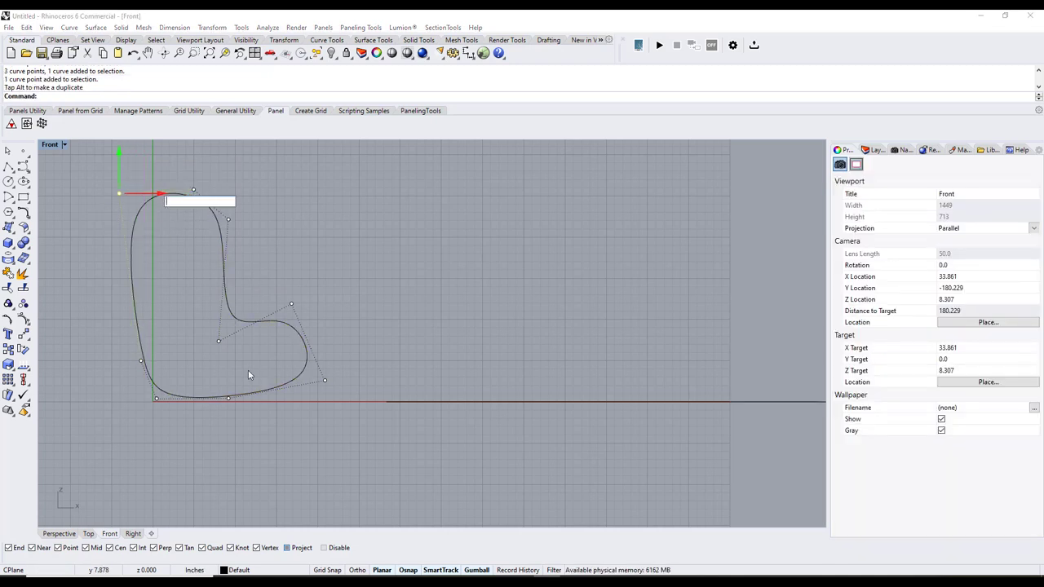
Step: Shift the inner-corner control point and the middle top control point of the profile toward the back of the seat
{"action": "left_click", "coordinate": [218, 341]}
{"action": "left_click_drag", "start_coordinate": [250, 347], "coordinate": [213, 347]}
{"action": "left_click", "coordinate": [193, 190]}
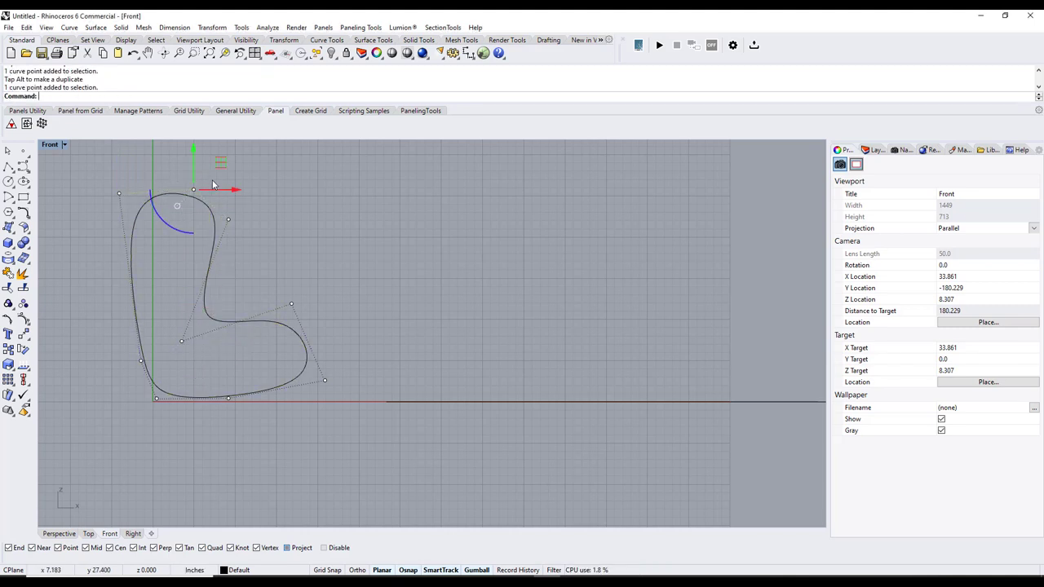
{"action": "left_click_drag", "start_coordinate": [216, 192], "coordinate": [199, 192]}
Step: Raise the control point above the seat part slightly further and clear the selection
{"action": "left_click", "coordinate": [291, 304]}
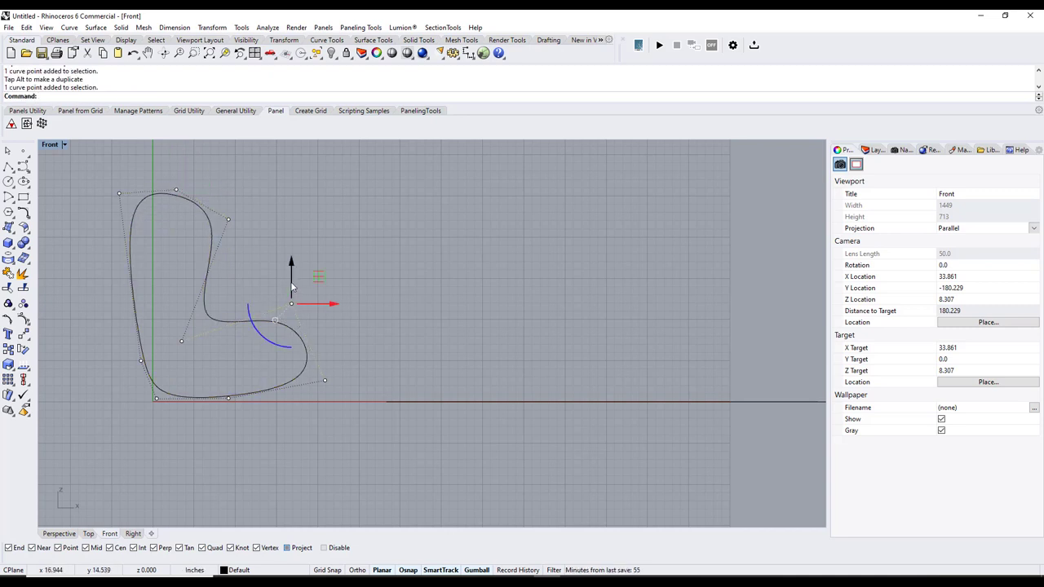
{"action": "left_click_drag", "start_coordinate": [292, 286], "coordinate": [289, 282]}
{"action": "key", "text": "Escape"}
{"action": "key", "text": "Escape"}
{"action": "key", "text": "Escape"}
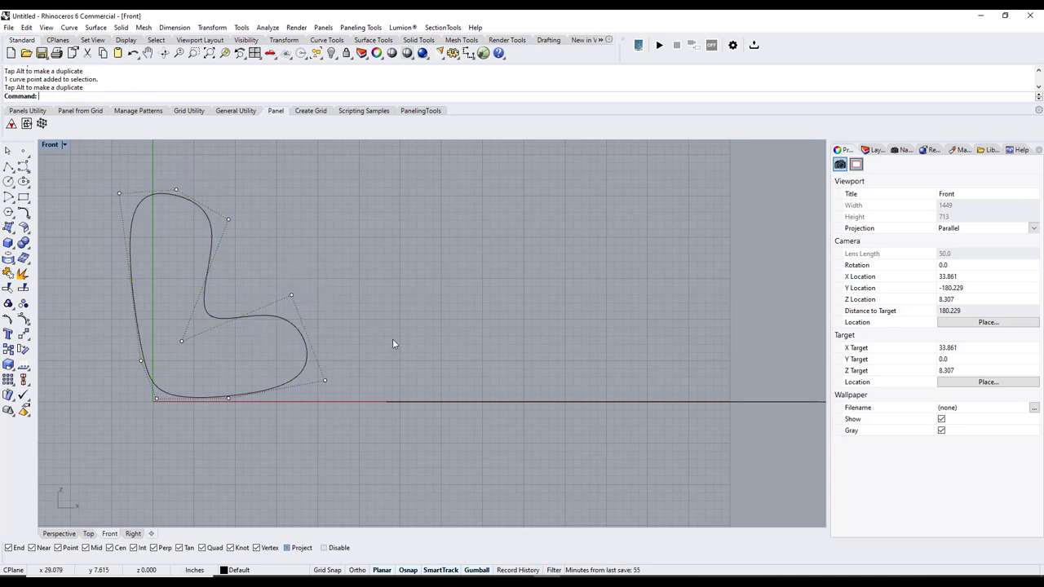
Step: In the Perspective view, turn off the Project snap and move the profile from the origin to the free end of the long curve
{"action": "left_click", "coordinate": [59, 534]}
{"action": "right_click_drag", "start_coordinate": [274, 377], "coordinate": [193, 409]}
{"action": "left_click", "coordinate": [434, 342]}
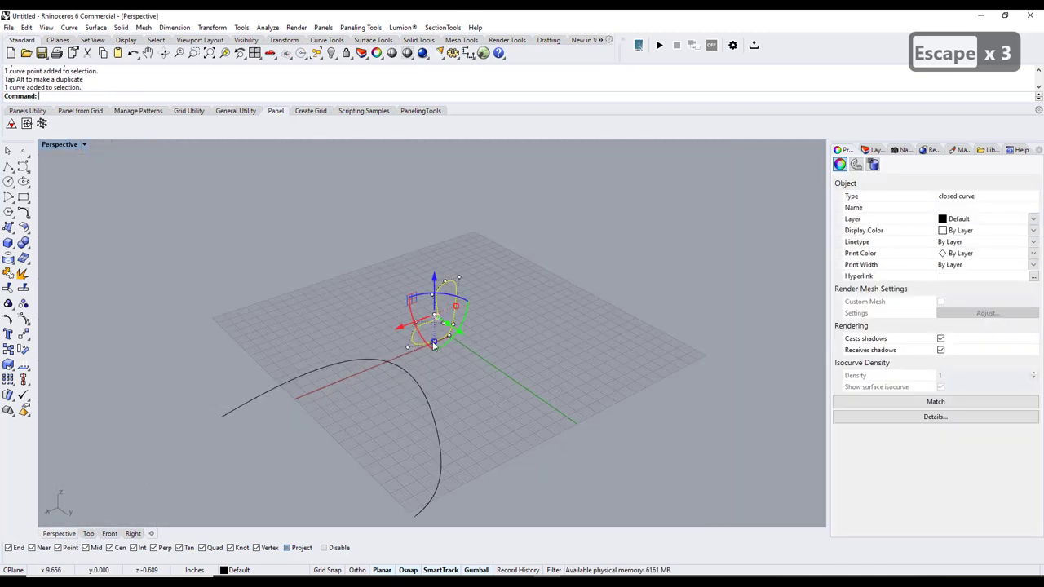
{"action": "type", "text": "m"}
{"action": "key", "text": "Return"}
{"action": "left_click", "coordinate": [445, 336]}
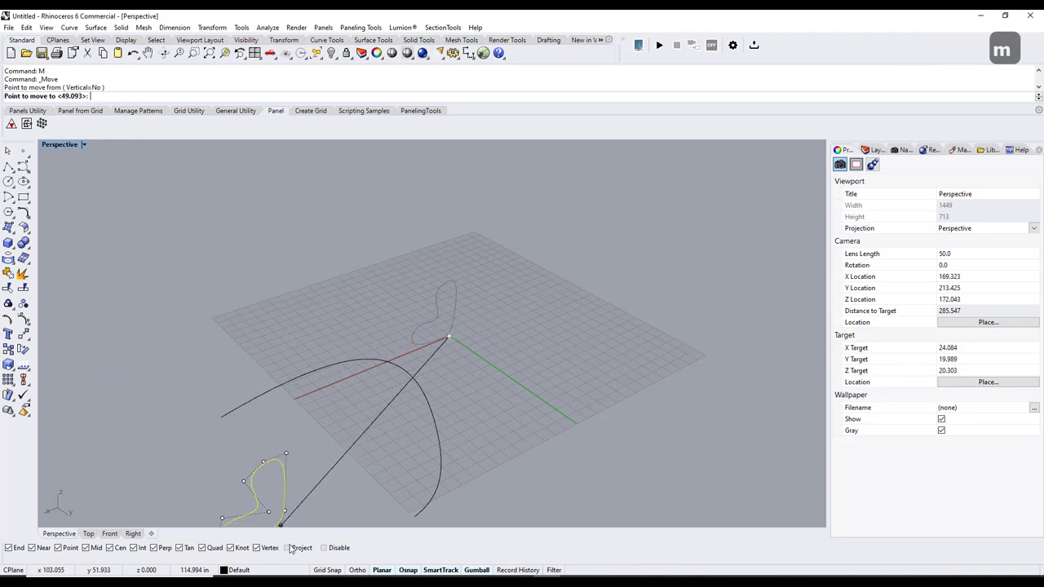
{"action": "left_click", "coordinate": [221, 417]}
{"action": "scroll", "coordinate": [218, 416], "scroll_direction": "up", "scroll_amount": 5}
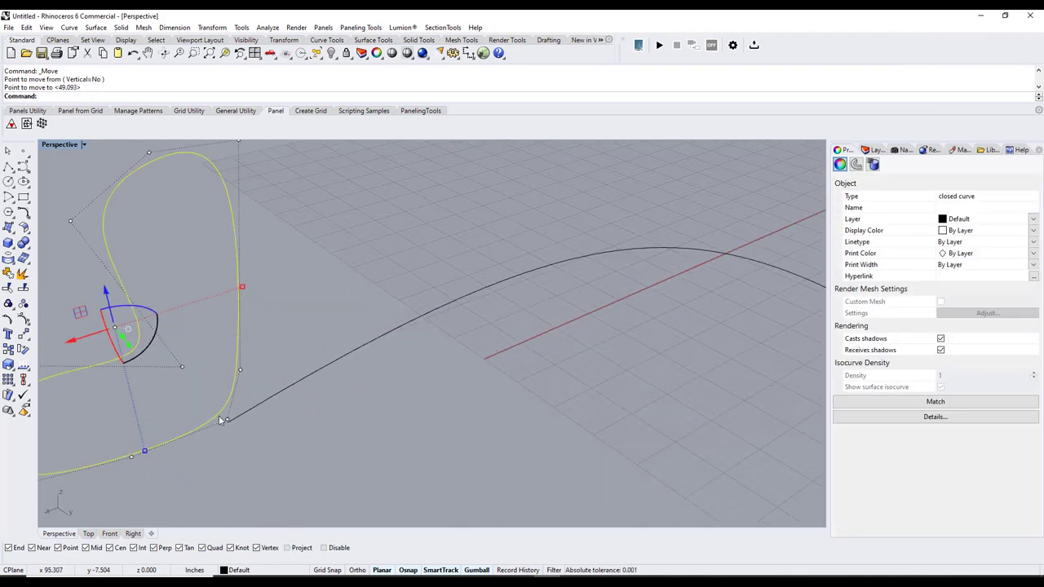
Step: Move the profile again so that its rounded bottom corner touches the end point of the long curve
{"action": "type", "text": "m"}
{"action": "key", "text": "Return"}
{"action": "left_click", "coordinate": [226, 420]}
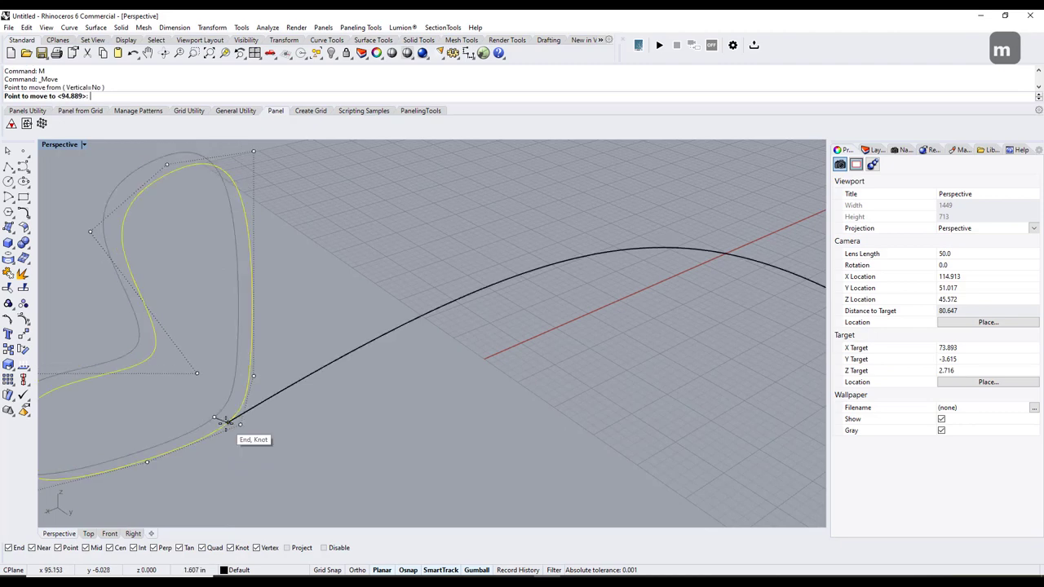
{"action": "left_click", "coordinate": [268, 385]}
{"action": "scroll", "coordinate": [291, 361], "scroll_direction": "down", "scroll_amount": 5}
{"action": "scroll", "coordinate": [298, 366], "scroll_direction": "up", "scroll_amount": 3}
{"action": "key", "text": "Escape"}
{"action": "key", "text": "Escape"}
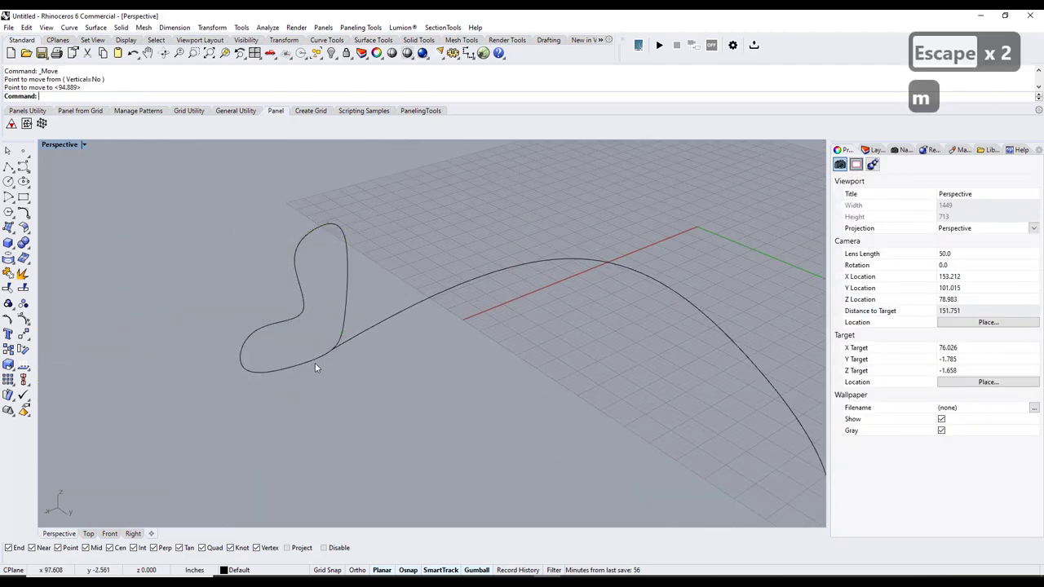
Step: Rotate the profile about its bottom corner at the curve's end until it stands roughly perpendicular to the curve
{"action": "left_click", "coordinate": [315, 364]}
{"action": "type", "text": "ro"}
{"action": "key", "text": "Return"}
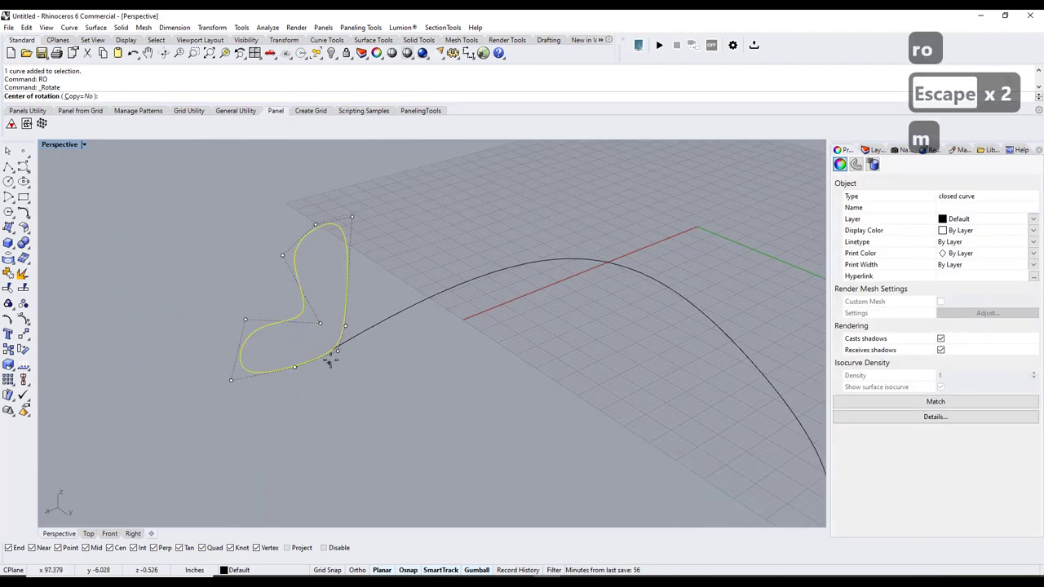
{"action": "left_click", "coordinate": [336, 353]}
{"action": "left_click", "coordinate": [295, 366]}
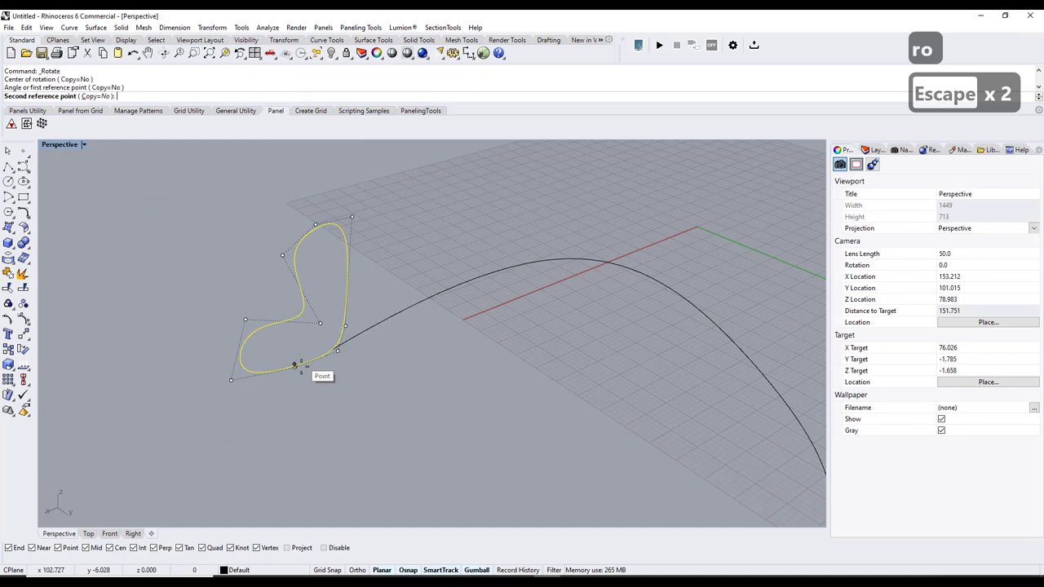
{"action": "left_click", "coordinate": [343, 394]}
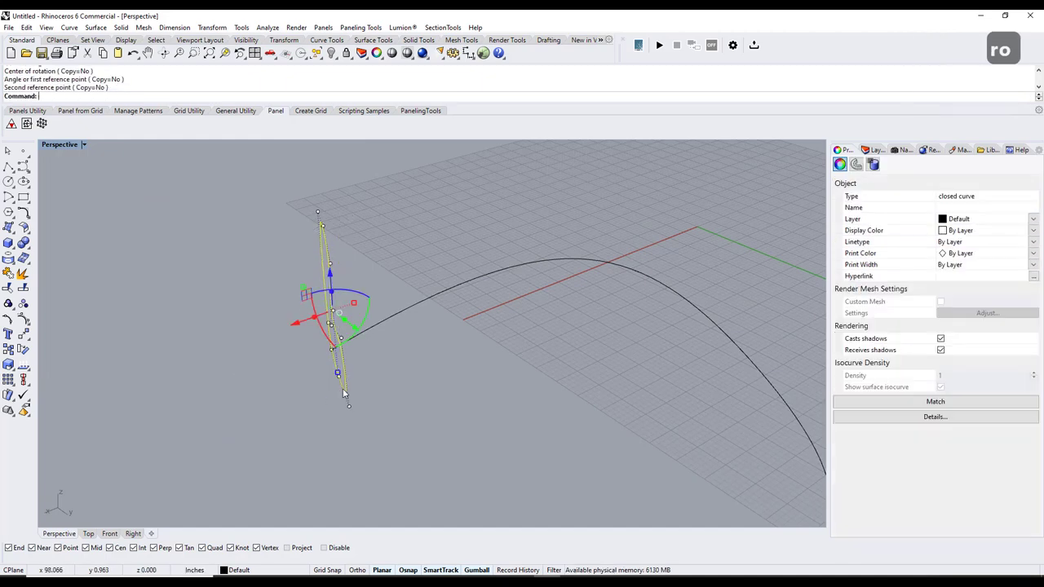
{"action": "key", "text": "Escape"}
{"action": "key", "text": "Escape"}
{"action": "right_click_drag", "start_coordinate": [408, 373], "coordinate": [459, 353]}
{"action": "scroll", "coordinate": [399, 375], "scroll_direction": "down", "scroll_amount": 3}
{"action": "left_click", "coordinate": [441, 380]}
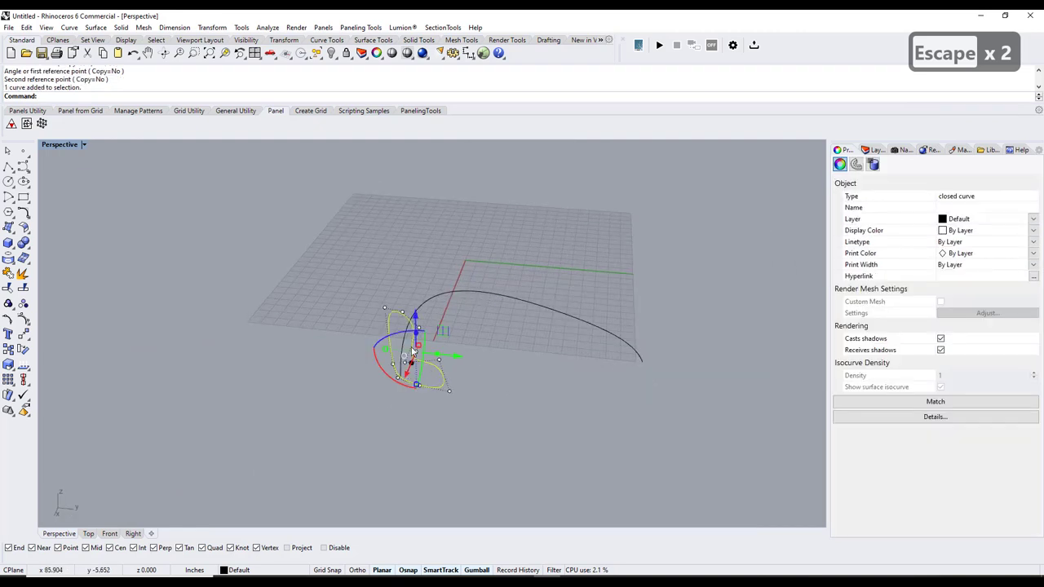
{"action": "key", "text": "Escape"}
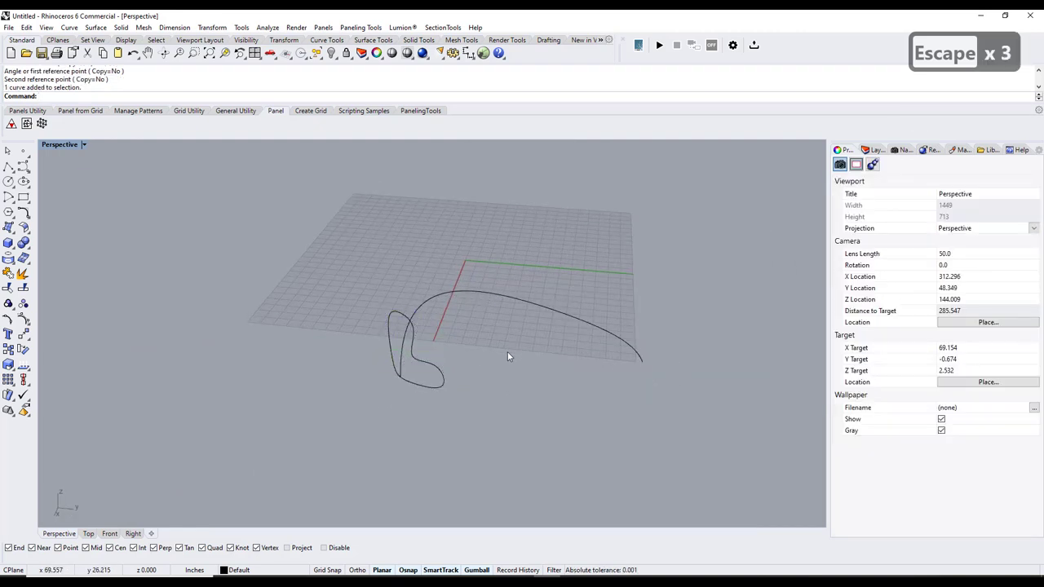
Step: Create a Sweep1 surface with the long curve as rail and the L-shaped profile as cross section, using Freeform style and unchanged cross sections
{"action": "type", "text": "swee"}
{"action": "key", "text": "Return"}
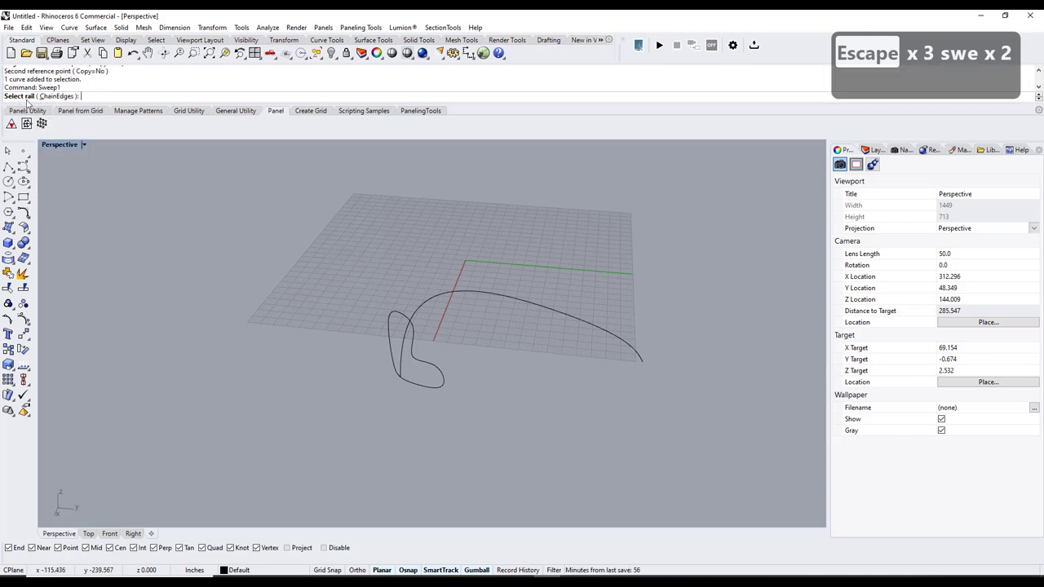
{"action": "left_click", "coordinate": [424, 307]}
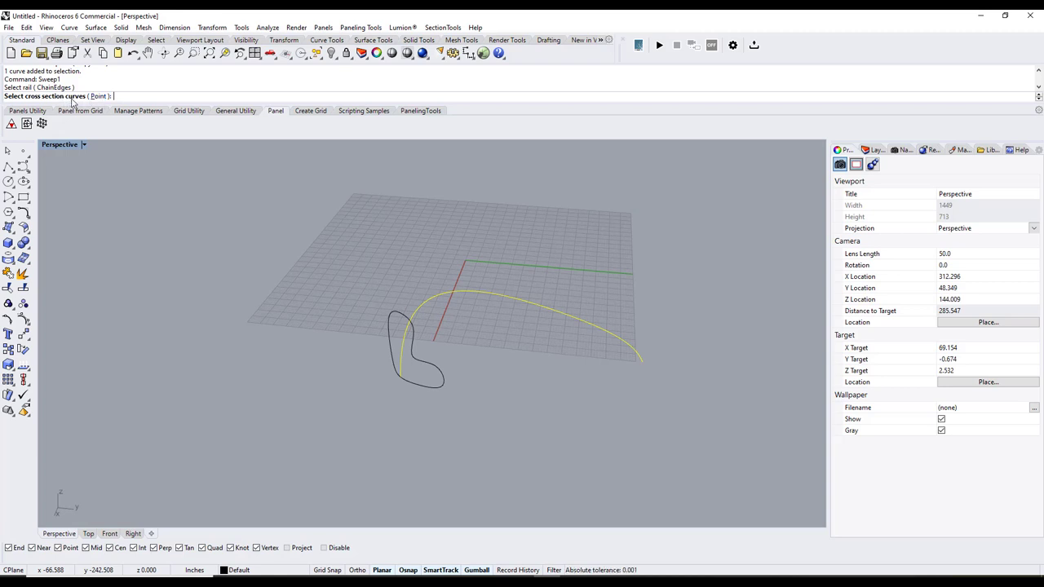
{"action": "left_click", "coordinate": [420, 365]}
{"action": "key", "text": "Return"}
{"action": "key", "text": "Return"}
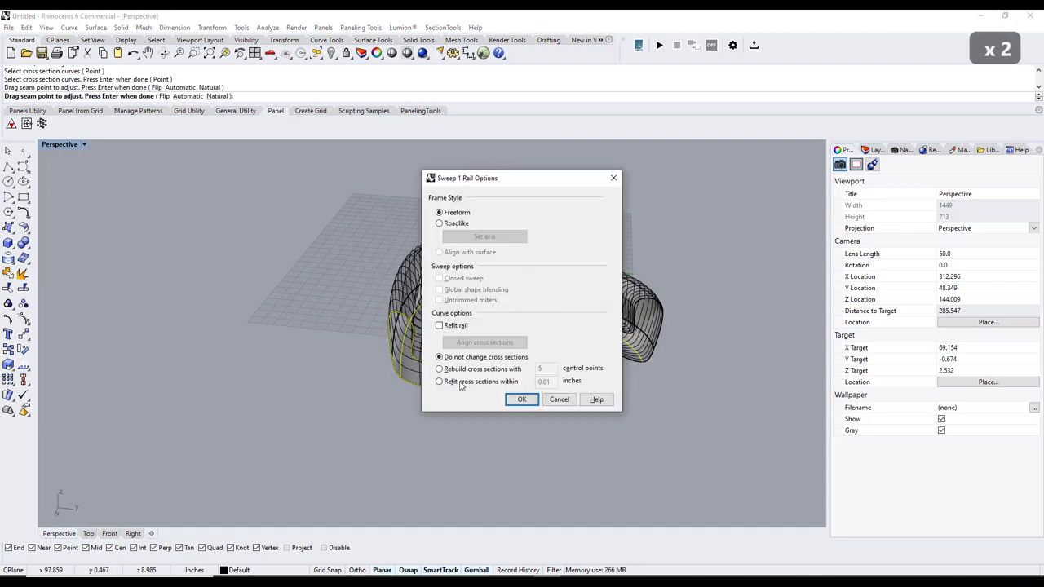
{"action": "left_click", "coordinate": [521, 401]}
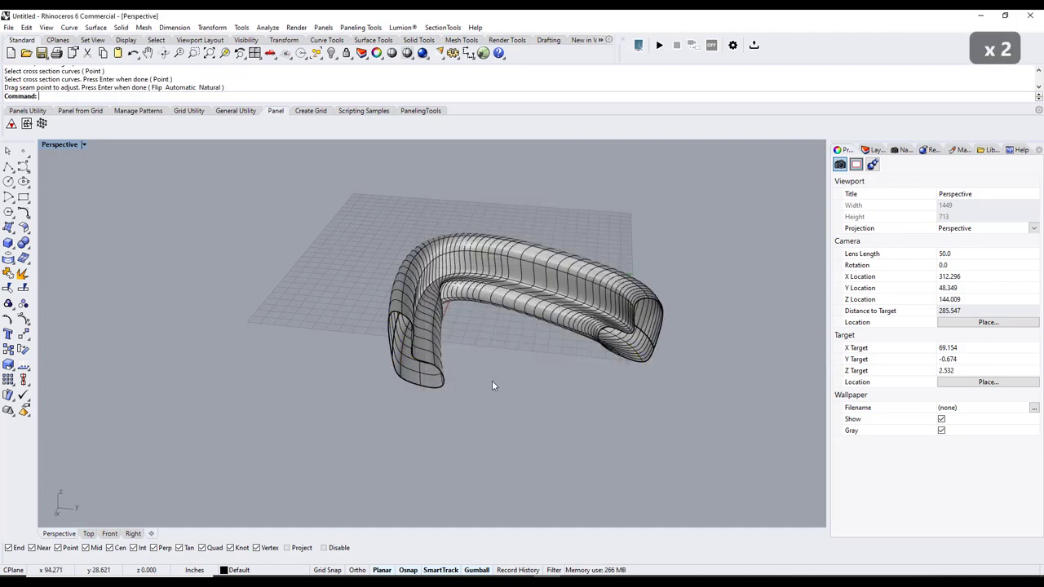
{"action": "right_click_drag", "start_coordinate": [492, 380], "coordinate": [464, 352]}
{"action": "scroll", "coordinate": [509, 319], "scroll_direction": "up", "scroll_amount": 5}
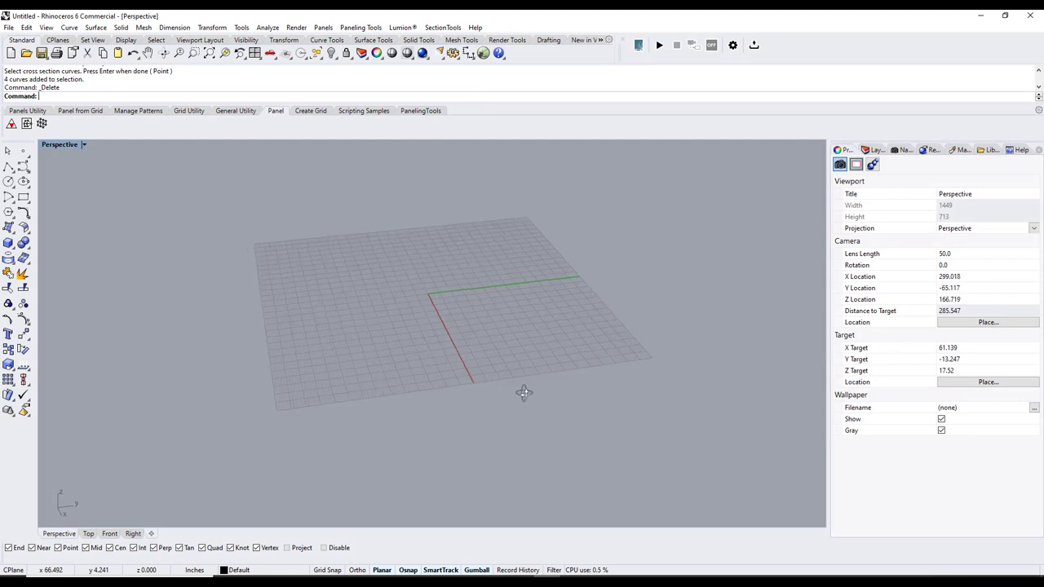
Step: Draw an open, gently waving four-point control point curve across the ground plane as the first rail
{"action": "left_click", "coordinate": [23, 166]}
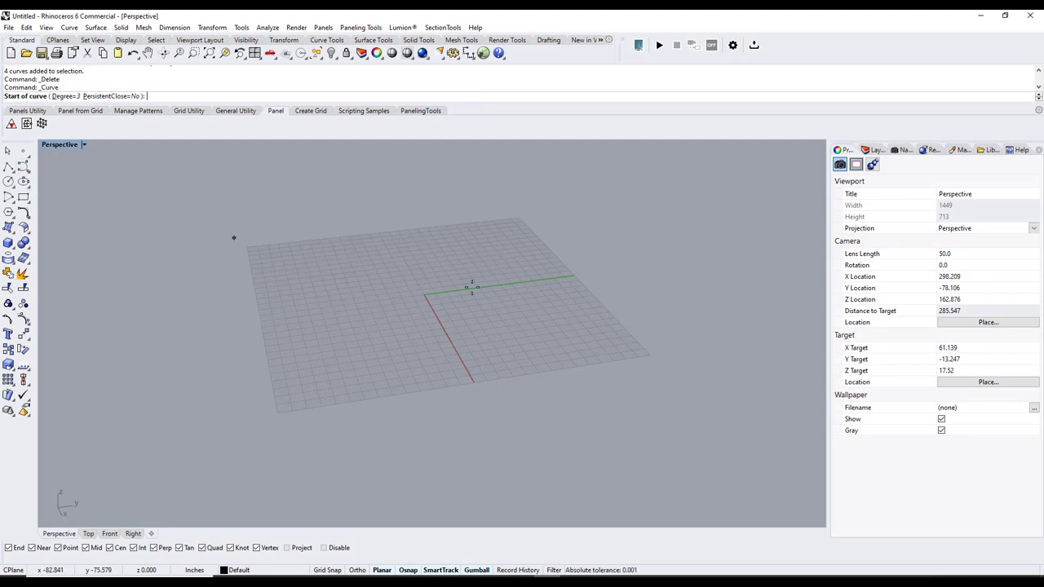
{"action": "right_click_drag", "start_coordinate": [472, 285], "coordinate": [431, 329]}
{"action": "left_click", "coordinate": [360, 363]}
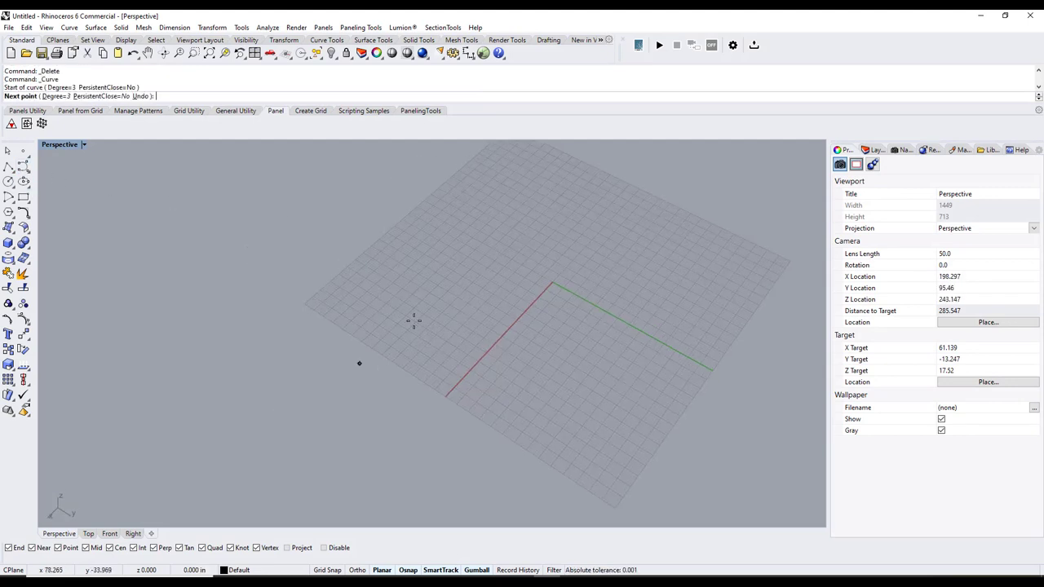
{"action": "left_click", "coordinate": [498, 262]}
{"action": "left_click", "coordinate": [685, 310]}
{"action": "left_click", "coordinate": [802, 297]}
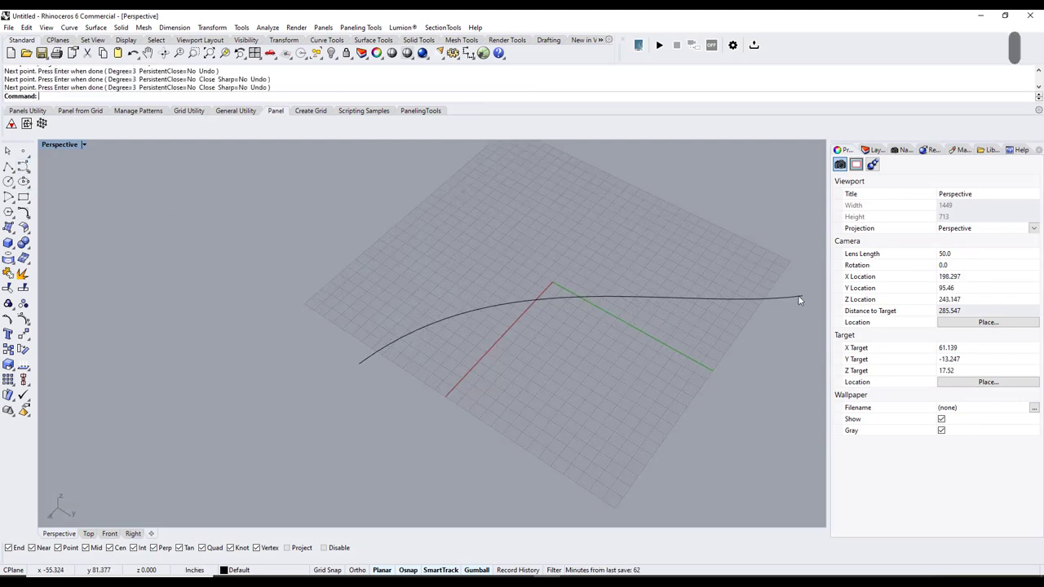
{"action": "key", "text": "Return"}
Step: Draw a second open, wavy control point curve on the ground plane, starting at the first rail's start point and diverging from it
{"action": "key", "text": "Return"}
{"action": "left_click", "coordinate": [360, 363]}
{"action": "left_click", "coordinate": [483, 395]}
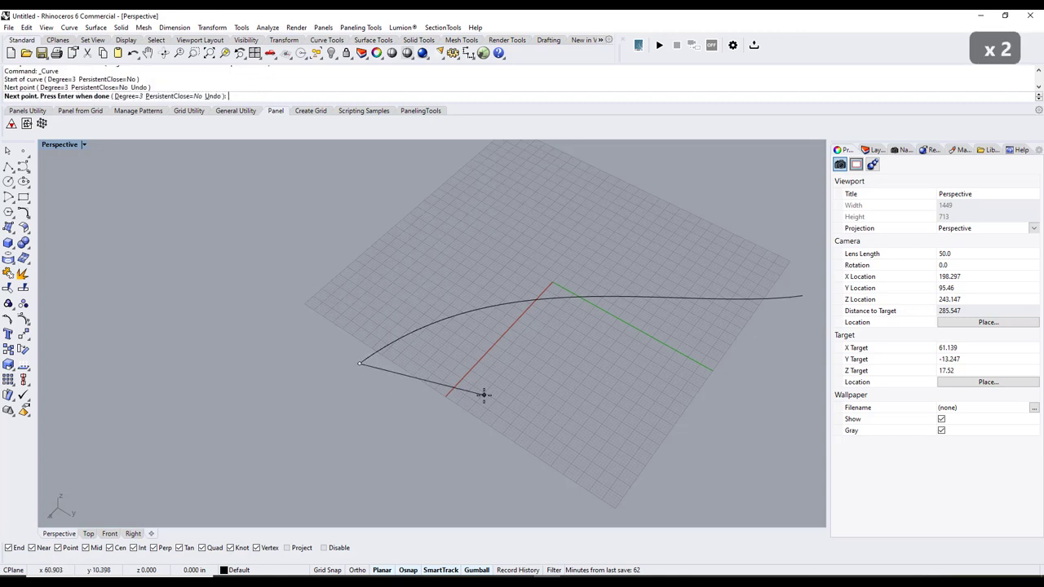
{"action": "left_click", "coordinate": [631, 338]}
{"action": "left_click", "coordinate": [795, 379]}
{"action": "key", "text": "Return"}
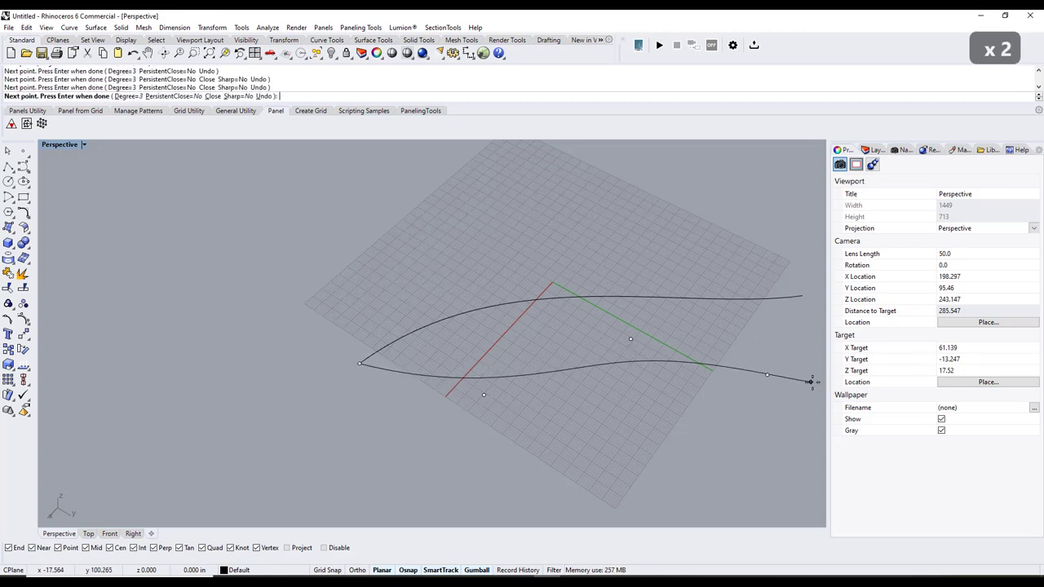
{"action": "right_click_drag", "start_coordinate": [731, 400], "coordinate": [569, 403], "text": "shift"}
Step: Draw a straight two-point curve connecting the open ends of the two rails and select it
{"action": "left_click", "coordinate": [23, 165]}
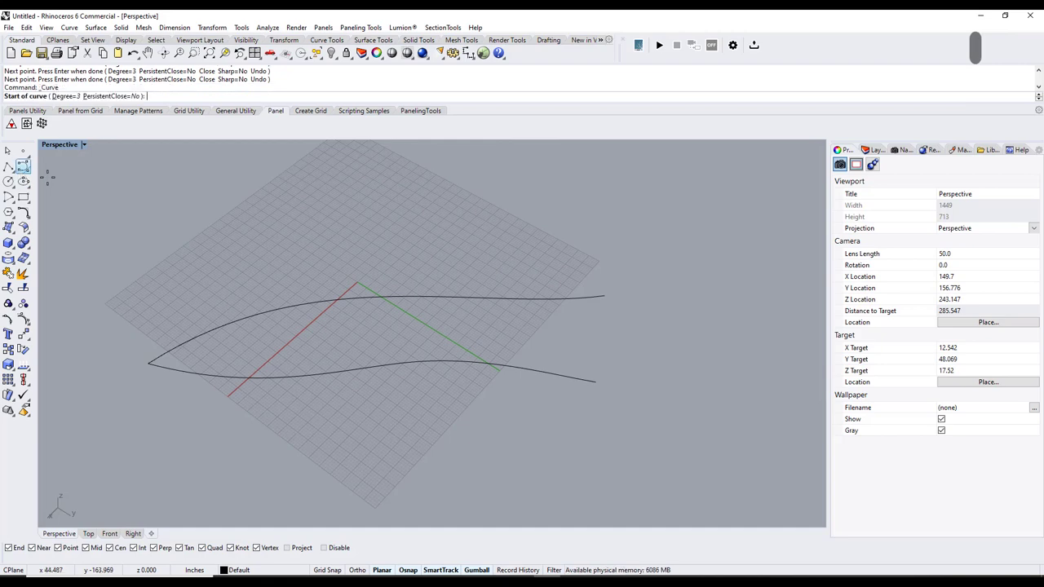
{"action": "left_click", "coordinate": [606, 295]}
{"action": "left_click", "coordinate": [599, 380]}
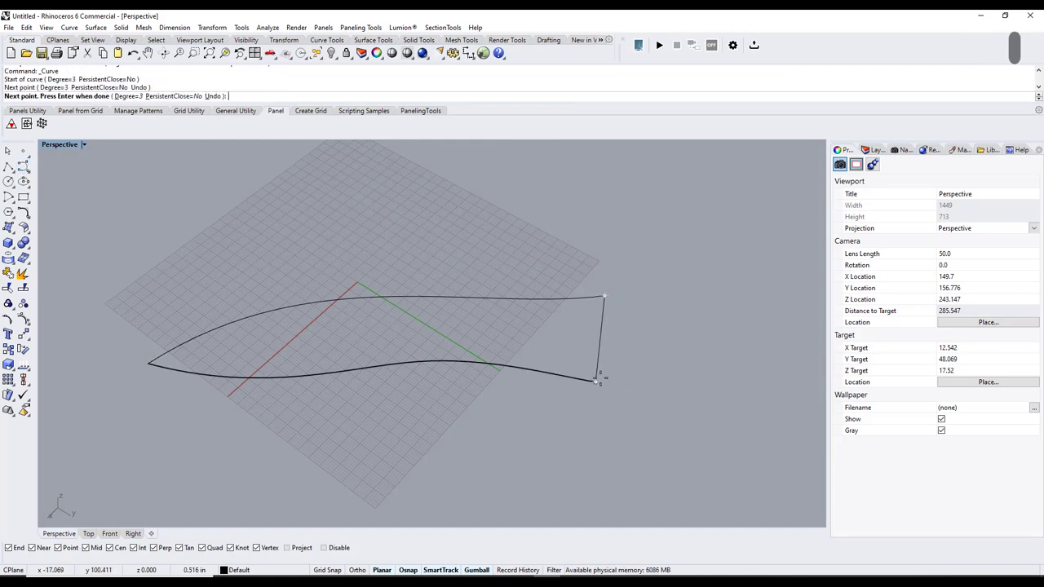
{"action": "key", "text": "Return"}
{"action": "left_click", "coordinate": [602, 369]}
{"action": "right_click_drag", "start_coordinate": [606, 369], "coordinate": [565, 354]}
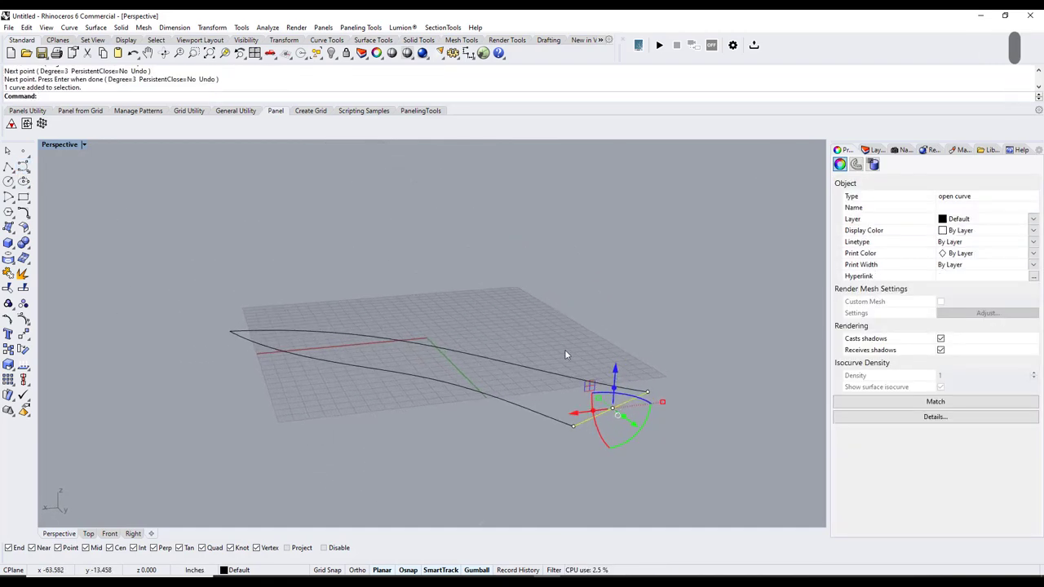
{"action": "type", "text": "rebuild"}
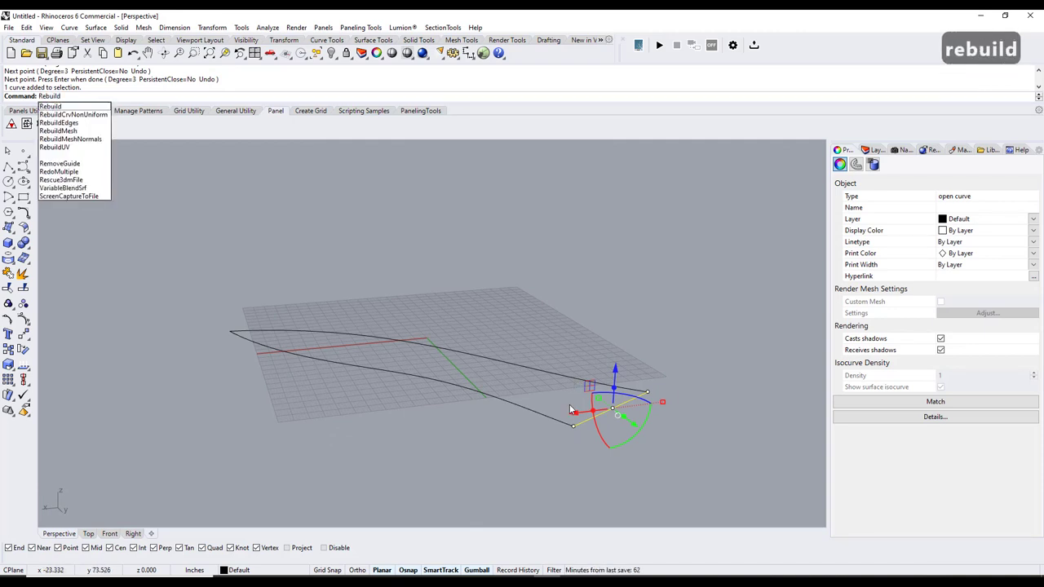
{"action": "key", "text": "Escape"}
{"action": "key", "text": "Escape"}
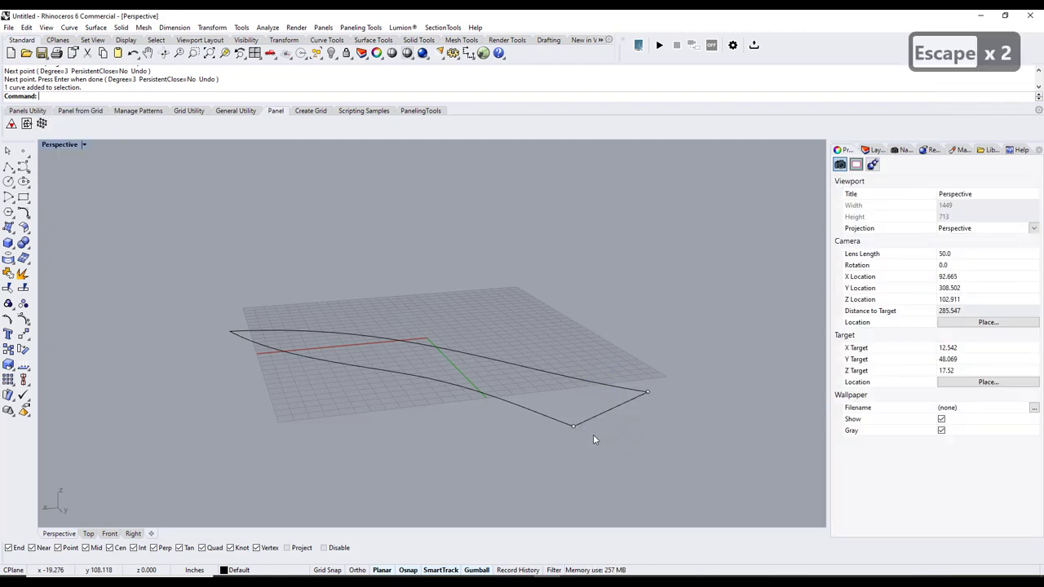
{"action": "key", "text": "Escape"}
{"action": "left_click", "coordinate": [608, 413]}
{"action": "key", "text": "Escape"}
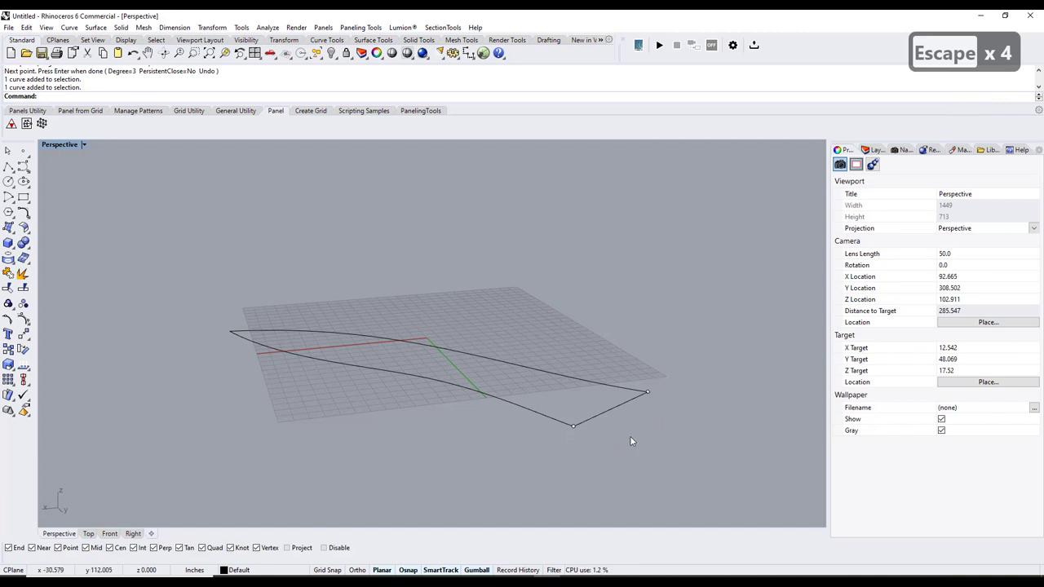
{"action": "key", "text": "Escape"}
{"action": "key", "text": "Escape"}
Step: Try rebuilding the straight connecting curve with 4 points and degree 2, and undo the rebuild
{"action": "left_click", "coordinate": [619, 412]}
{"action": "type", "text": "rebu"}
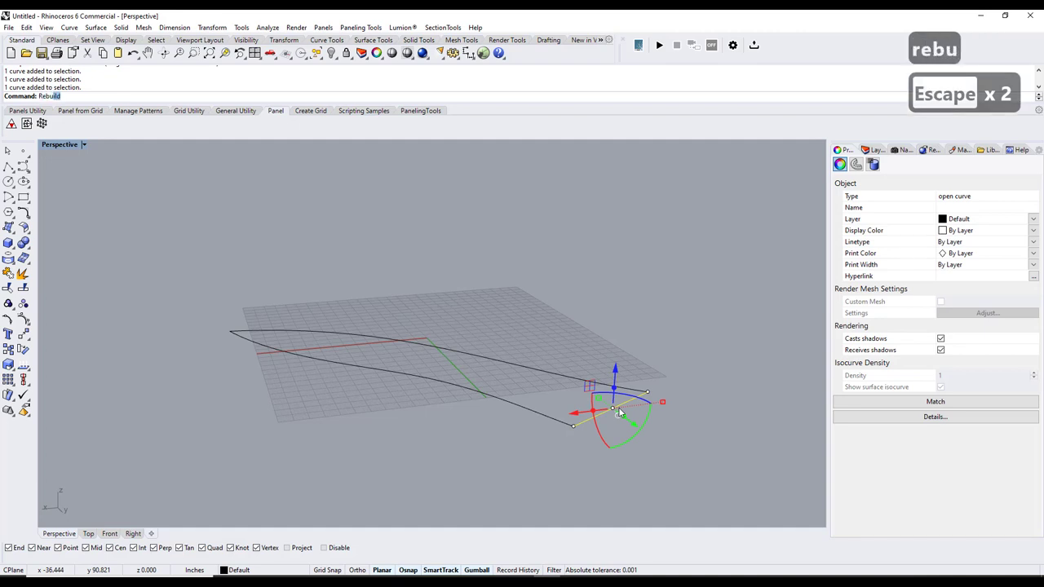
{"action": "type", "text": "io"}
{"action": "key", "text": "BackSpace"}
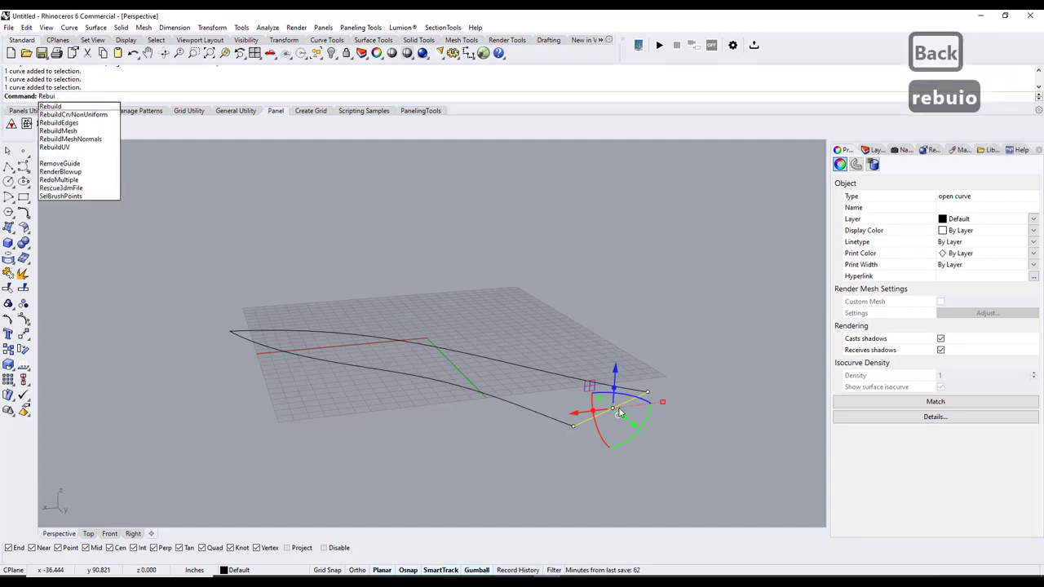
{"action": "type", "text": "ld"}
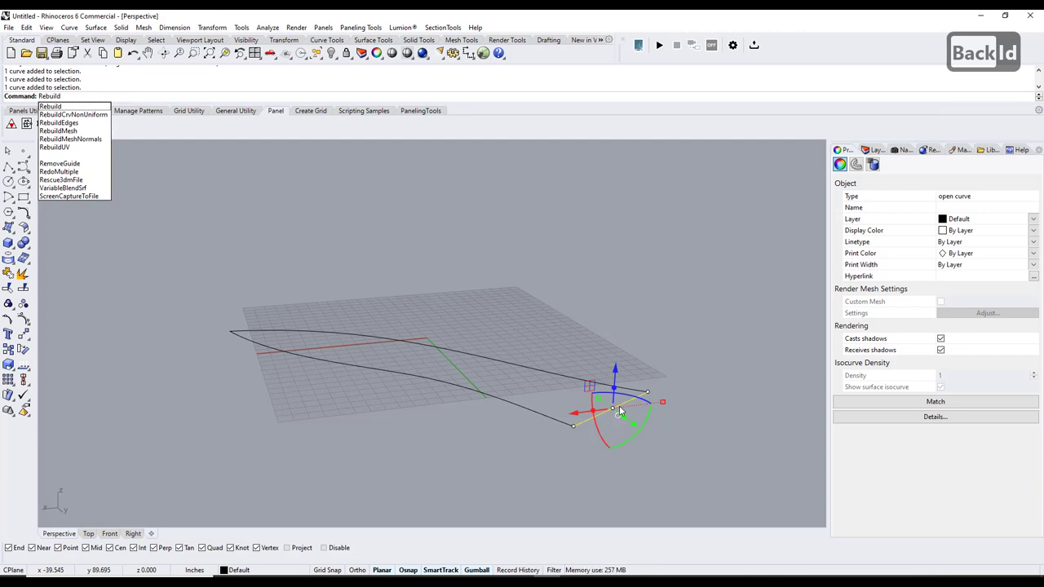
{"action": "key", "text": "Return"}
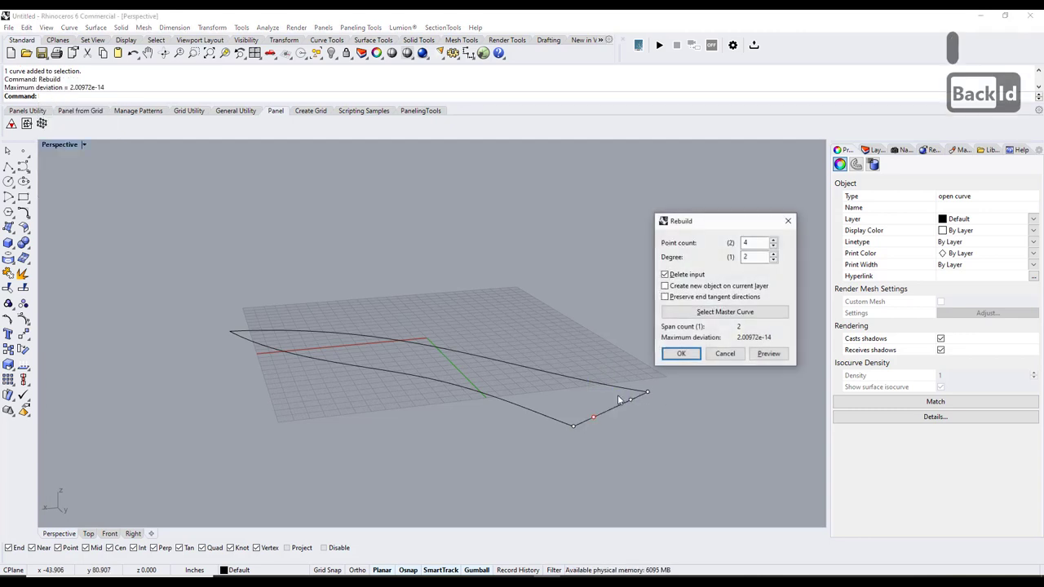
{"action": "left_click", "coordinate": [686, 354]}
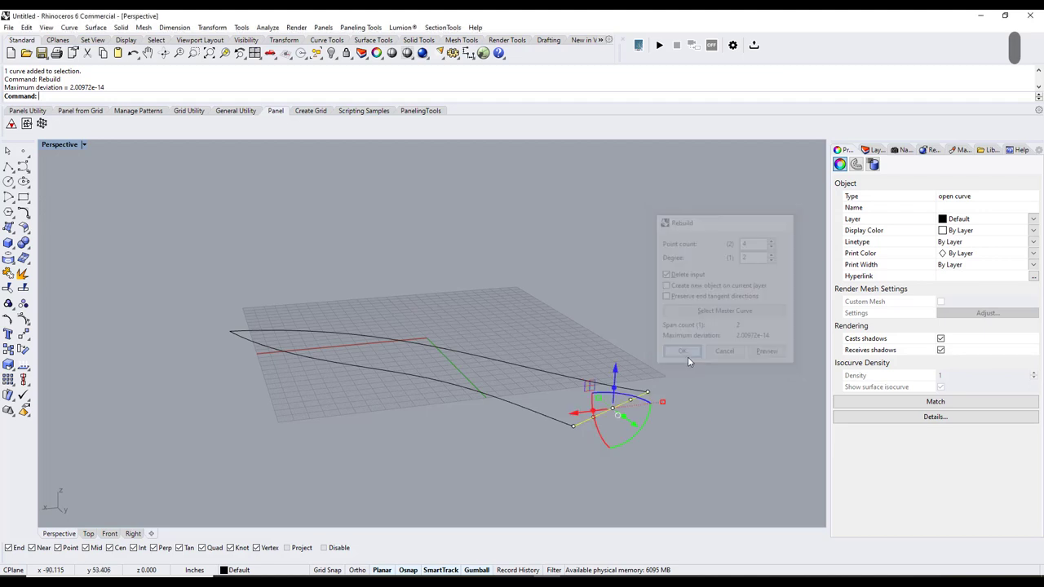
{"action": "key", "text": "ctrl+z"}
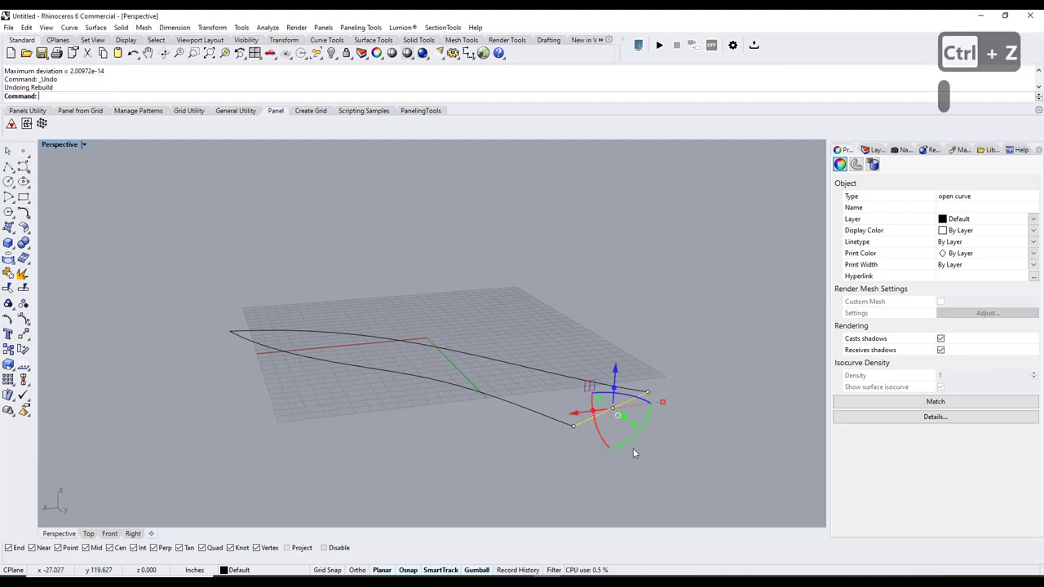
Step: Rebuild the straight connecting curve with a point count of 4 and degree 2, deleting the input curve
{"action": "type", "text": "rebuild"}
{"action": "key", "text": "Return"}
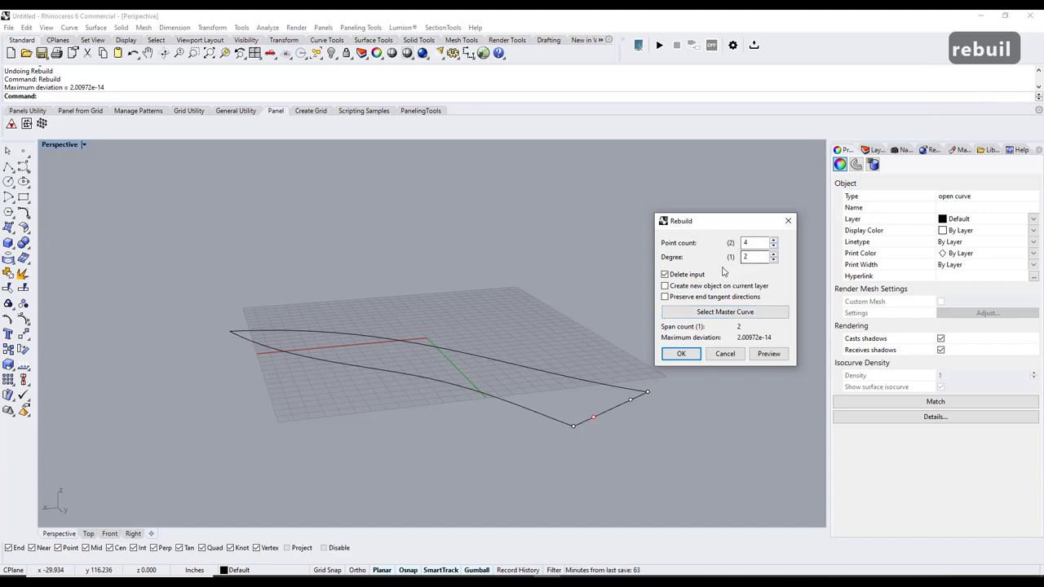
{"action": "double_click", "coordinate": [744, 242]}
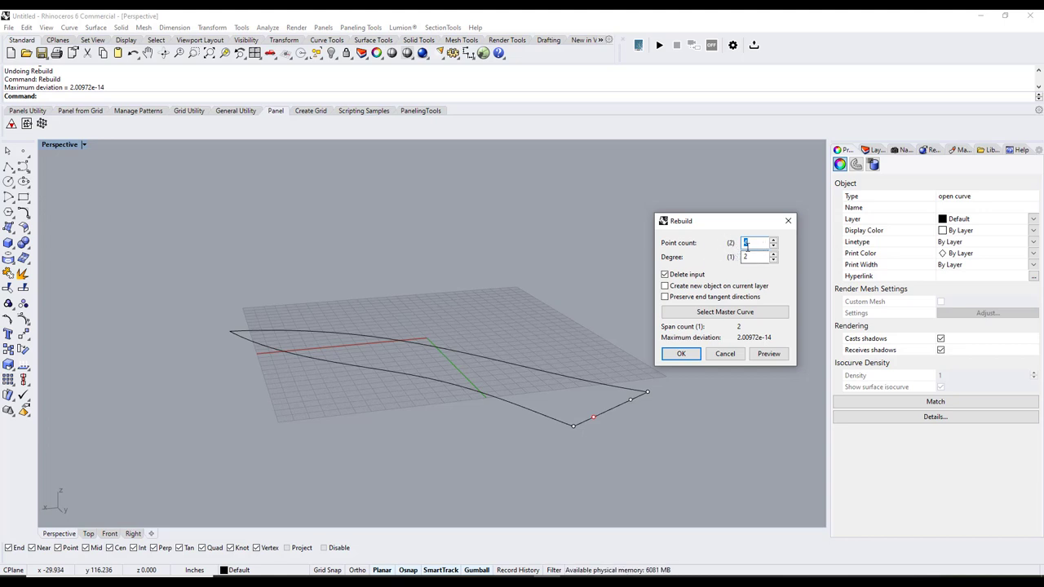
{"action": "left_click", "coordinate": [682, 354]}
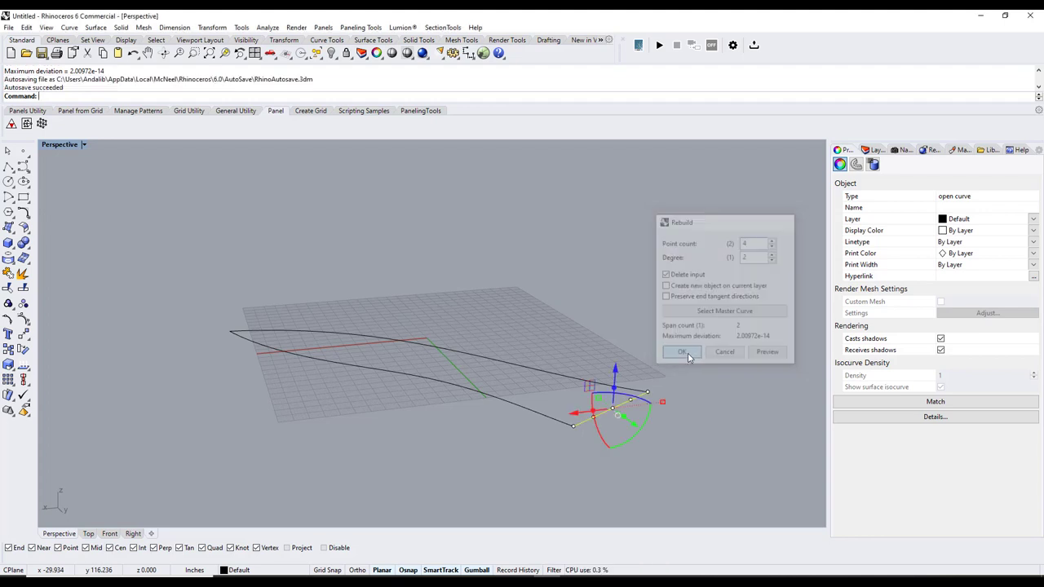
{"action": "right_click_drag", "start_coordinate": [657, 438], "coordinate": [674, 447]}
{"action": "key", "text": "Escape"}
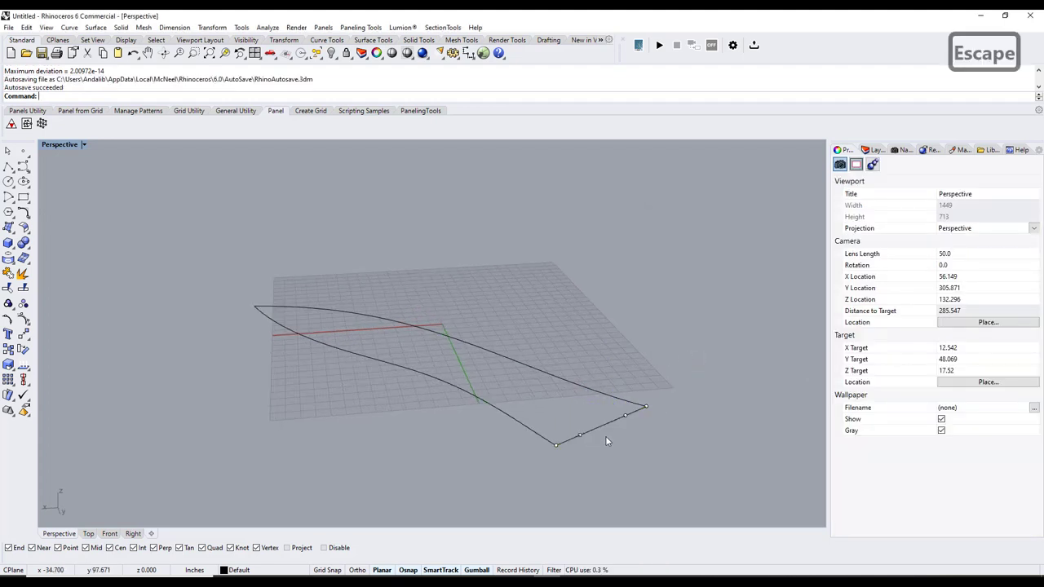
Step: Lower the two middle control points of the connecting curve so it sags below the two rails
{"action": "right_click_drag", "start_coordinate": [606, 435], "coordinate": [565, 449]}
{"action": "left_click_drag", "start_coordinate": [583, 425], "coordinate": [646, 395]}
{"action": "left_click_drag", "start_coordinate": [600, 418], "coordinate": [616, 440]}
{"action": "key", "text": "Escape"}
{"action": "key", "text": "Escape"}
{"action": "key", "text": "Escape"}
{"action": "right_click_drag", "start_coordinate": [536, 344], "coordinate": [664, 305]}
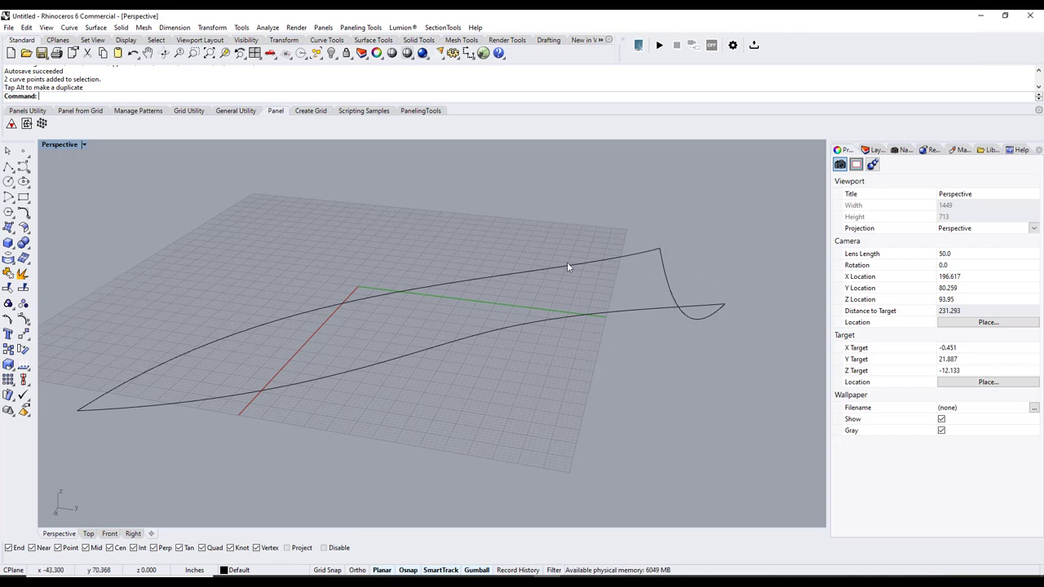
{"action": "right_click_drag", "start_coordinate": [502, 325], "coordinate": [432, 339]}
{"action": "type", "text": "Sweep1"}
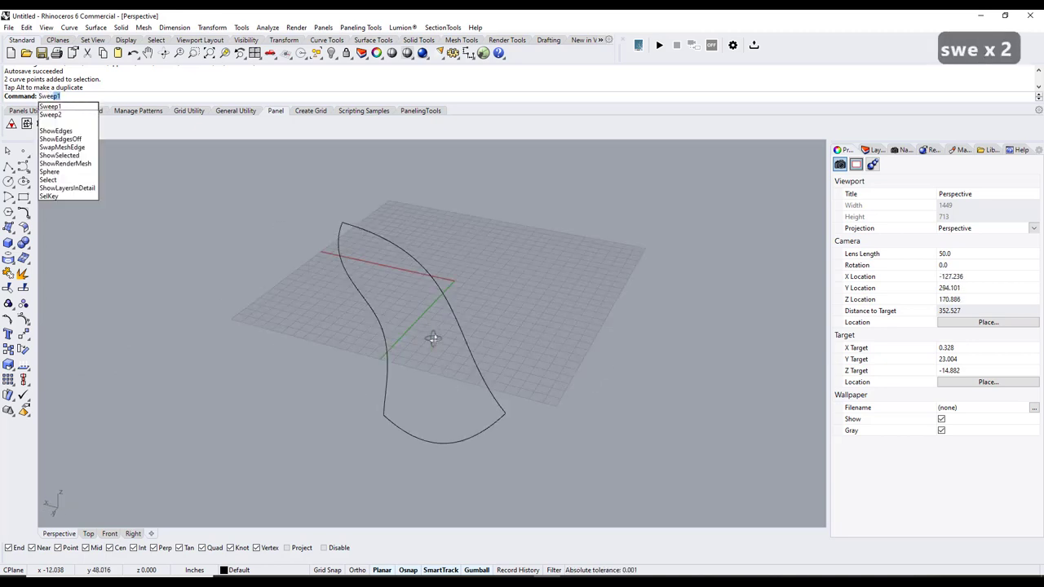
{"action": "key", "text": "Return"}
{"action": "key", "text": "Escape"}
{"action": "key", "text": "Escape"}
{"action": "key", "text": "Escape"}
Step: Create a Sweep2 surface using the two wavy curves as rails and the sagging curve as cross section, leaving cross sections unchanged
{"action": "type", "text": "Swe"}
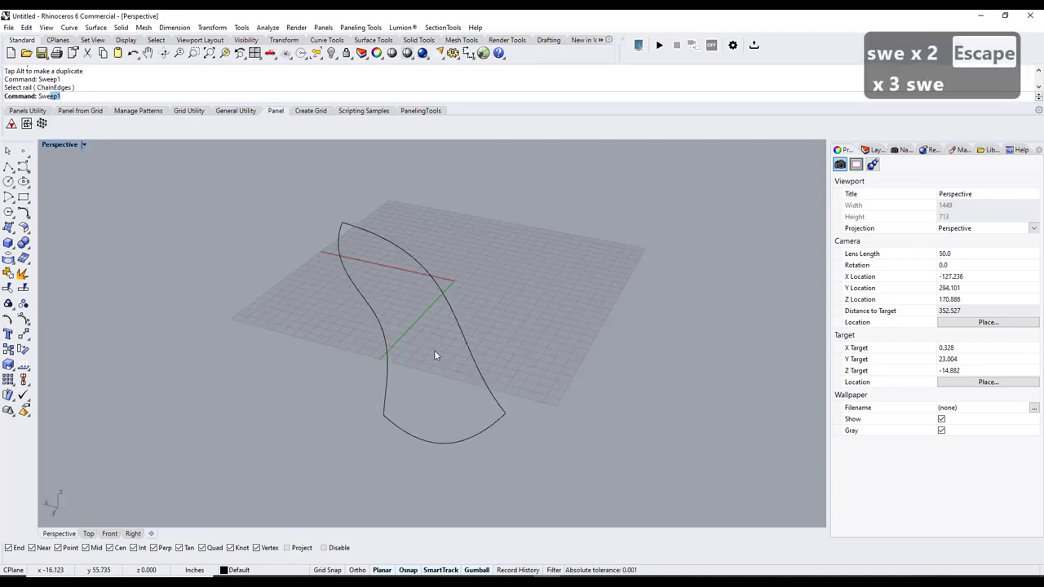
{"action": "left_click", "coordinate": [67, 115]}
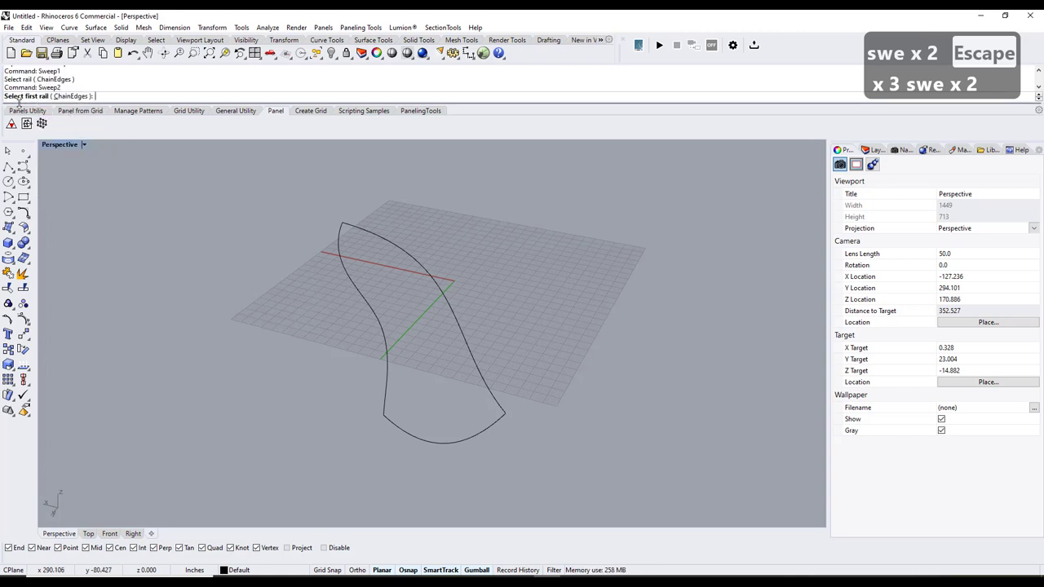
{"action": "left_click", "coordinate": [345, 253]}
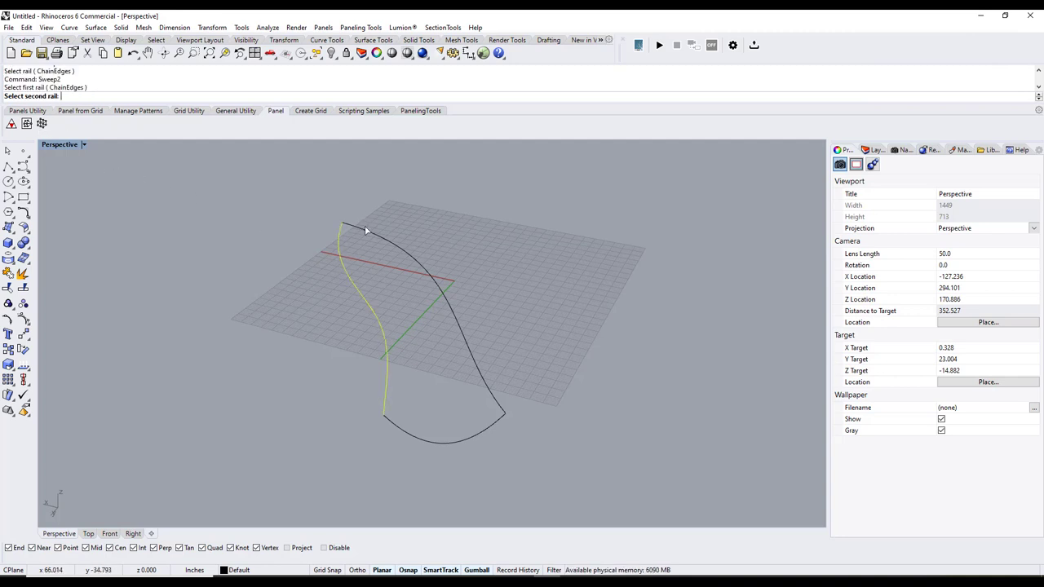
{"action": "left_click", "coordinate": [364, 233]}
{"action": "left_click", "coordinate": [448, 444]}
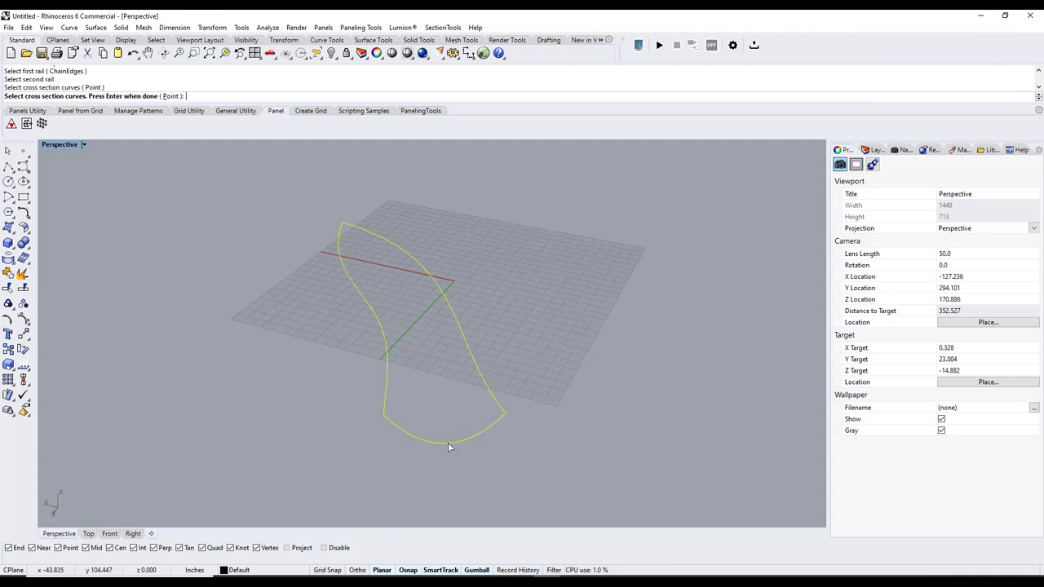
{"action": "right_click_drag", "start_coordinate": [354, 436], "coordinate": [466, 416]}
{"action": "key", "text": "Return"}
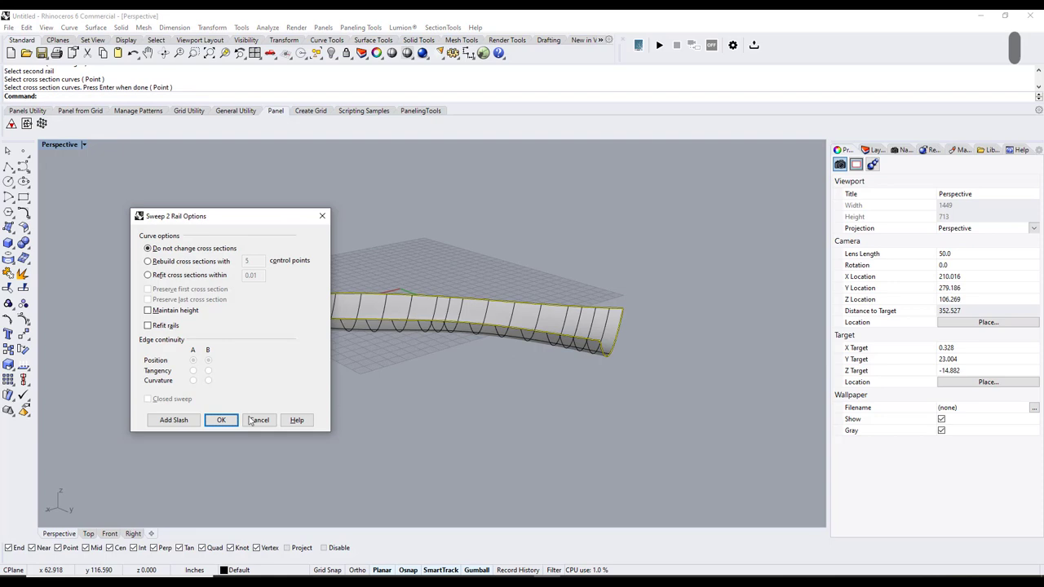
{"action": "left_click", "coordinate": [219, 420]}
Step: Examine the two-rail swept surface from several sides, including its pointed end and its open end
{"action": "right_click_drag", "start_coordinate": [366, 357], "coordinate": [209, 357]}
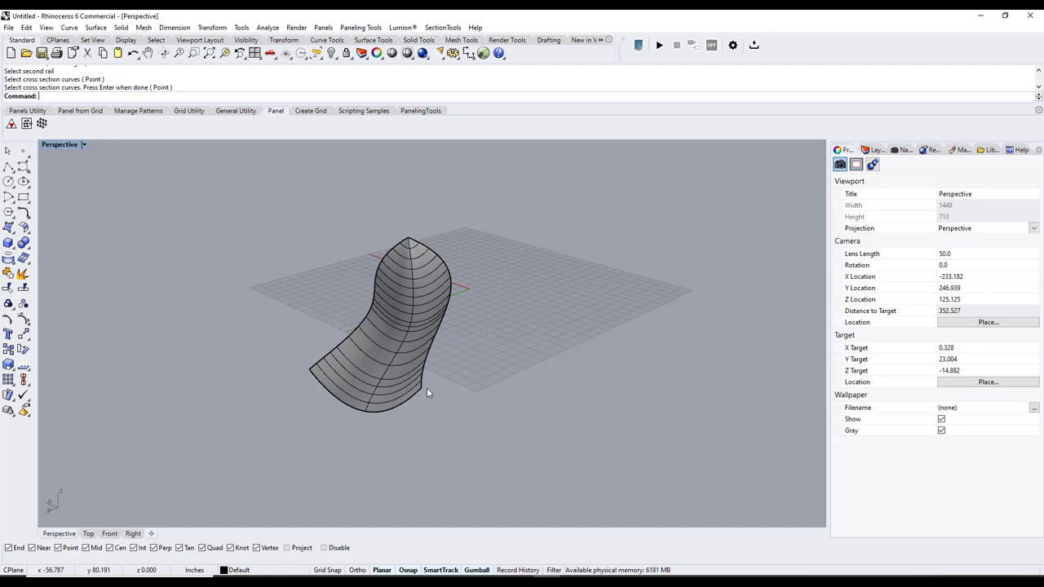
{"action": "right_click_drag", "start_coordinate": [272, 342], "coordinate": [550, 347]}
{"action": "scroll", "coordinate": [318, 397], "scroll_direction": "up", "scroll_amount": 3}
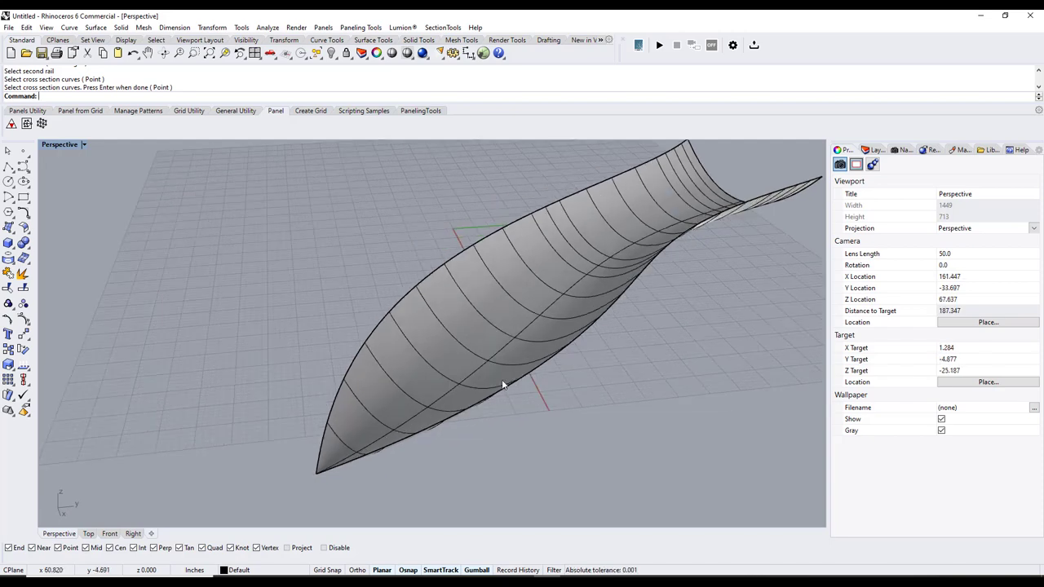
{"action": "right_click_drag", "start_coordinate": [503, 384], "coordinate": [473, 375]}
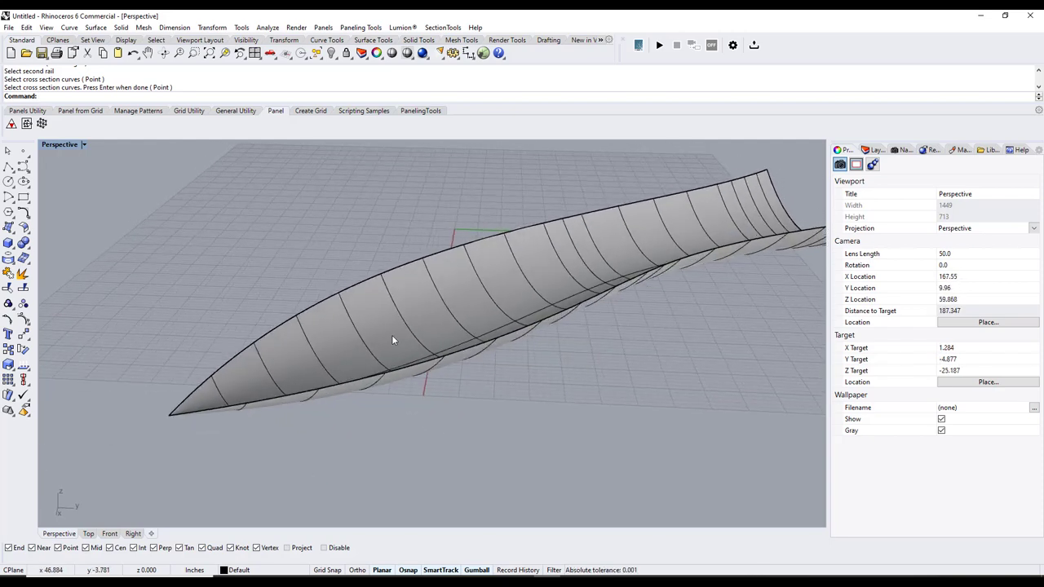
{"action": "mouse_move", "coordinate": [376, 365]}
{"action": "right_mouse_down"}
{"action": "mouse_move", "coordinate": [424, 317]}
{"action": "mouse_move", "coordinate": [374, 356]}
{"action": "right_mouse_up"}
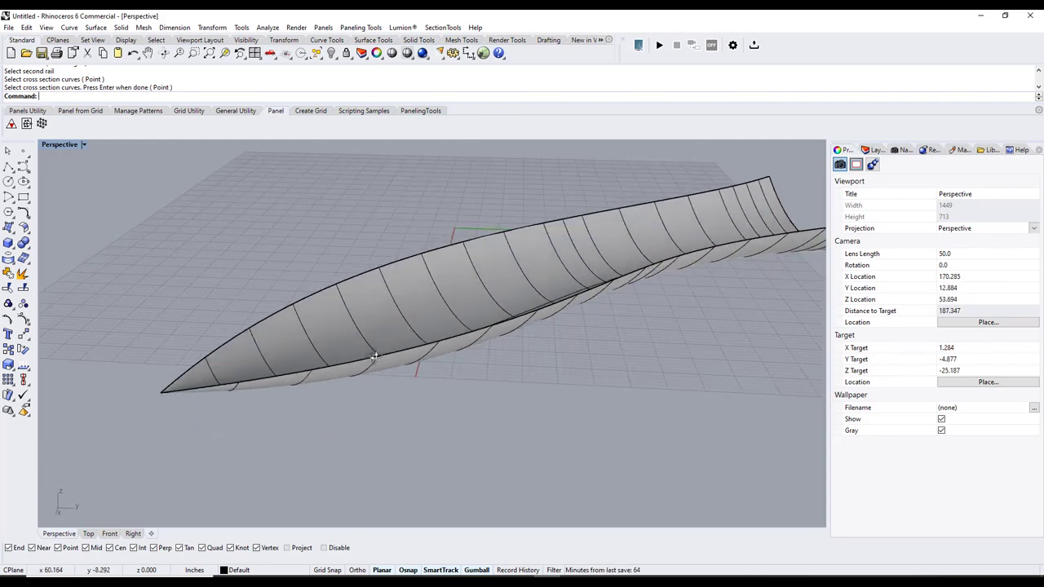
{"action": "right_click_drag", "start_coordinate": [460, 310], "coordinate": [774, 204]}
{"action": "scroll", "coordinate": [364, 233], "scroll_direction": "up", "scroll_amount": 5}
{"action": "scroll", "coordinate": [383, 238], "scroll_direction": "down", "scroll_amount": 5}
Step: Delete the swept surface with its three curves, and draw a straight two-point curve on the ground plane roughly parallel to the red axis
{"action": "left_click_drag", "start_coordinate": [109, 439], "coordinate": [109, 438]}
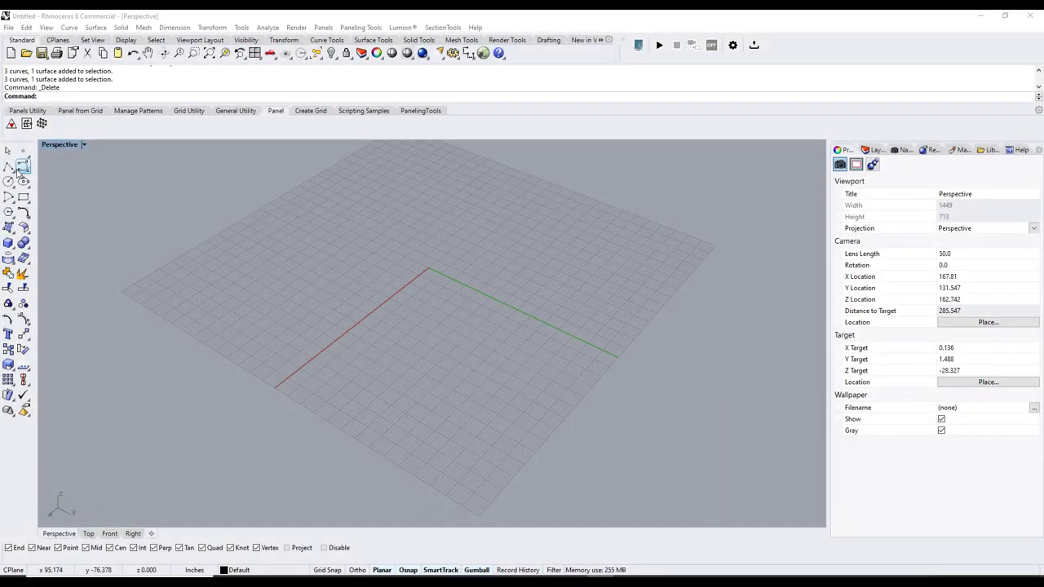
{"action": "left_click", "coordinate": [20, 168]}
{"action": "left_click", "coordinate": [173, 380]}
{"action": "left_click", "coordinate": [405, 219]}
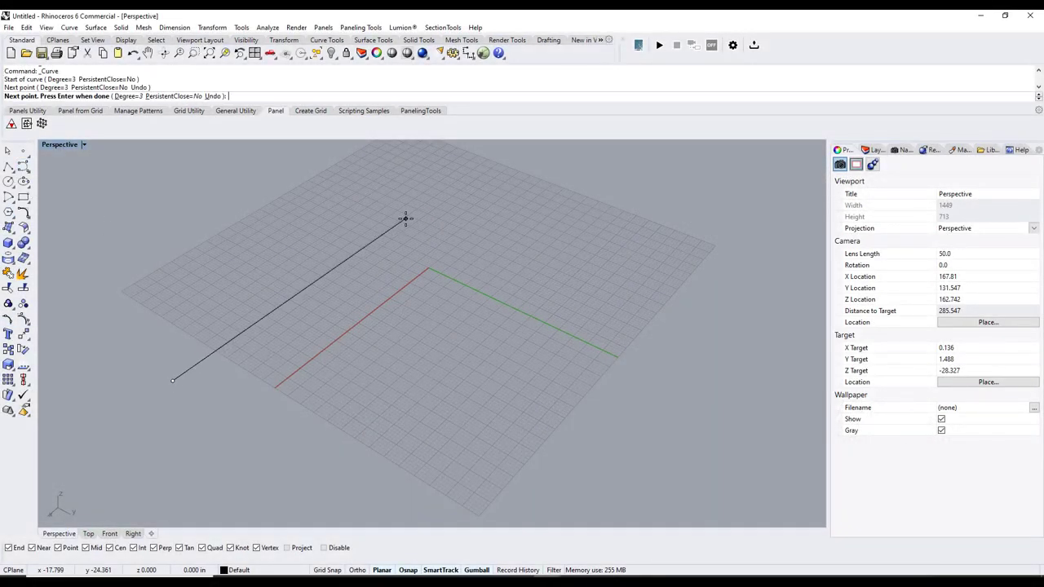
{"action": "key", "text": "Return"}
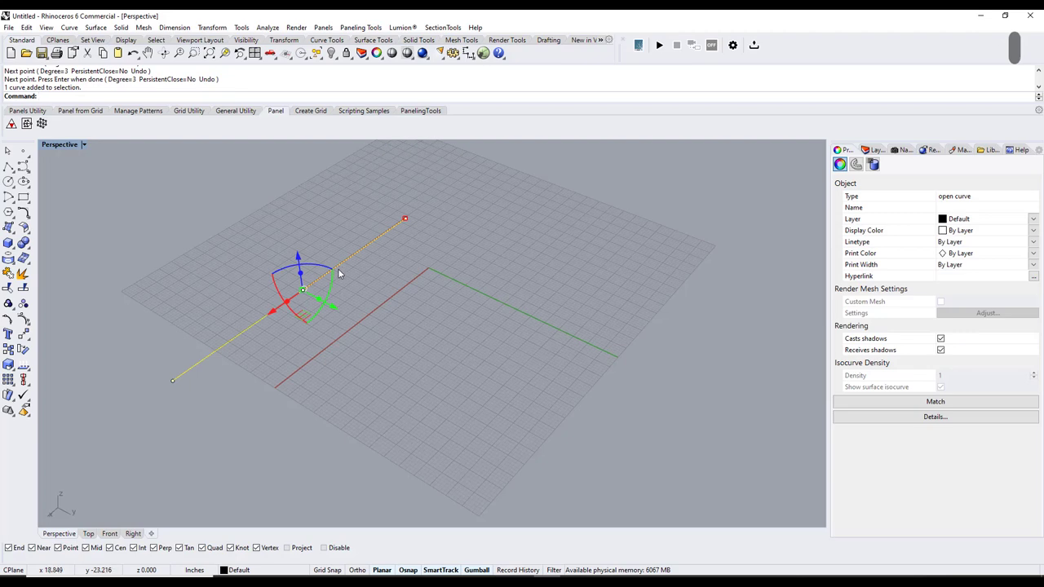
{"action": "key", "text": "Escape"}
{"action": "key", "text": "Escape"}
{"action": "key", "text": "Escape"}
Step: Rebuild the new straight curve with a point count of 4 and degree 2
{"action": "left_click", "coordinate": [332, 278]}
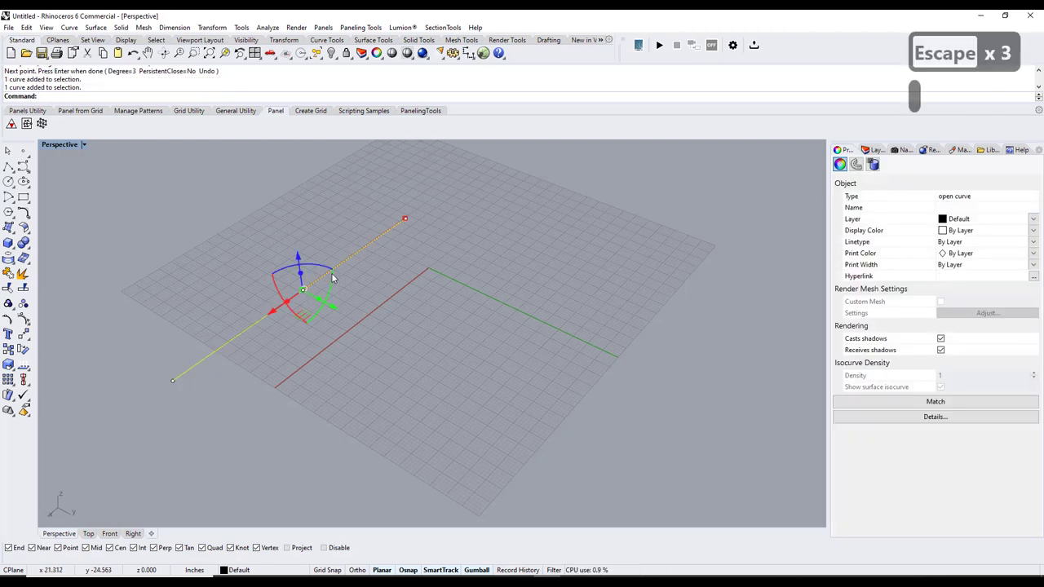
{"action": "type", "text": "rebuild"}
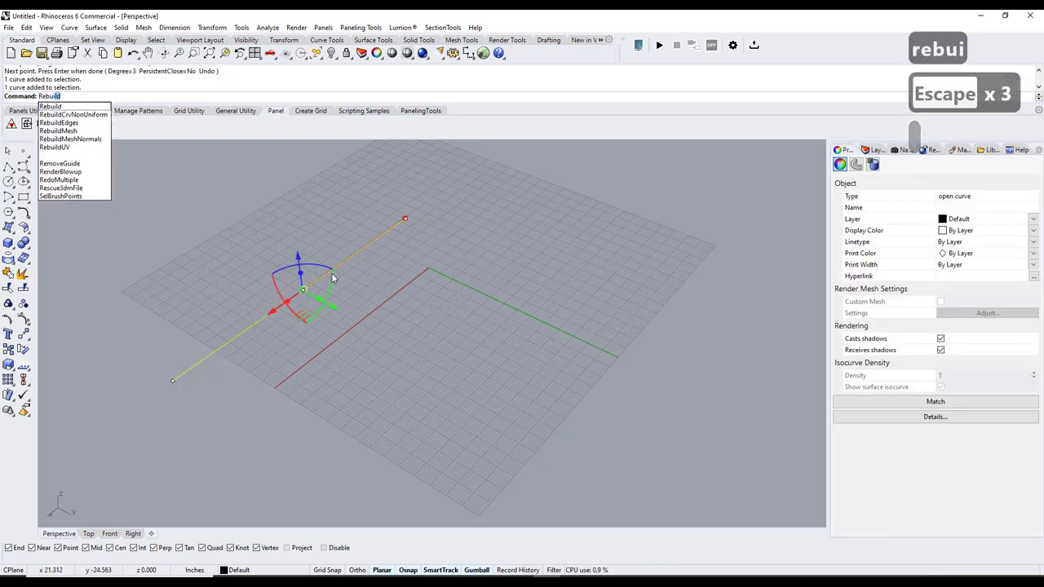
{"action": "key", "text": "Return"}
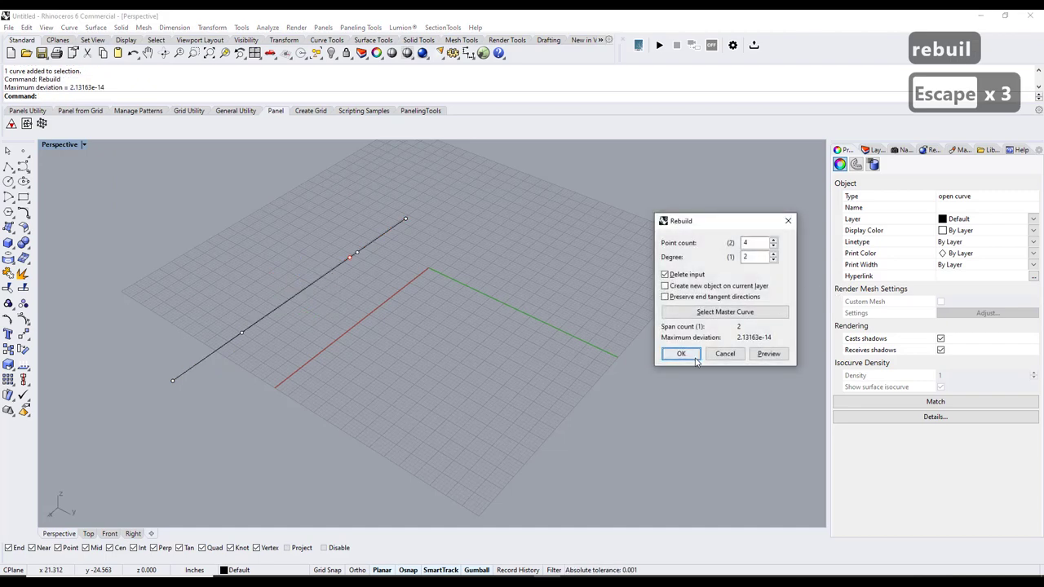
{"action": "left_click", "coordinate": [687, 353]}
Step: Raise the two middle control points of the rebuilt curve vertically to bend it into a tall arch
{"action": "left_click", "coordinate": [228, 393]}
{"action": "left_click_drag", "start_coordinate": [224, 398], "coordinate": [412, 220]}
{"action": "left_click_drag", "start_coordinate": [300, 263], "coordinate": [283, 159]}
{"action": "key", "text": "Escape"}
{"action": "key", "text": "Escape"}
{"action": "key", "text": "Escape"}
Step: Copy the arch curve from its front endpoint to a spot on the ground plane near the front end of the red axis
{"action": "left_click", "coordinate": [217, 280]}
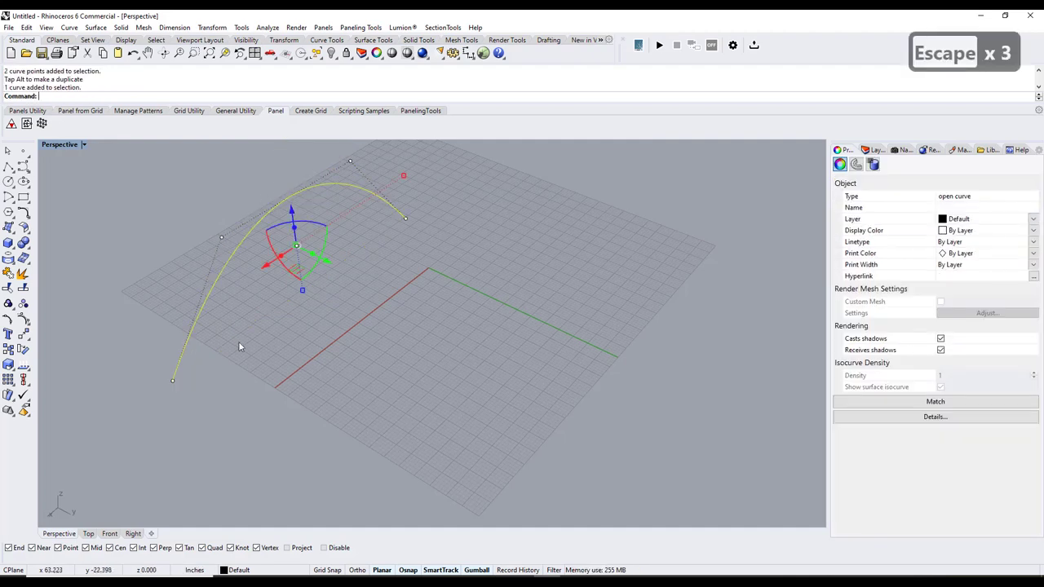
{"action": "right_click_drag", "start_coordinate": [238, 341], "coordinate": [262, 341]}
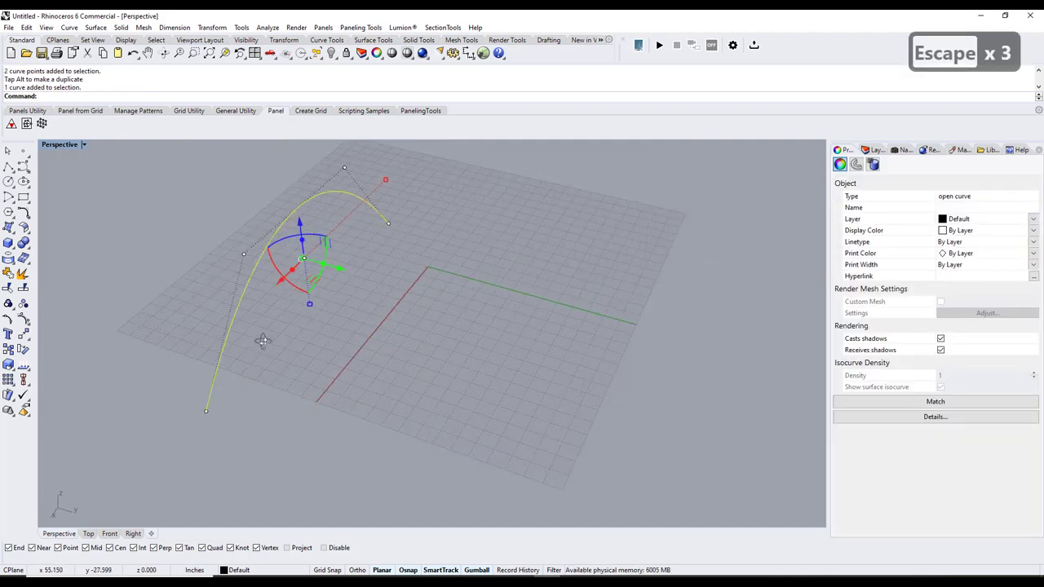
{"action": "type", "text": "C"}
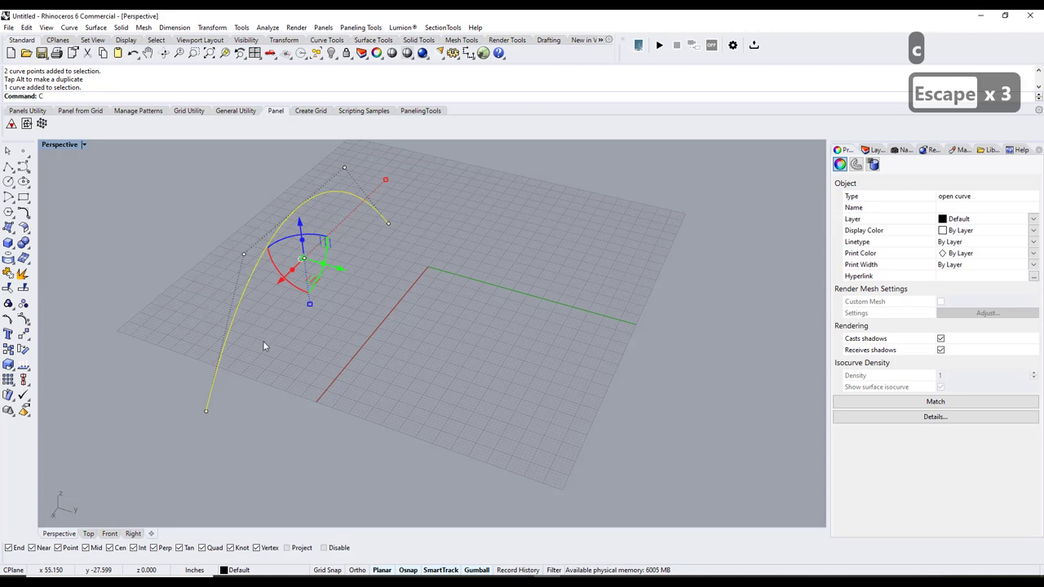
{"action": "type", "text": "p"}
{"action": "key", "text": "Return"}
{"action": "left_click", "coordinate": [206, 410]}
{"action": "left_click", "coordinate": [341, 413]}
{"action": "key", "text": "Escape"}
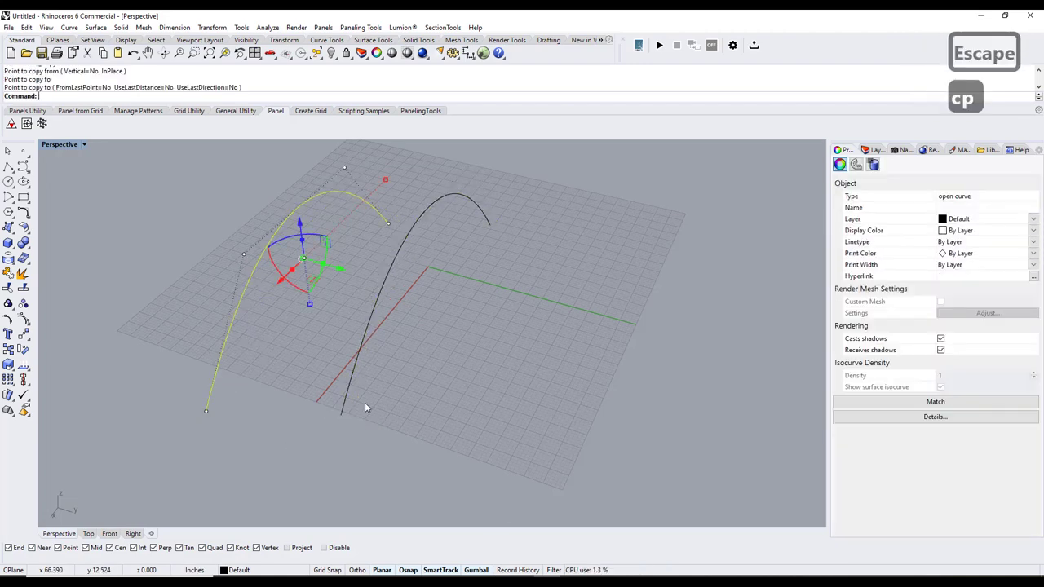
{"action": "key", "text": "Escape"}
Step: Rotate the copied arch 90 degrees about its front endpoint with Ortho on, so that it runs parallel to the green axis
{"action": "left_click", "coordinate": [337, 418]}
{"action": "type", "text": "RO"}
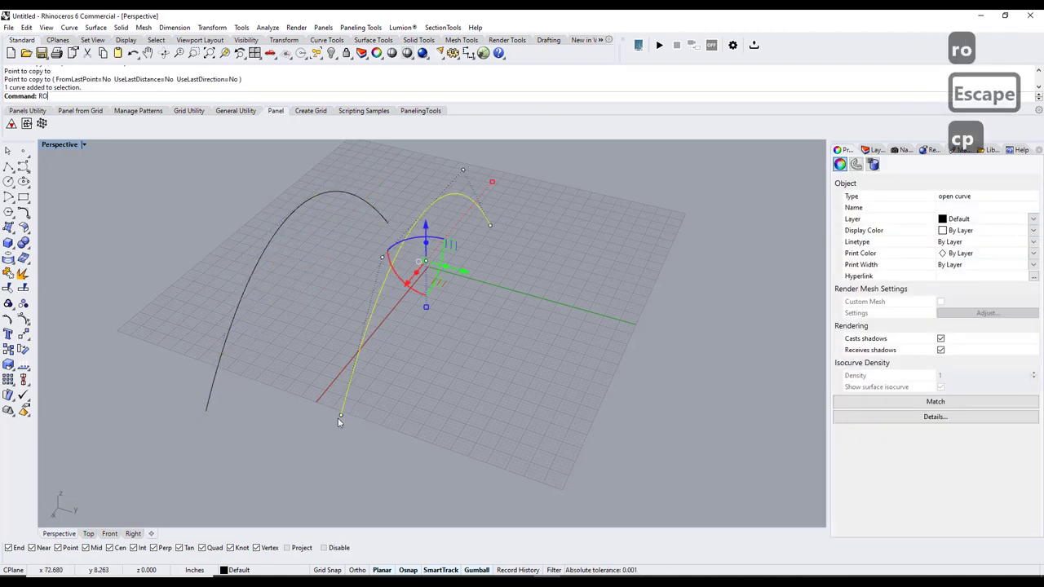
{"action": "key", "text": "Return"}
{"action": "left_click", "coordinate": [341, 414]}
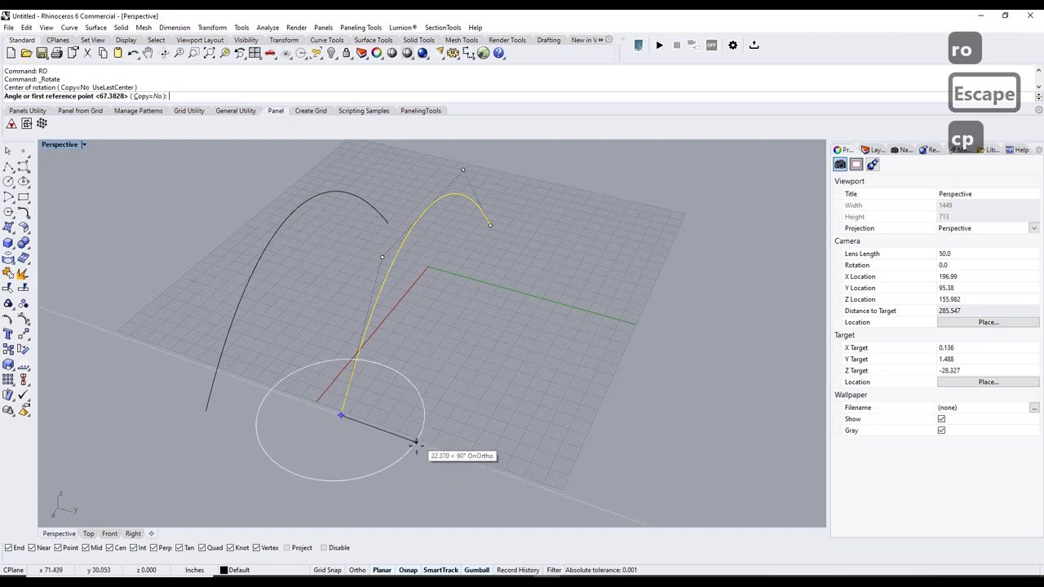
{"action": "left_click", "coordinate": [406, 331]}
{"action": "key", "text": "F8"}
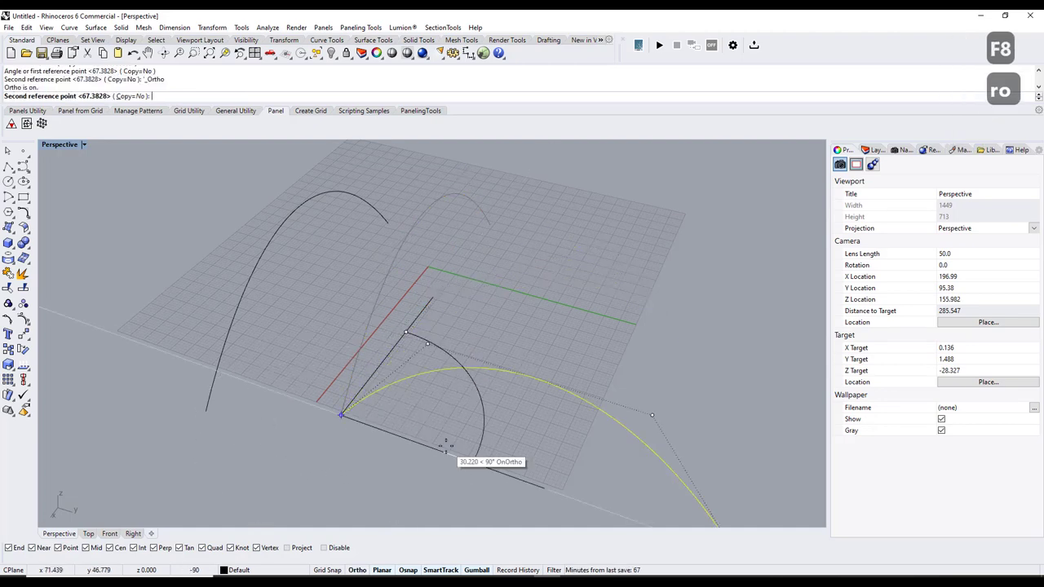
{"action": "left_click", "coordinate": [445, 445]}
{"action": "left_click", "coordinate": [403, 420]}
{"action": "type", "text": "m"}
{"action": "key", "text": "Return"}
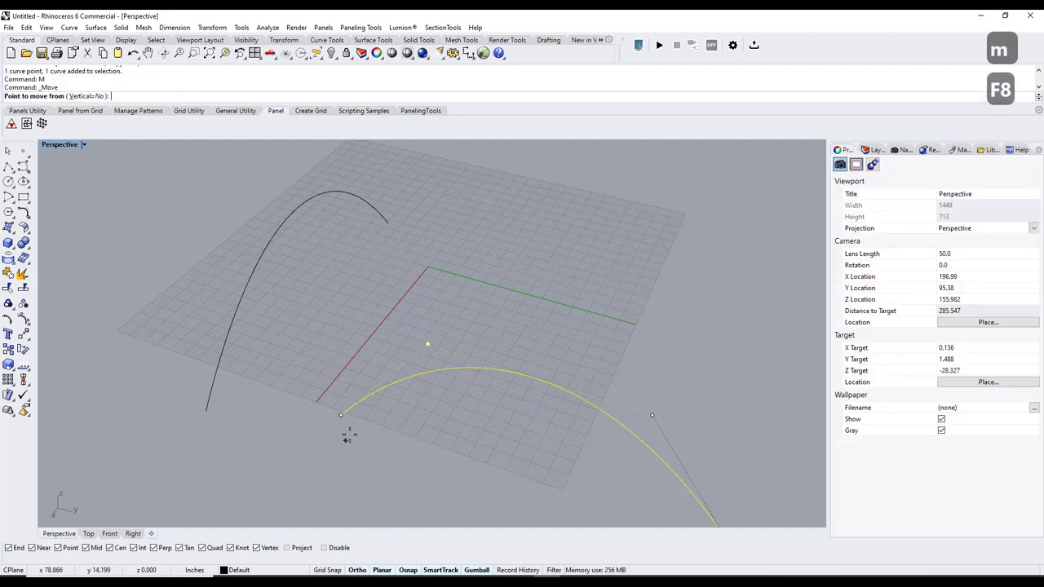
{"action": "left_click", "coordinate": [341, 414]}
{"action": "key", "text": "Escape"}
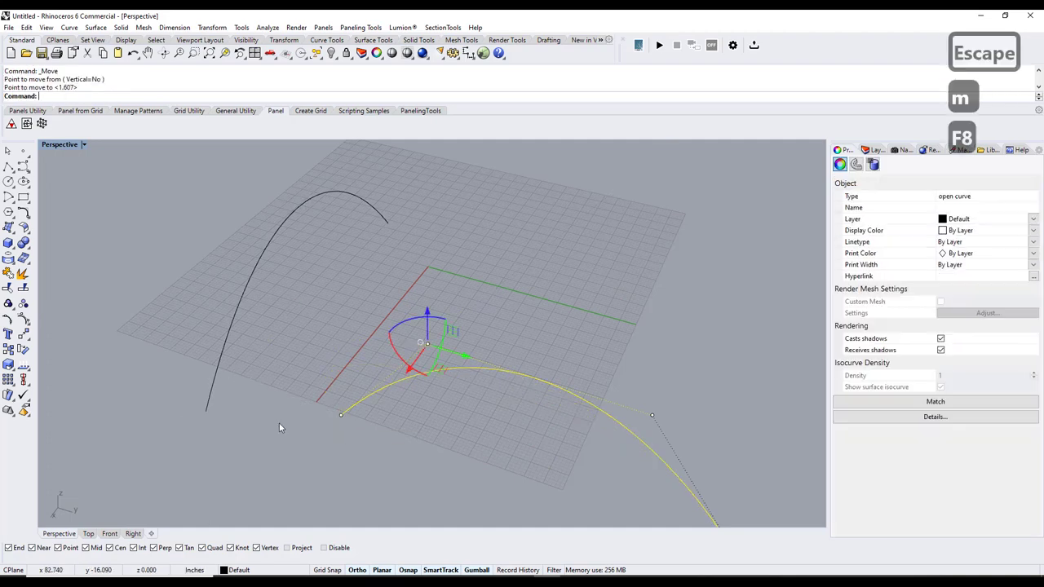
{"action": "key", "text": "Escape"}
{"action": "key", "text": "Escape"}
Step: Move the rotated arch by its near endpoint onto the front endpoint of the original arch
{"action": "left_click", "coordinate": [363, 399]}
{"action": "type", "text": "m"}
{"action": "key", "text": "Return"}
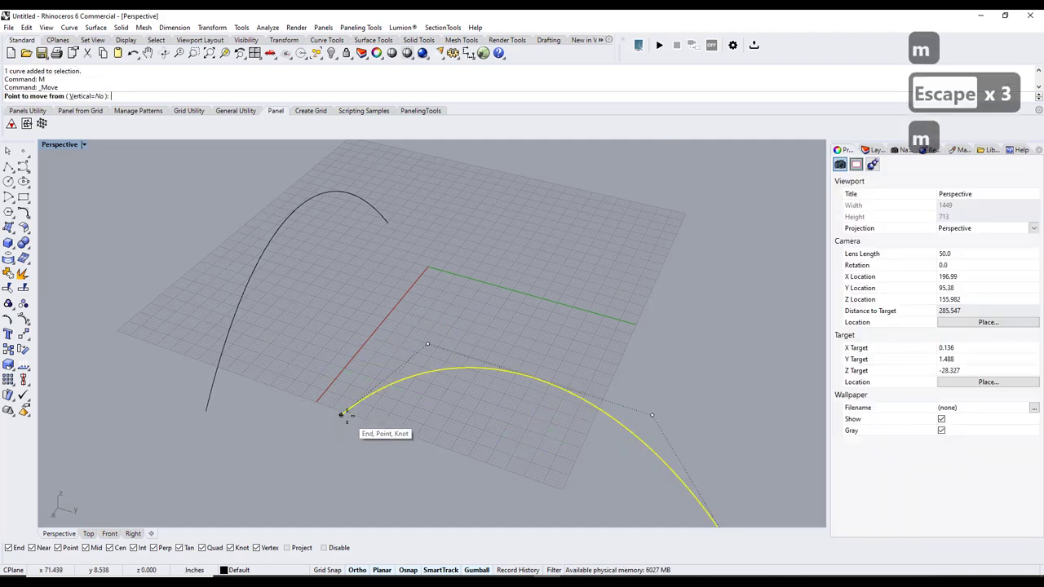
{"action": "left_click", "coordinate": [341, 415]}
{"action": "left_click", "coordinate": [207, 412]}
{"action": "right_click_drag", "start_coordinate": [442, 285], "coordinate": [484, 303]}
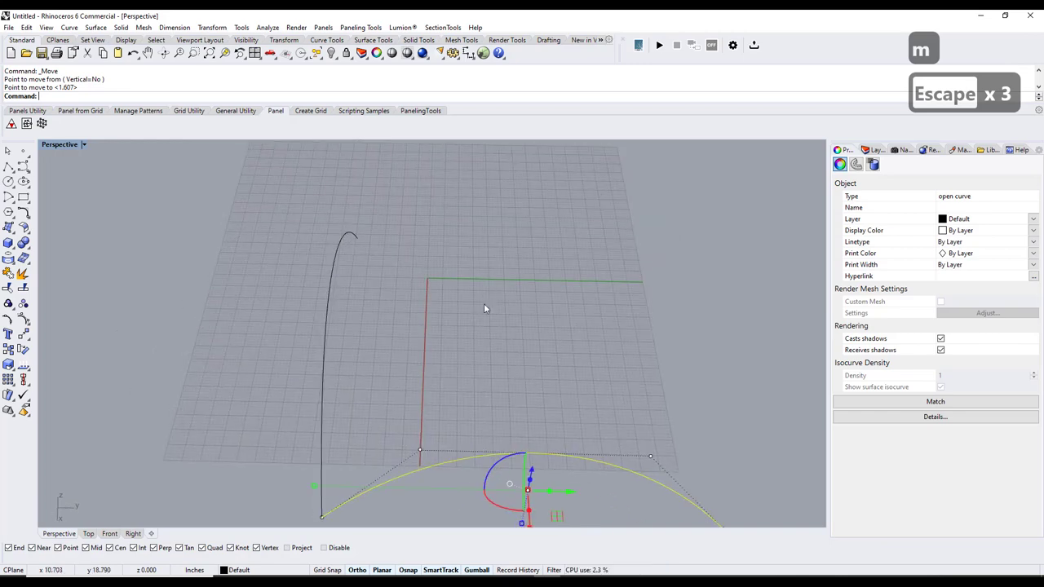
{"action": "scroll", "coordinate": [483, 303], "scroll_direction": "down", "scroll_amount": 3}
{"action": "key", "text": "Escape"}
{"action": "key", "text": "Escape"}
Step: Mirror the original arch across a line through the rotated arch's midpoint, parallel to the red axis, keeping the original
{"action": "left_click", "coordinate": [394, 303]}
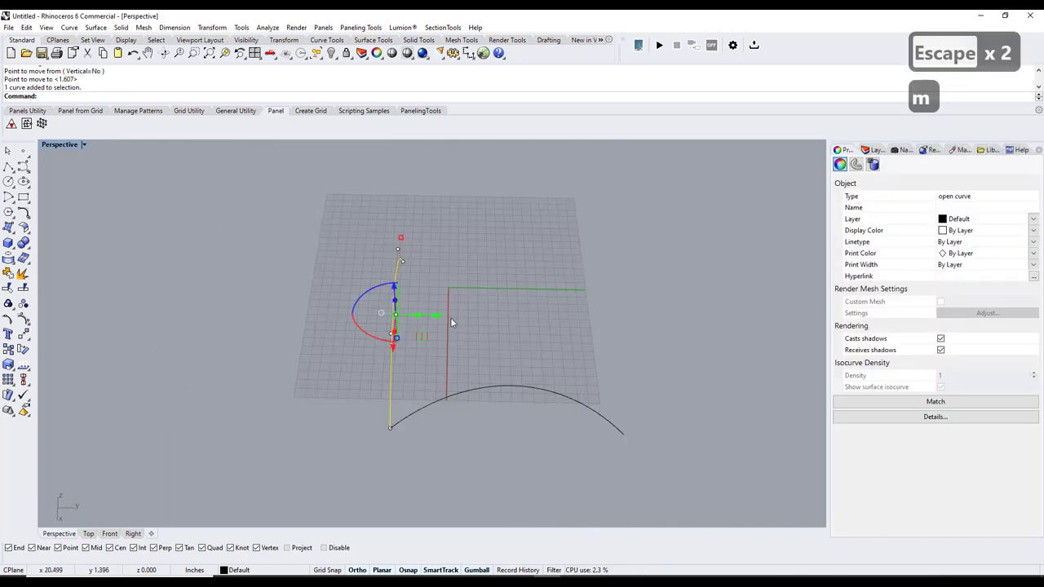
{"action": "type", "text": "mi"}
{"action": "key", "text": "Return"}
{"action": "left_click", "coordinate": [512, 385]}
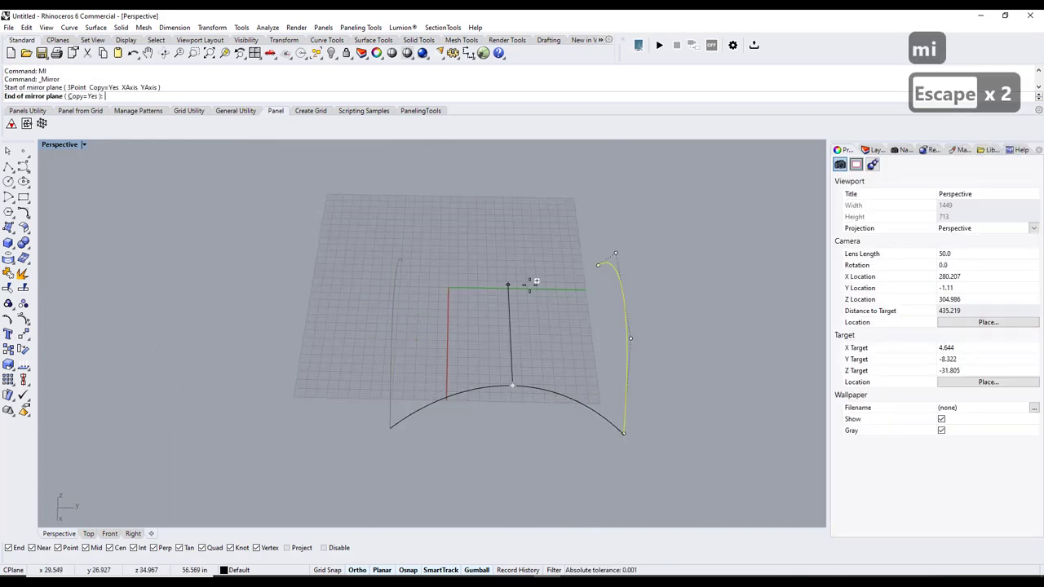
{"action": "left_click", "coordinate": [531, 281]}
{"action": "right_click_drag", "start_coordinate": [552, 342], "coordinate": [407, 304]}
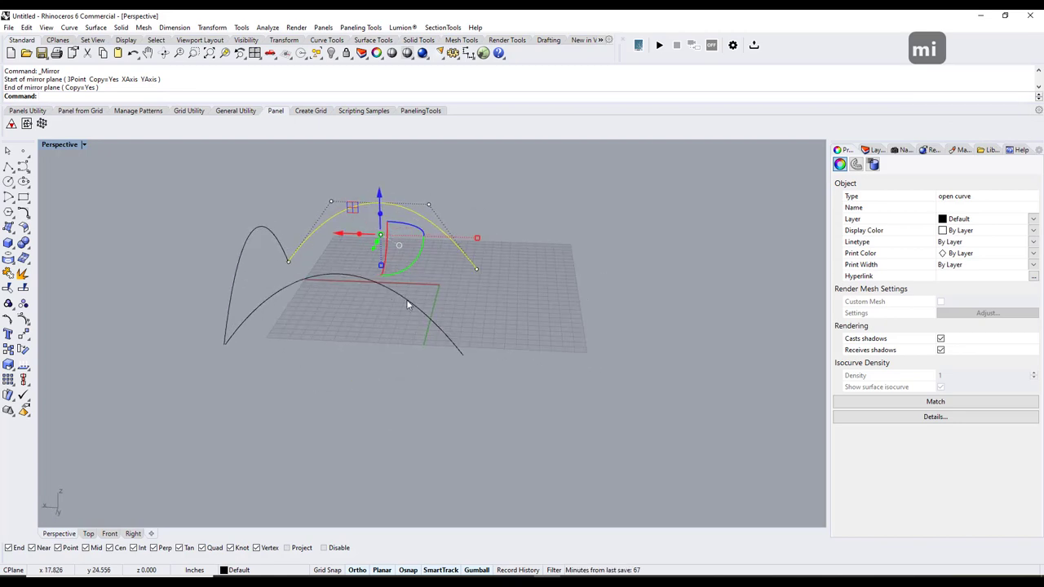
{"action": "key", "text": "Escape"}
{"action": "key", "text": "Escape"}
Step: Move the mirrored arch by its front endpoint onto the free endpoint of the rotated cross arch to close the gap
{"action": "left_click", "coordinate": [238, 264]}
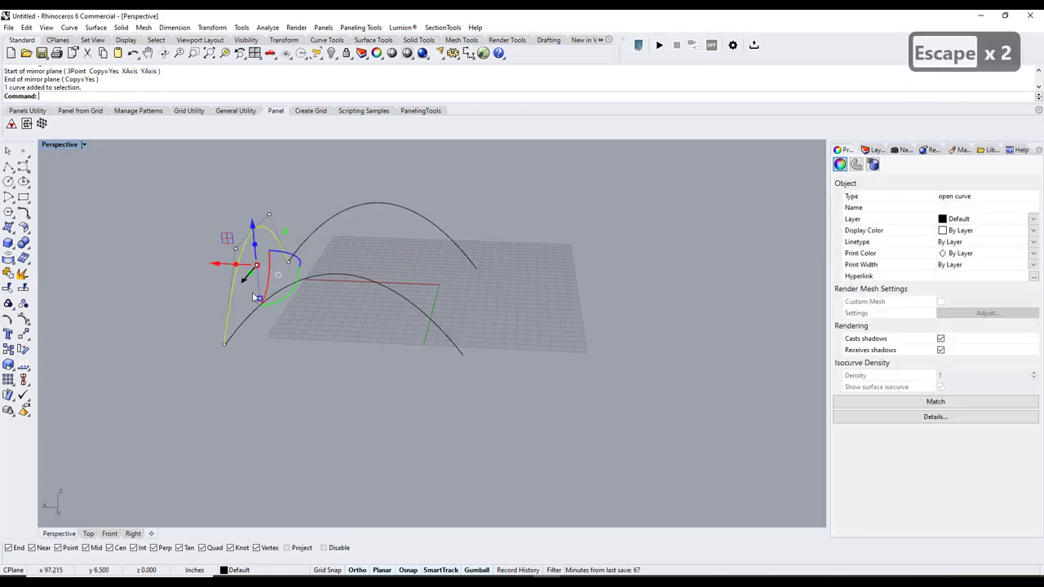
{"action": "key", "text": "Escape"}
{"action": "scroll", "coordinate": [287, 352], "scroll_direction": "up", "scroll_amount": 5}
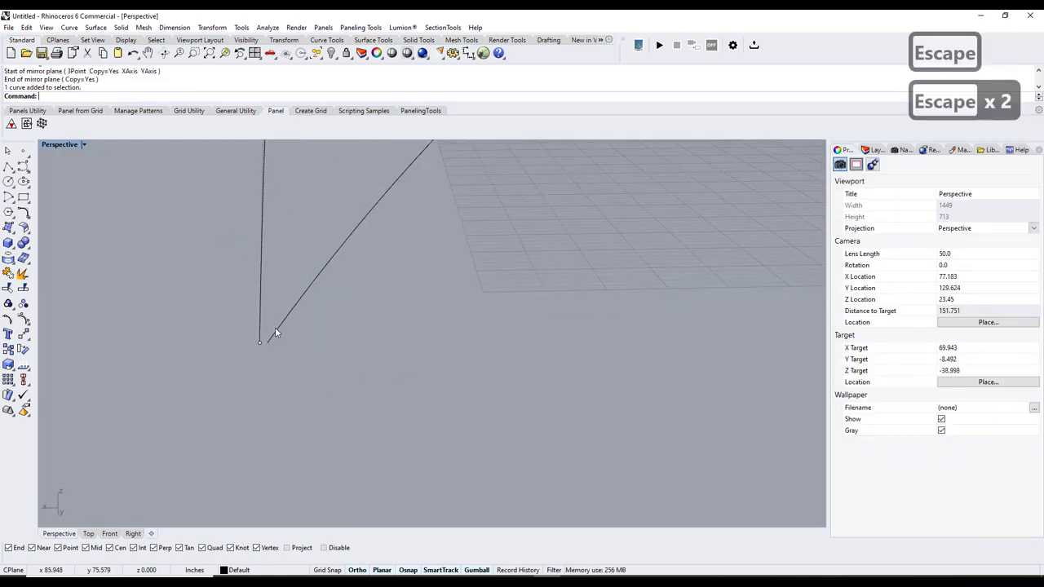
{"action": "left_click", "coordinate": [276, 330]}
{"action": "type", "text": "m"}
{"action": "key", "text": "Return"}
{"action": "left_click", "coordinate": [267, 342]}
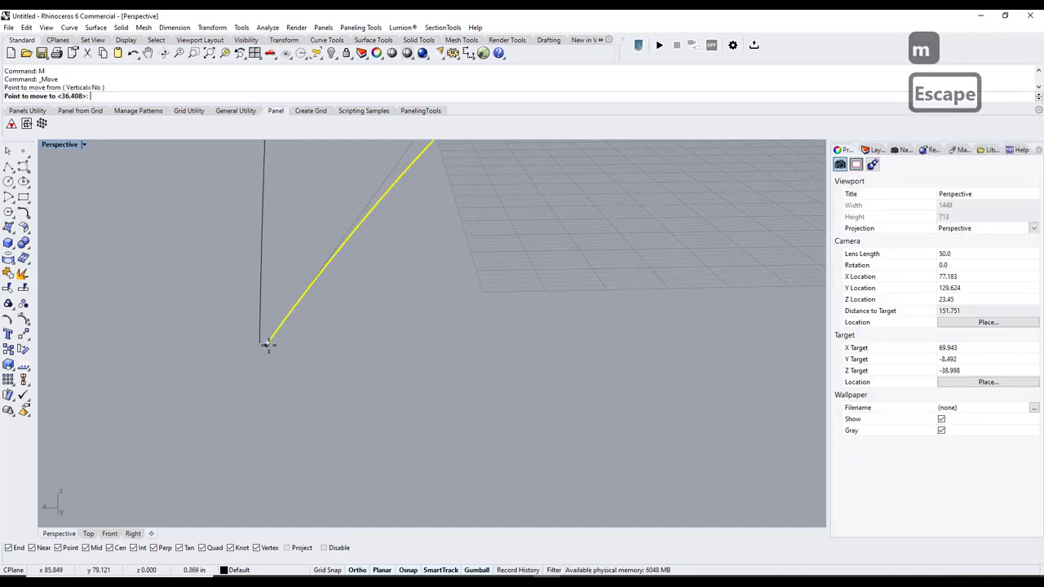
{"action": "key", "text": "Escape"}
{"action": "scroll", "coordinate": [265, 347], "scroll_direction": "down", "scroll_amount": 5}
{"action": "key", "text": "Escape"}
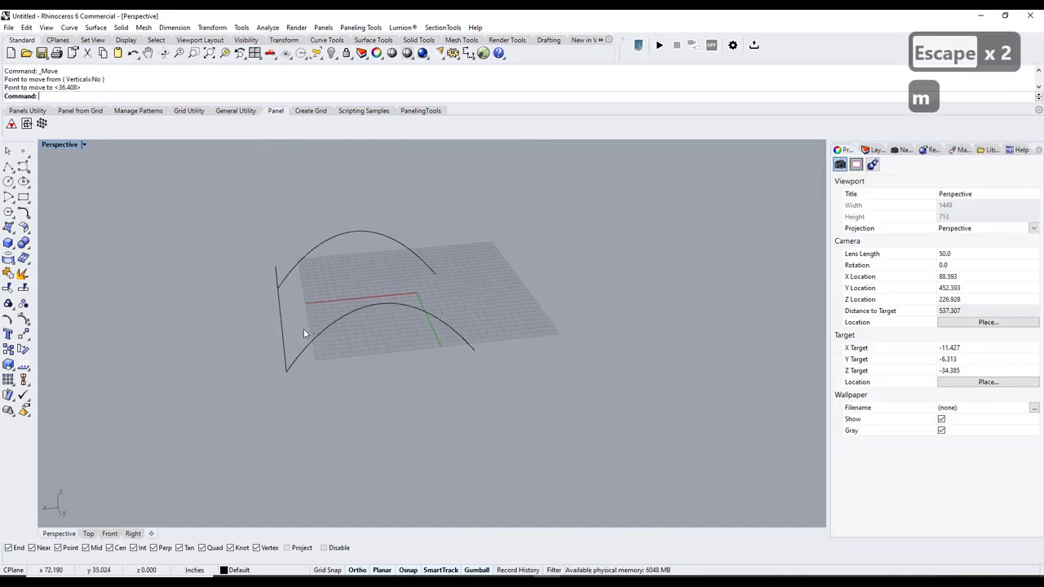
Step: Try moving the cross arch to the open back side of the two parallel arches, and undo the move
{"action": "left_click", "coordinate": [284, 324]}
{"action": "right_click_drag", "start_coordinate": [284, 324], "coordinate": [351, 336]}
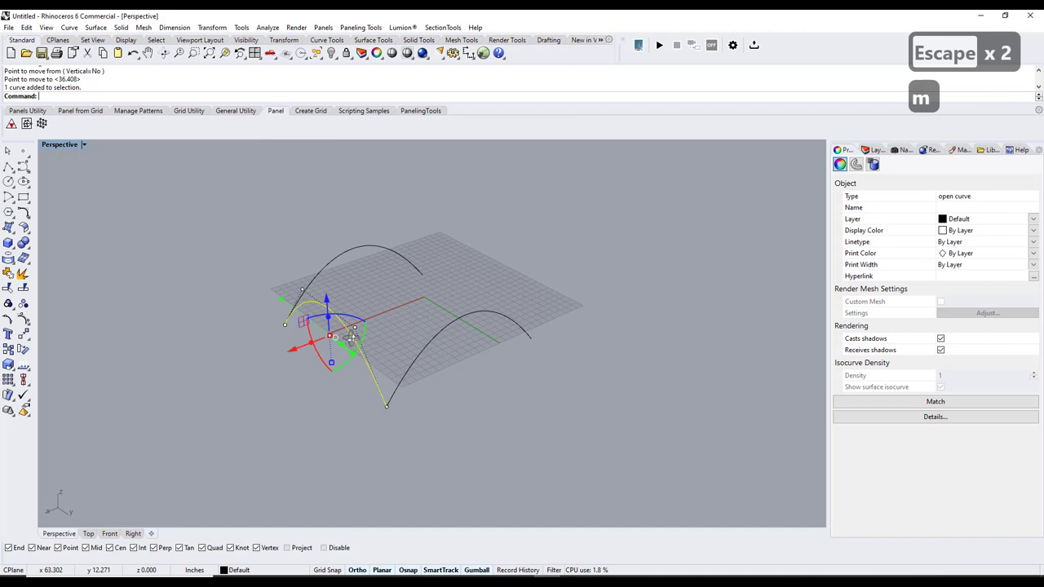
{"action": "type", "text": "m"}
{"action": "key", "text": "Return"}
{"action": "left_click", "coordinate": [387, 405]}
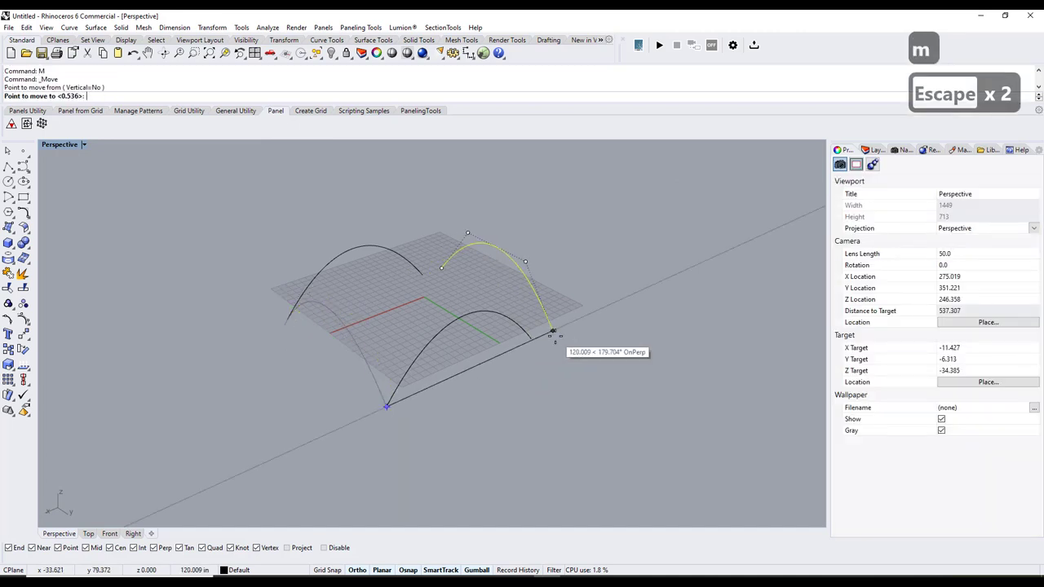
{"action": "left_click", "coordinate": [552, 332]}
{"action": "key", "text": "Escape"}
{"action": "key", "text": "ctrl+z"}
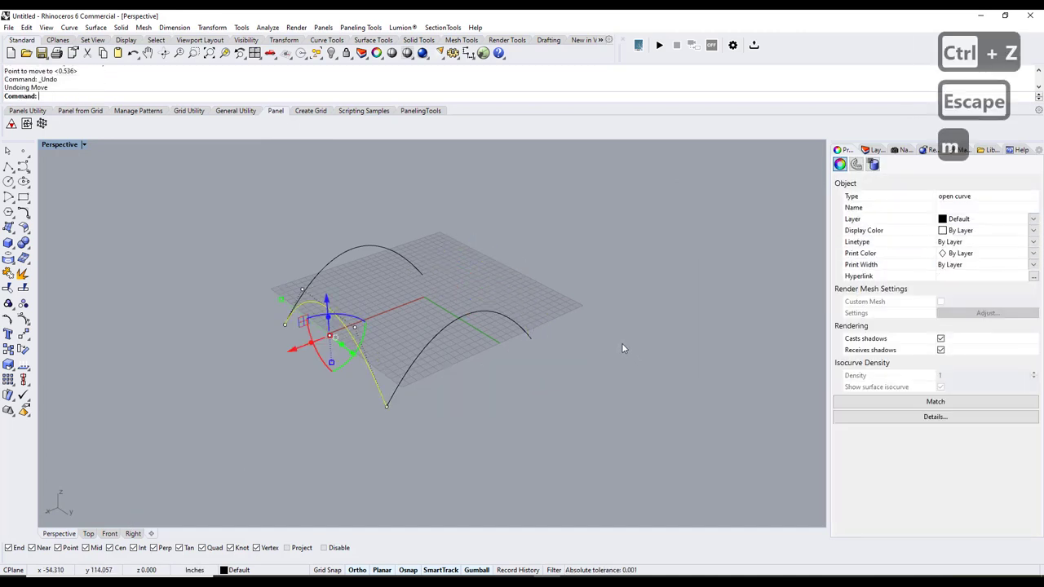
Step: Copy the cross arch from its corner endpoint to the back endpoint of the mirrored arch
{"action": "type", "text": "cp"}
{"action": "key", "text": "Return"}
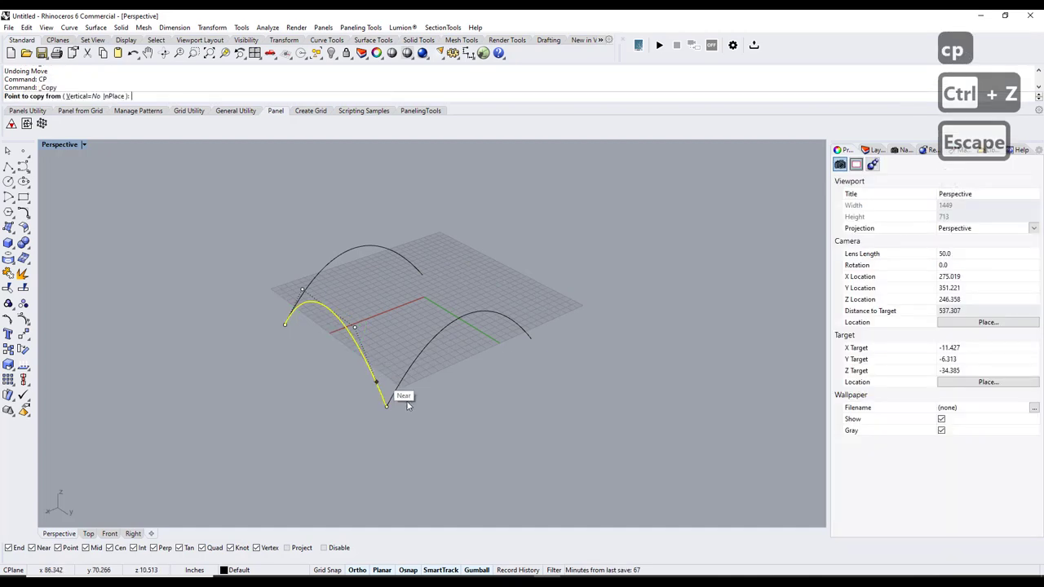
{"action": "left_click", "coordinate": [387, 405]}
{"action": "left_click", "coordinate": [531, 337]}
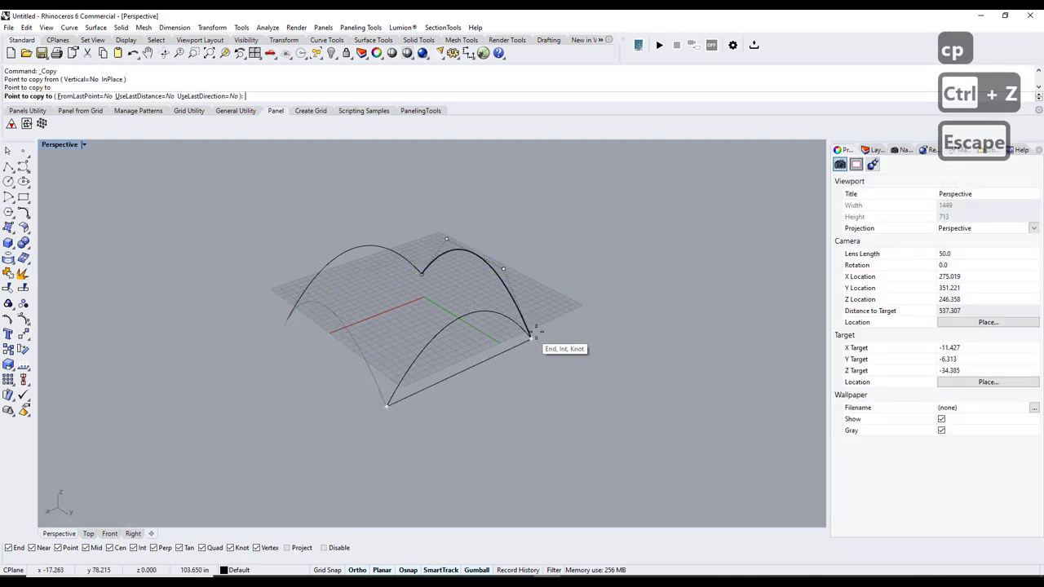
{"action": "key", "text": "Escape"}
{"action": "key", "text": "Escape"}
{"action": "key", "text": "Escape"}
Step: Move the copied cross arch's end control point onto the original arch's back endpoint, and check the opposite corner
{"action": "right_click_drag", "start_coordinate": [584, 334], "coordinate": [537, 289]}
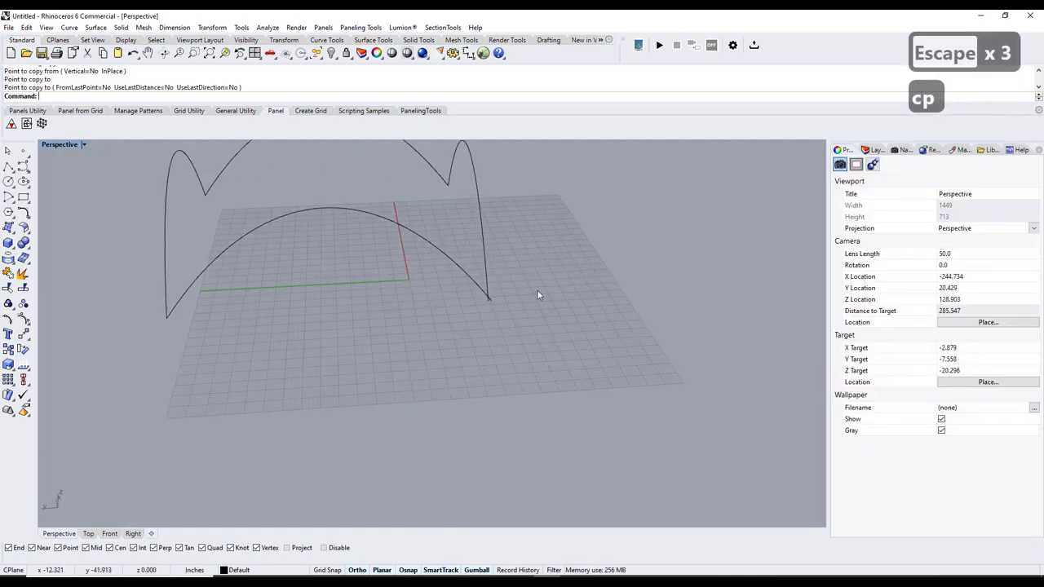
{"action": "scroll", "coordinate": [420, 313], "scroll_direction": "up", "scroll_amount": 5}
{"action": "left_click", "coordinate": [483, 296]}
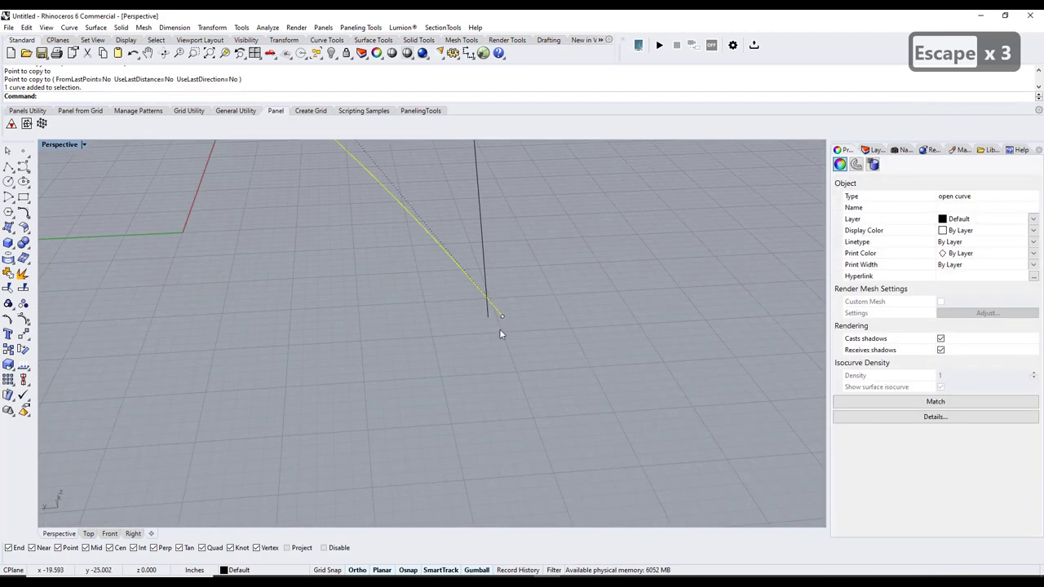
{"action": "left_click_drag", "start_coordinate": [493, 320], "coordinate": [520, 305]}
{"action": "type", "text": "m"}
{"action": "key", "text": "Return"}
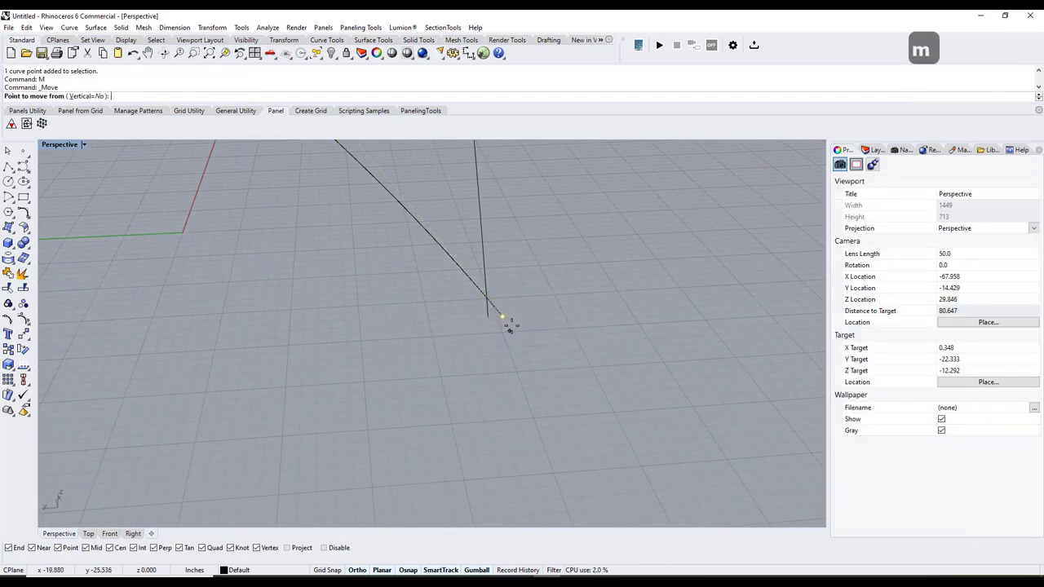
{"action": "left_click", "coordinate": [501, 312]}
{"action": "left_click", "coordinate": [484, 315]}
{"action": "scroll", "coordinate": [620, 359], "scroll_direction": "down", "scroll_amount": 5}
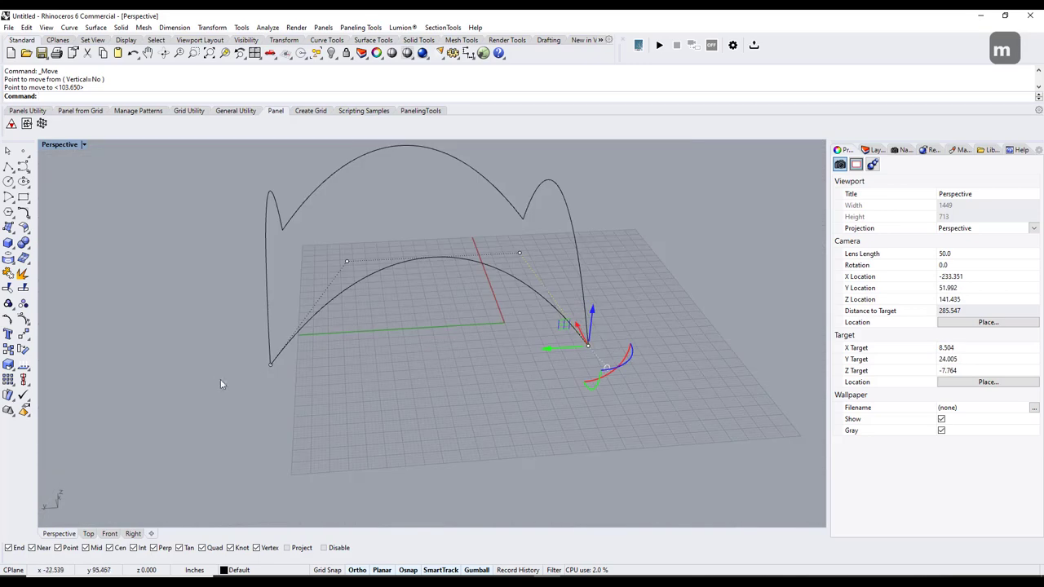
{"action": "scroll", "coordinate": [264, 351], "scroll_direction": "up", "scroll_amount": 8}
{"action": "scroll", "coordinate": [273, 420], "scroll_direction": "down", "scroll_amount": 9}
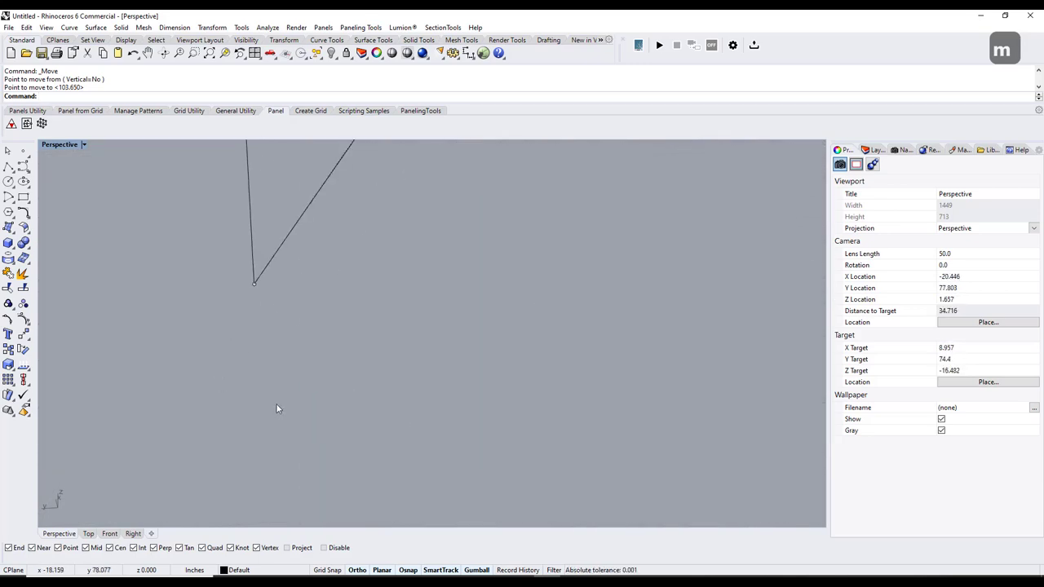
{"action": "key", "text": "Escape"}
{"action": "key", "text": "Escape"}
{"action": "key", "text": "Escape"}
{"action": "right_click_drag", "start_coordinate": [329, 381], "coordinate": [572, 368]}
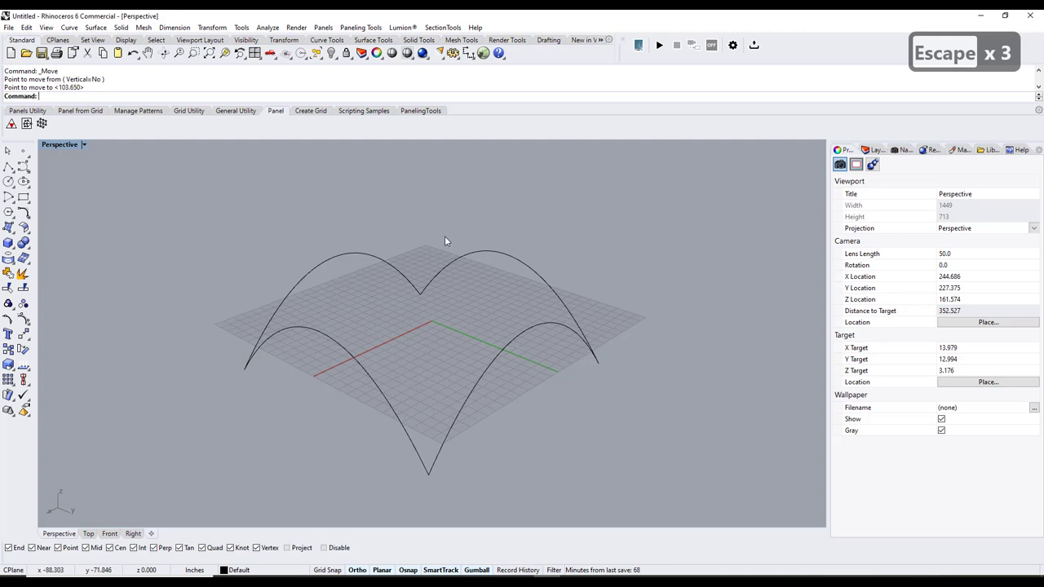
{"action": "type", "text": "surfa"}
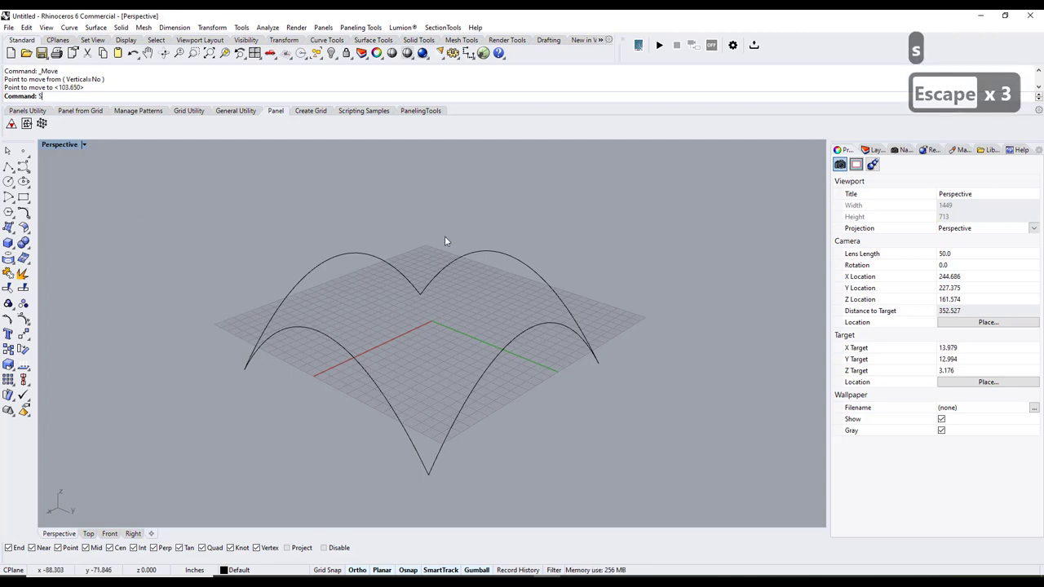
{"action": "key", "text": "Escape"}
{"action": "key", "text": "Escape"}
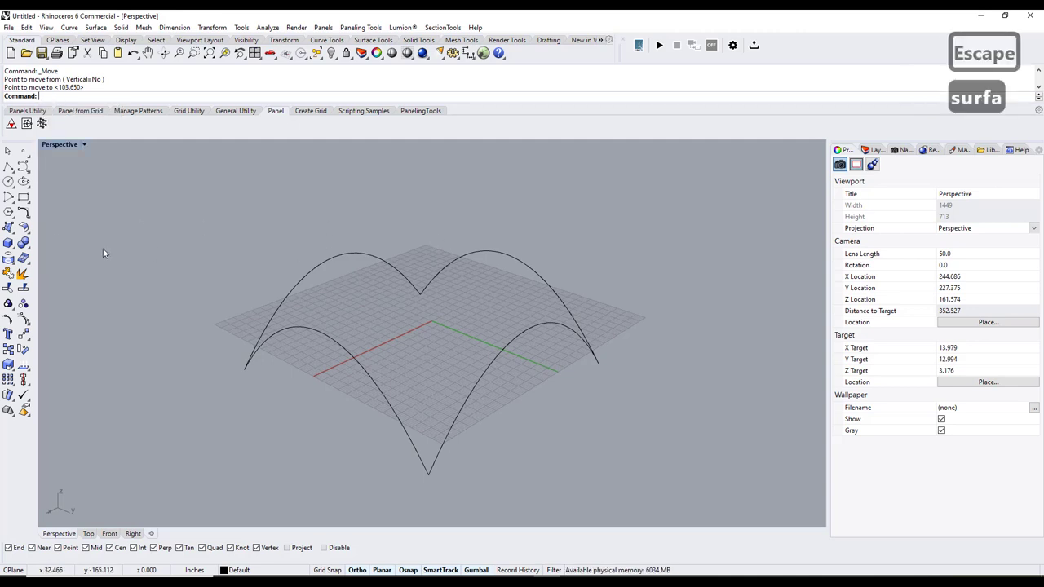
Step: Create a domed surface from the four connected arch curves with the EdgeSrf command
{"action": "left_click", "coordinate": [12, 230]}
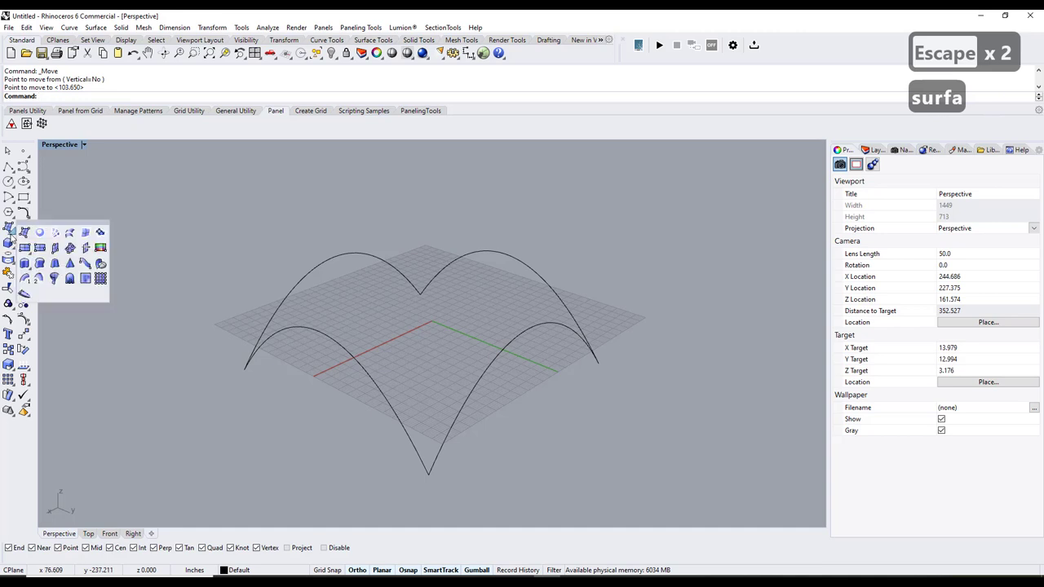
{"action": "left_click", "coordinate": [85, 233]}
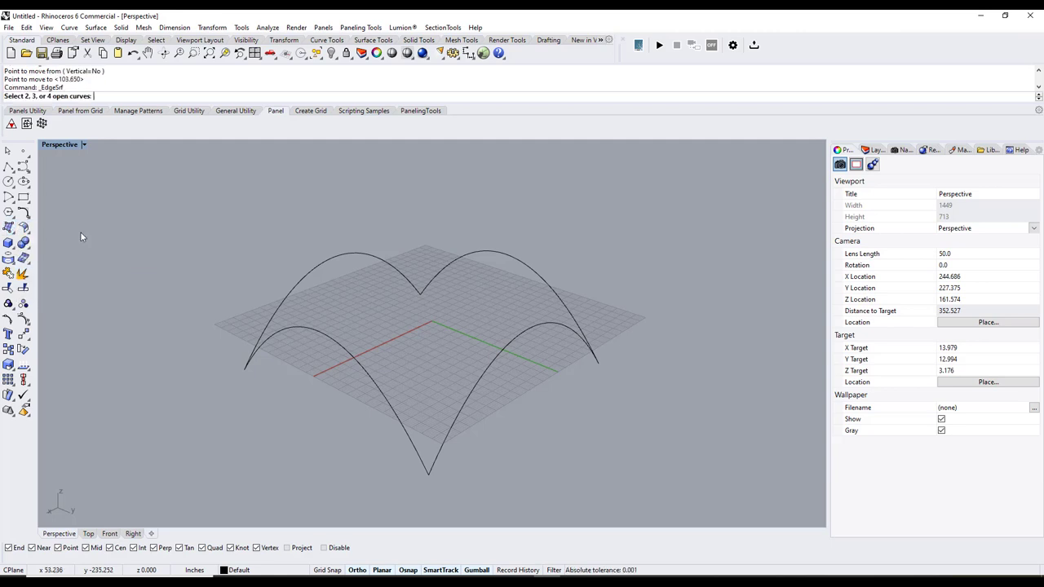
{"action": "left_click", "coordinate": [303, 336]}
{"action": "left_click", "coordinate": [479, 385]}
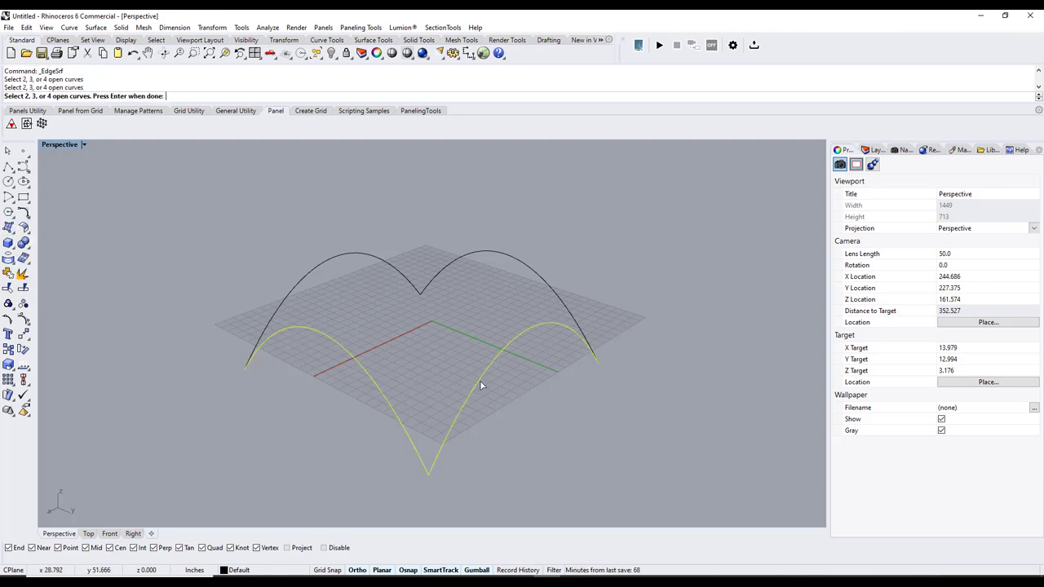
{"action": "left_click", "coordinate": [535, 270]}
{"action": "left_click", "coordinate": [353, 257]}
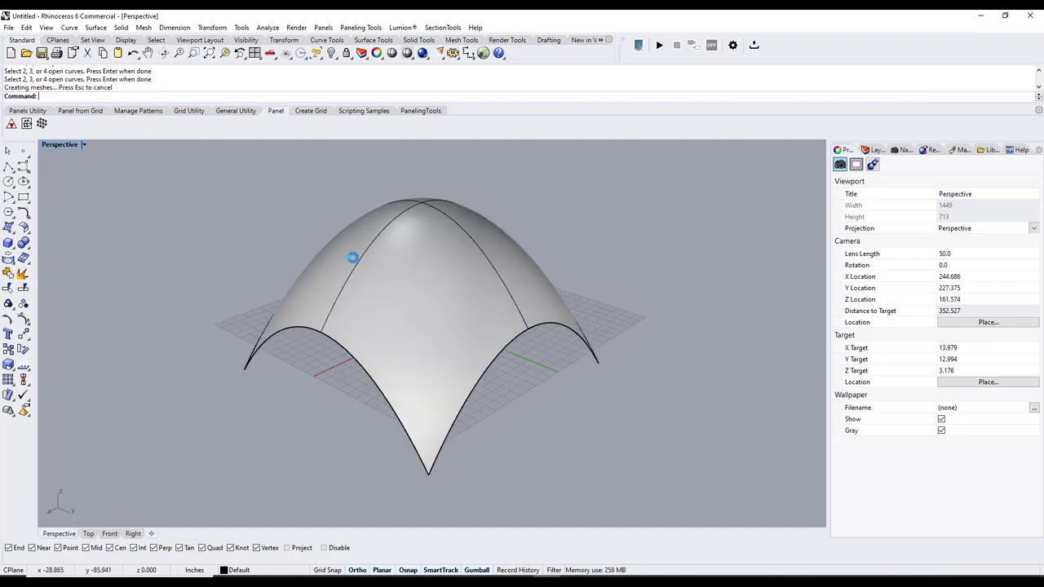
Step: Inspect the domed surface from several sides, and delete it together with its four arch curves
{"action": "right_click_drag", "start_coordinate": [598, 409], "coordinate": [800, 413]}
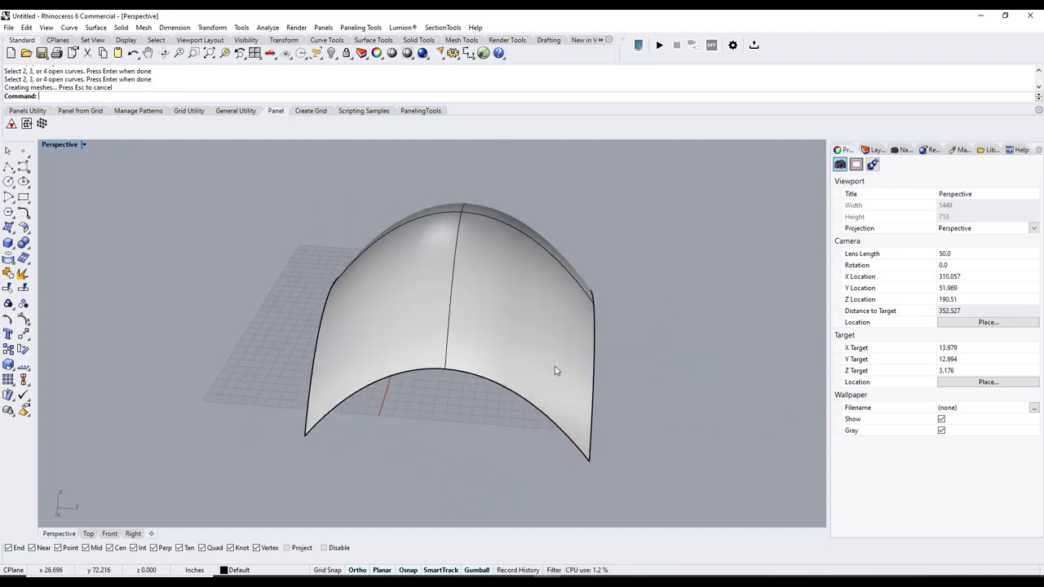
{"action": "right_click_drag", "start_coordinate": [557, 368], "coordinate": [341, 268]}
{"action": "left_click", "coordinate": [552, 261]}
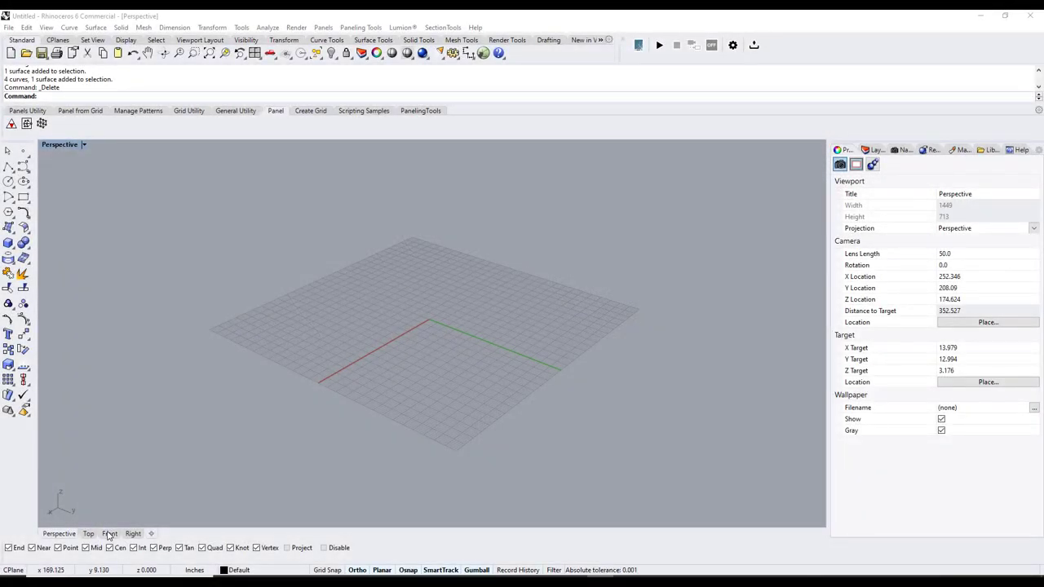
Step: Draw a closed degree-3 control point curve in the Front view with ortho off, as a rounded lobe narrowing near the vertical axis
{"action": "left_click", "coordinate": [109, 533]}
{"action": "scroll", "coordinate": [490, 331], "scroll_direction": "down", "scroll_amount": 4}
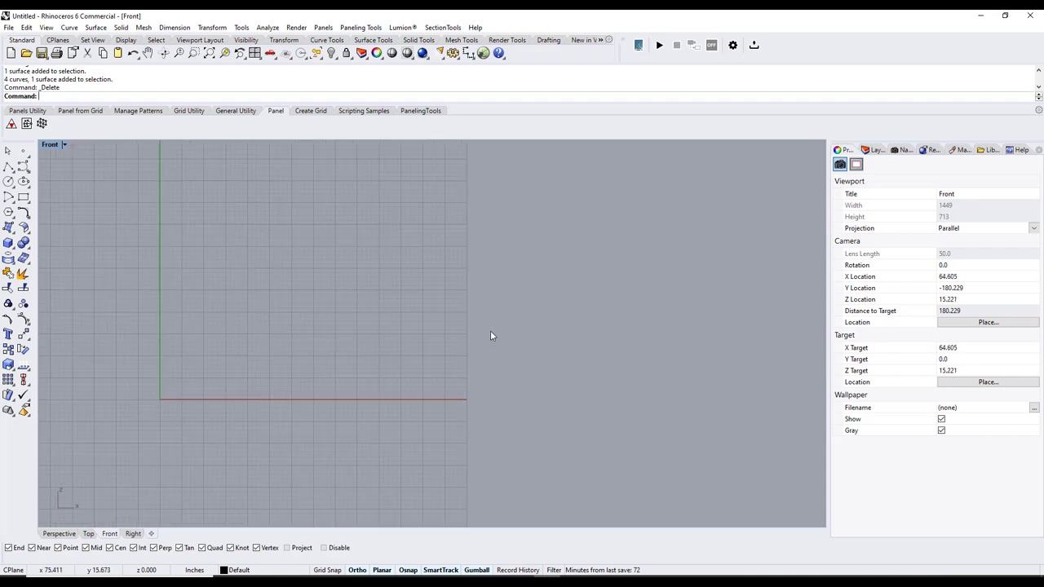
{"action": "left_click", "coordinate": [23, 166]}
{"action": "left_click", "coordinate": [267, 307]}
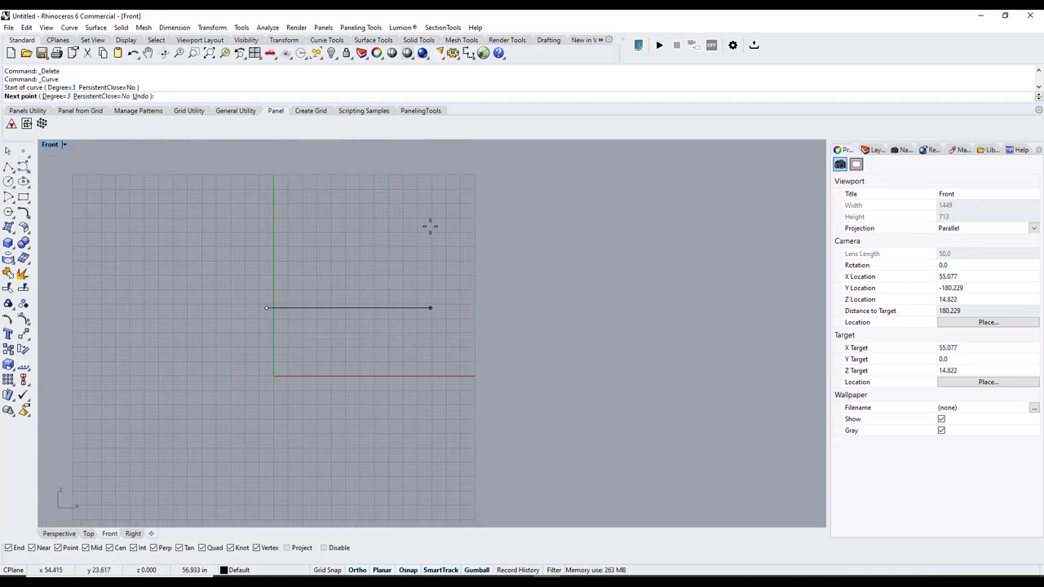
{"action": "key", "text": "F8"}
{"action": "left_click", "coordinate": [453, 196]}
{"action": "left_click", "coordinate": [649, 274]}
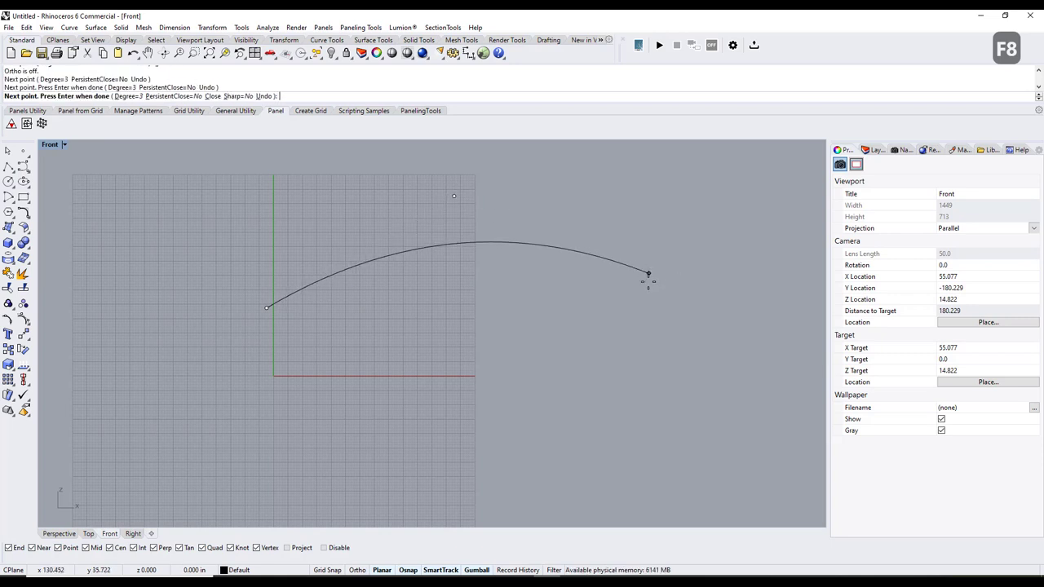
{"action": "left_click", "coordinate": [628, 392]}
{"action": "left_click", "coordinate": [494, 418]}
{"action": "left_click", "coordinate": [392, 349]}
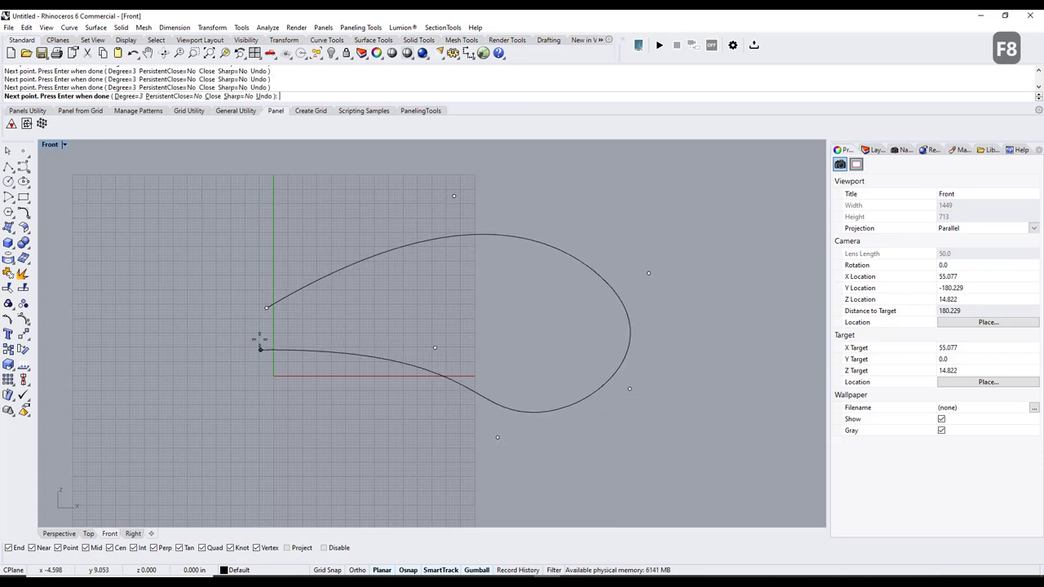
{"action": "left_click", "coordinate": [268, 312]}
Step: Draw a second closed freeform teardrop curve overlapping the upper part of the first one
{"action": "right_click", "coordinate": [267, 314]}
{"action": "left_click", "coordinate": [258, 249]}
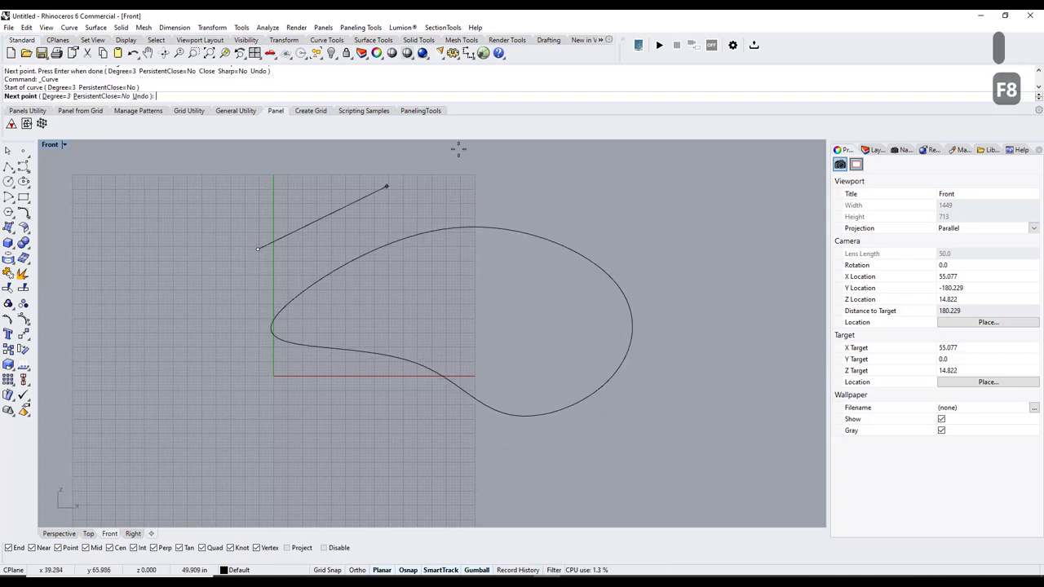
{"action": "left_click", "coordinate": [554, 173]}
{"action": "left_click", "coordinate": [726, 249]}
{"action": "left_click", "coordinate": [710, 363]}
{"action": "left_click", "coordinate": [494, 311]}
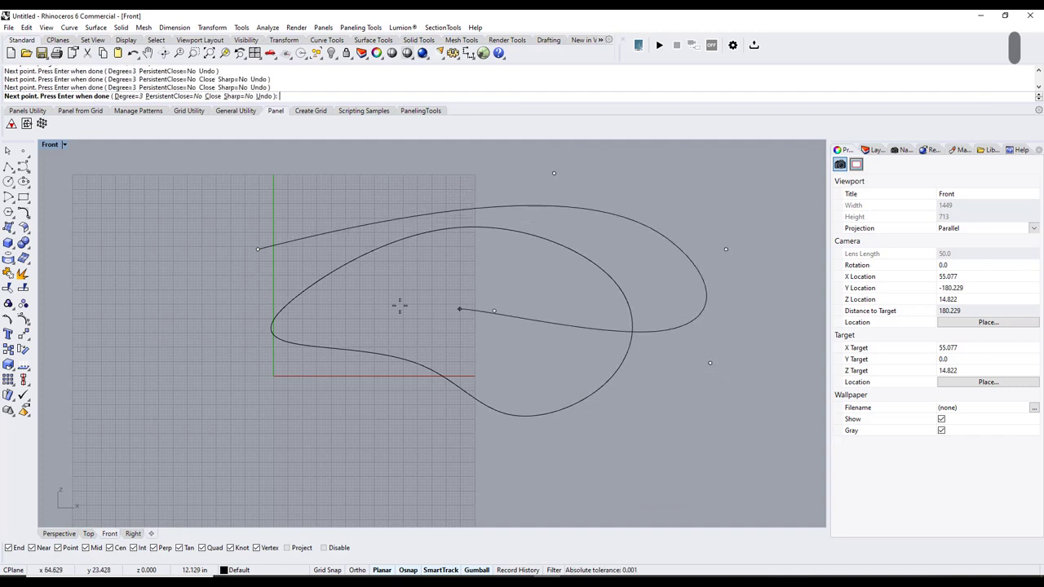
{"action": "left_click", "coordinate": [258, 248]}
Step: Draw a third closed freeform curve shaped like a crescent arching over the other two
{"action": "right_click", "coordinate": [233, 334]}
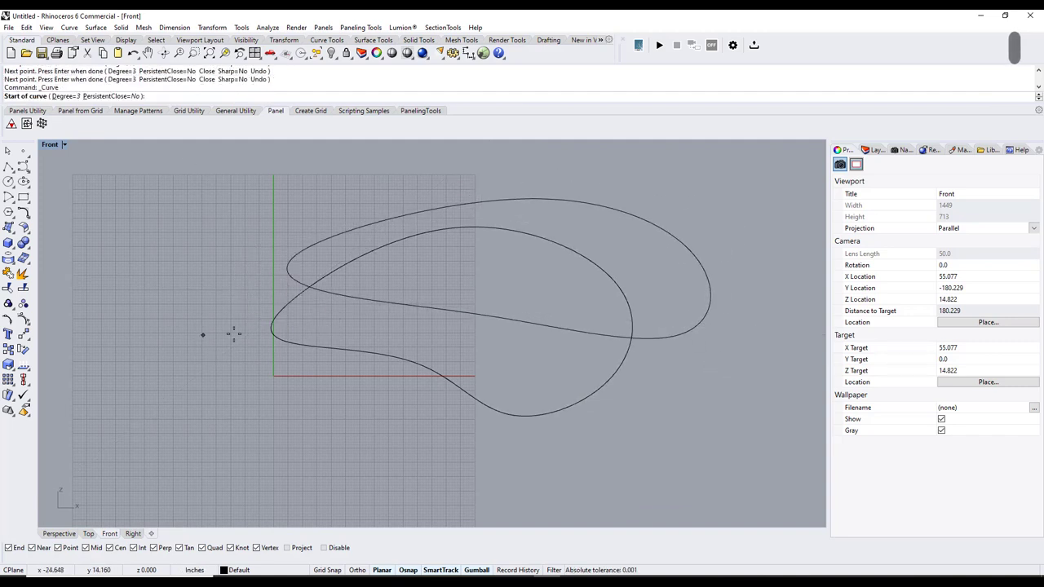
{"action": "left_click", "coordinate": [260, 365]}
{"action": "left_click", "coordinate": [491, 155]}
{"action": "left_click", "coordinate": [687, 172]}
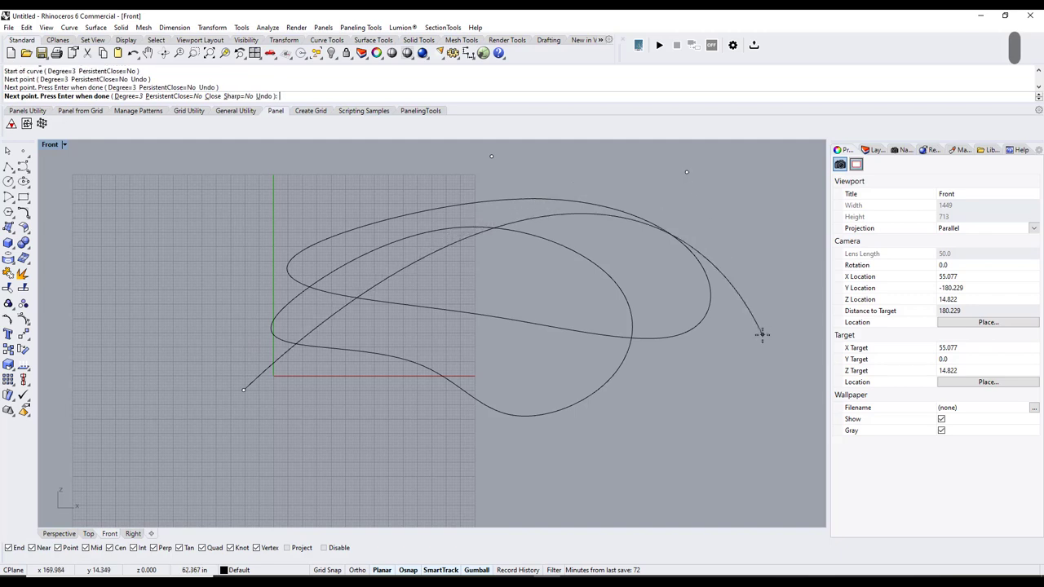
{"action": "left_click", "coordinate": [764, 335]}
{"action": "left_click", "coordinate": [700, 436]}
{"action": "left_click", "coordinate": [657, 257]}
{"action": "left_click", "coordinate": [514, 230]}
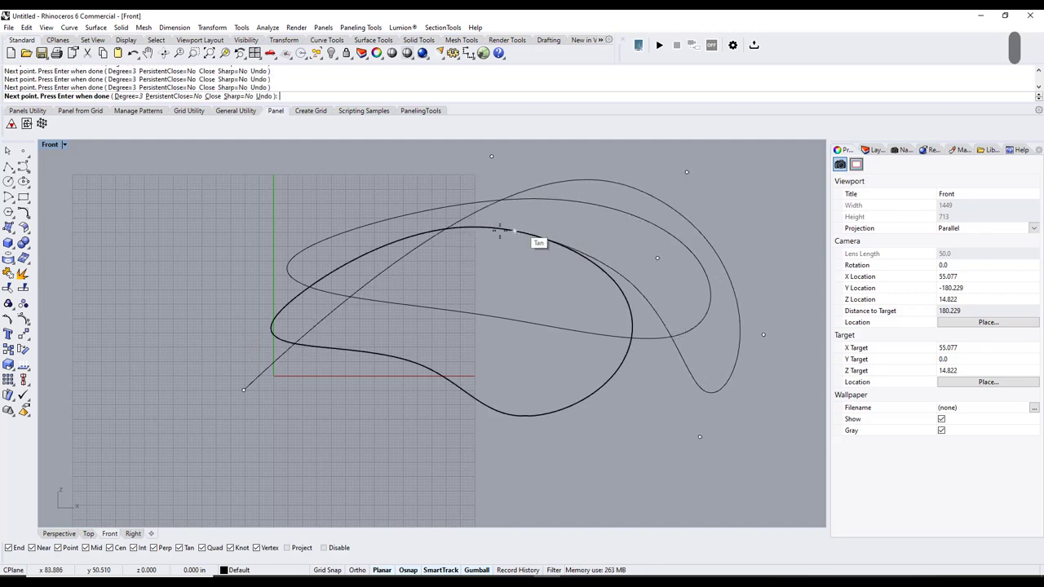
{"action": "left_click", "coordinate": [245, 392]}
Step: Move the crescent curve far back along the Y axis in the Perspective view
{"action": "left_click", "coordinate": [316, 376]}
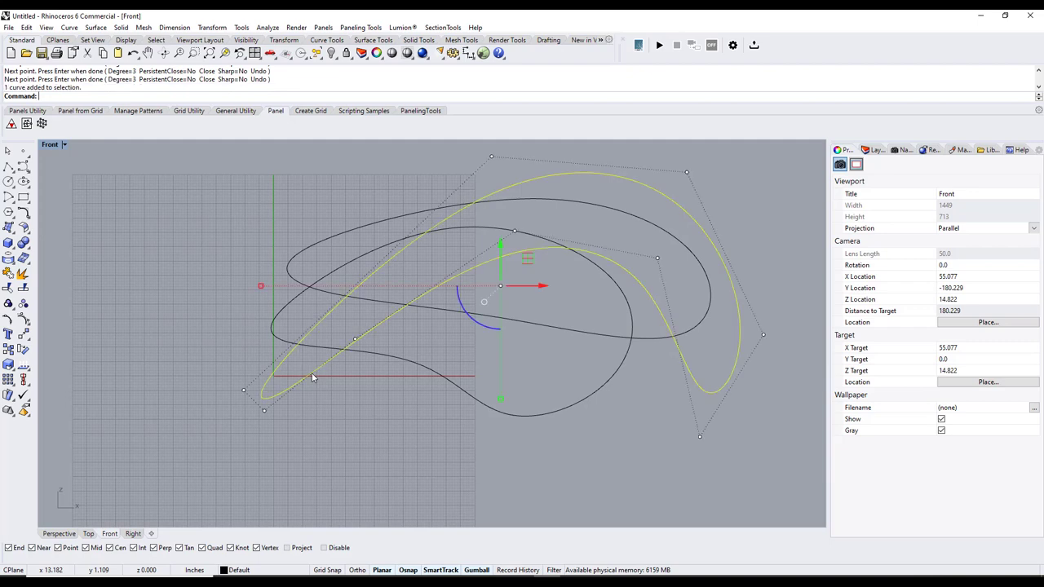
{"action": "left_click", "coordinate": [60, 534]}
{"action": "right_click_drag", "start_coordinate": [560, 321], "coordinate": [500, 363]}
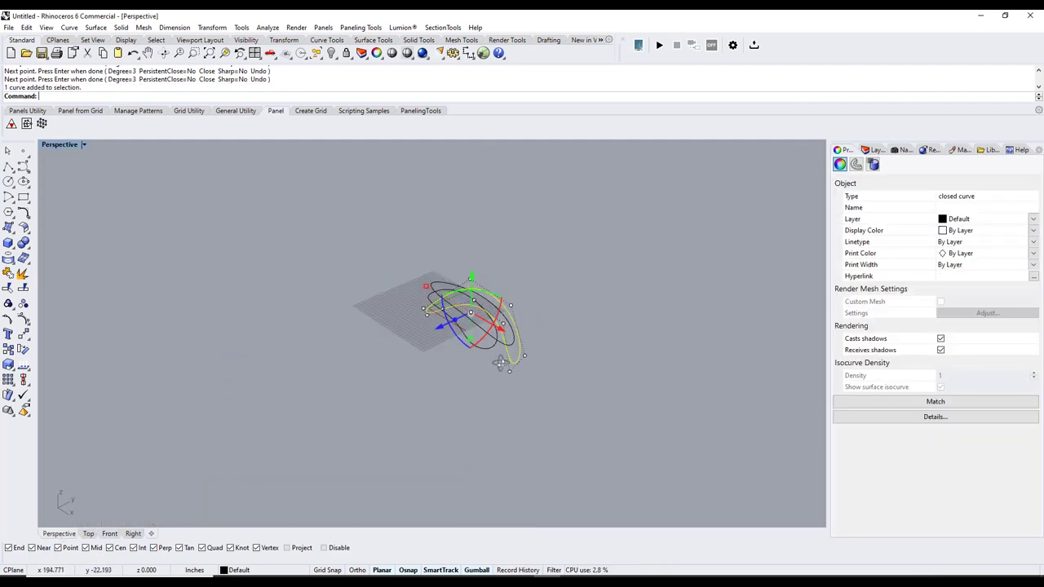
{"action": "key", "text": "alt"}
{"action": "left_click_drag", "start_coordinate": [447, 328], "coordinate": [596, 261]}
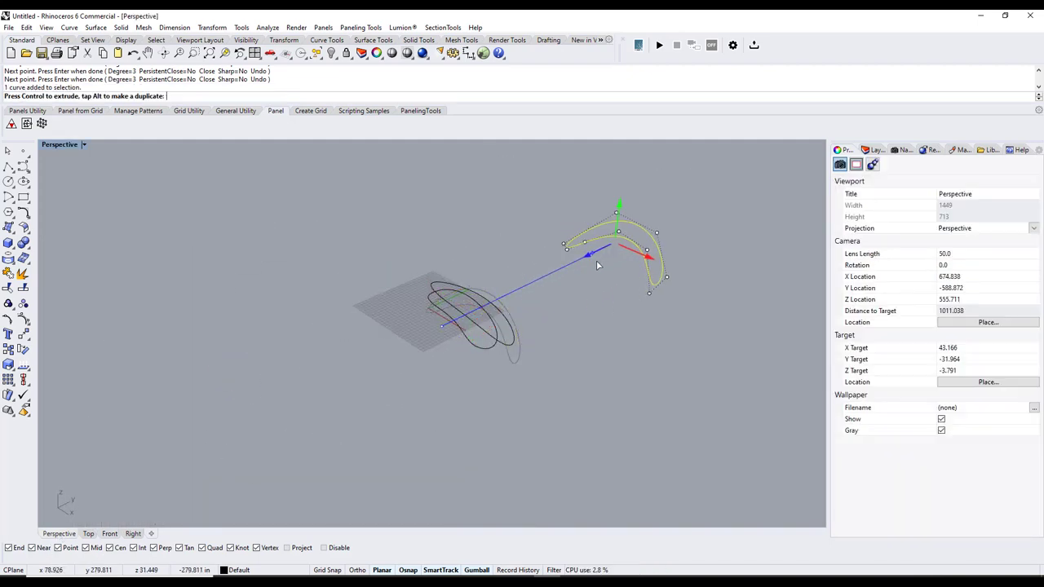
Step: Move the teardrop curve back along the Y axis to a position between the other two curves
{"action": "left_click", "coordinate": [504, 312]}
{"action": "left_click_drag", "start_coordinate": [504, 312], "coordinate": [575, 269]}
{"action": "key", "text": "Escape"}
{"action": "key", "text": "Escape"}
{"action": "key", "text": "Escape"}
{"action": "right_click_drag", "start_coordinate": [540, 366], "coordinate": [549, 344]}
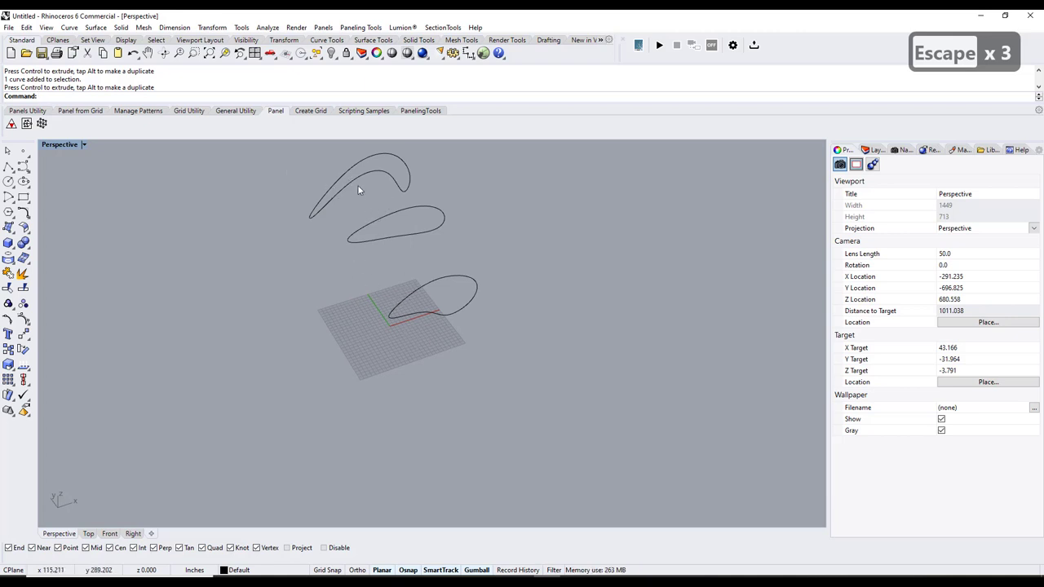
Step: Loft the three closed curves in order from the crescent through the teardrop to the front curve, accepting the default seam points
{"action": "scroll", "coordinate": [417, 258], "scroll_direction": "up", "scroll_amount": 5}
{"action": "right_click_drag", "start_coordinate": [367, 345], "coordinate": [473, 330]}
{"action": "scroll", "coordinate": [473, 329], "scroll_direction": "up", "scroll_amount": 2}
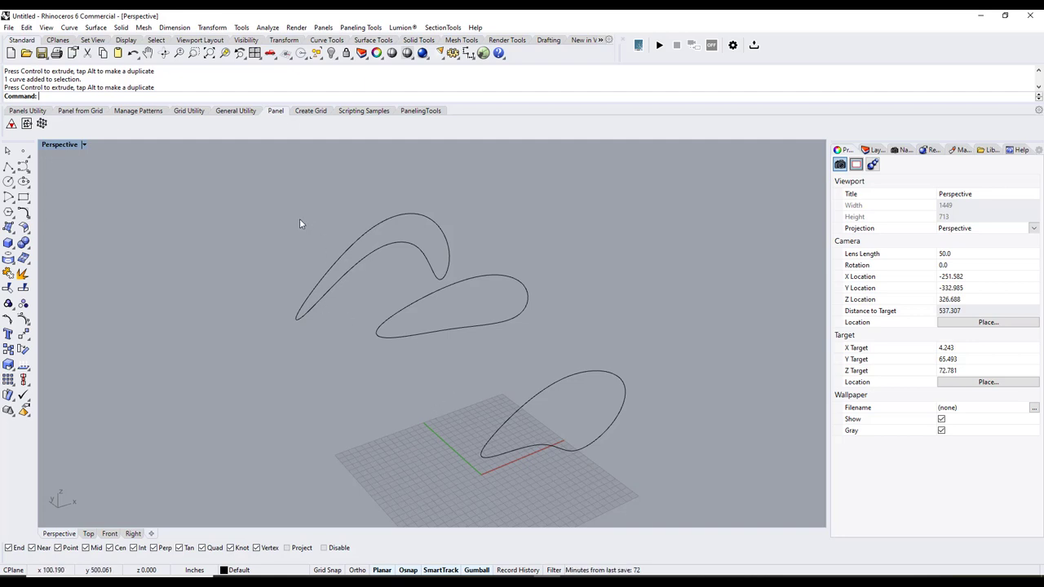
{"action": "type", "text": "loft"}
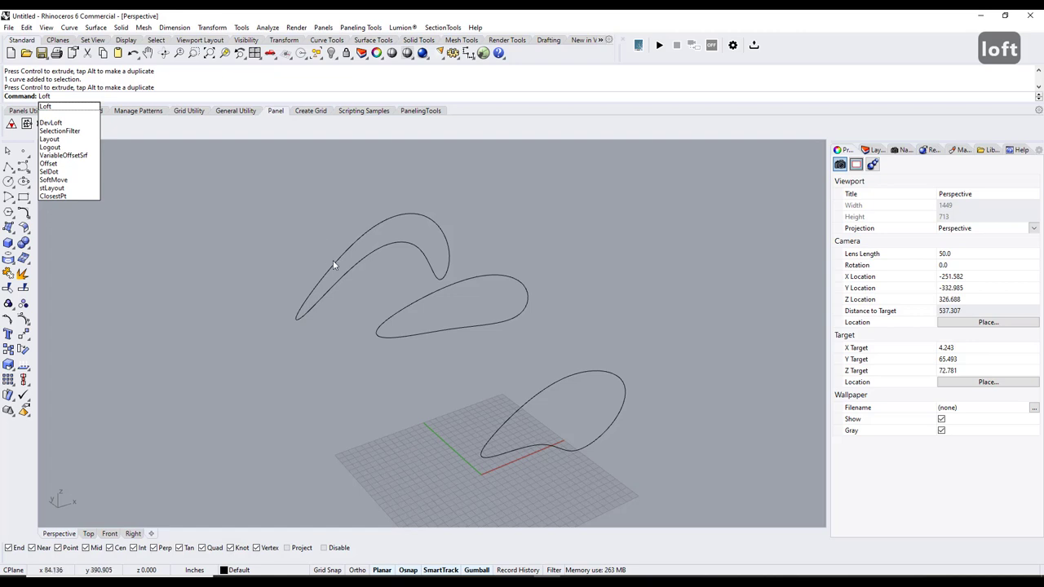
{"action": "key", "text": "Return"}
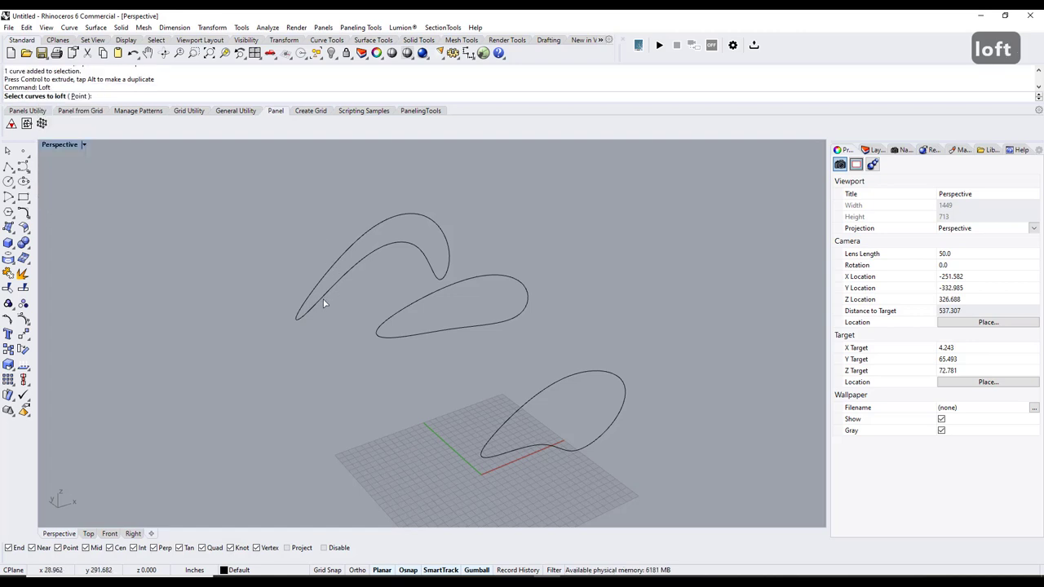
{"action": "left_click", "coordinate": [320, 304]}
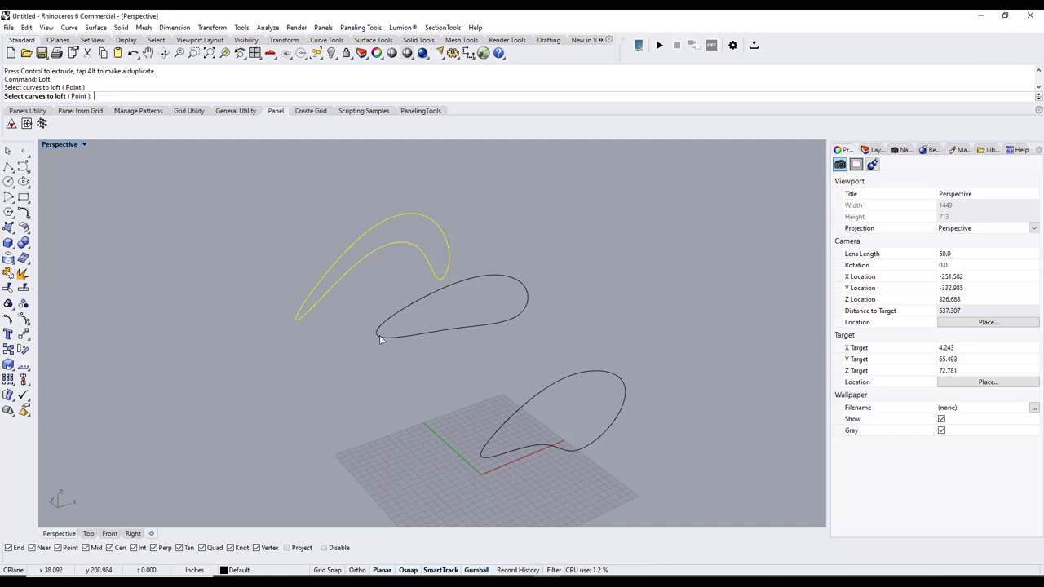
{"action": "left_click", "coordinate": [379, 336]}
{"action": "left_click", "coordinate": [487, 460]}
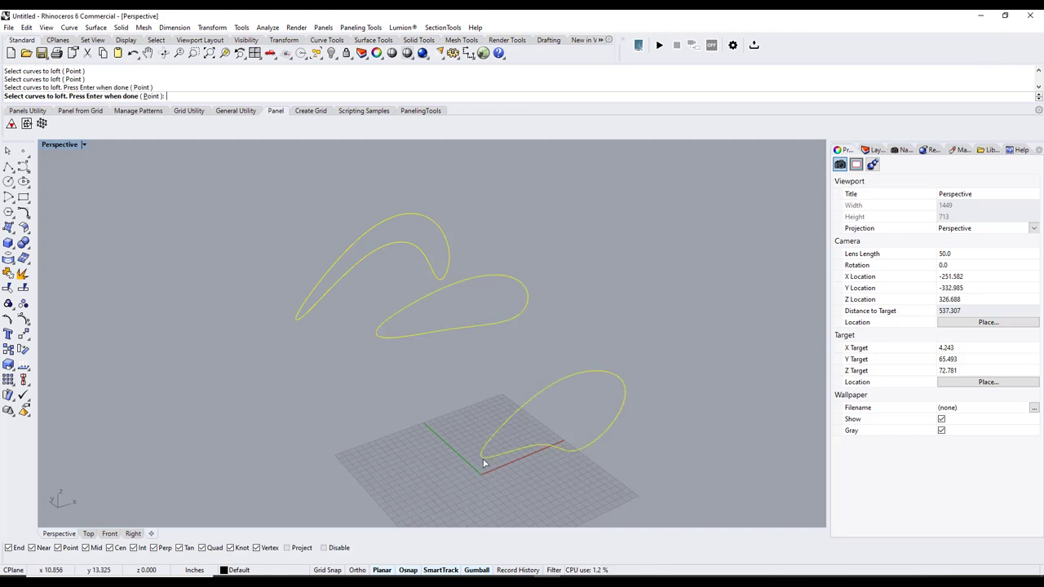
{"action": "key", "text": "Return"}
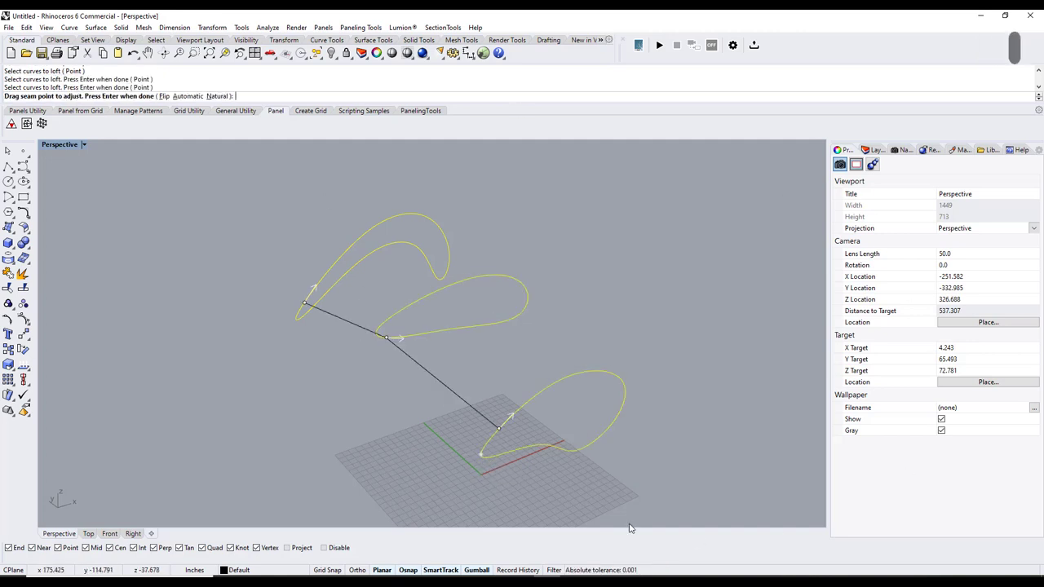
{"action": "key", "text": "Return"}
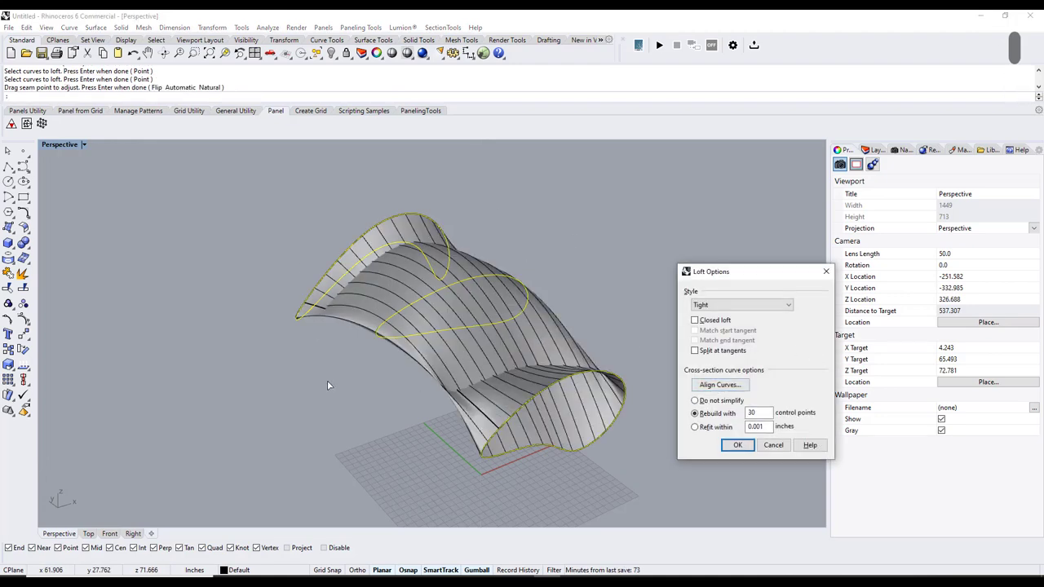
Step: Reverse the front curve and the crescent curve with Align Curves, and create the Tight loft rebuilt with 30 control points
{"action": "right_click_drag", "start_coordinate": [330, 386], "coordinate": [349, 370]}
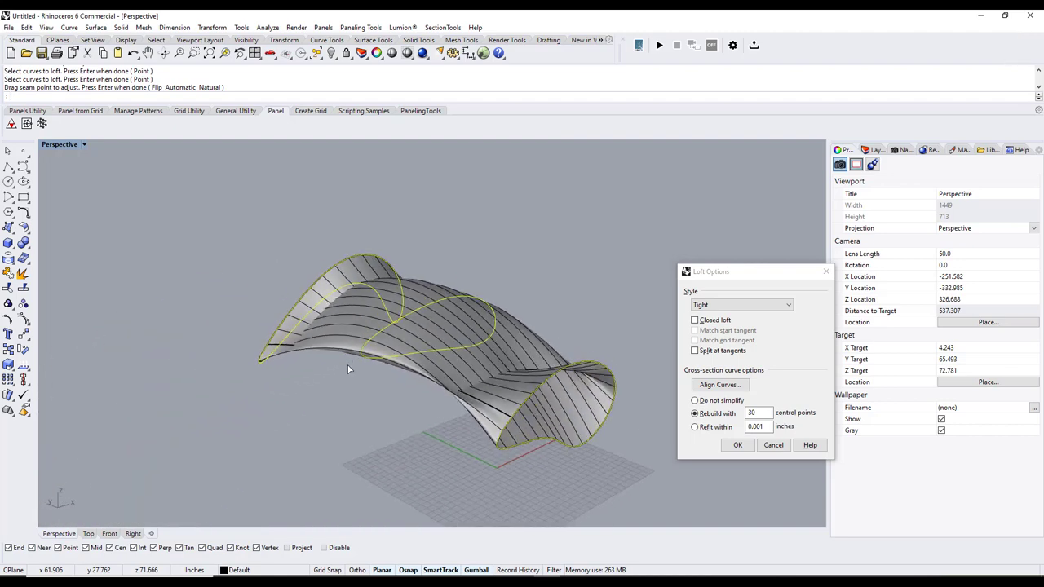
{"action": "left_click", "coordinate": [748, 385]}
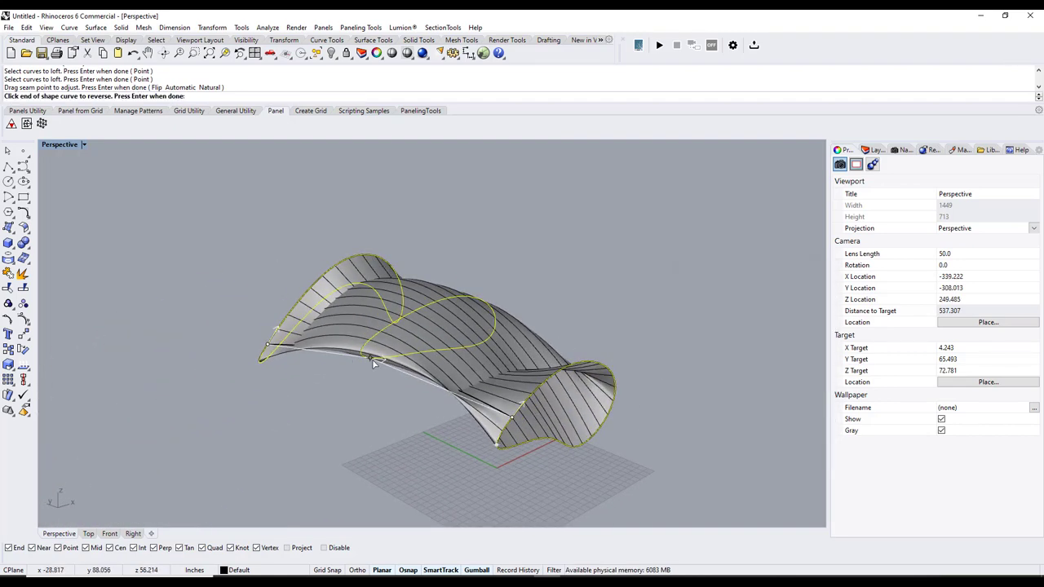
{"action": "right_click_drag", "start_coordinate": [373, 364], "coordinate": [540, 412]}
{"action": "left_click", "coordinate": [495, 417]}
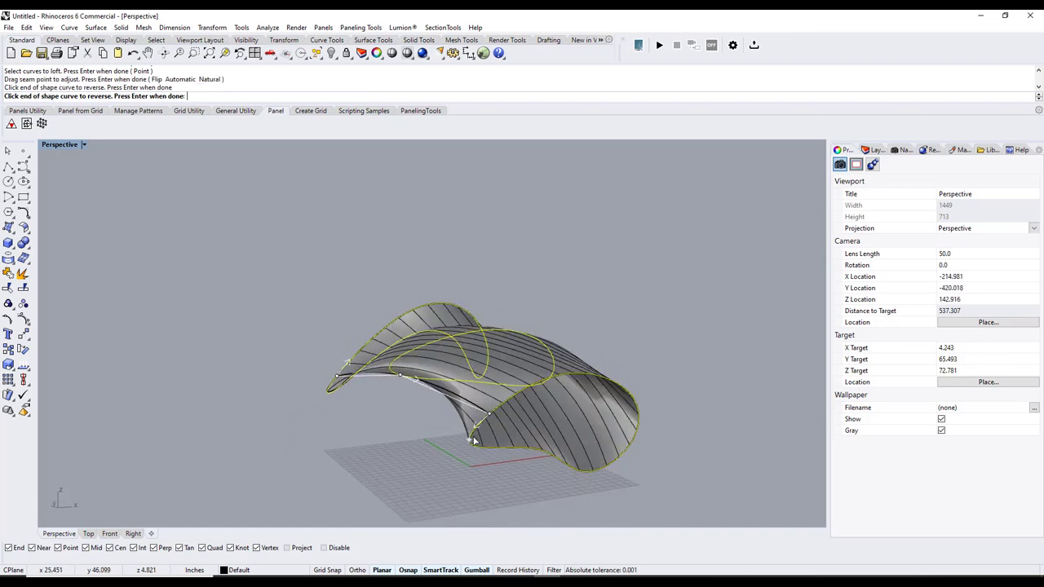
{"action": "right_click_drag", "start_coordinate": [392, 408], "coordinate": [364, 397]}
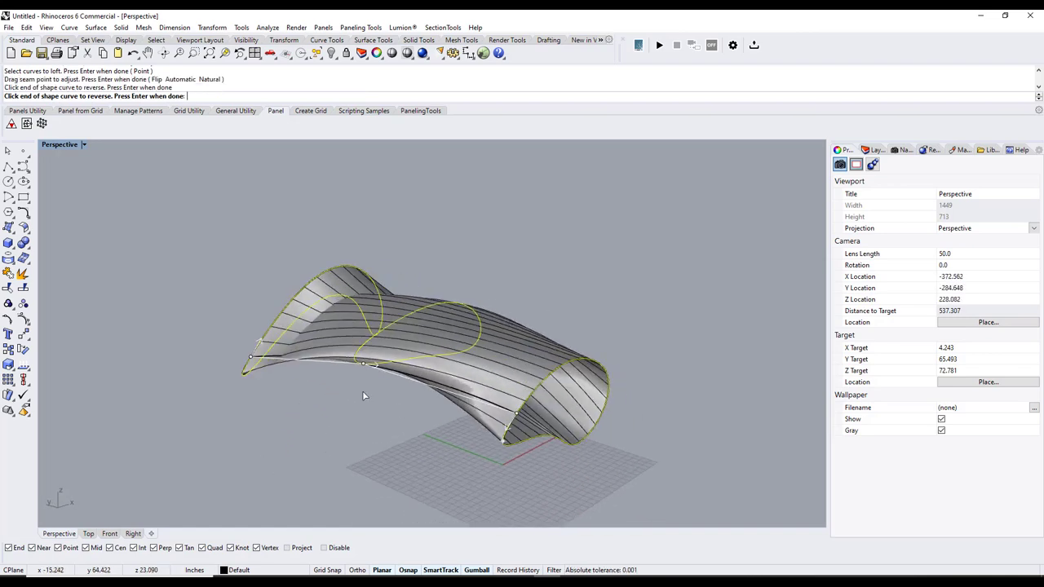
{"action": "left_click", "coordinate": [251, 358]}
{"action": "right_click_drag", "start_coordinate": [251, 359], "coordinate": [265, 436]}
{"action": "key", "text": "Return"}
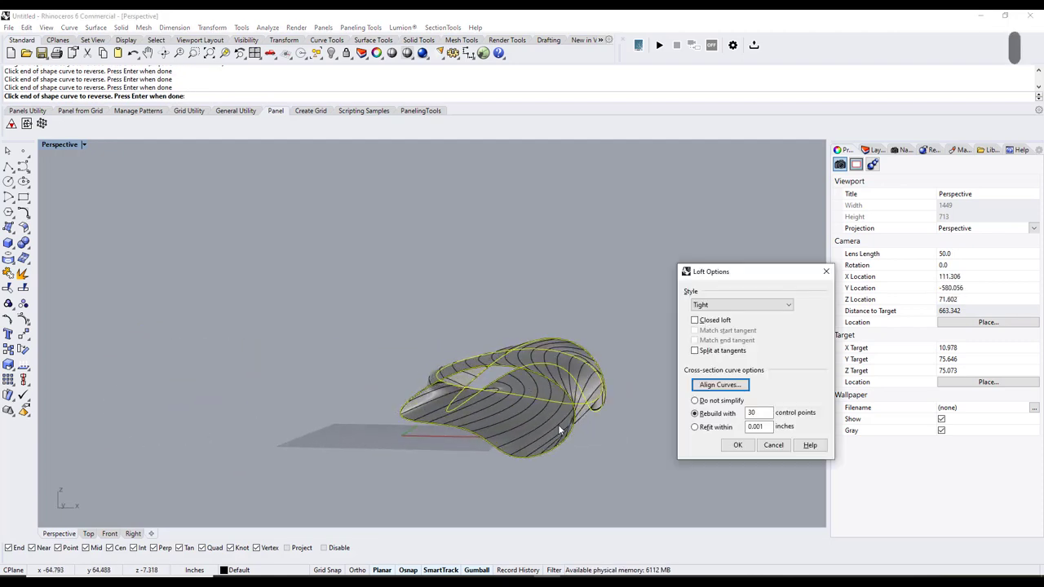
{"action": "left_click", "coordinate": [735, 446]}
Step: Inspect the twisted loft surface from several sides, and delete it while keeping the three curves
{"action": "right_click_drag", "start_coordinate": [555, 416], "coordinate": [486, 406]}
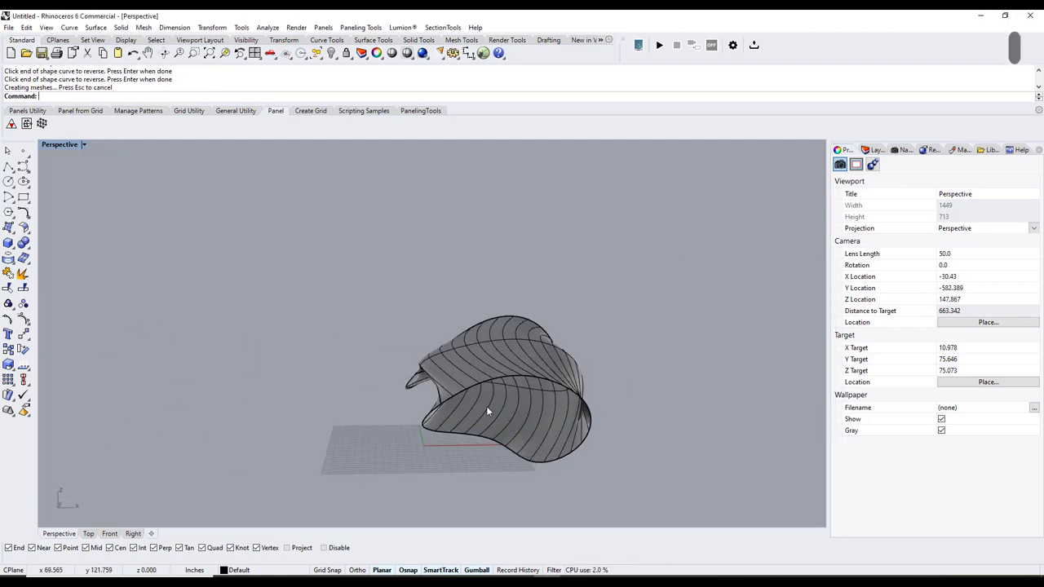
{"action": "scroll", "coordinate": [485, 424], "scroll_direction": "up", "scroll_amount": 5}
{"action": "right_click_drag", "start_coordinate": [482, 443], "coordinate": [687, 409]}
{"action": "scroll", "coordinate": [241, 390], "scroll_direction": "down", "scroll_amount": 5}
{"action": "left_click", "coordinate": [605, 369]}
{"action": "key", "text": "Delete"}
Step: Loft the three curves out of spatial order, picking the crescent, the front curve and last the middle teardrop
{"action": "type", "text": "lo"}
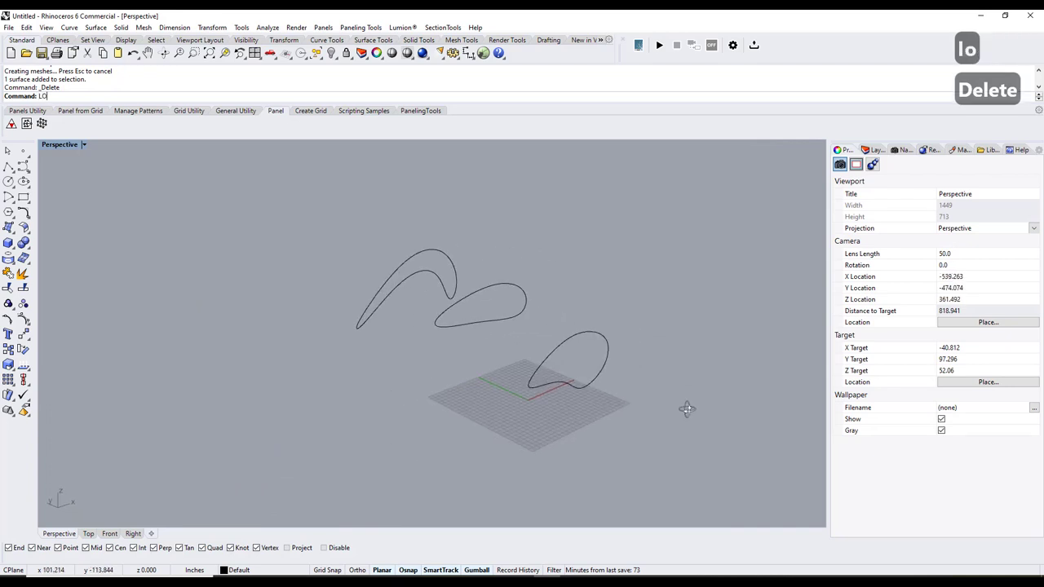
{"action": "type", "text": "ft"}
{"action": "key", "text": "Return"}
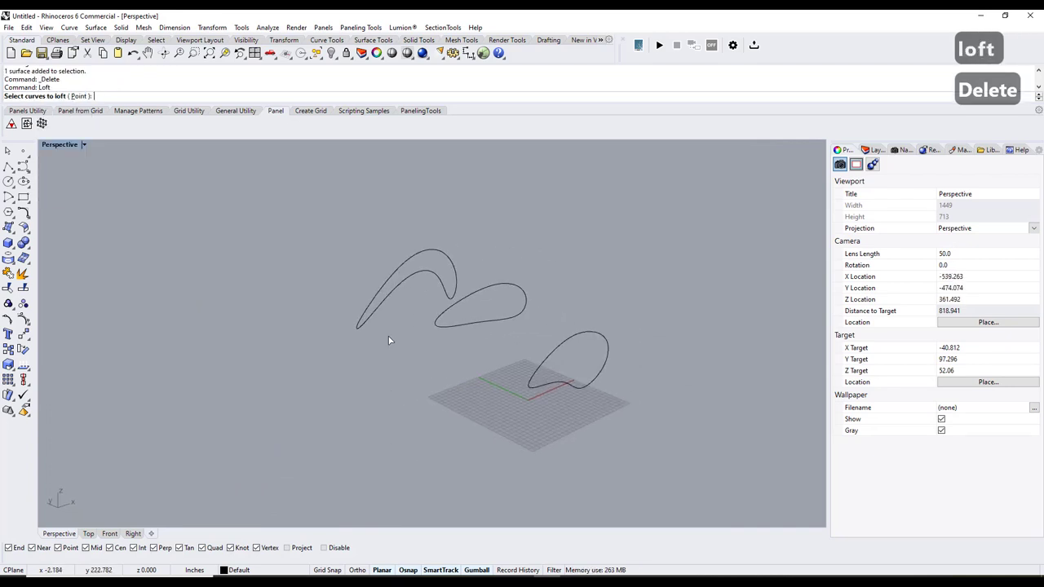
{"action": "mouse_move", "coordinate": [388, 341]}
{"action": "right_mouse_down"}
{"action": "mouse_move", "coordinate": [413, 331]}
{"action": "mouse_move", "coordinate": [380, 324]}
{"action": "right_mouse_up"}
{"action": "scroll", "coordinate": [380, 324], "scroll_direction": "up", "scroll_amount": 4}
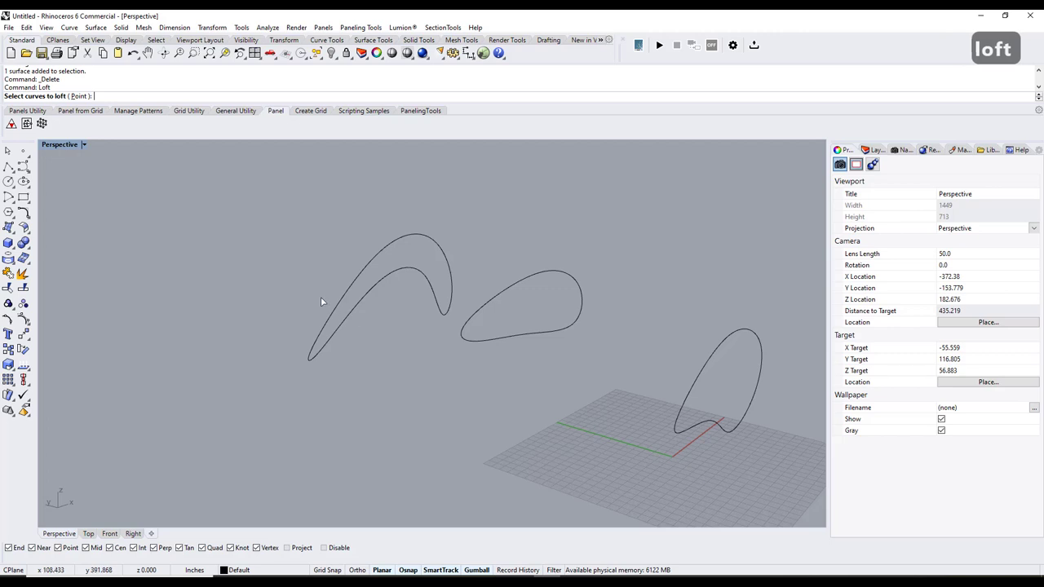
{"action": "scroll", "coordinate": [336, 327], "scroll_direction": "up", "scroll_amount": 2}
{"action": "scroll", "coordinate": [335, 327], "scroll_direction": "down", "scroll_amount": 2}
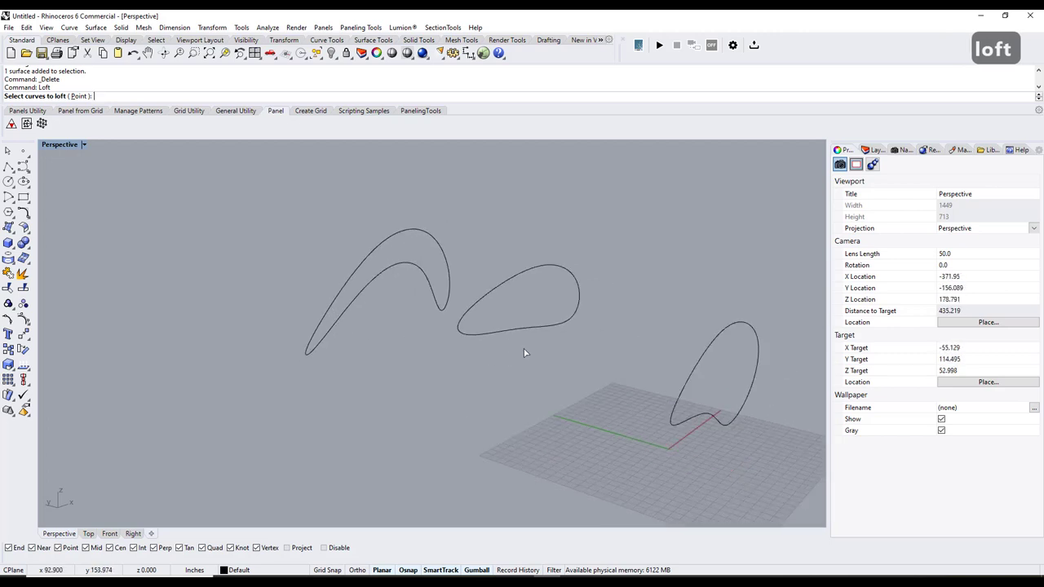
{"action": "right_click_drag", "start_coordinate": [524, 352], "coordinate": [289, 307], "text": "shift"}
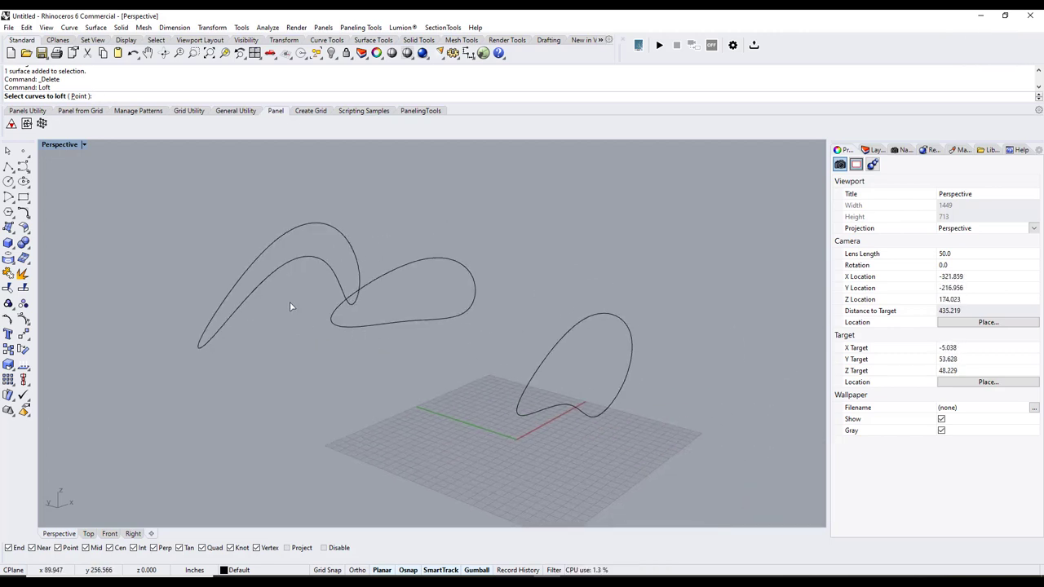
{"action": "left_click", "coordinate": [242, 308]}
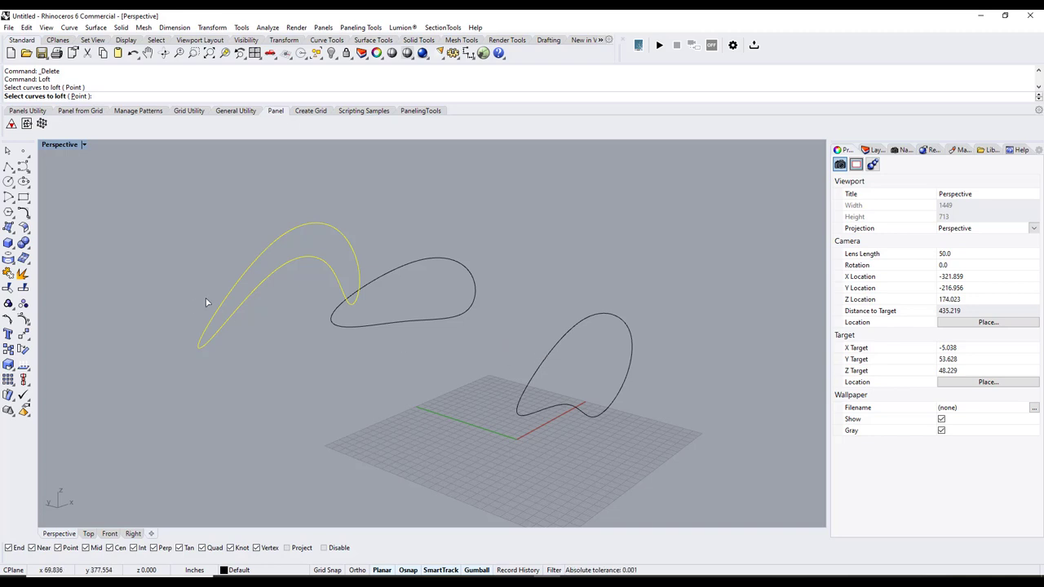
{"action": "left_click", "coordinate": [539, 367]}
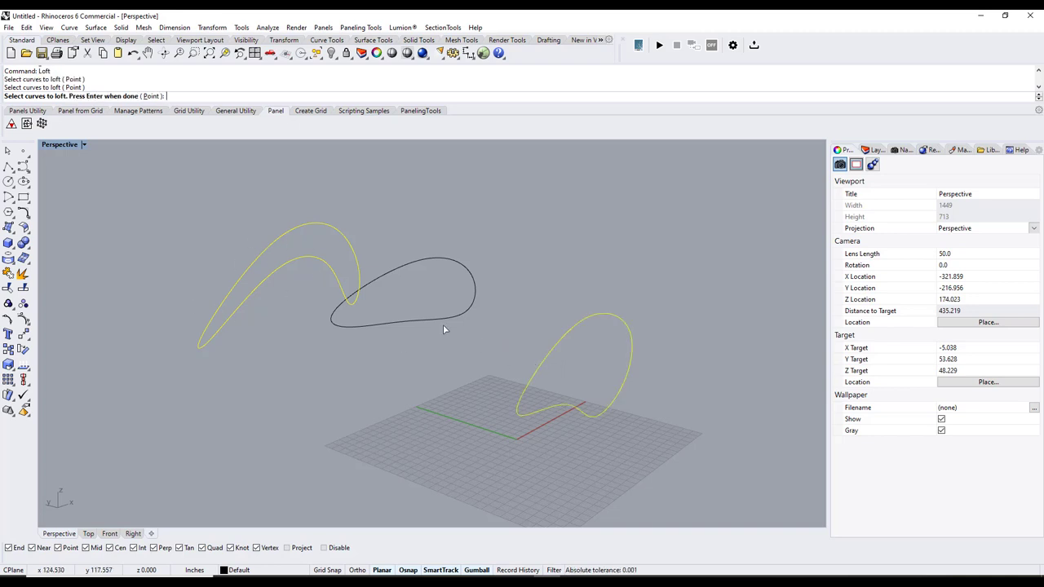
{"action": "left_click", "coordinate": [408, 323]}
{"action": "key", "text": "Return"}
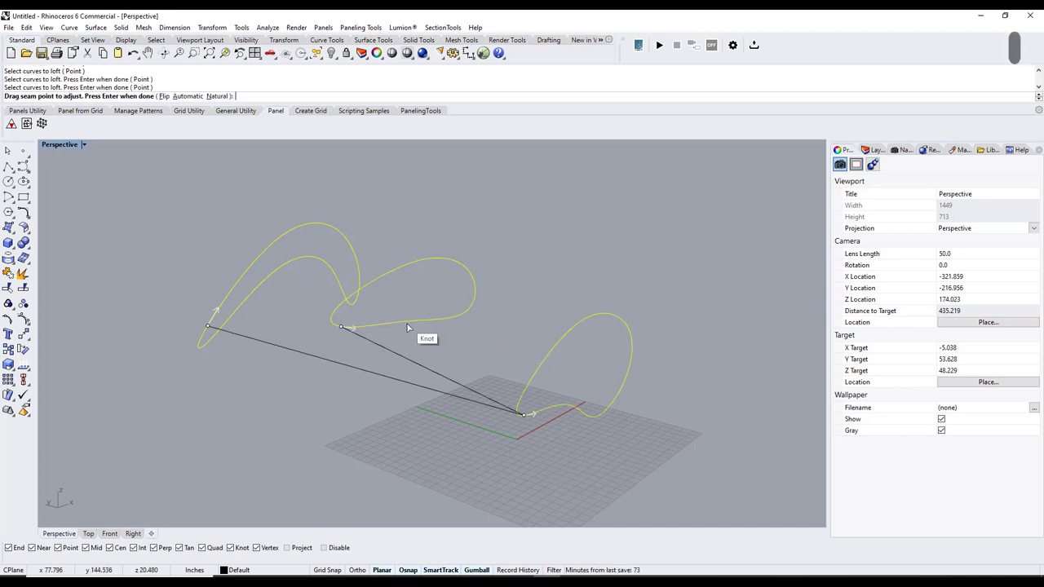
{"action": "right_click", "coordinate": [482, 466]}
{"action": "left_click", "coordinate": [737, 443]}
Step: Inspect the out-of-order loft surface from the side, and delete it while keeping its curves
{"action": "right_click_drag", "start_coordinate": [587, 375], "coordinate": [457, 367]}
{"action": "scroll", "coordinate": [374, 370], "scroll_direction": "down", "scroll_amount": 2}
{"action": "right_click_drag", "start_coordinate": [374, 369], "coordinate": [307, 377]}
{"action": "left_click", "coordinate": [221, 360]}
{"action": "key", "text": "Delete"}
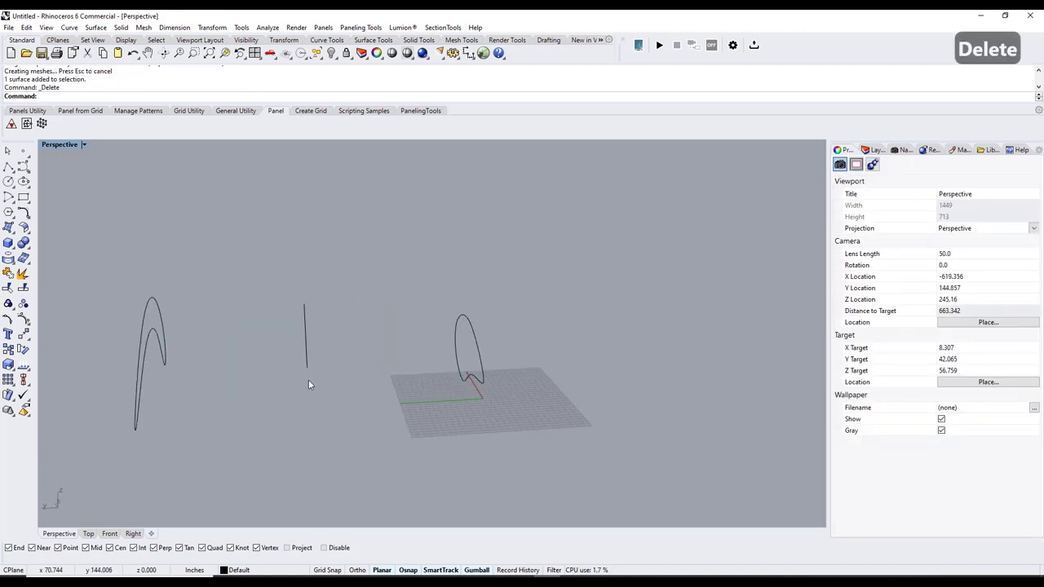
Step: Start a loft through the three closed curves in spatial order: the crescent, the middle teardrop, and last the front curve
{"action": "type", "text": "loft"}
{"action": "key", "text": "Return"}
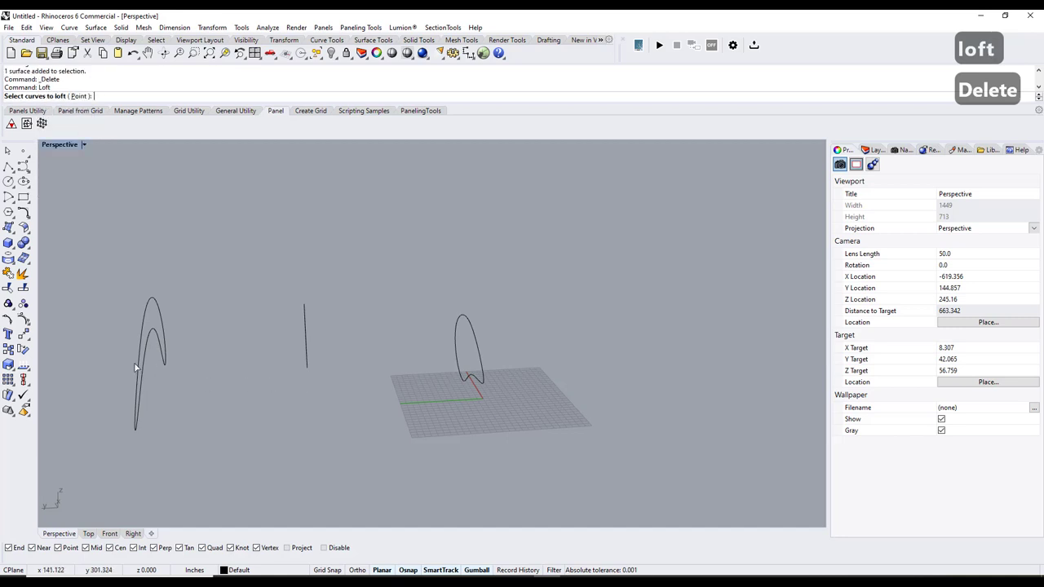
{"action": "left_click", "coordinate": [140, 369]}
{"action": "left_click", "coordinate": [313, 338]}
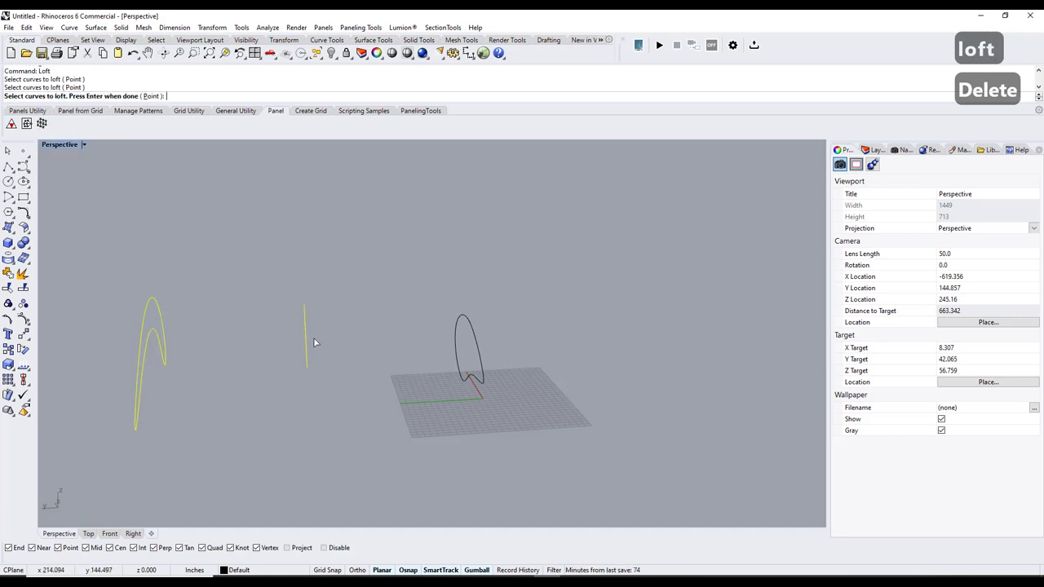
{"action": "left_click", "coordinate": [480, 355]}
{"action": "key", "text": "Return"}
{"action": "key", "text": "Return"}
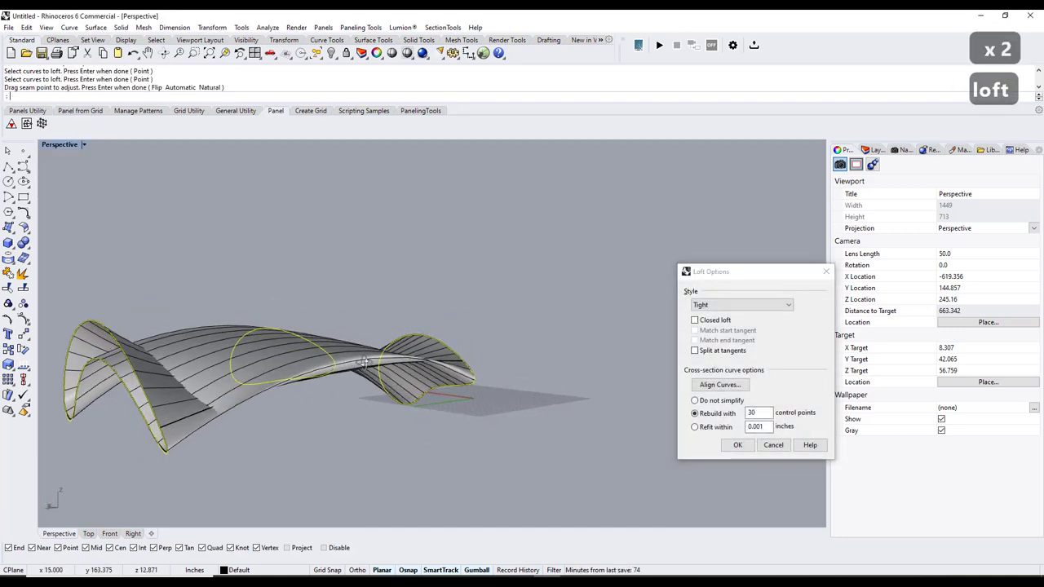
{"action": "scroll", "coordinate": [371, 376], "scroll_direction": "up", "scroll_amount": 5}
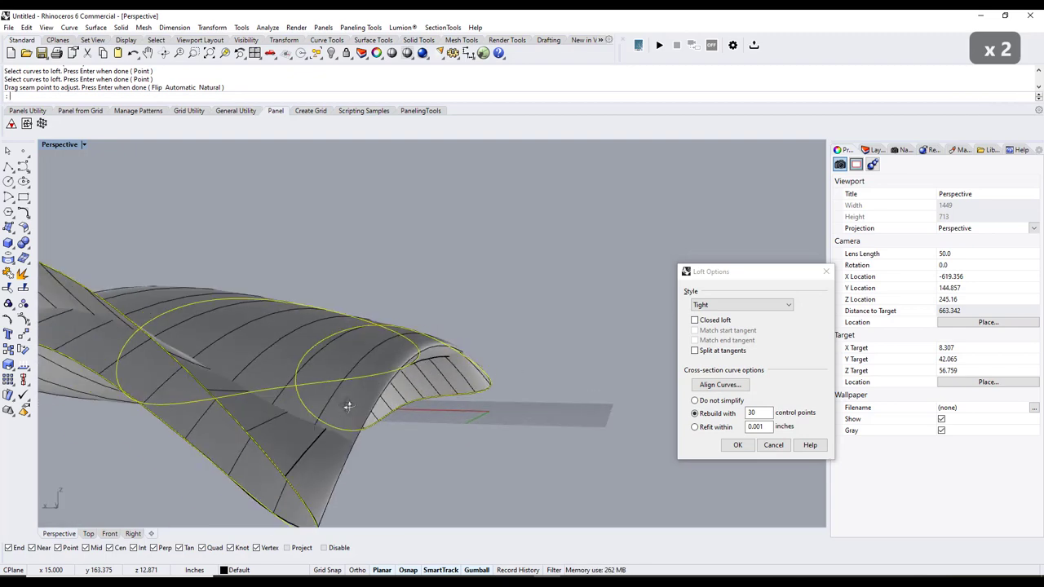
{"action": "mouse_move", "coordinate": [386, 403]}
{"action": "right_mouse_down"}
{"action": "mouse_move", "coordinate": [275, 405]}
{"action": "mouse_move", "coordinate": [397, 417]}
{"action": "mouse_move", "coordinate": [383, 419]}
{"action": "right_mouse_up"}
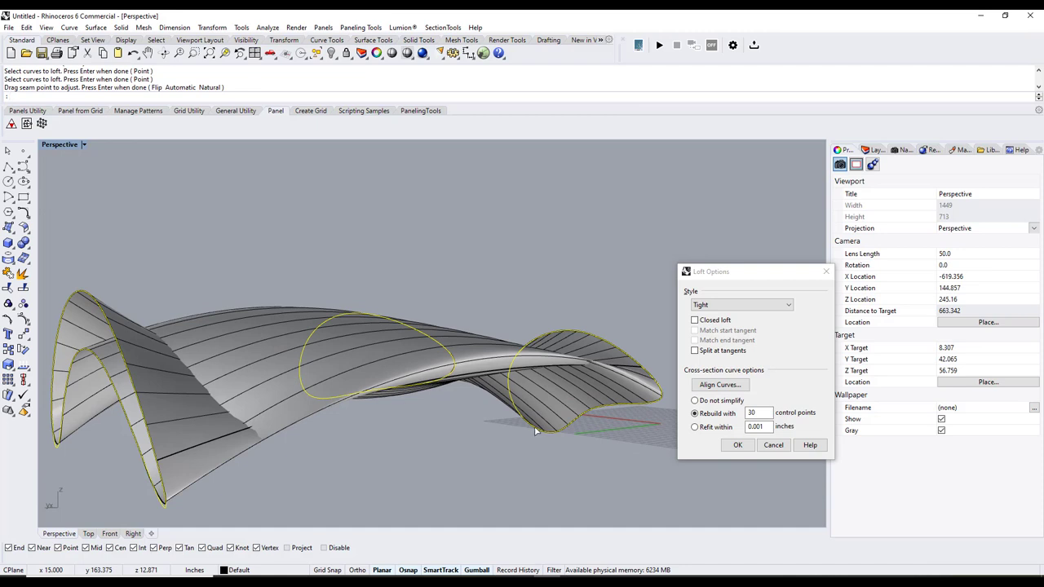
{"action": "right_click_drag", "start_coordinate": [536, 431], "coordinate": [517, 432]}
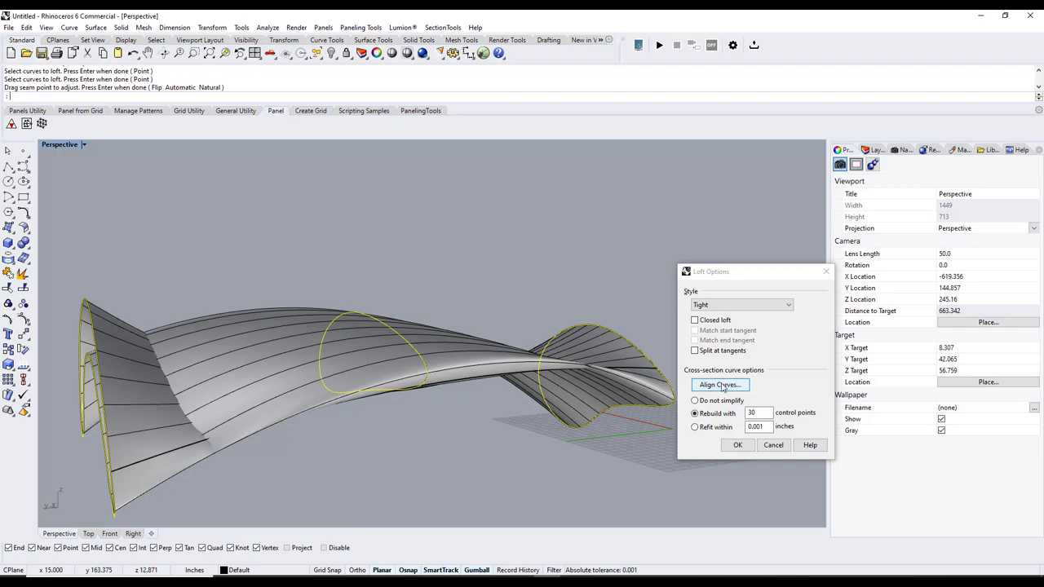
Step: Adjust the curve directions with Align Curves, and create the Tight loft rebuilt with 30 control points
{"action": "left_click", "coordinate": [721, 387]}
{"action": "right_click_drag", "start_coordinate": [422, 390], "coordinate": [198, 394]}
{"action": "key", "text": "Return"}
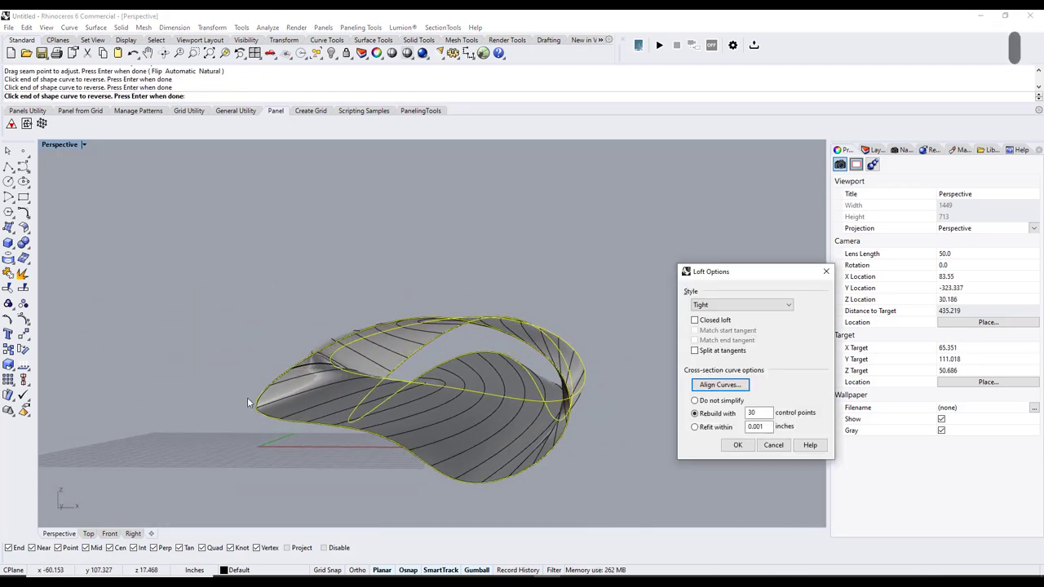
{"action": "left_click", "coordinate": [738, 445]}
{"action": "right_click_drag", "start_coordinate": [587, 408], "coordinate": [541, 362]}
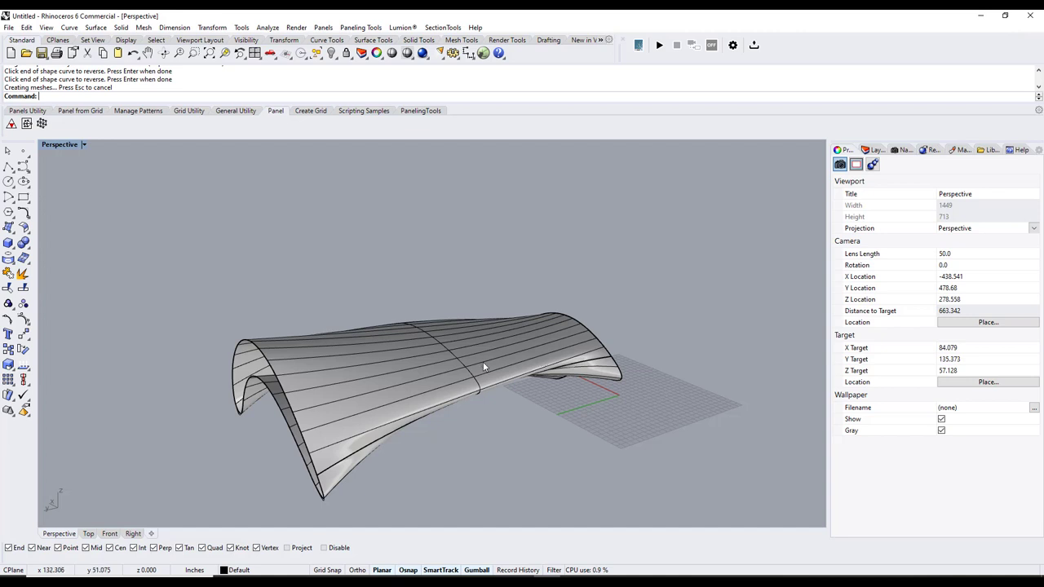
{"action": "right_click_drag", "start_coordinate": [484, 368], "coordinate": [286, 340]}
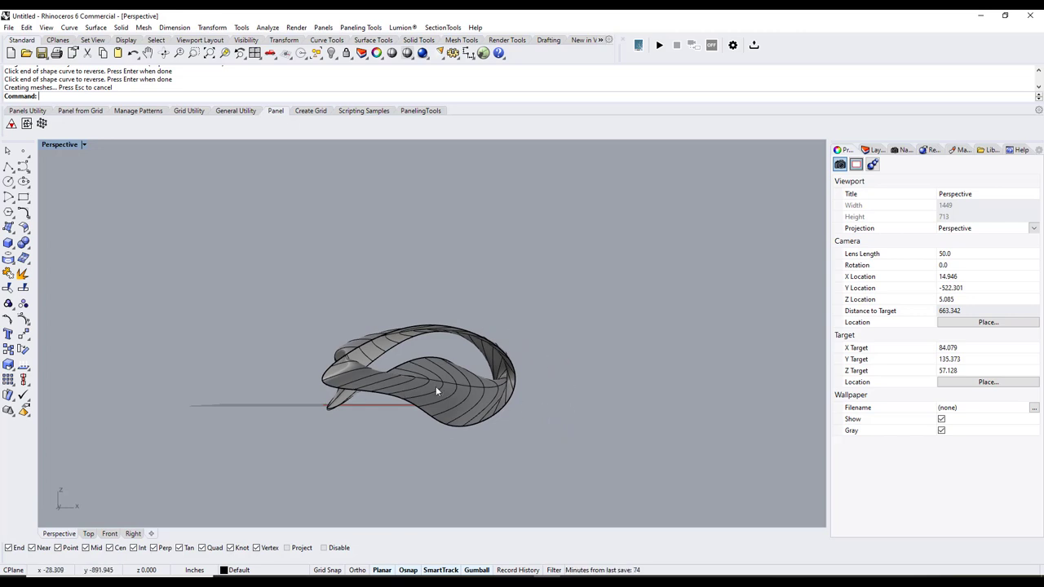
{"action": "right_click_drag", "start_coordinate": [430, 398], "coordinate": [465, 410]}
{"action": "left_click", "coordinate": [466, 414]}
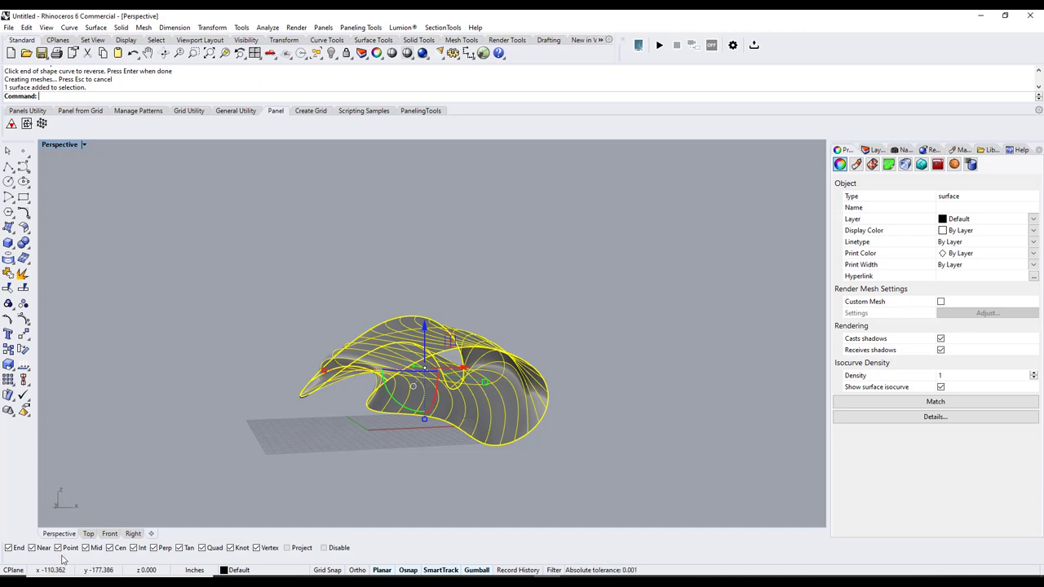
{"action": "key", "text": "Escape"}
{"action": "key", "text": "Escape"}
Step: Draw an arched open degree-3 curve from three control points beside the loft in the Front view
{"action": "left_click", "coordinate": [90, 534]}
{"action": "scroll", "coordinate": [226, 447], "scroll_direction": "down", "scroll_amount": 10}
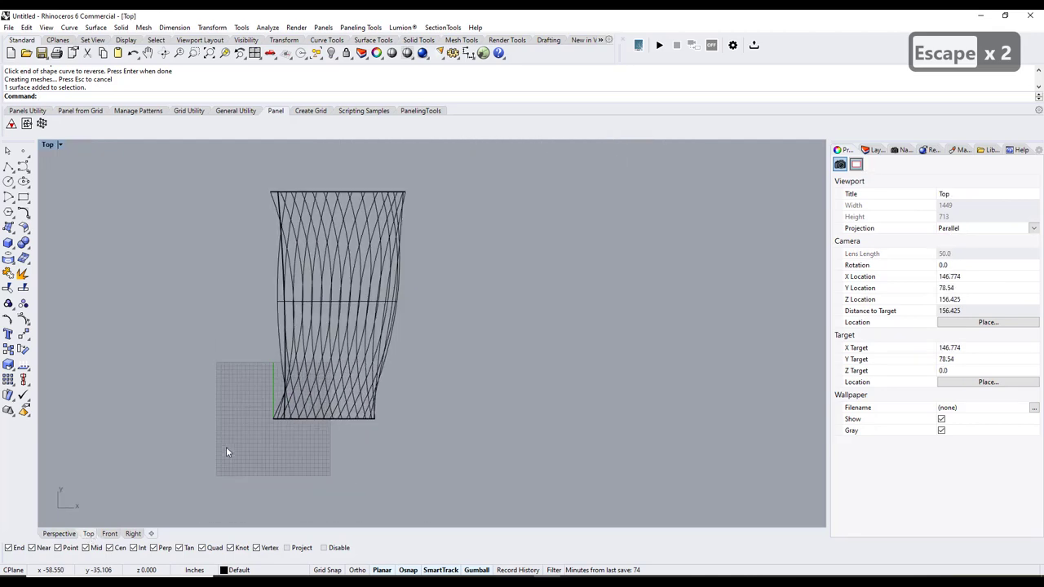
{"action": "left_click", "coordinate": [109, 534]}
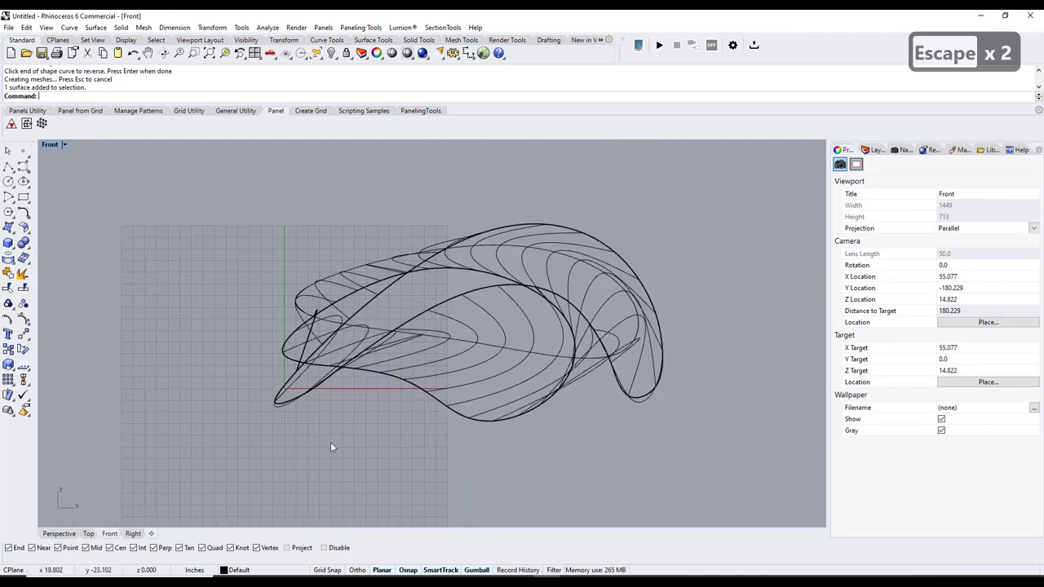
{"action": "scroll", "coordinate": [331, 442], "scroll_direction": "down", "scroll_amount": 4}
{"action": "left_click", "coordinate": [23, 165]}
{"action": "left_click", "coordinate": [23, 165]}
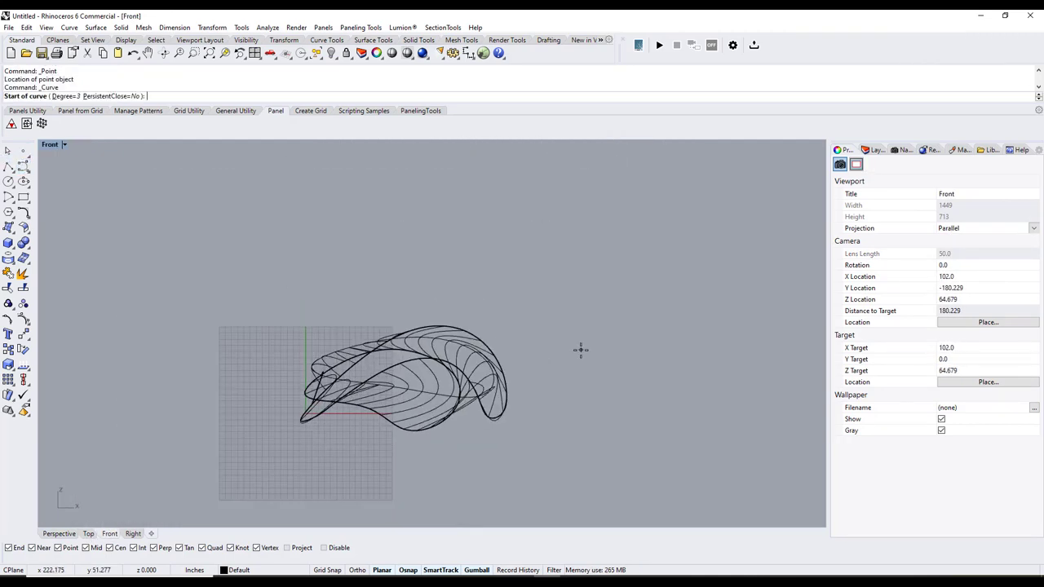
{"action": "right_click_drag", "start_coordinate": [580, 350], "coordinate": [334, 345]}
{"action": "left_click", "coordinate": [631, 409]}
{"action": "left_click", "coordinate": [580, 262]}
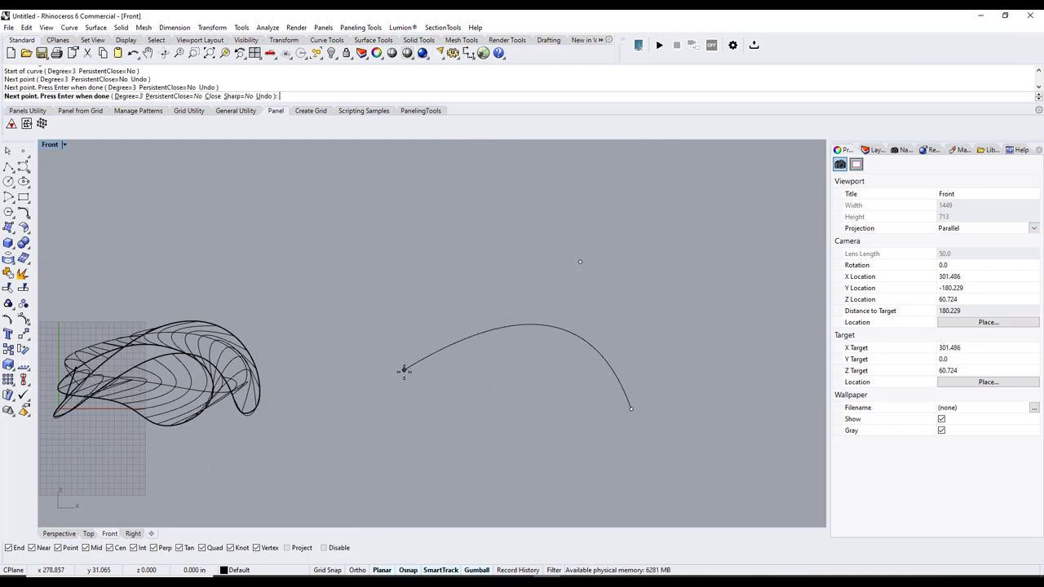
{"action": "left_click", "coordinate": [354, 408]}
{"action": "key", "text": "Return"}
Step: Draw two more open arched curves crossing the first one, using three control points and then four
{"action": "key", "text": "Return"}
{"action": "left_click", "coordinate": [601, 412]}
{"action": "left_click", "coordinate": [498, 250]}
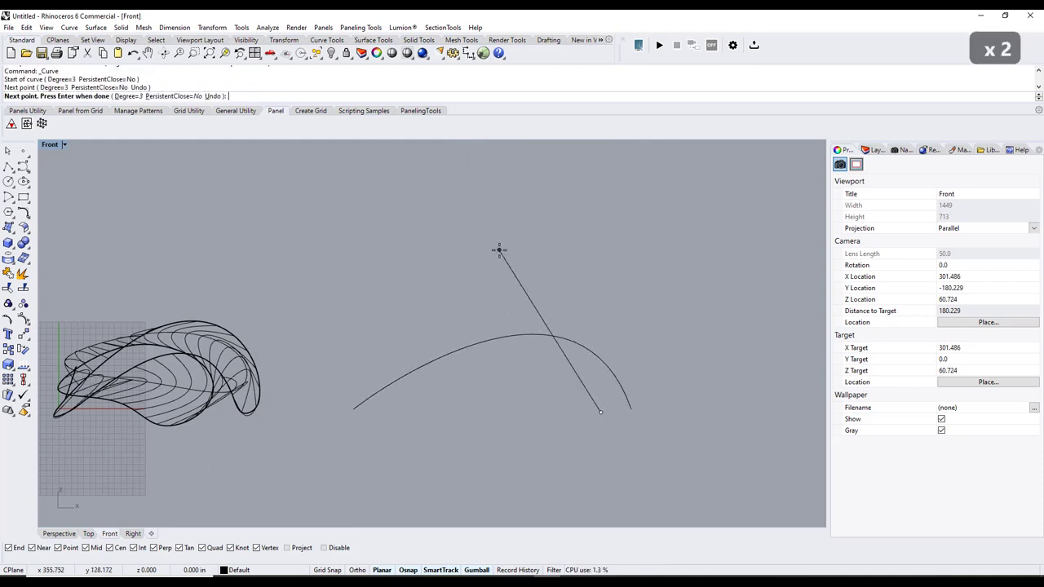
{"action": "left_click", "coordinate": [348, 271]}
{"action": "key", "text": "Return"}
{"action": "key", "text": "Return"}
{"action": "left_click", "coordinate": [572, 422]}
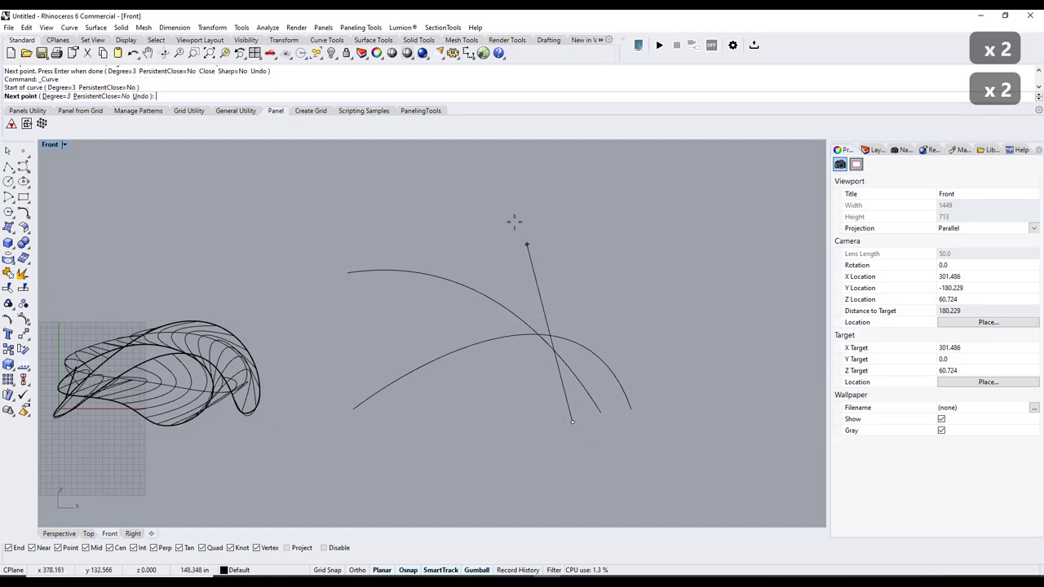
{"action": "left_click", "coordinate": [506, 210]}
{"action": "left_click", "coordinate": [346, 206]}
{"action": "left_click", "coordinate": [302, 350]}
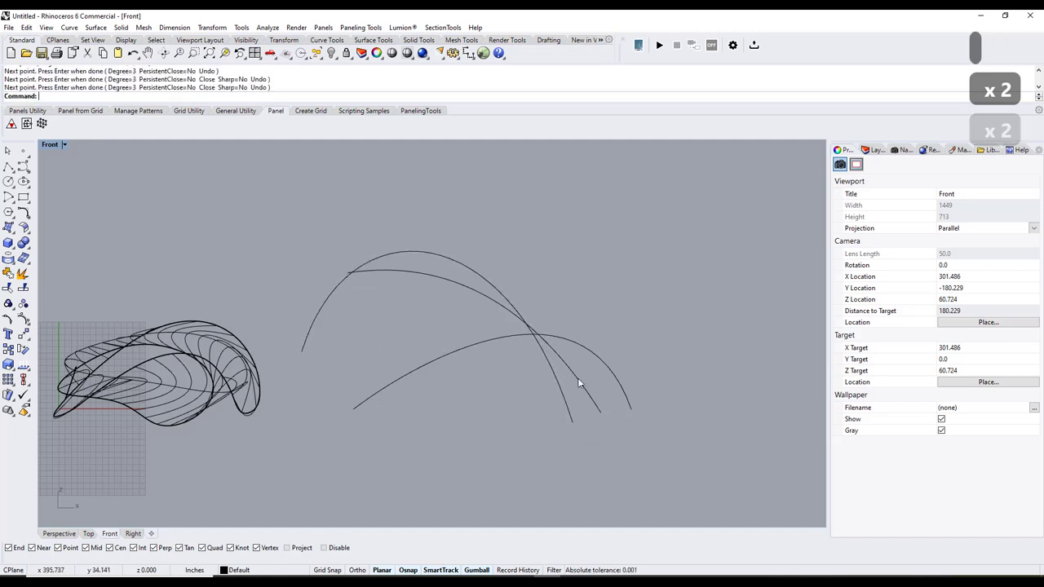
{"action": "key", "text": "Return"}
Step: In the Perspective view, move the four-point curve far back in depth and the second curve partway back, spacing the three arches apart
{"action": "left_click", "coordinate": [59, 533]}
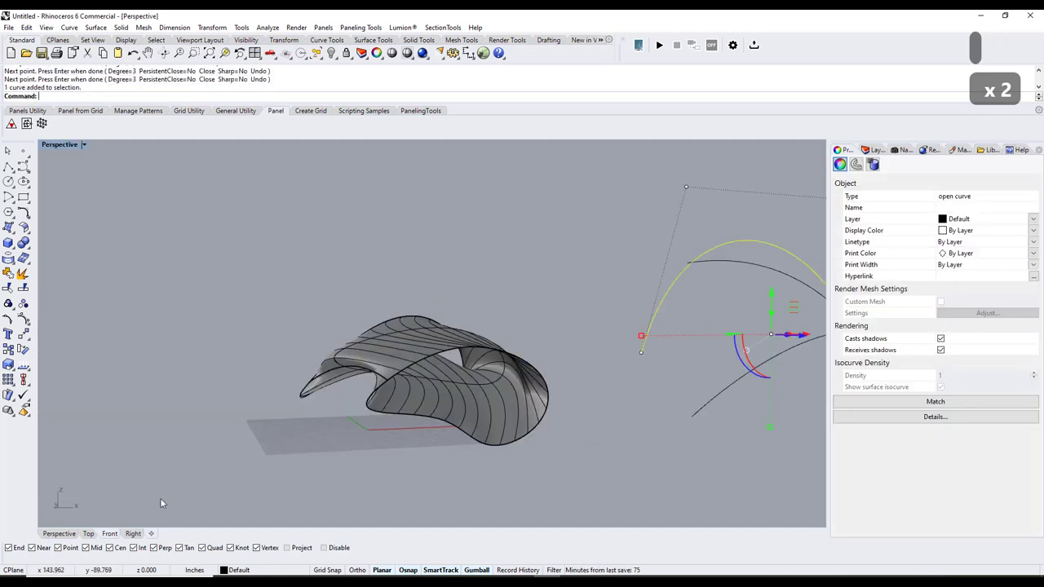
{"action": "right_click_drag", "start_coordinate": [160, 501], "coordinate": [561, 310]}
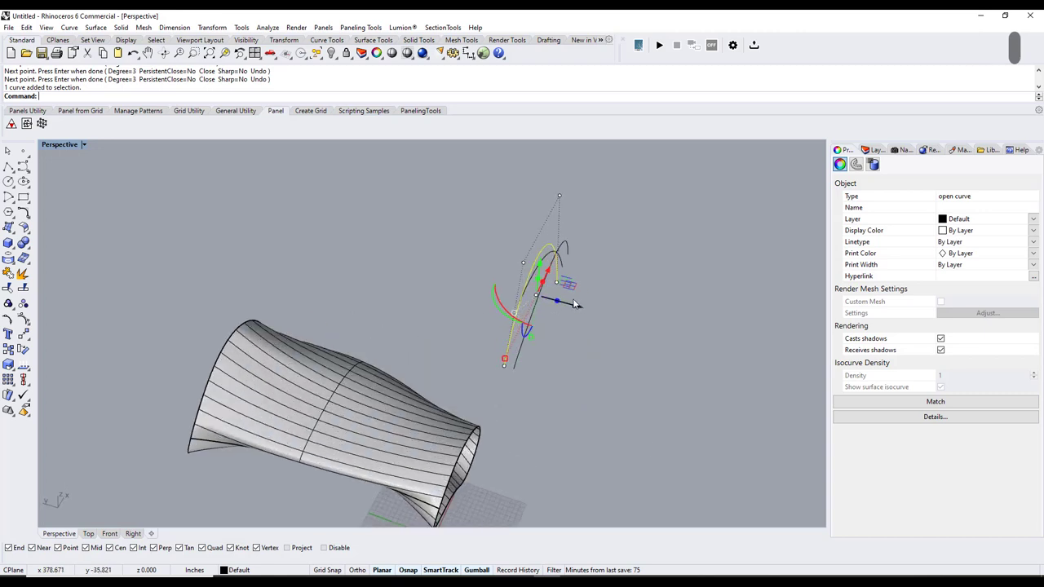
{"action": "key", "text": "alt"}
{"action": "left_click_drag", "start_coordinate": [574, 303], "coordinate": [559, 306]}
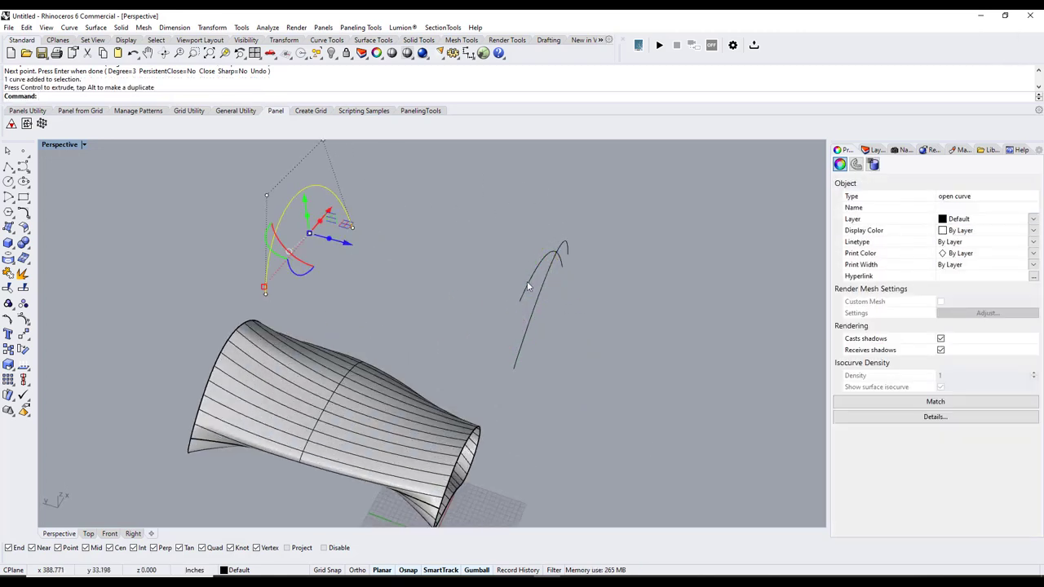
{"action": "left_click", "coordinate": [534, 283]}
{"action": "left_click_drag", "start_coordinate": [509, 271], "coordinate": [407, 254]}
{"action": "key", "text": "alt"}
{"action": "key", "text": "Escape"}
{"action": "key", "text": "Escape"}
Step: Loft the three open arches from front to back as a Tight surface rebuilt with 30 control points, and undo the loft
{"action": "right_click_drag", "start_coordinate": [407, 254], "coordinate": [654, 367]}
{"action": "right_click_drag", "start_coordinate": [614, 320], "coordinate": [569, 300]}
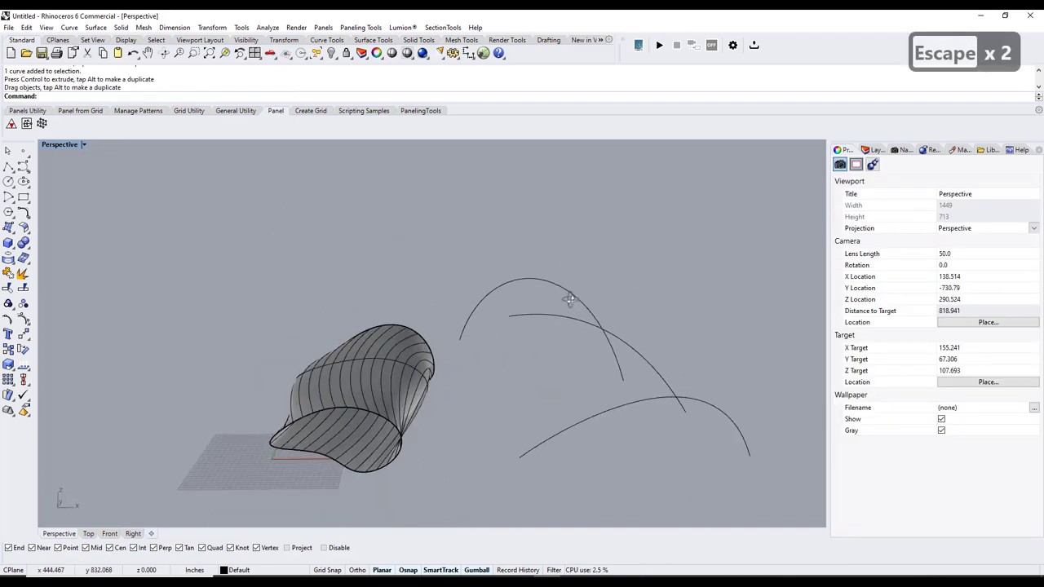
{"action": "type", "text": "loft"}
{"action": "key", "text": "Return"}
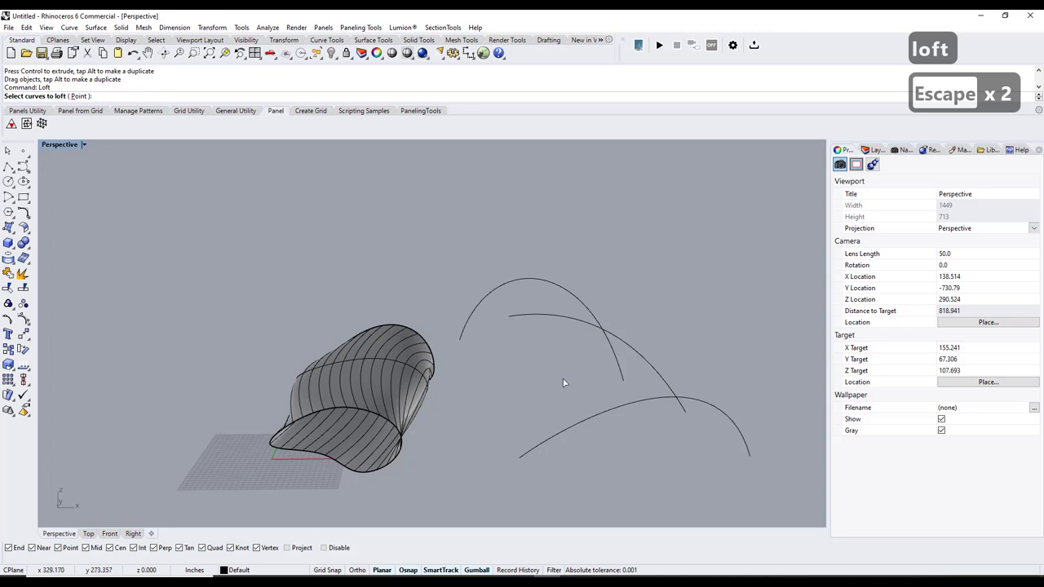
{"action": "left_click", "coordinate": [554, 439]}
{"action": "left_click", "coordinate": [534, 314]}
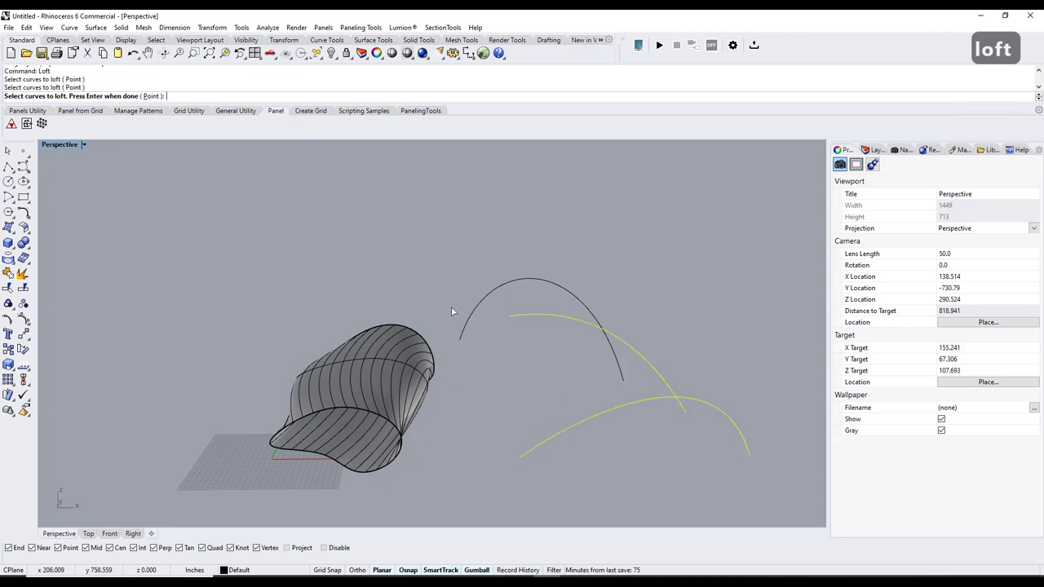
{"action": "left_click", "coordinate": [465, 327]}
{"action": "key", "text": "Return"}
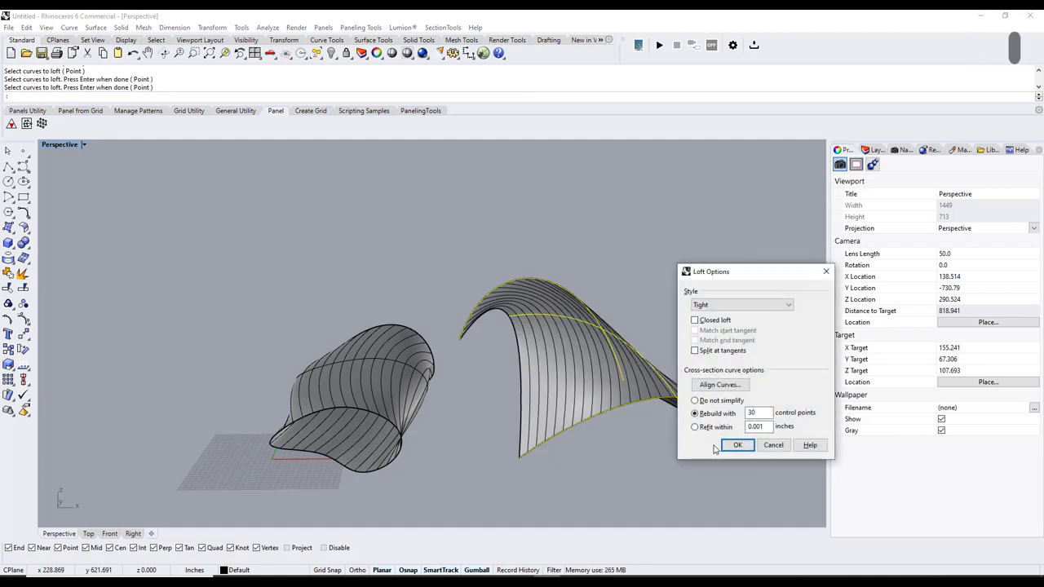
{"action": "left_click", "coordinate": [730, 445]}
{"action": "right_click_drag", "start_coordinate": [704, 445], "coordinate": [579, 456]}
{"action": "key", "text": "ctrl+z"}
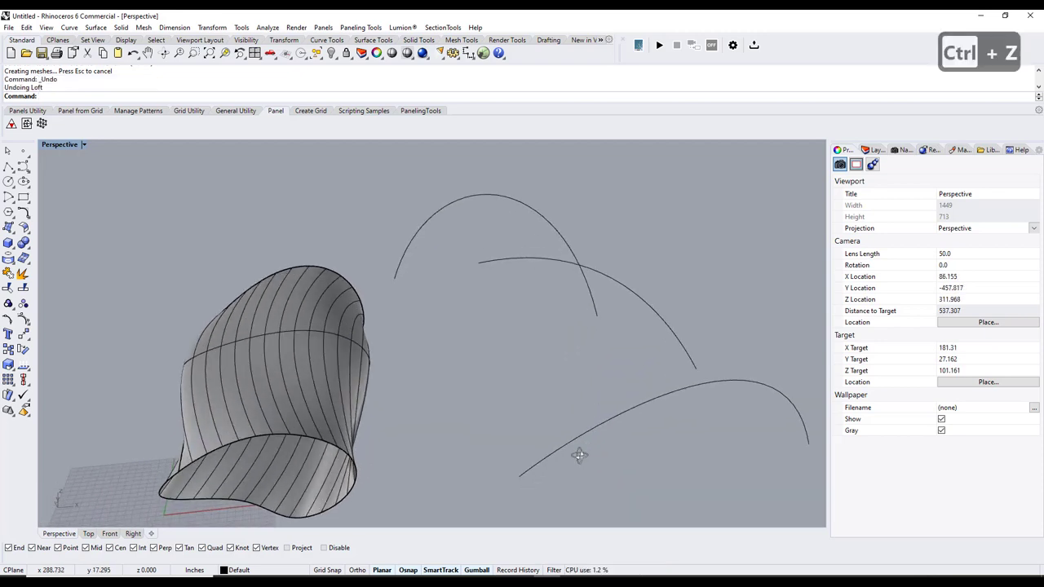
Step: Loft the three open arches from front to back with Closed loft enabled, Tight style and 30 control points
{"action": "type", "text": "loft"}
{"action": "key", "text": "Return"}
{"action": "left_click", "coordinate": [581, 438]}
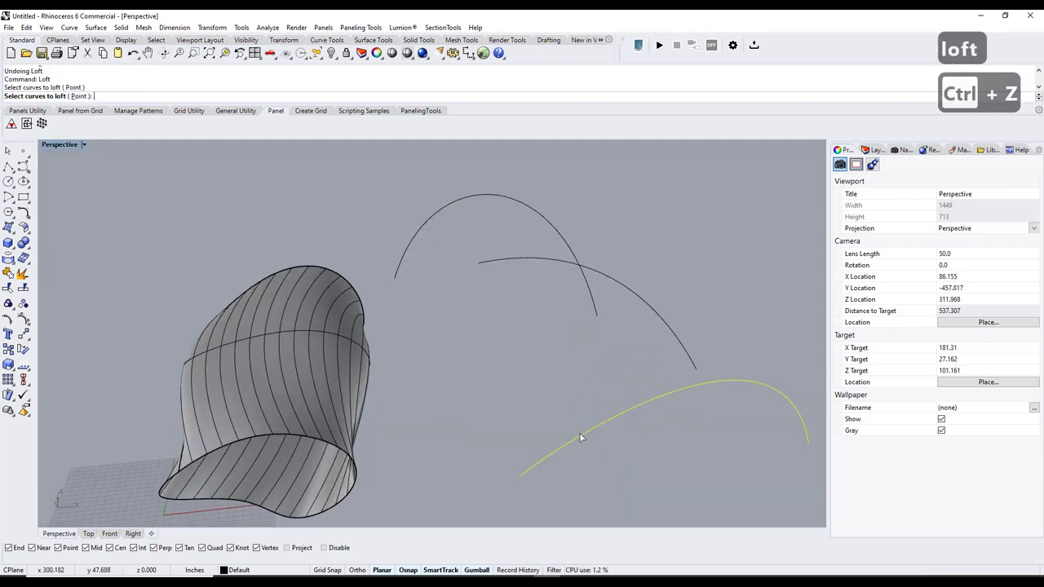
{"action": "left_click", "coordinate": [512, 264]}
{"action": "left_click", "coordinate": [420, 241]}
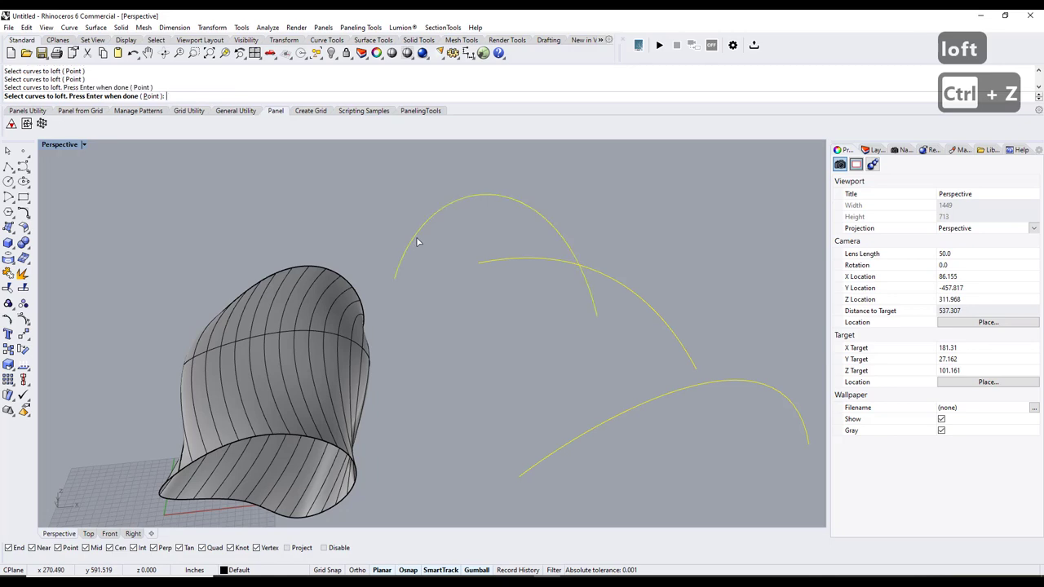
{"action": "key", "text": "Return"}
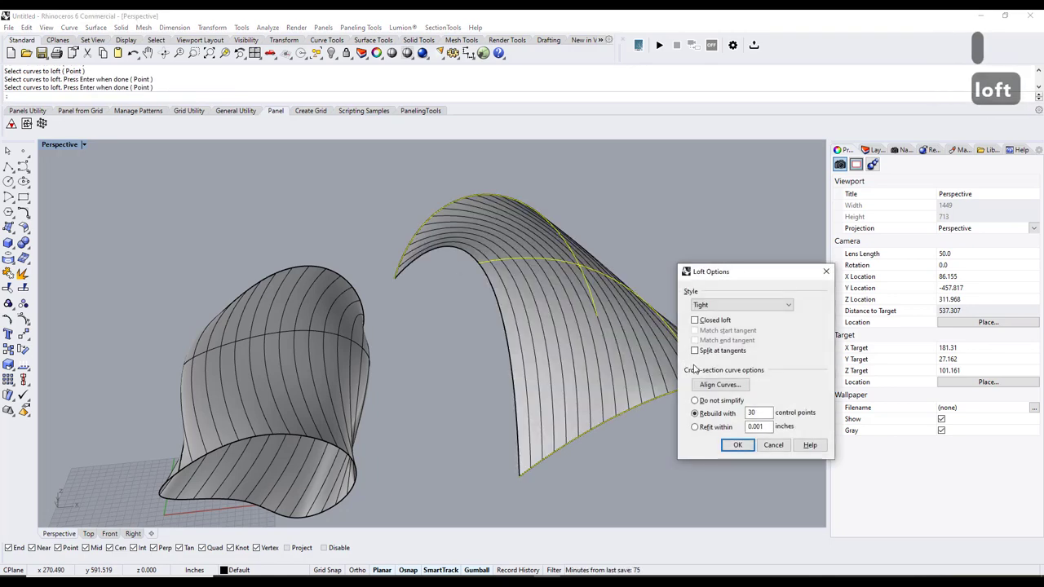
{"action": "left_click", "coordinate": [695, 320]}
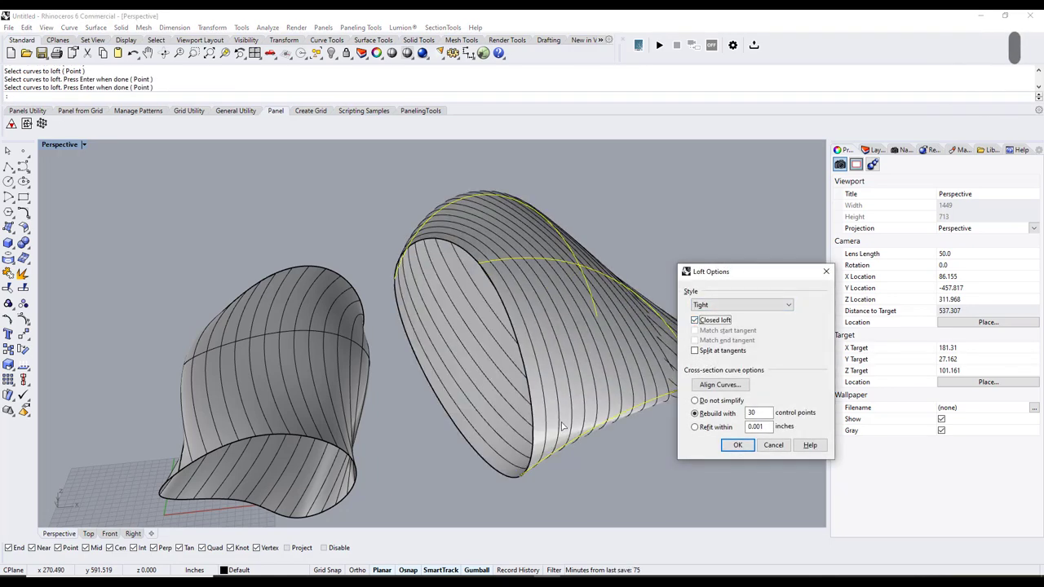
{"action": "right_click_drag", "start_coordinate": [561, 425], "coordinate": [592, 478]}
{"action": "scroll", "coordinate": [516, 389], "scroll_direction": "up", "scroll_amount": 5}
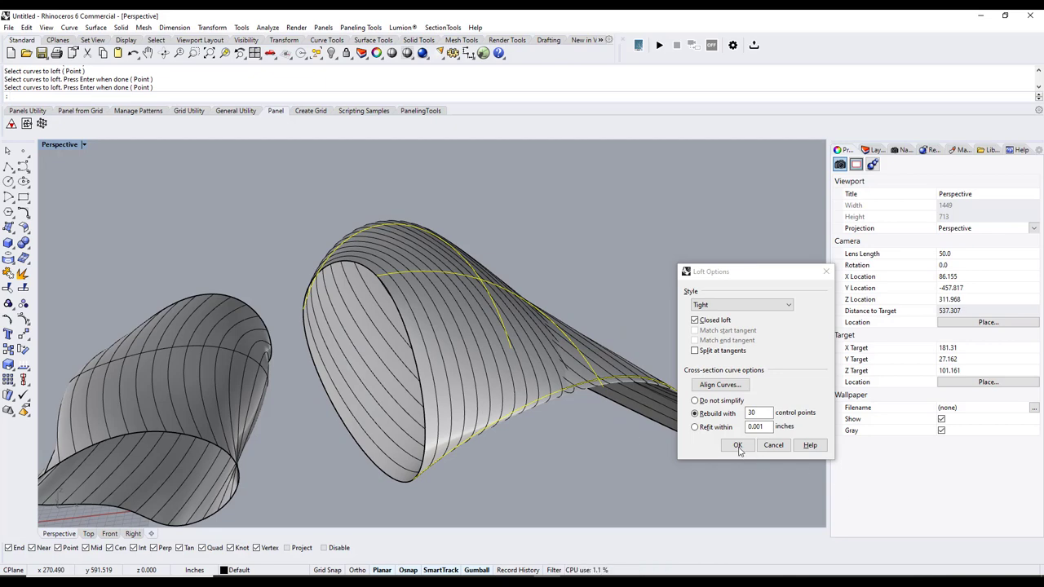
{"action": "left_click", "coordinate": [738, 446]}
Step: Delete the closed loft surface while keeping its three arched curves
{"action": "right_click_drag", "start_coordinate": [565, 431], "coordinate": [529, 390]}
{"action": "left_click", "coordinate": [525, 384]}
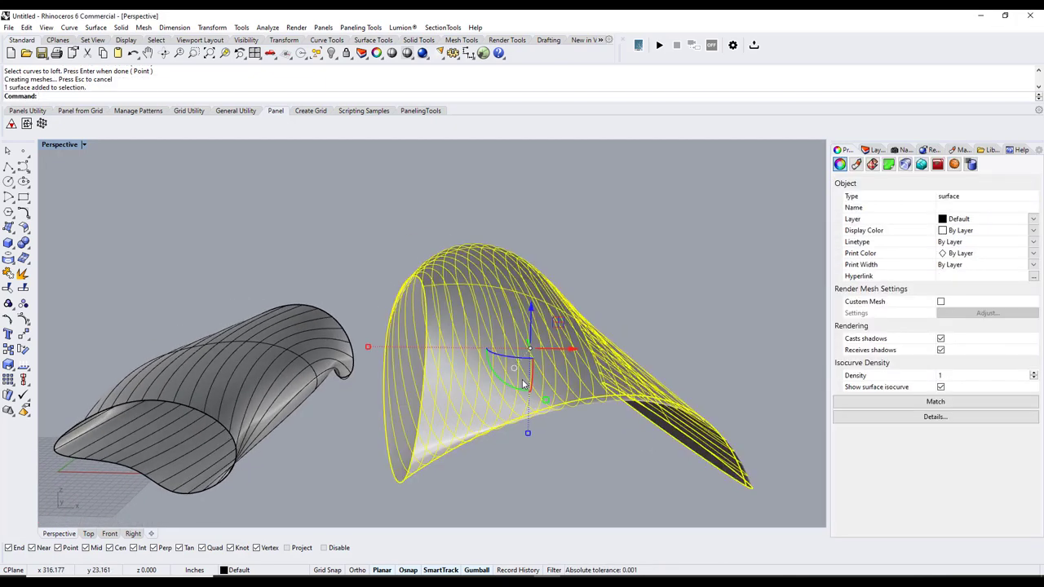
{"action": "key", "text": "Delete"}
Step: Begin a loft through the three open arches, picking them in order from the front curve to the back curve
{"action": "type", "text": "loft"}
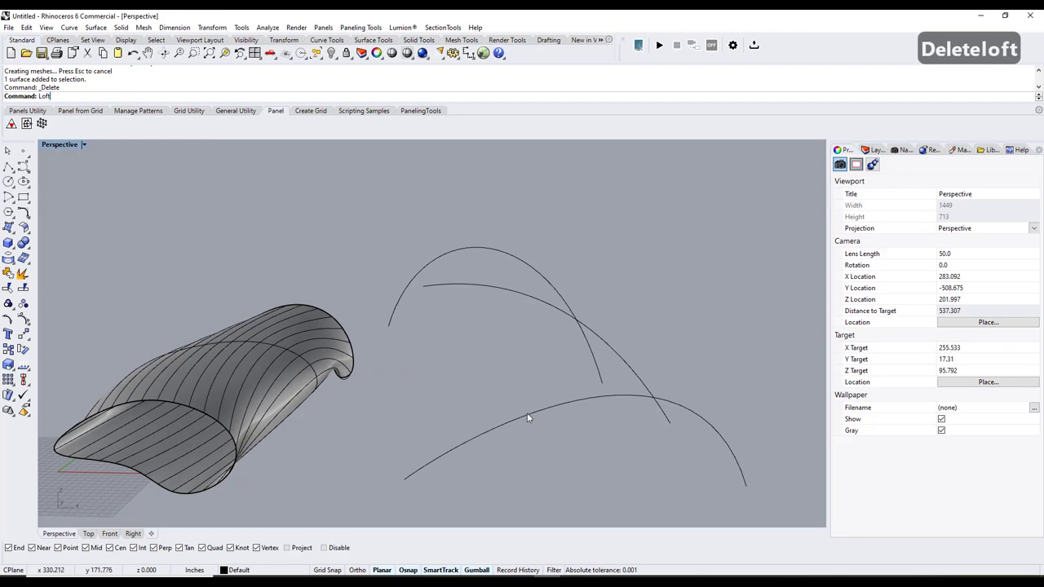
{"action": "key", "text": "Return"}
{"action": "left_click", "coordinate": [515, 422]}
{"action": "left_click", "coordinate": [487, 287]}
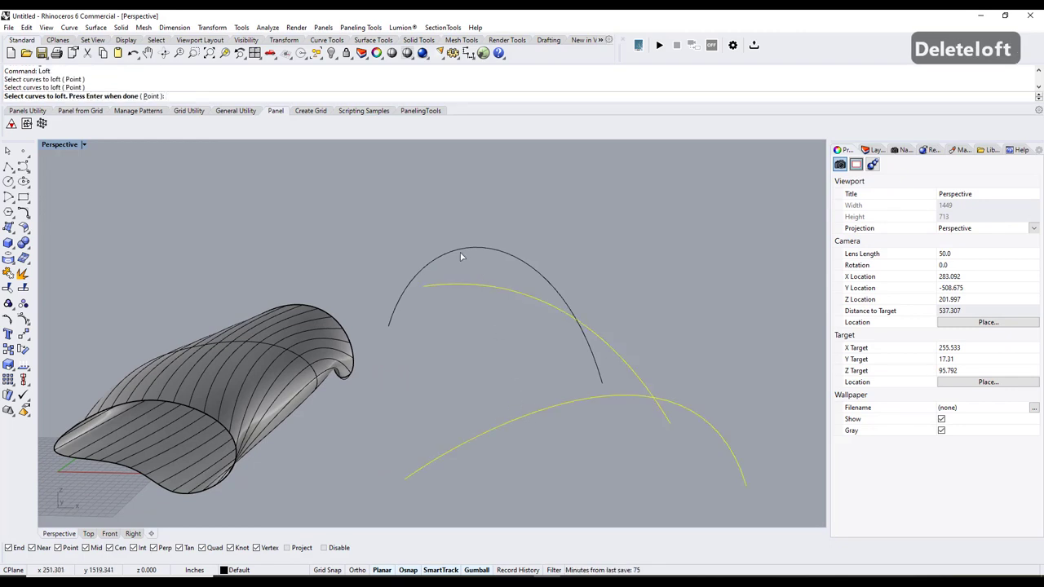
{"action": "left_click", "coordinate": [461, 249]}
{"action": "key", "text": "Return"}
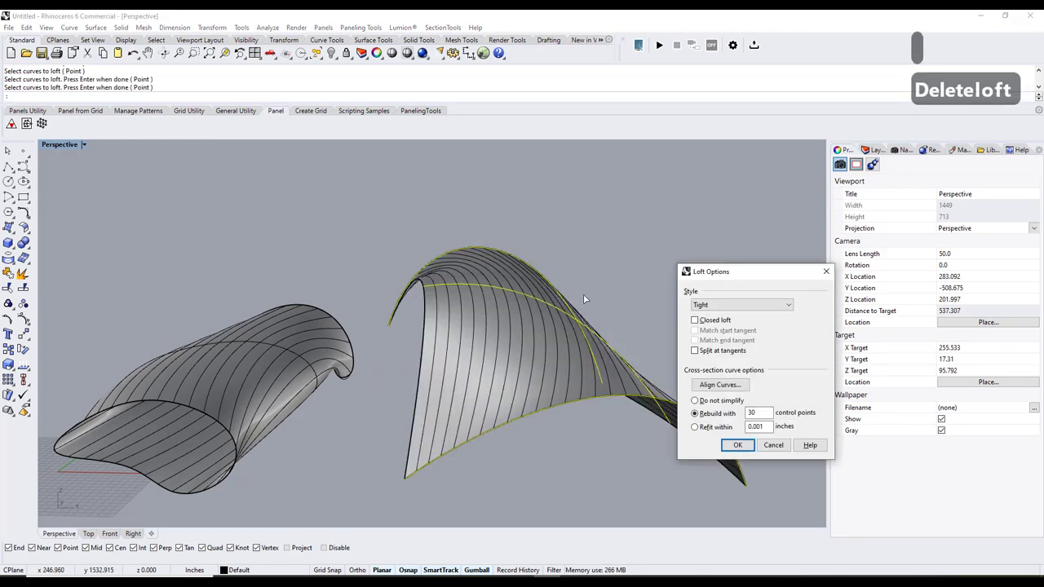
Step: Set the loft style to Normal and Loose in turn and inspect how the Loose preview follows the three arches
{"action": "left_click", "coordinate": [722, 308]}
{"action": "left_click", "coordinate": [731, 318]}
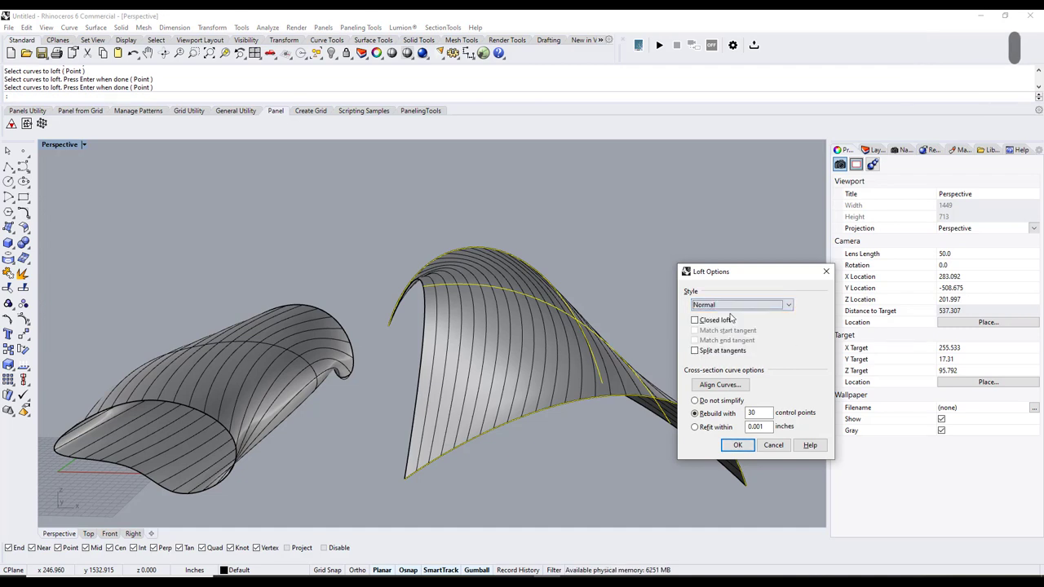
{"action": "left_click", "coordinate": [731, 307]}
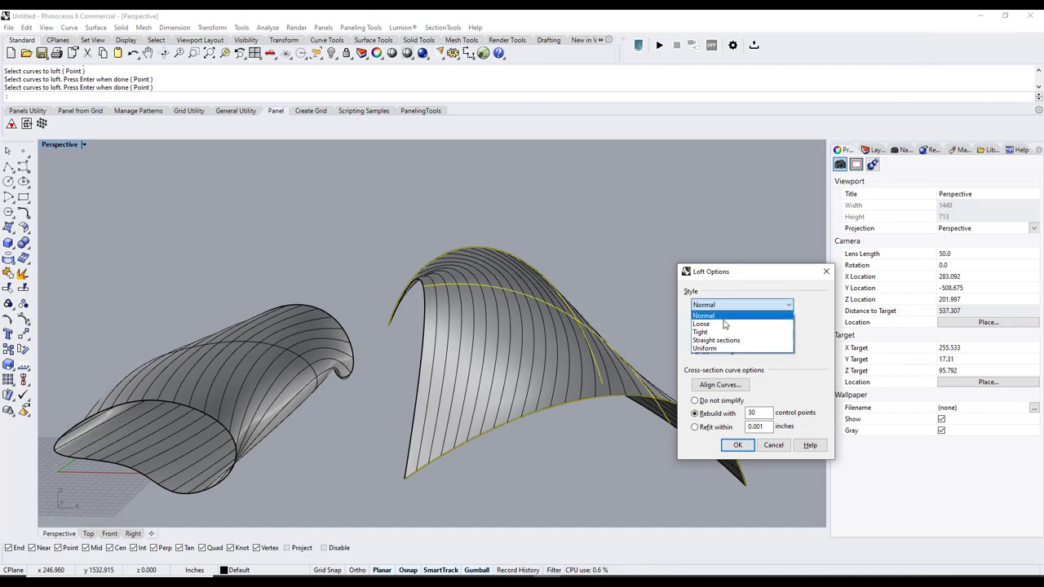
{"action": "left_click", "coordinate": [728, 324]}
{"action": "right_click_drag", "start_coordinate": [681, 327], "coordinate": [451, 463]}
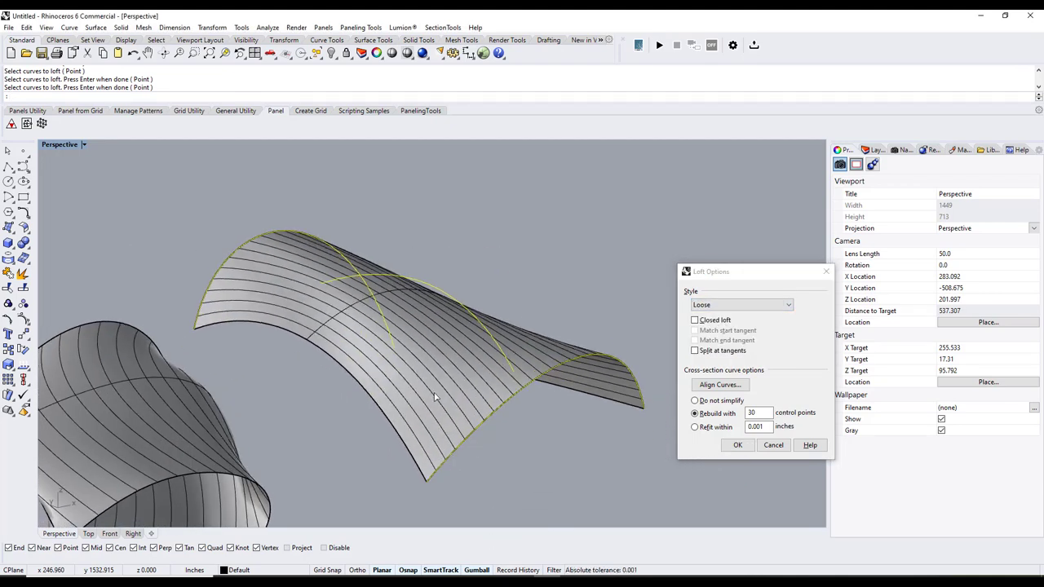
{"action": "right_click_drag", "start_coordinate": [435, 397], "coordinate": [391, 379]}
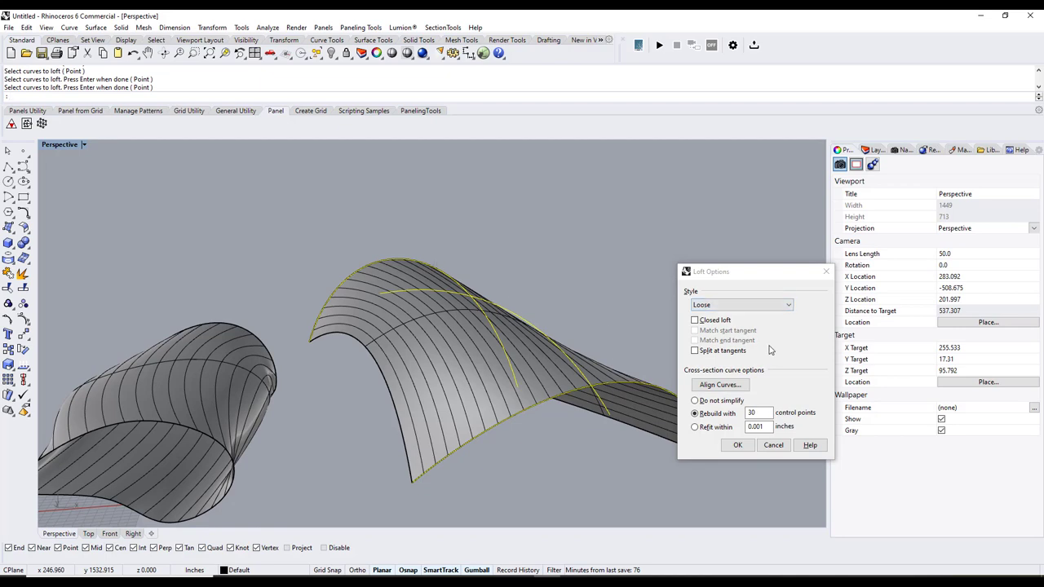
Step: Switch the loft preview to the Tight style and inspect it from the side
{"action": "left_click", "coordinate": [734, 304]}
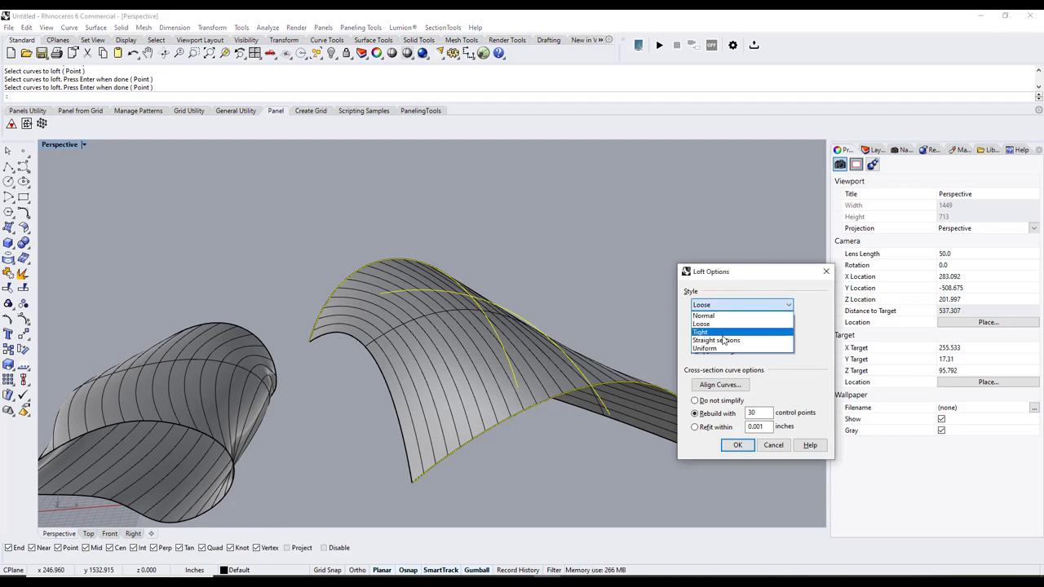
{"action": "left_click", "coordinate": [721, 334]}
{"action": "right_click_drag", "start_coordinate": [489, 343], "coordinate": [368, 330]}
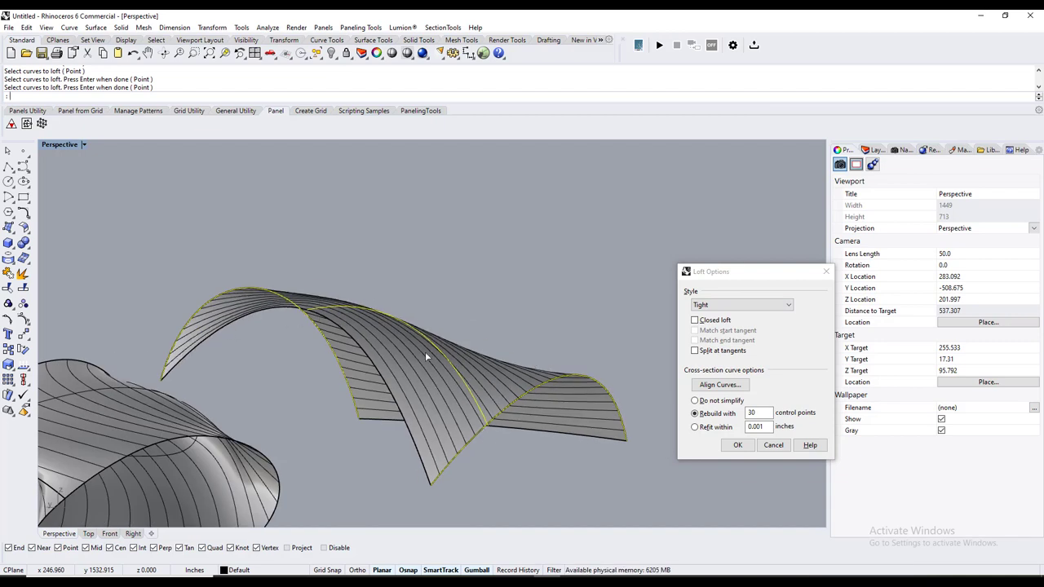
Step: Switch the loft preview to Straight sections and examine the surface between the three arches from several angles
{"action": "left_click", "coordinate": [739, 304]}
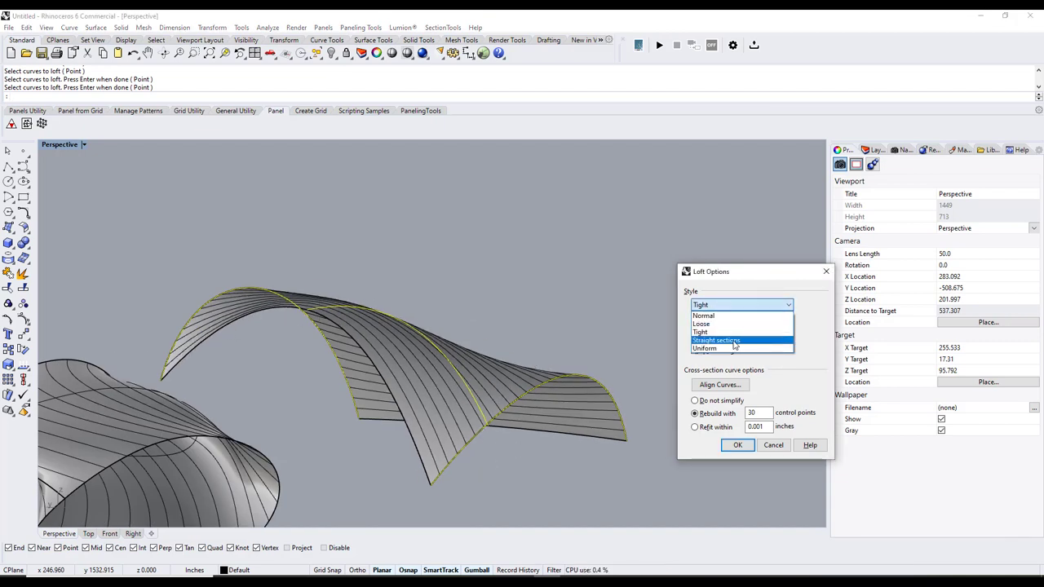
{"action": "left_click", "coordinate": [734, 340]}
{"action": "right_click_drag", "start_coordinate": [530, 377], "coordinate": [443, 444]}
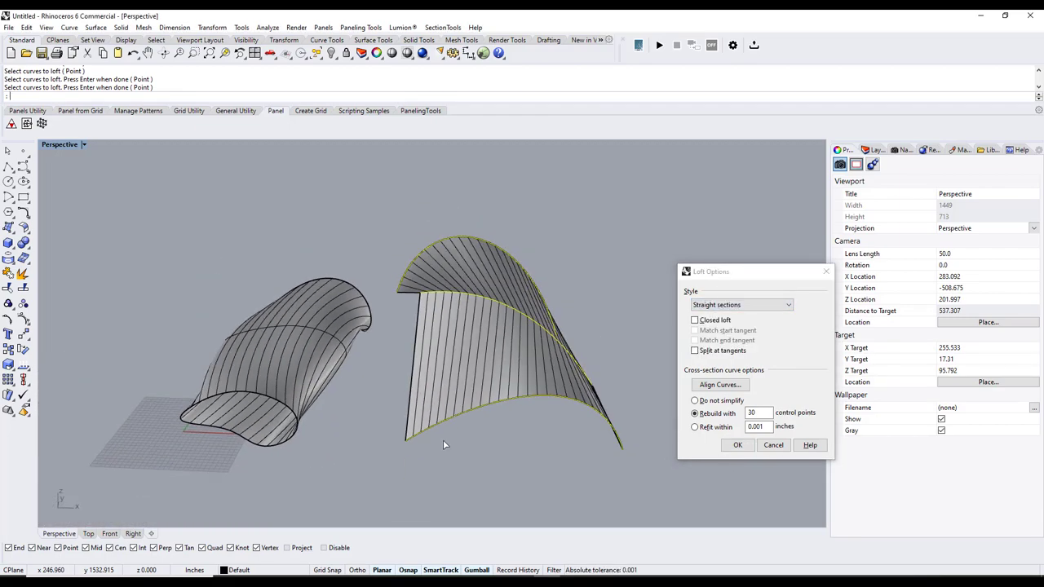
{"action": "right_click_drag", "start_coordinate": [647, 422], "coordinate": [208, 375]}
{"action": "scroll", "coordinate": [375, 302], "scroll_direction": "up", "scroll_amount": 3}
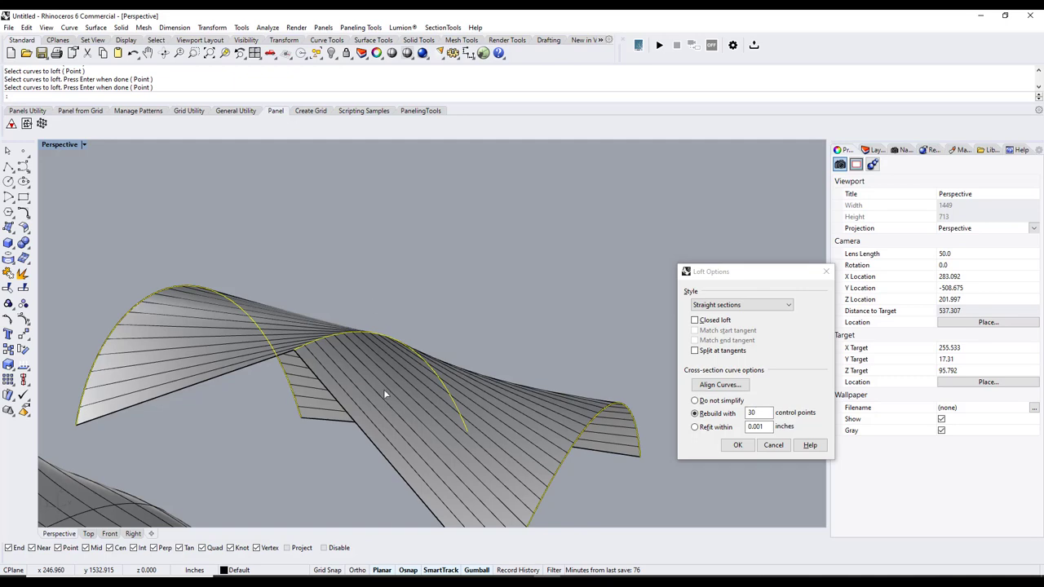
{"action": "right_click_drag", "start_coordinate": [384, 389], "coordinate": [378, 422]}
{"action": "scroll", "coordinate": [477, 286], "scroll_direction": "down", "scroll_amount": 4}
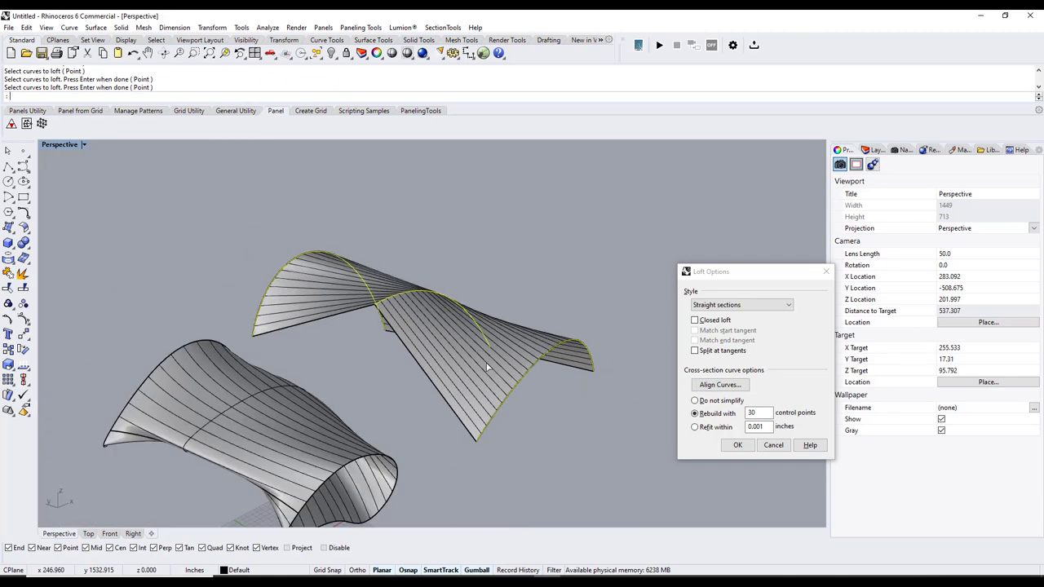
Step: Create the open loft through the three arches in Uniform style, rebuilt with 30 control points, and inspect the surface
{"action": "left_click", "coordinate": [739, 307]}
{"action": "left_click", "coordinate": [740, 306]}
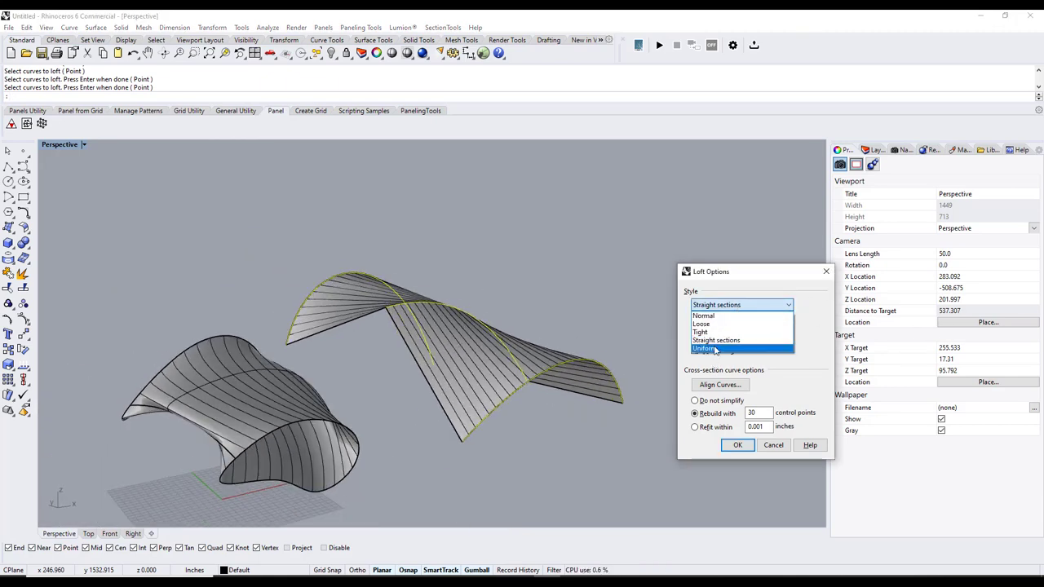
{"action": "left_click", "coordinate": [714, 350]}
{"action": "right_click_drag", "start_coordinate": [645, 367], "coordinate": [616, 382]}
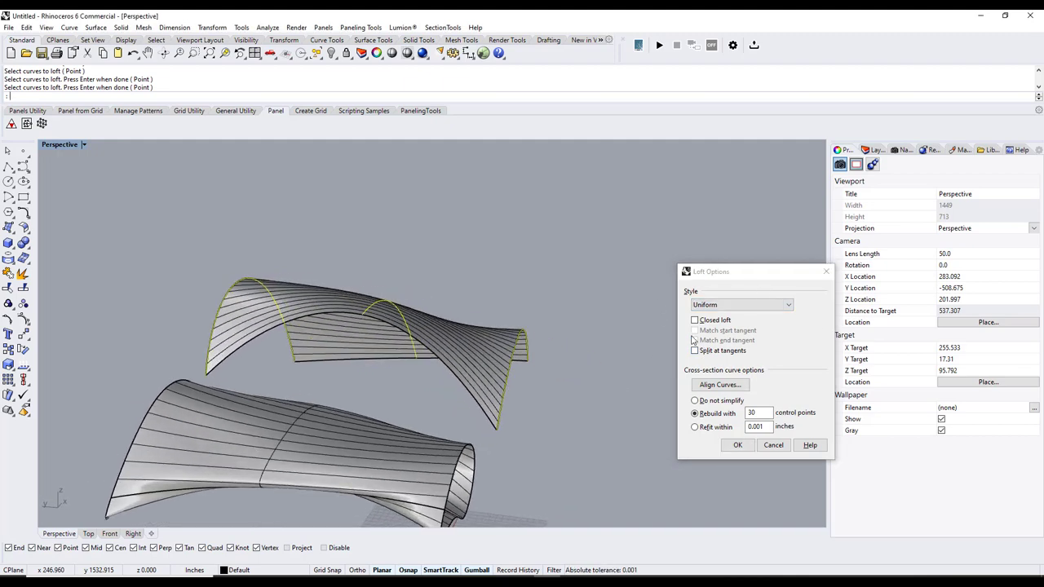
{"action": "left_click", "coordinate": [730, 445]}
{"action": "right_click_drag", "start_coordinate": [728, 443], "coordinate": [575, 430]}
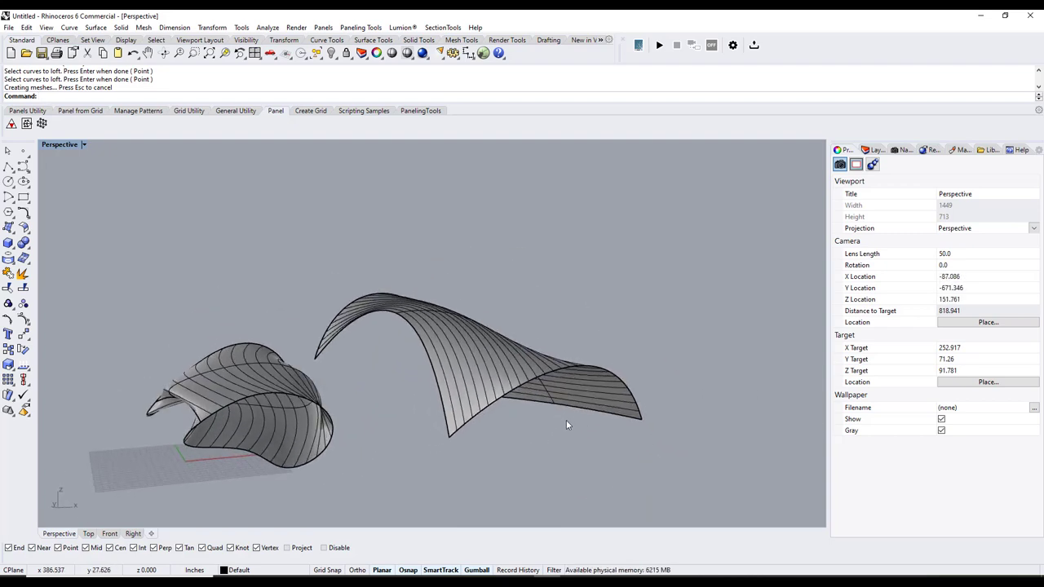
{"action": "right_click_drag", "start_coordinate": [509, 406], "coordinate": [485, 406]}
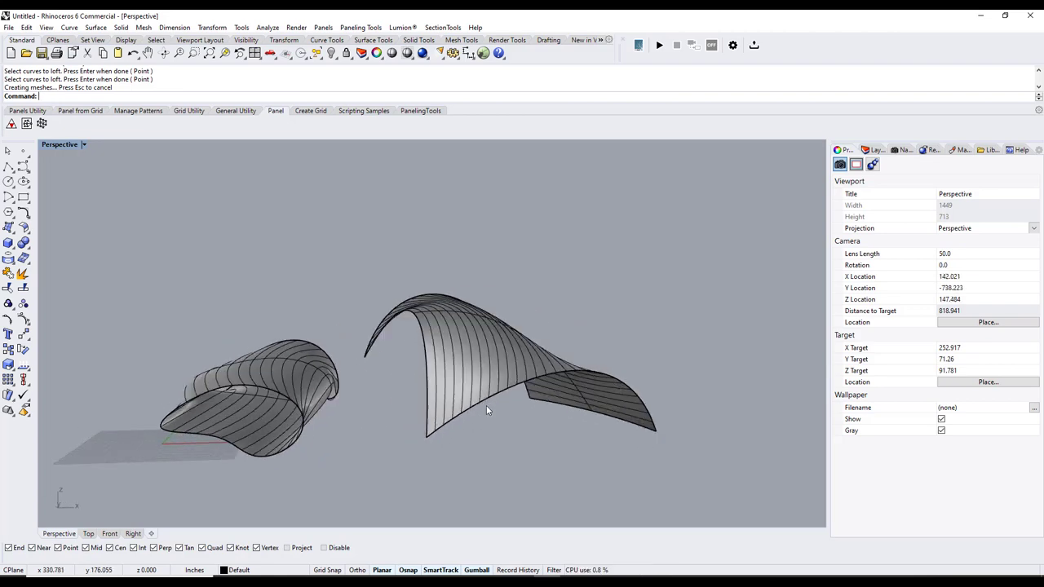
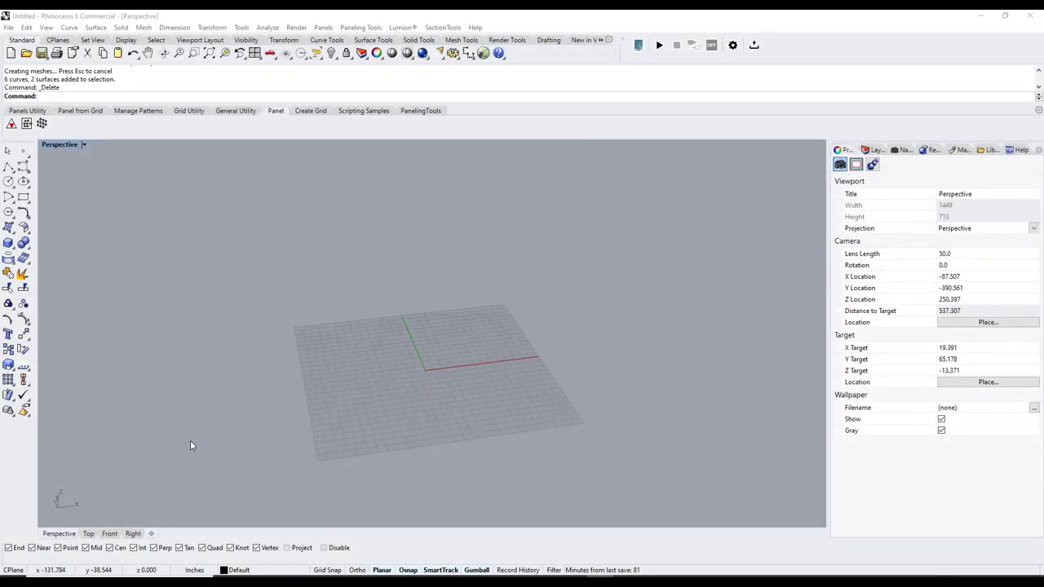
Step: In the empty Perspective view, draw a large ellipse centred near the grid's far corner, with its long axis running diagonally across the grid
{"action": "scroll", "coordinate": [597, 385], "scroll_direction": "up", "scroll_amount": 3}
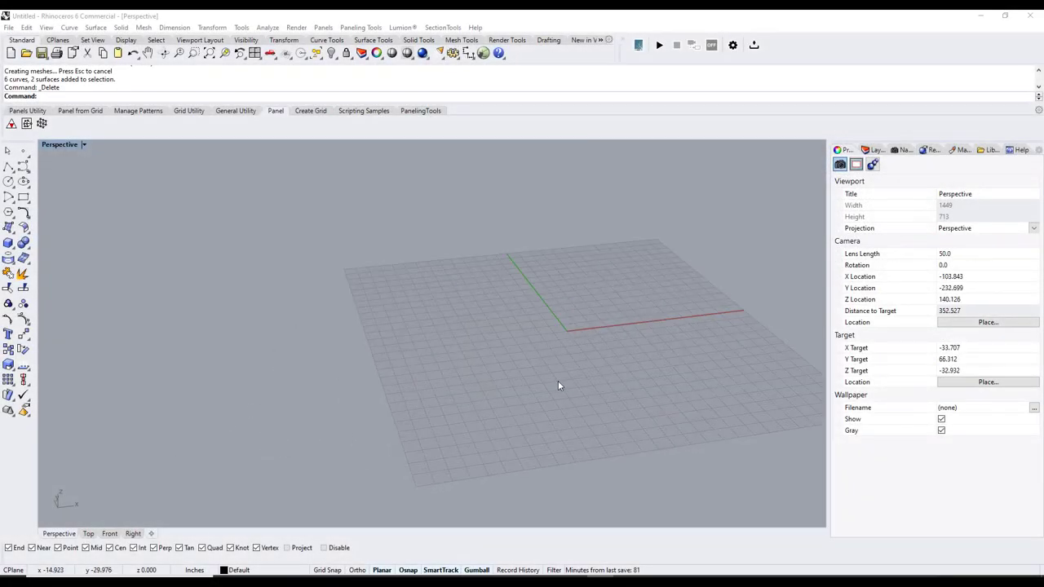
{"action": "right_click_drag", "start_coordinate": [559, 384], "coordinate": [449, 399], "text": "shift"}
{"action": "left_click", "coordinate": [23, 182]}
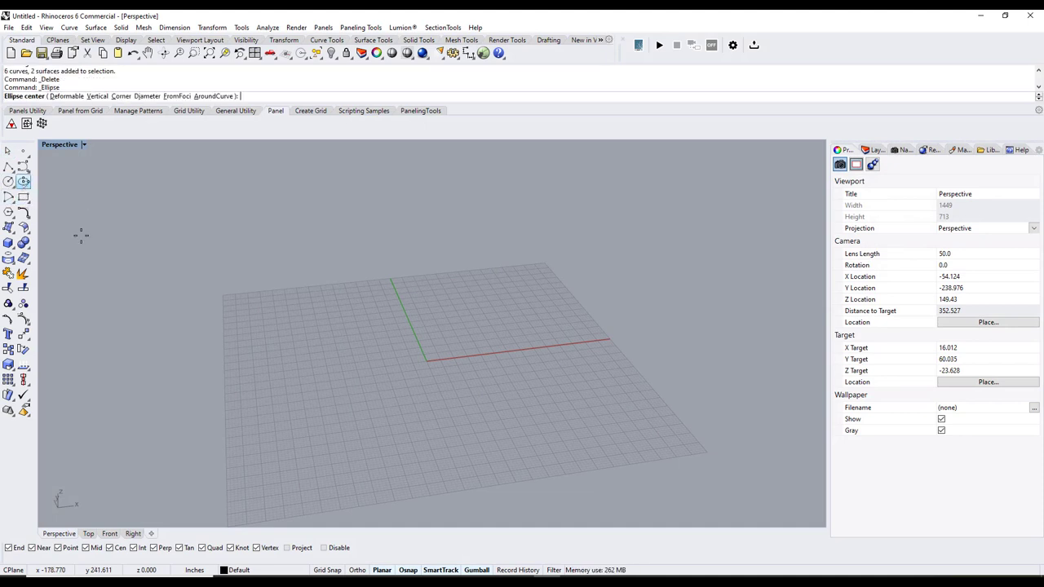
{"action": "left_click", "coordinate": [553, 281]}
{"action": "left_click", "coordinate": [355, 430]}
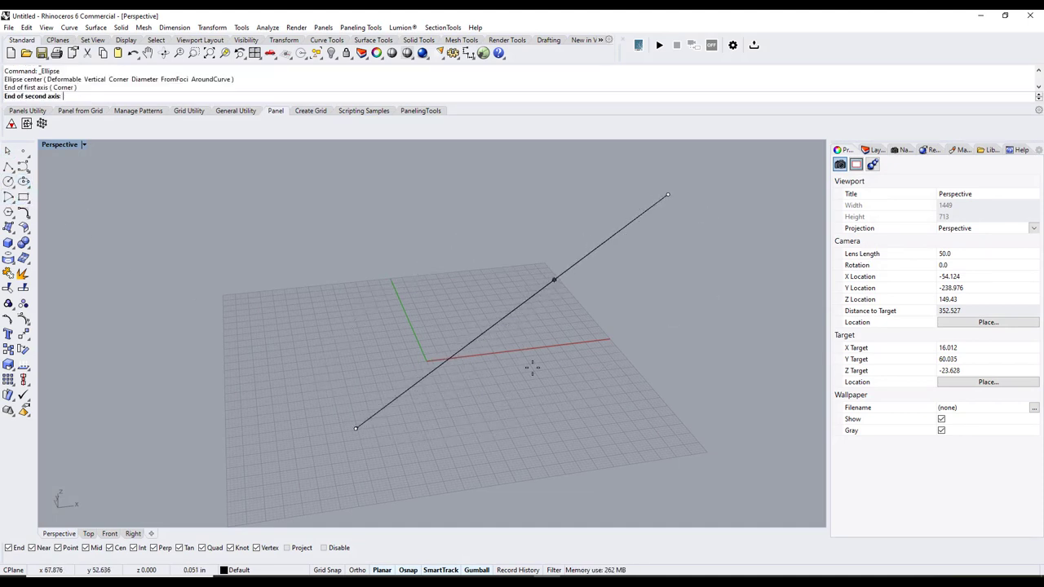
{"action": "left_click", "coordinate": [710, 312]}
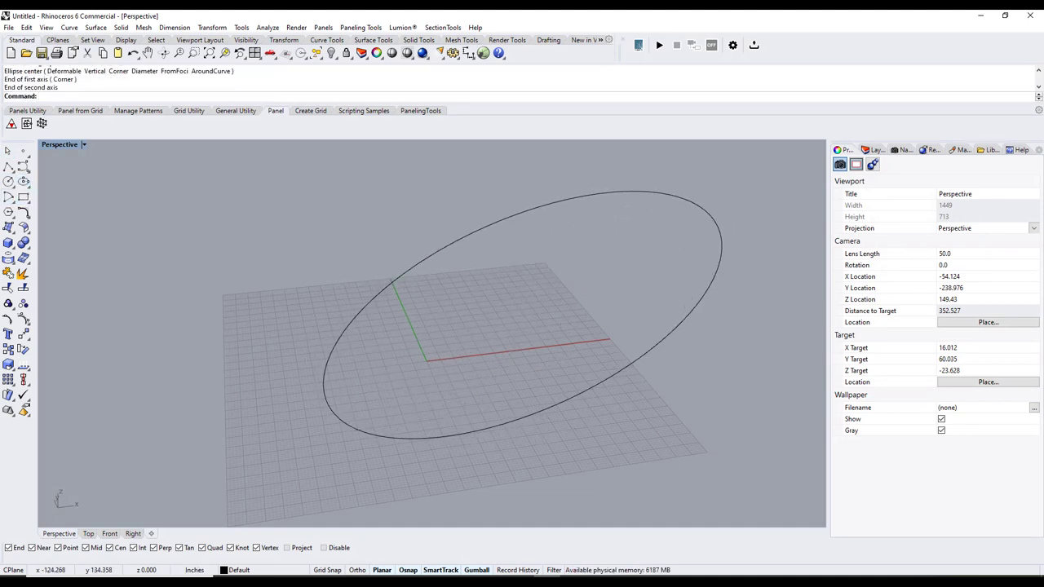
{"action": "left_click", "coordinate": [23, 166]}
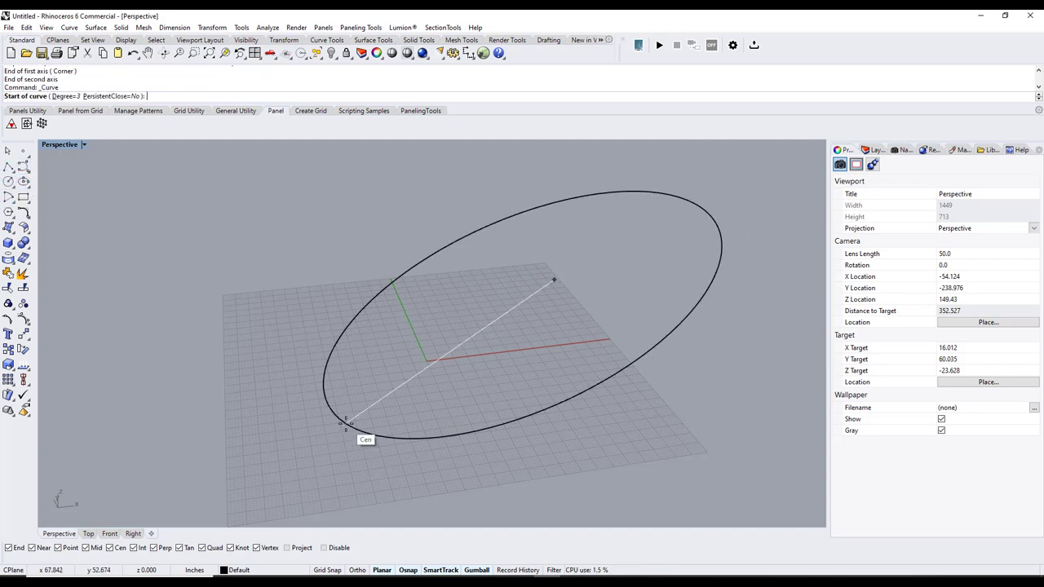
{"action": "left_click", "coordinate": [553, 279]}
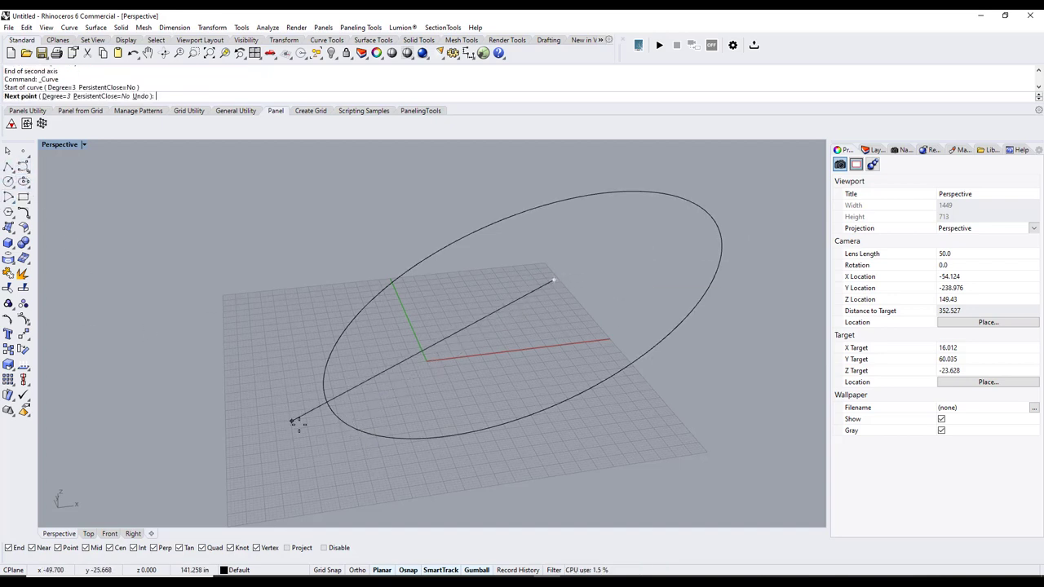
{"action": "key", "text": "Escape"}
Step: Draw a straight two-point control point curve across the ellipse, joining its near end to its far end
{"action": "left_click", "coordinate": [338, 419]}
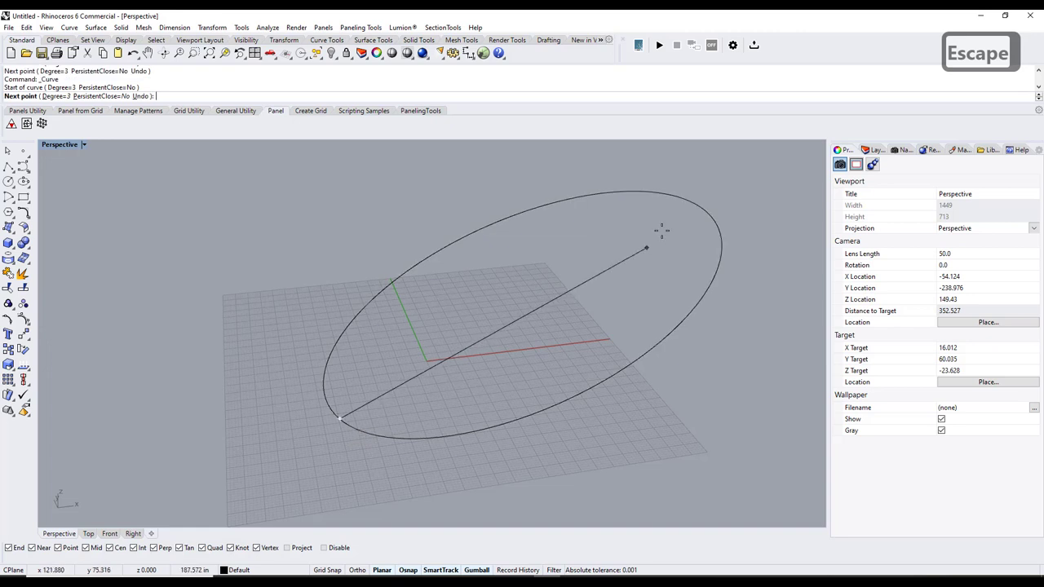
{"action": "left_click", "coordinate": [700, 208]}
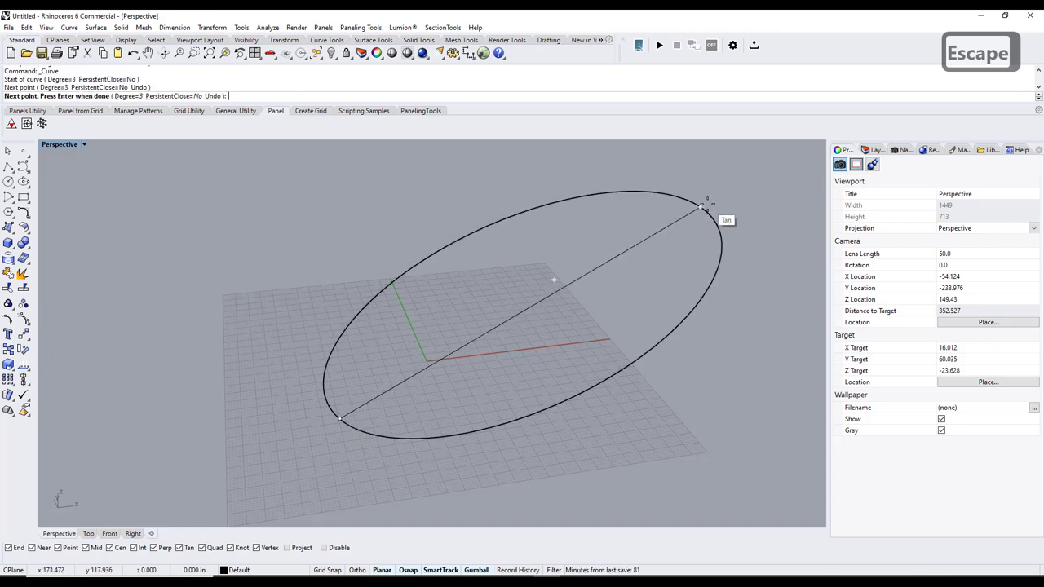
{"action": "key", "text": "Return"}
Step: Rebuild the straight curve inside the ellipse with 8 points and degree 2
{"action": "left_click", "coordinate": [679, 222]}
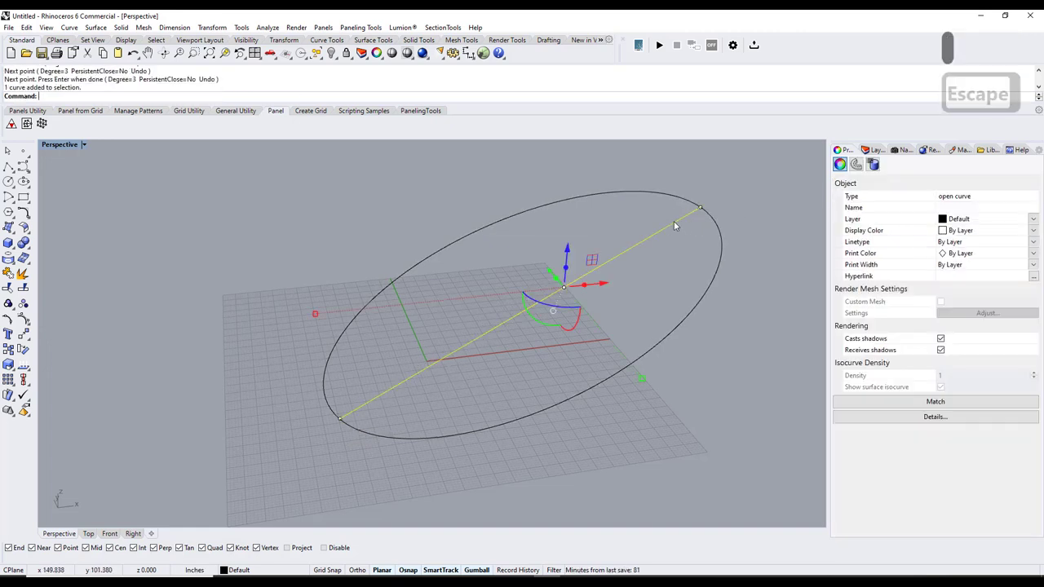
{"action": "type", "text": "rebuil"}
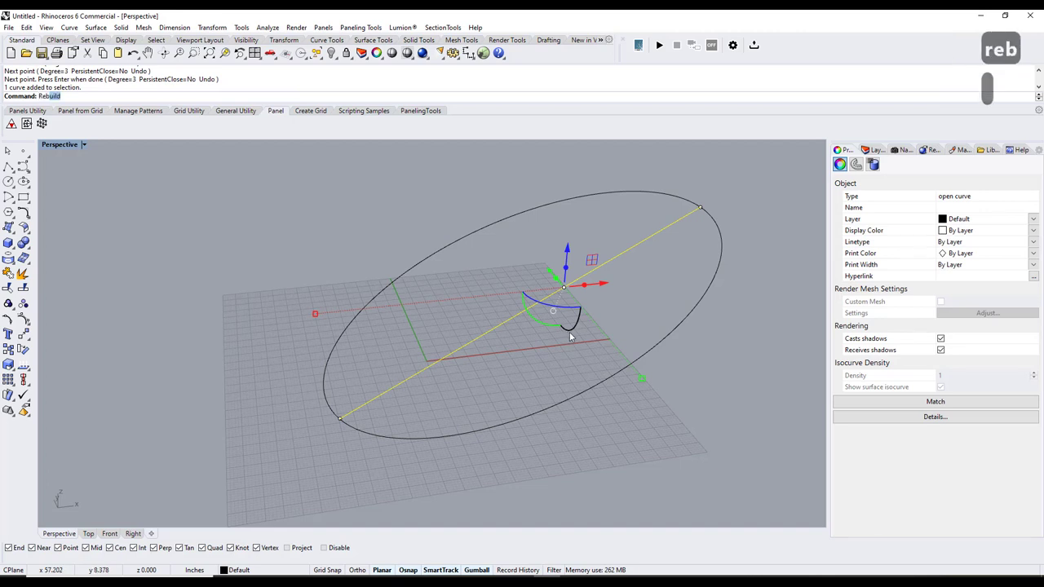
{"action": "key", "text": "Return"}
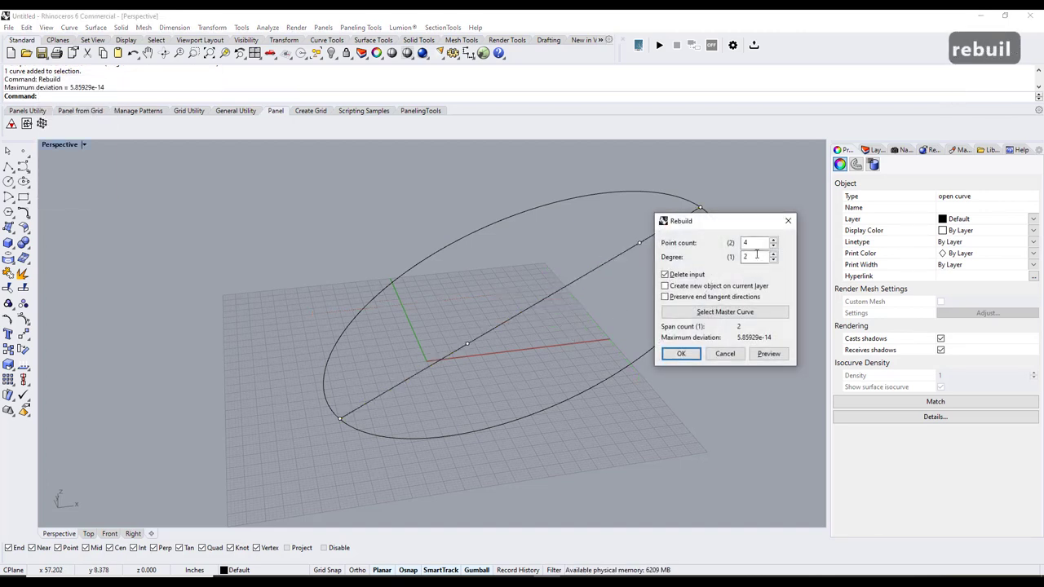
{"action": "type", "text": "8"}
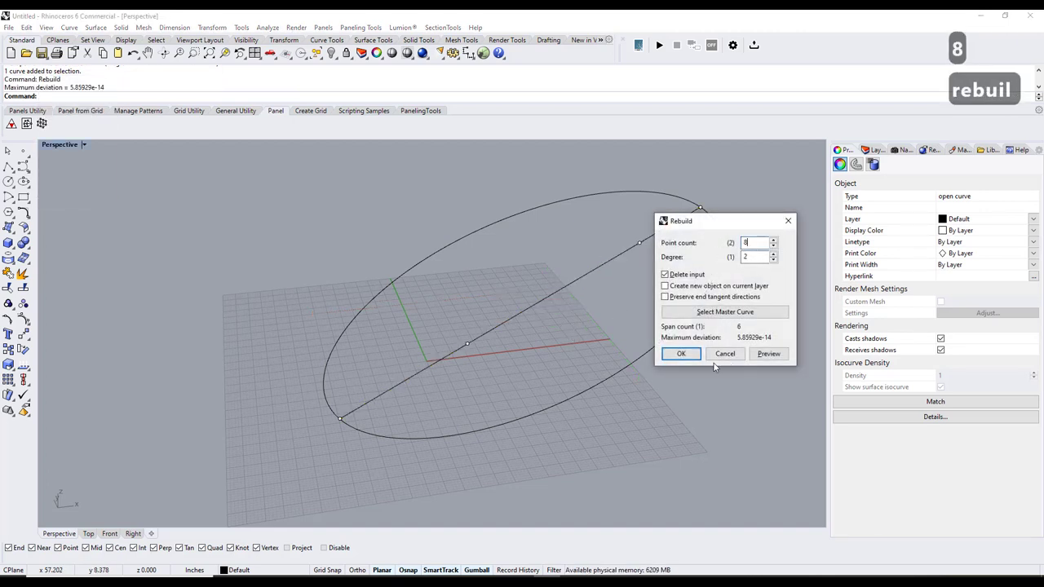
{"action": "left_click", "coordinate": [681, 353]}
{"action": "key", "text": "Escape"}
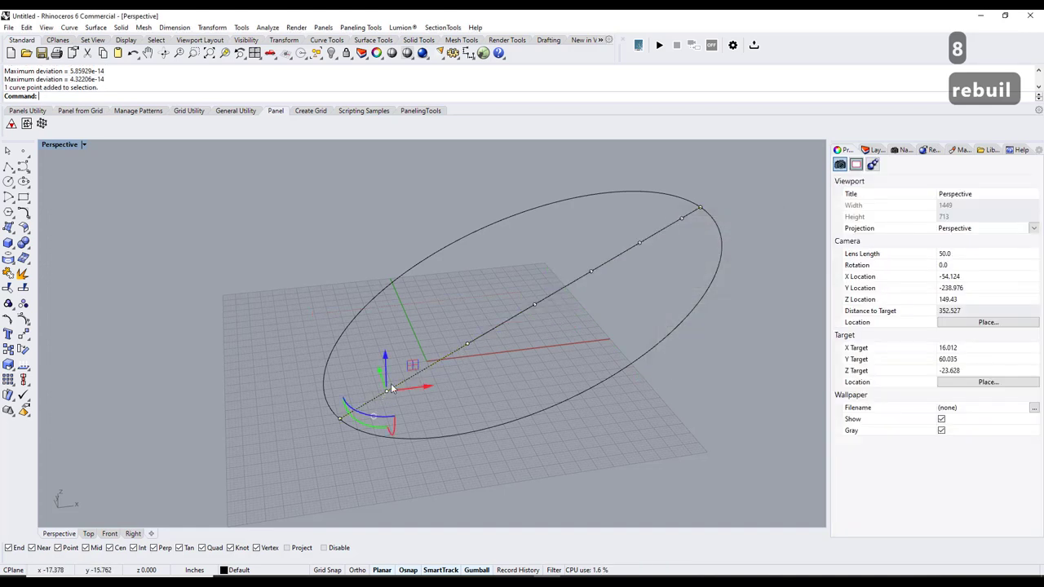
Step: Raise the rebuilt curve's second, third and fourth control points from its near end, the third about 45 inches and the fourth about 63 inches
{"action": "left_click_drag", "start_coordinate": [386, 391], "coordinate": [381, 244]}
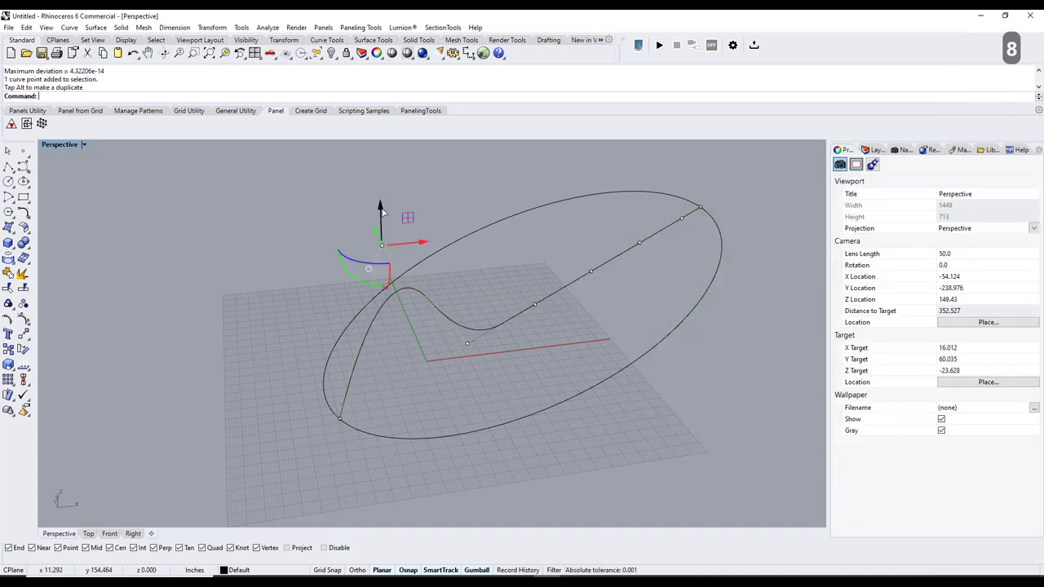
{"action": "left_click", "coordinate": [467, 343]}
{"action": "left_click_drag", "start_coordinate": [468, 343], "coordinate": [478, 237]}
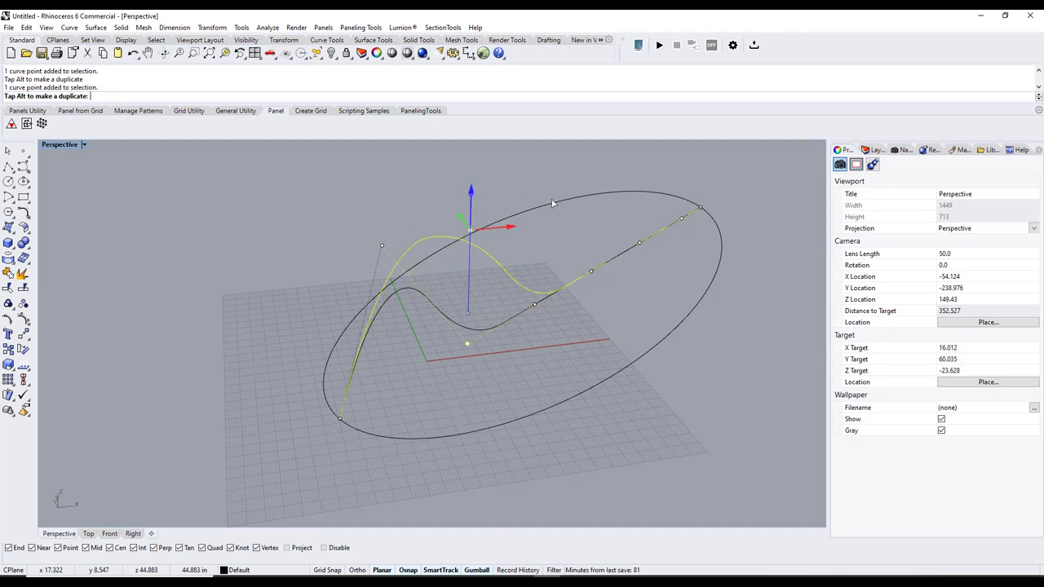
{"action": "left_click", "coordinate": [534, 306]}
{"action": "key", "text": "Escape"}
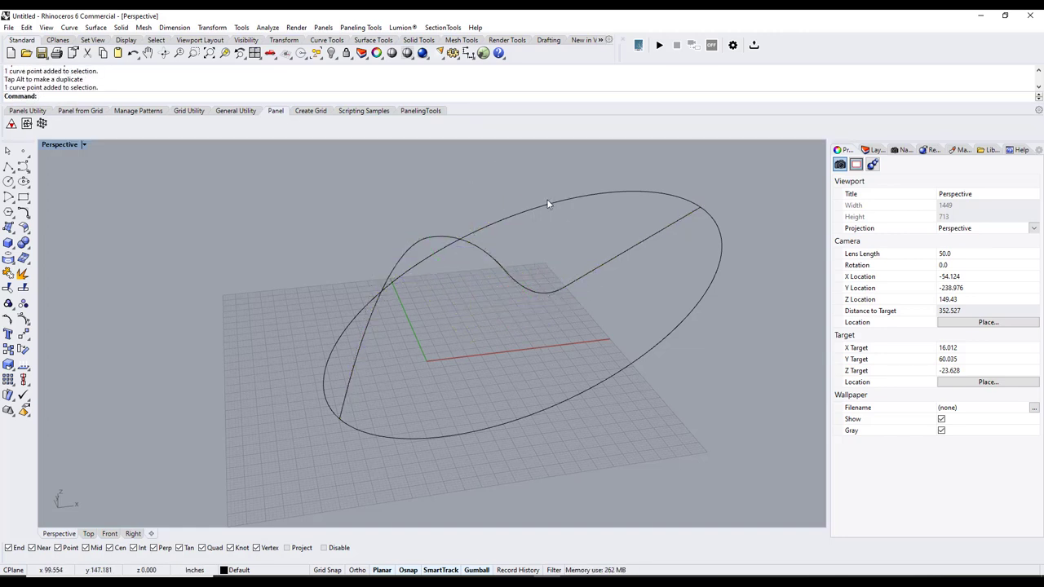
{"action": "left_click", "coordinate": [546, 301]}
{"action": "left_click", "coordinate": [534, 306]}
{"action": "left_click_drag", "start_coordinate": [534, 306], "coordinate": [555, 156]}
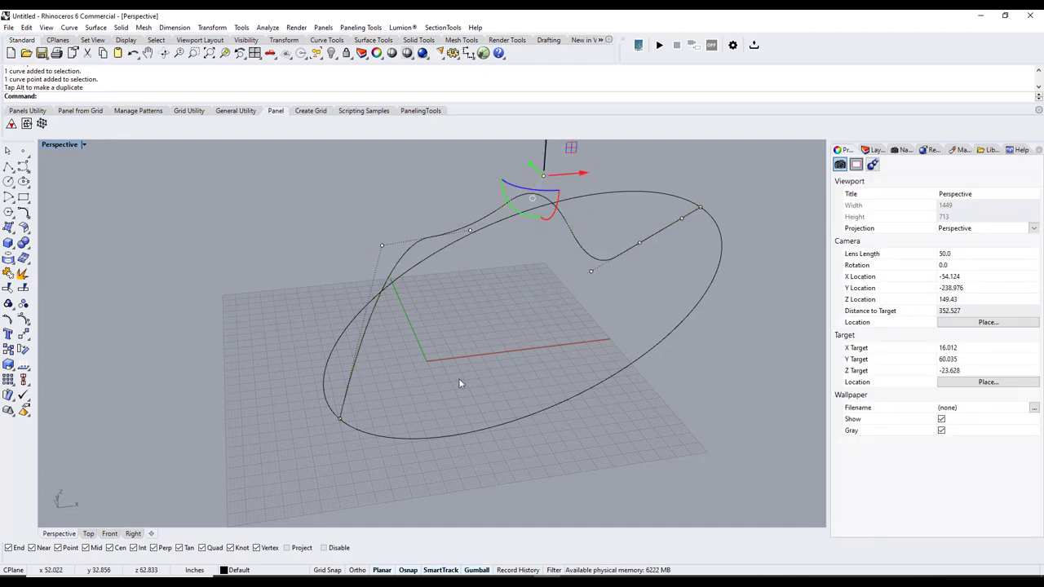
Step: Raise the cross curve's sixth and seventh control points, counted from its near end, well above the ellipse to form a second hump
{"action": "right_click_drag", "start_coordinate": [474, 397], "coordinate": [538, 339]}
{"action": "scroll", "coordinate": [522, 348], "scroll_direction": "up", "scroll_amount": 3}
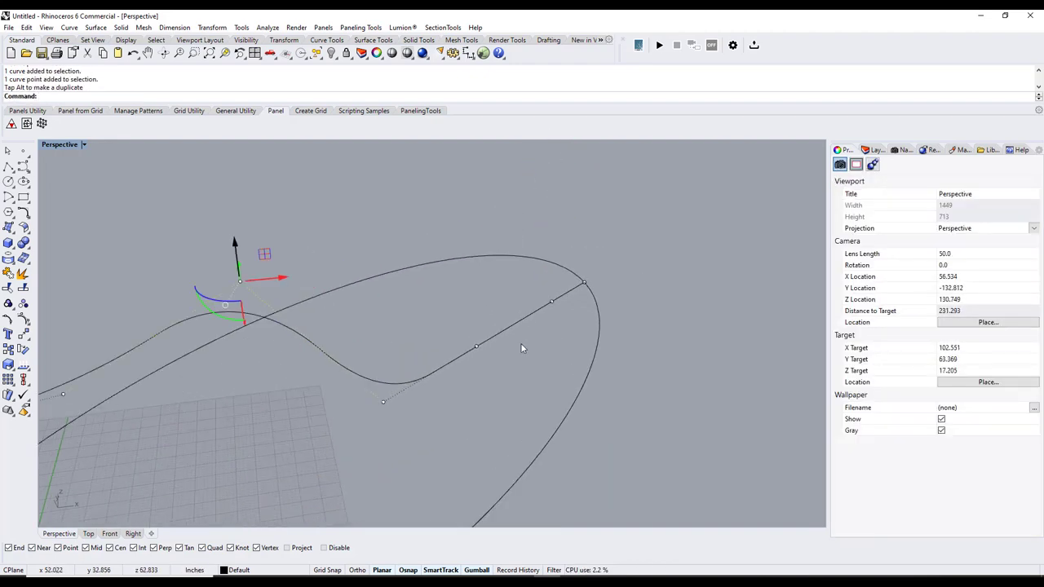
{"action": "left_click", "coordinate": [475, 349]}
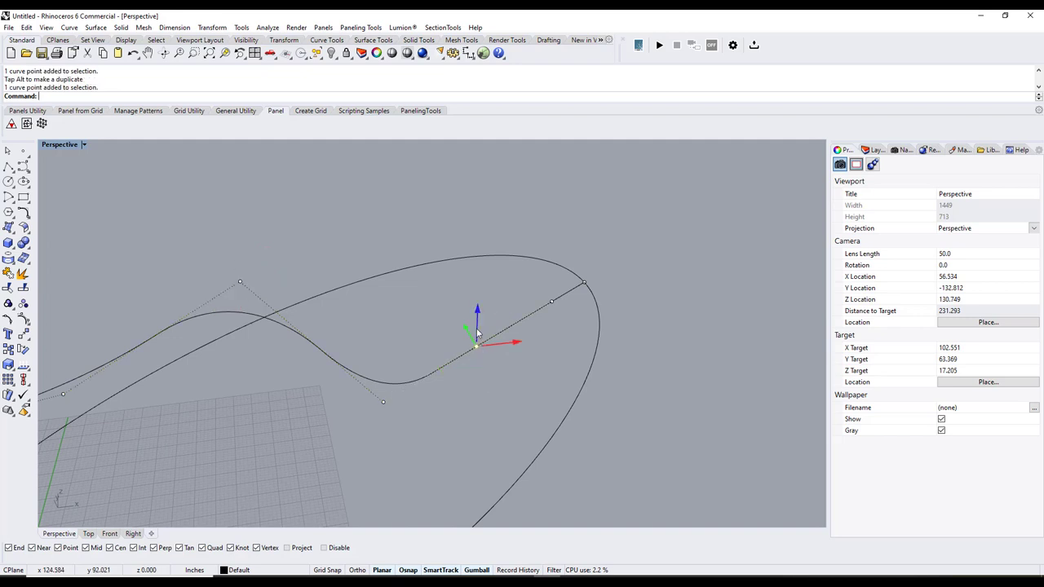
{"action": "left_click_drag", "start_coordinate": [476, 348], "coordinate": [481, 201]}
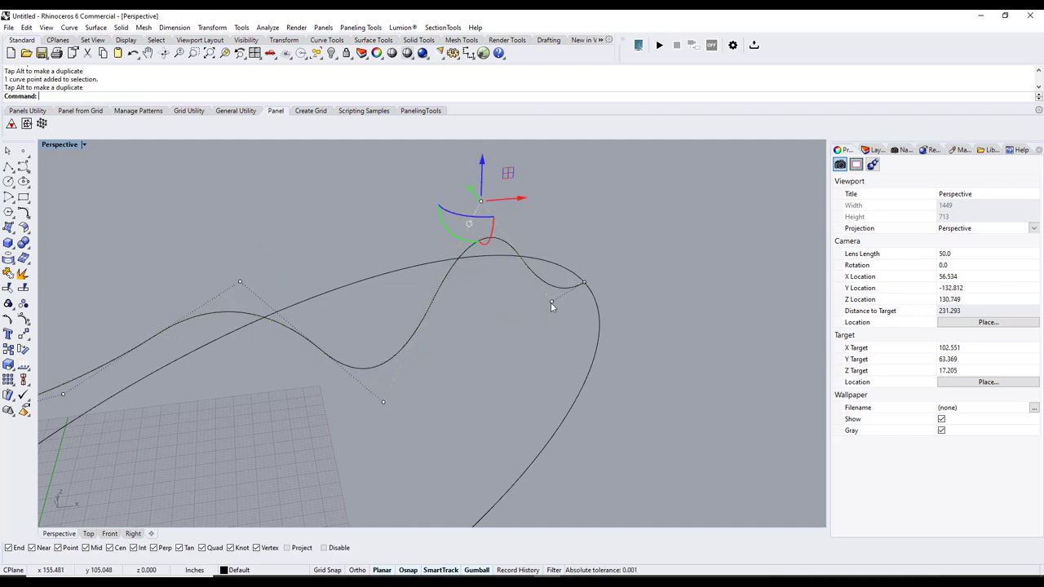
{"action": "left_click", "coordinate": [552, 302]}
{"action": "left_click_drag", "start_coordinate": [555, 248], "coordinate": [572, 149]}
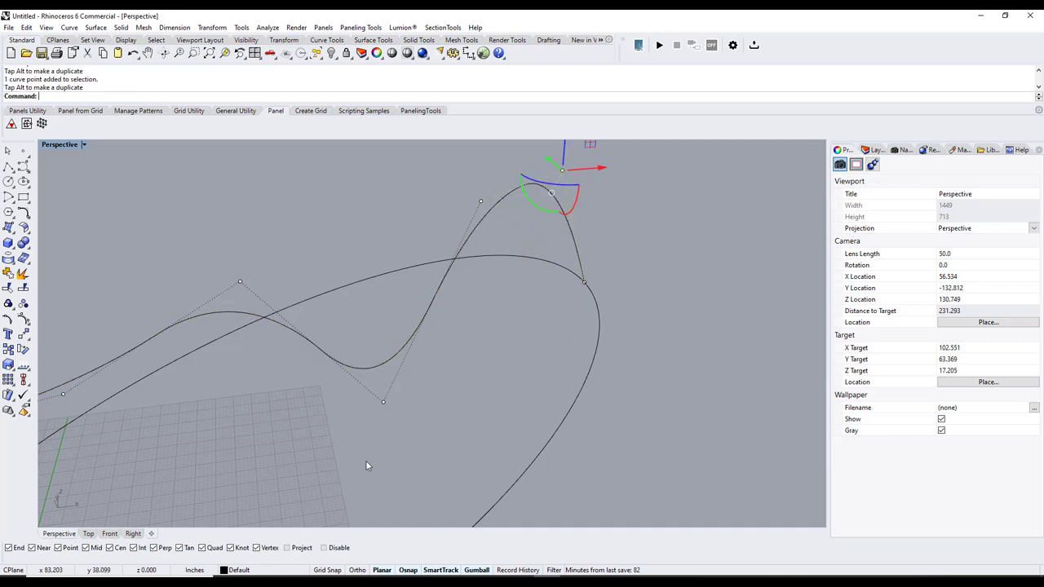
Step: Raise the cross curve's fifth control point to soften the dip between the humps, and finish editing its control points
{"action": "left_click", "coordinate": [383, 401]}
{"action": "left_click_drag", "start_coordinate": [382, 371], "coordinate": [383, 284]}
{"action": "key", "text": "Escape"}
{"action": "key", "text": "Escape"}
{"action": "key", "text": "Escape"}
{"action": "right_click_drag", "start_coordinate": [564, 310], "coordinate": [506, 375]}
{"action": "key", "text": "Escape"}
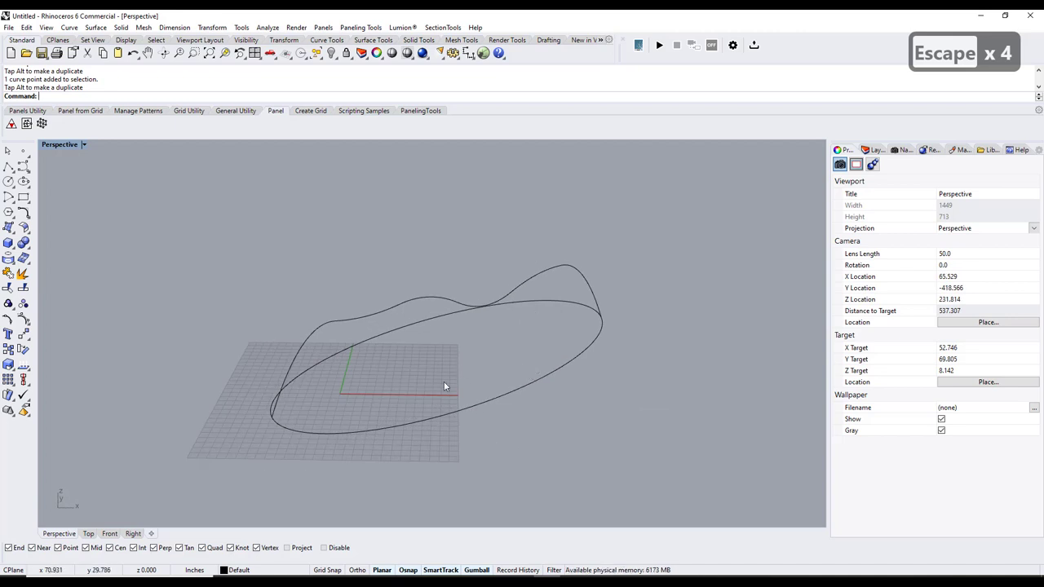
Step: Create a Patch surface from the ellipse and the raised cross curve with 50 U and V spans, previewing it before accepting
{"action": "right_click_drag", "start_coordinate": [529, 413], "coordinate": [367, 435]}
{"action": "left_click_drag", "start_coordinate": [662, 238], "coordinate": [4, 569]}
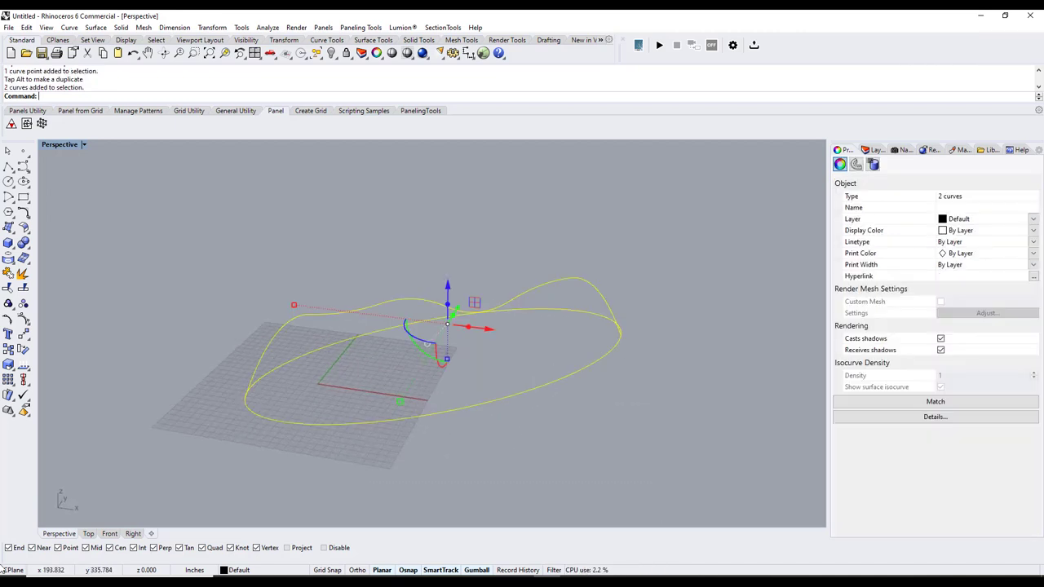
{"action": "type", "text": "pat"}
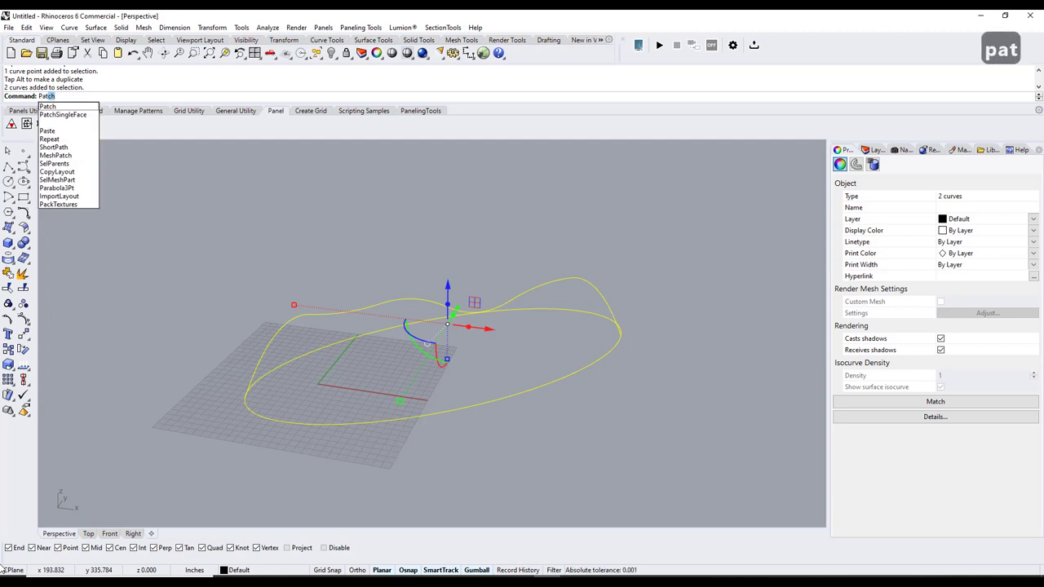
{"action": "key", "text": "Return"}
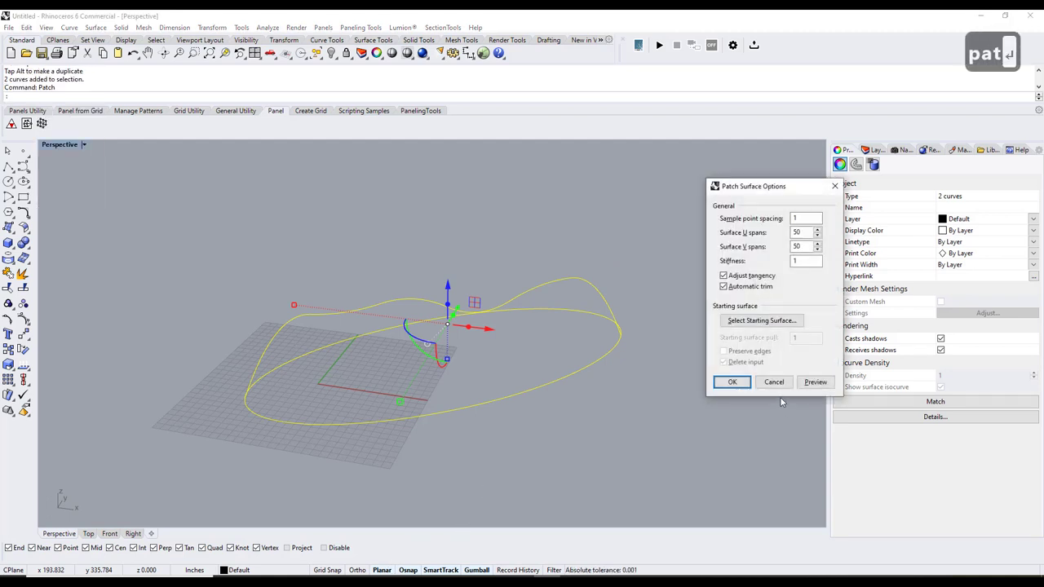
{"action": "left_click", "coordinate": [816, 382]}
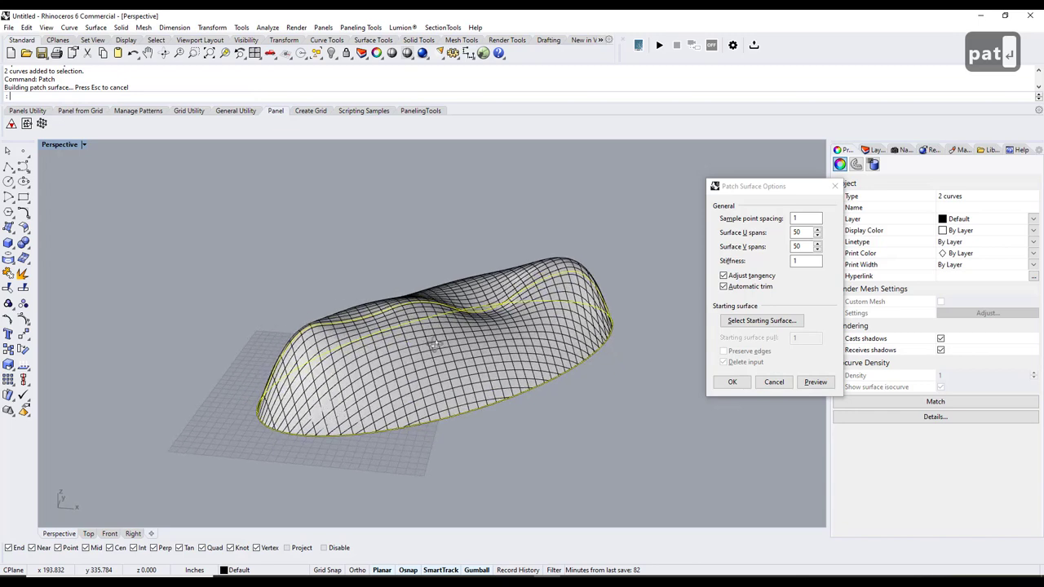
{"action": "right_click_drag", "start_coordinate": [434, 345], "coordinate": [587, 333]}
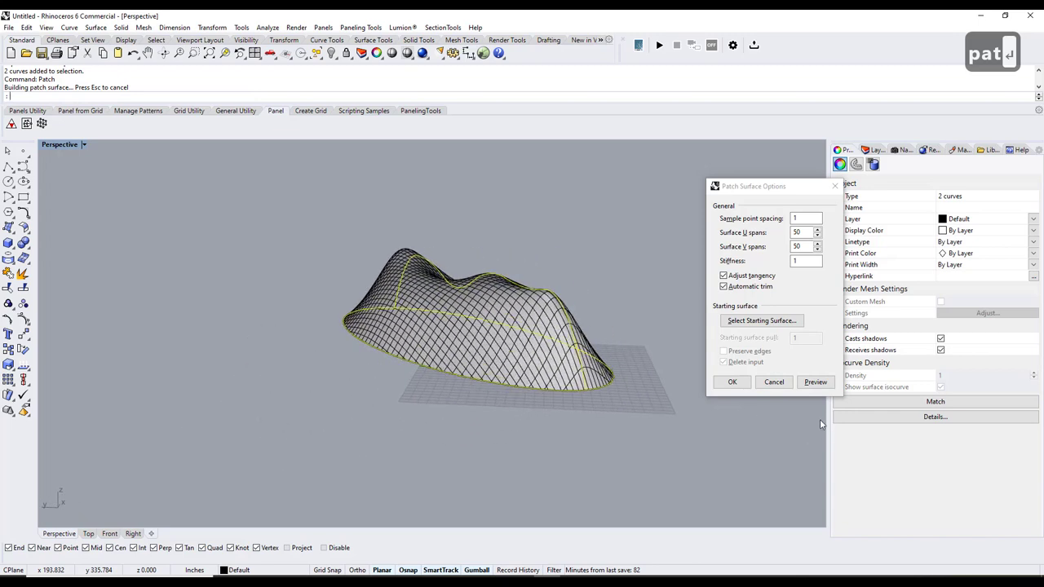
{"action": "left_click", "coordinate": [732, 381]}
Step: Examine the patch surface's shape and isocurves from several sides, both close up and as a whole
{"action": "right_click_drag", "start_coordinate": [489, 326], "coordinate": [291, 318]}
{"action": "key", "text": "Escape"}
{"action": "key", "text": "Escape"}
{"action": "key", "text": "Escape"}
{"action": "right_click_drag", "start_coordinate": [388, 418], "coordinate": [792, 422]}
{"action": "scroll", "coordinate": [381, 362], "scroll_direction": "up", "scroll_amount": 5}
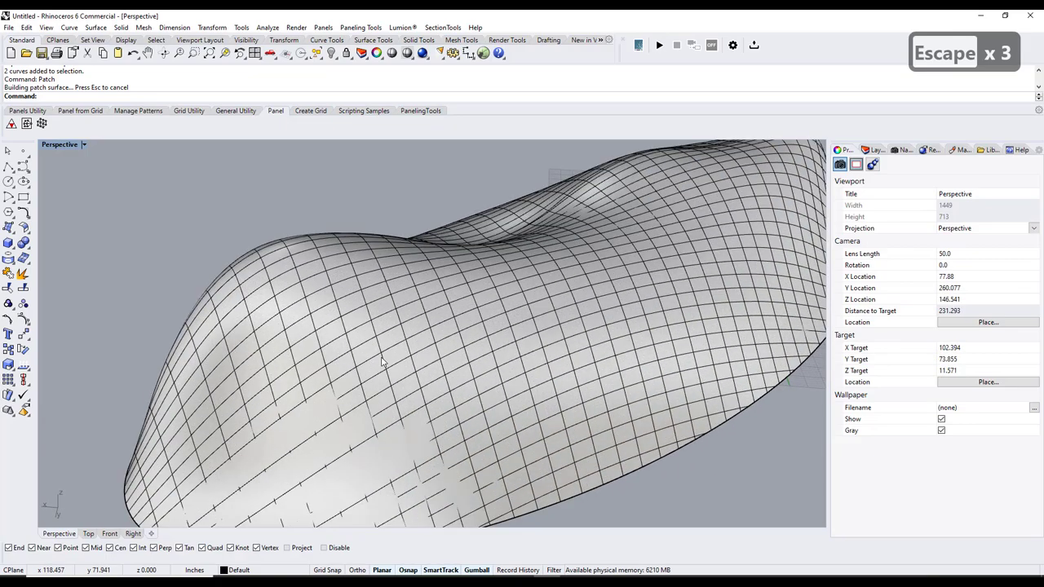
{"action": "right_click_drag", "start_coordinate": [382, 362], "coordinate": [421, 321]}
{"action": "scroll", "coordinate": [700, 323], "scroll_direction": "down", "scroll_amount": 3}
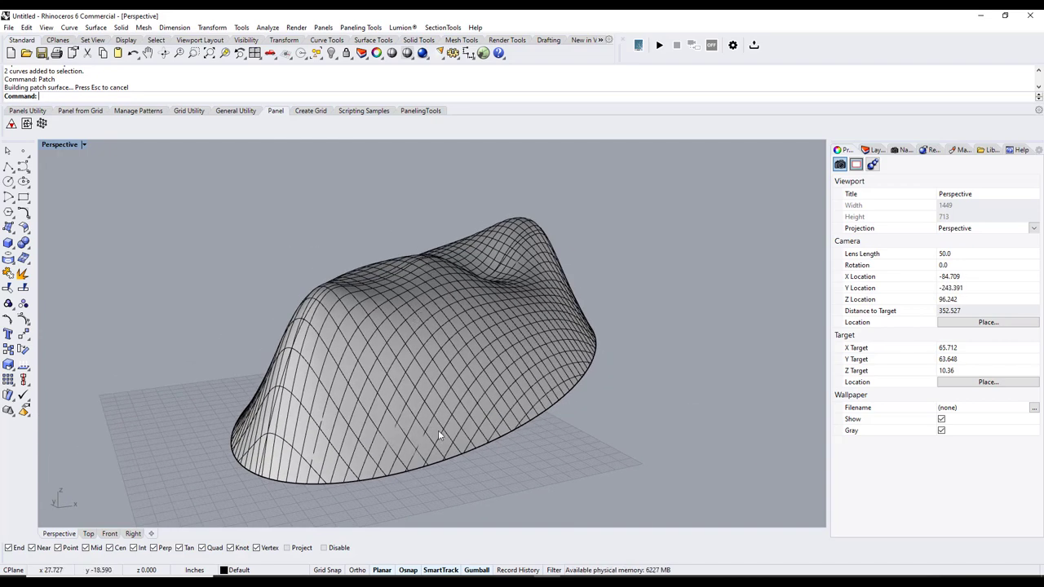
{"action": "right_click_drag", "start_coordinate": [340, 504], "coordinate": [625, 420]}
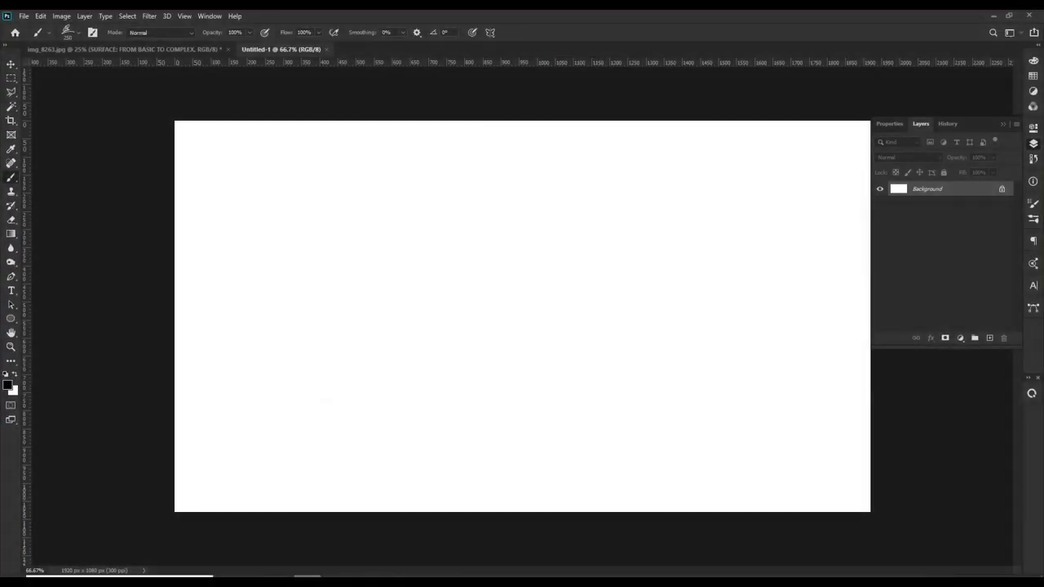
Step: In Photoshop, choose a soft round brush preset for painting on the blank 1920 x 1080 px canvas
{"action": "left_click", "coordinate": [79, 34]}
{"action": "scroll", "coordinate": [236, 215], "scroll_direction": "up", "scroll_amount": 1}
{"action": "scroll", "coordinate": [236, 215], "scroll_direction": "up", "scroll_amount": 3}
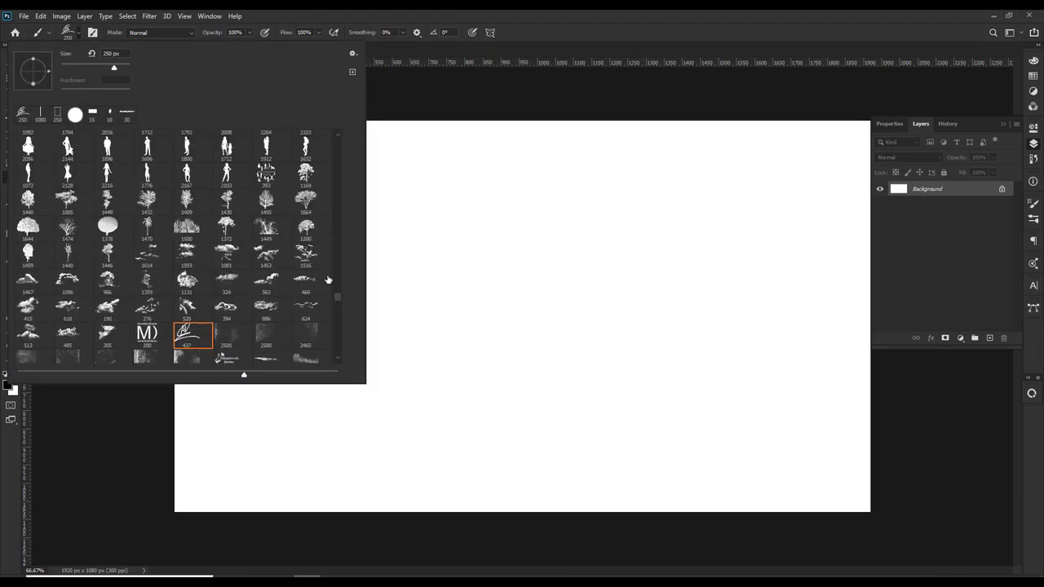
{"action": "left_click_drag", "start_coordinate": [338, 297], "coordinate": [346, 132]}
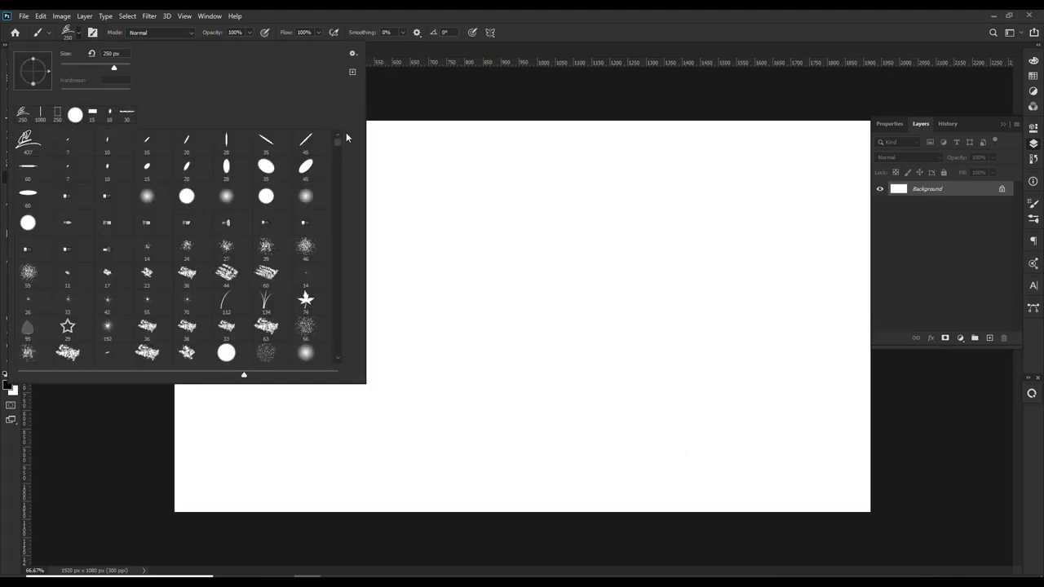
{"action": "double_click", "coordinate": [226, 197]}
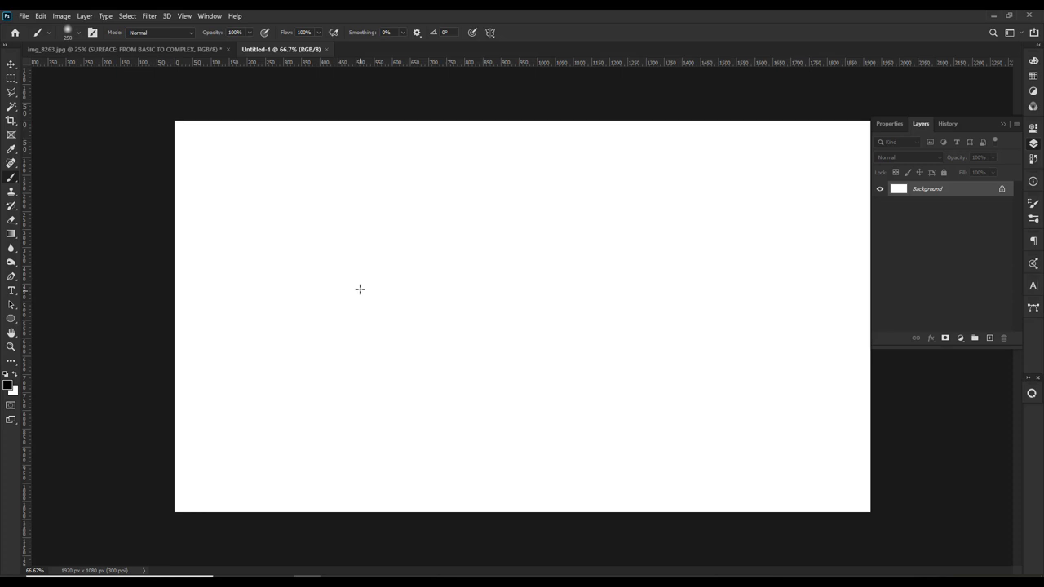
Step: Paint a 700 px soft black dab in the canvas's upper left, and 500 px dabs at lower centre and right of upper centre
{"action": "key", "text": "bracketright"}
{"action": "key", "text": "bracketright"}
{"action": "key", "text": "bracketright"}
{"action": "key", "text": "bracketright"}
{"action": "key", "text": "bracketright"}
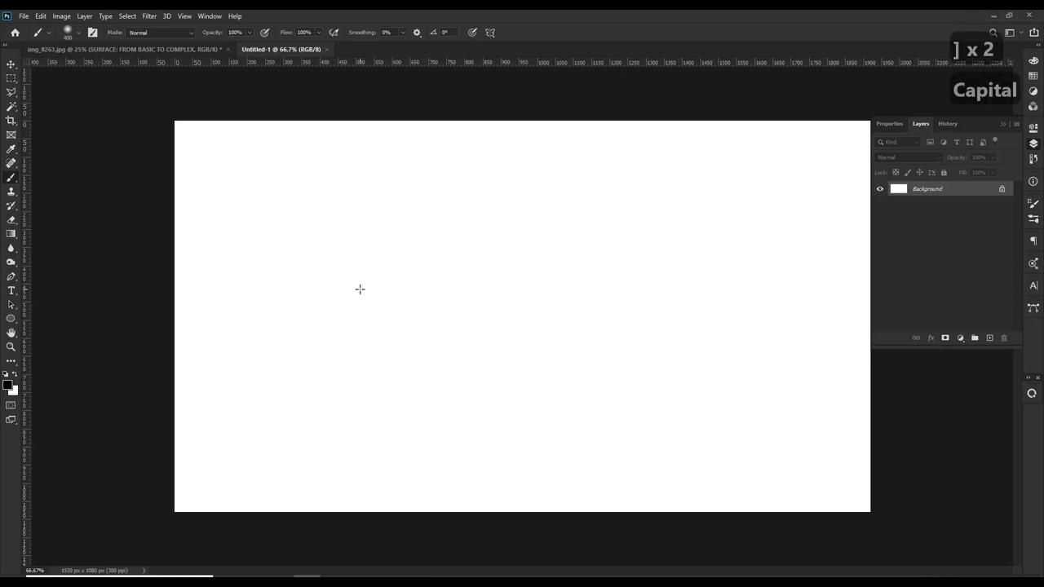
{"action": "left_click", "coordinate": [302, 257]}
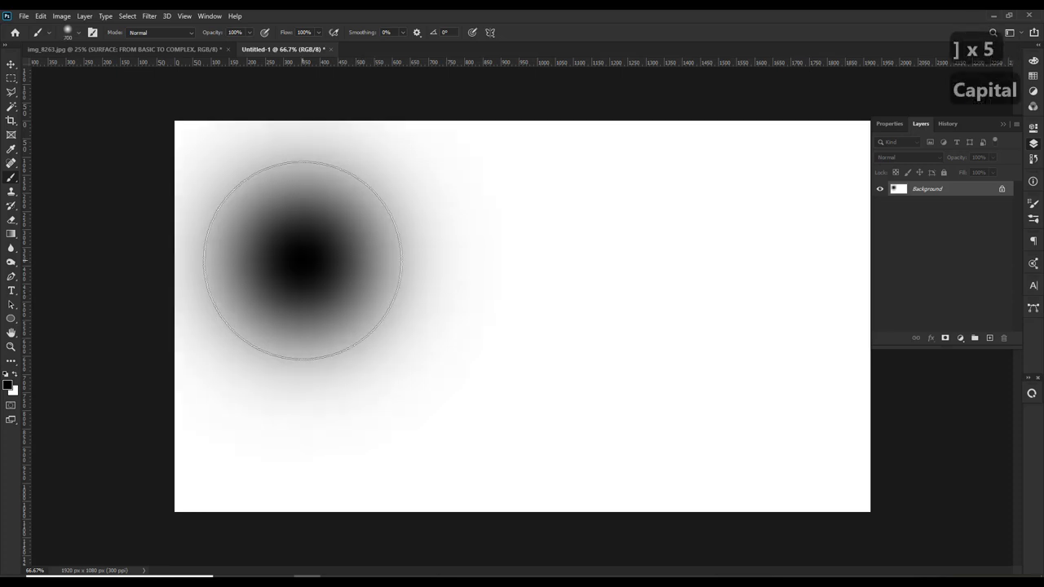
{"action": "key", "text": "bracketleft"}
{"action": "key", "text": "bracketleft"}
{"action": "left_click", "coordinate": [463, 432]}
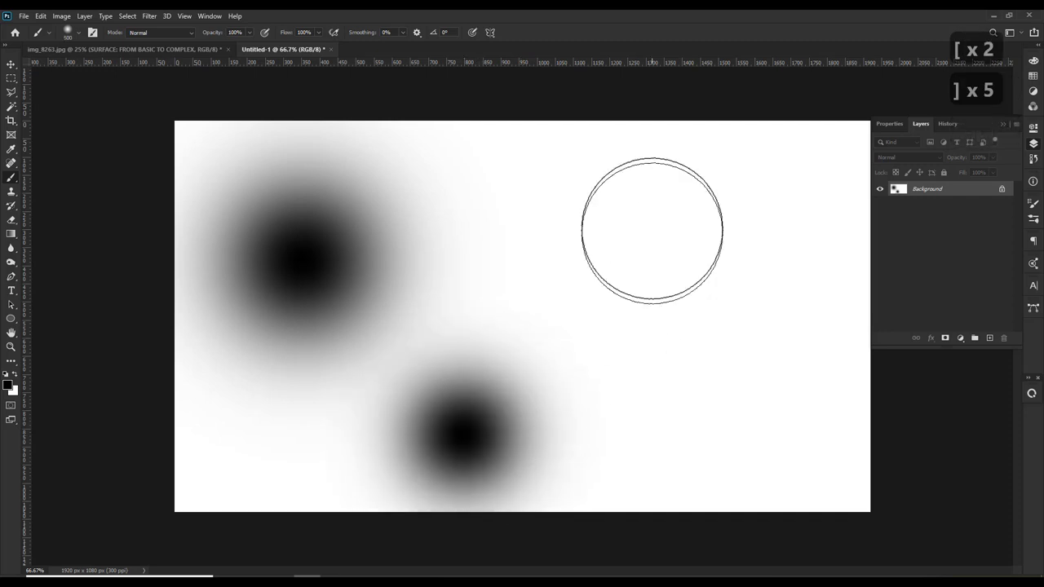
{"action": "left_click", "coordinate": [583, 242]}
Step: Paint an 800 px soft black dab near the canvas's lower-right corner and a larger one overlapping its upper-left corner
{"action": "key", "text": "bracketright"}
{"action": "key", "text": "bracketright"}
{"action": "key", "text": "bracketright"}
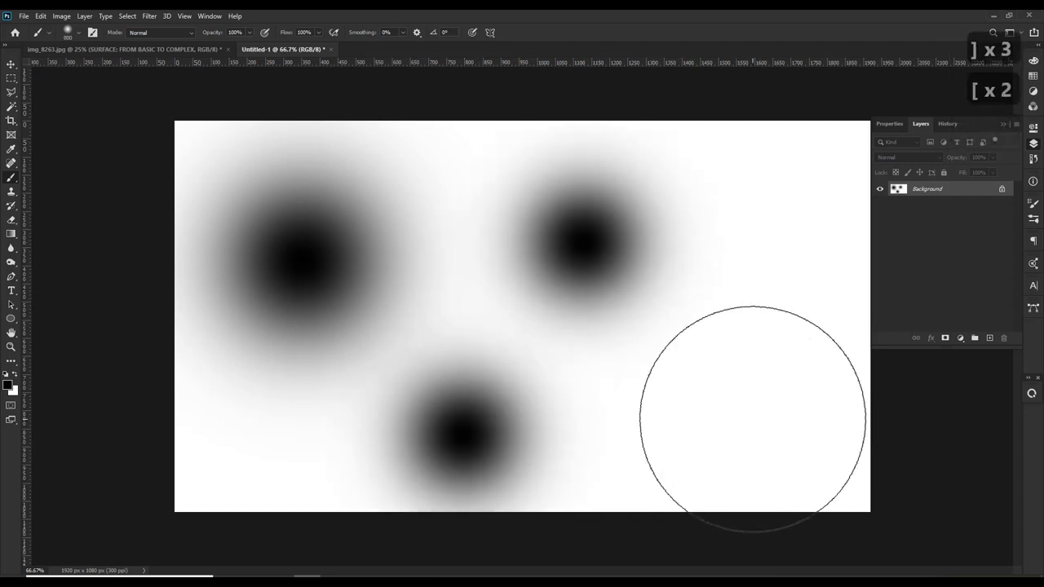
{"action": "left_click", "coordinate": [751, 416]}
{"action": "key", "text": "bracketright"}
{"action": "key", "text": "bracketright"}
{"action": "key", "text": "bracketright"}
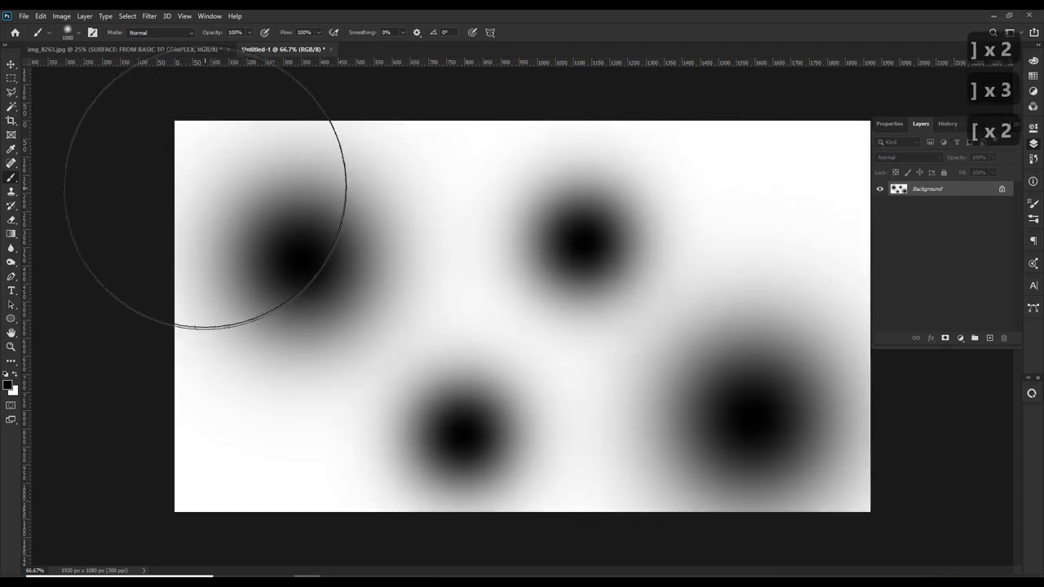
{"action": "left_click", "coordinate": [205, 192]}
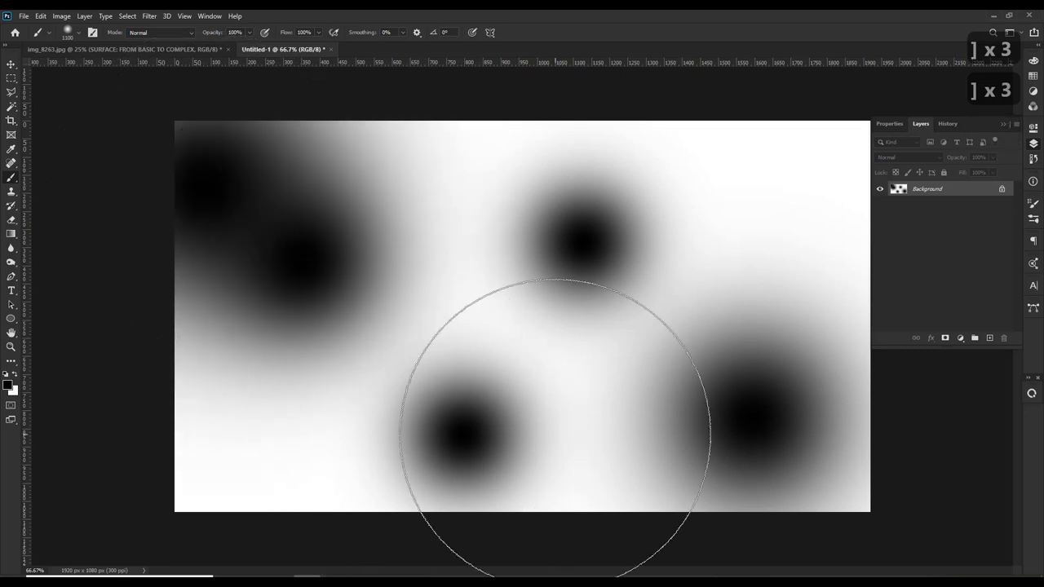
Step: Start saving the painted image under a new name in JPEG format, and copy the path of the Lecture 04 folder
{"action": "key", "text": "ctrl+shift+s"}
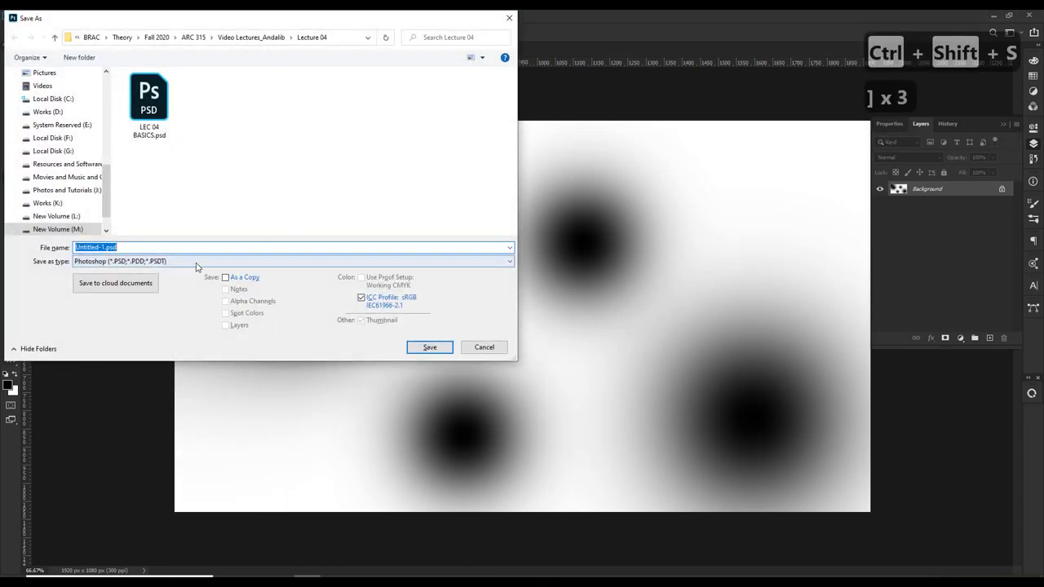
{"action": "left_click", "coordinate": [198, 261]}
{"action": "left_click", "coordinate": [137, 346]}
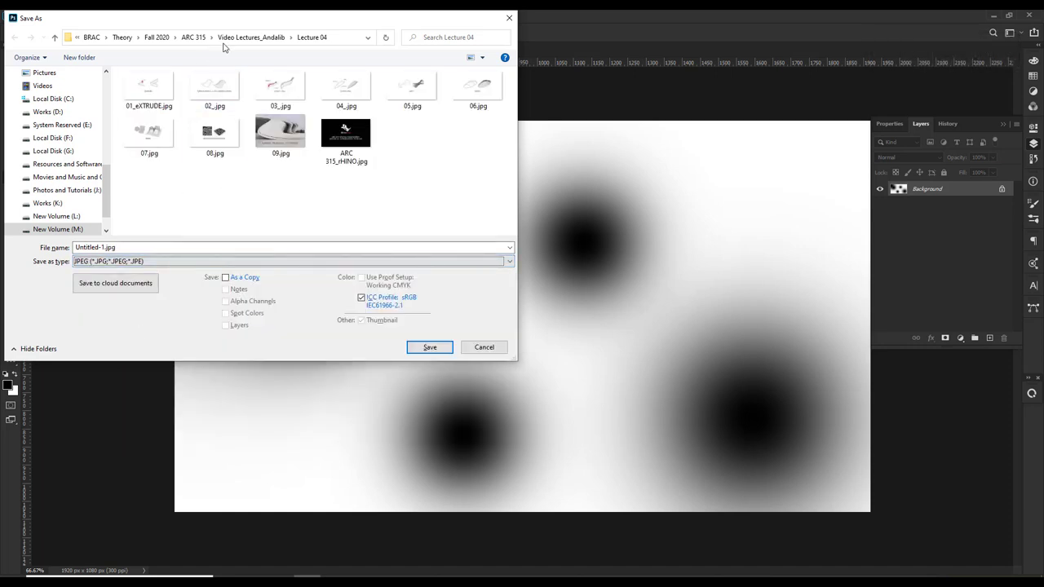
{"action": "left_click", "coordinate": [348, 41]}
{"action": "key", "text": "ctrl+c"}
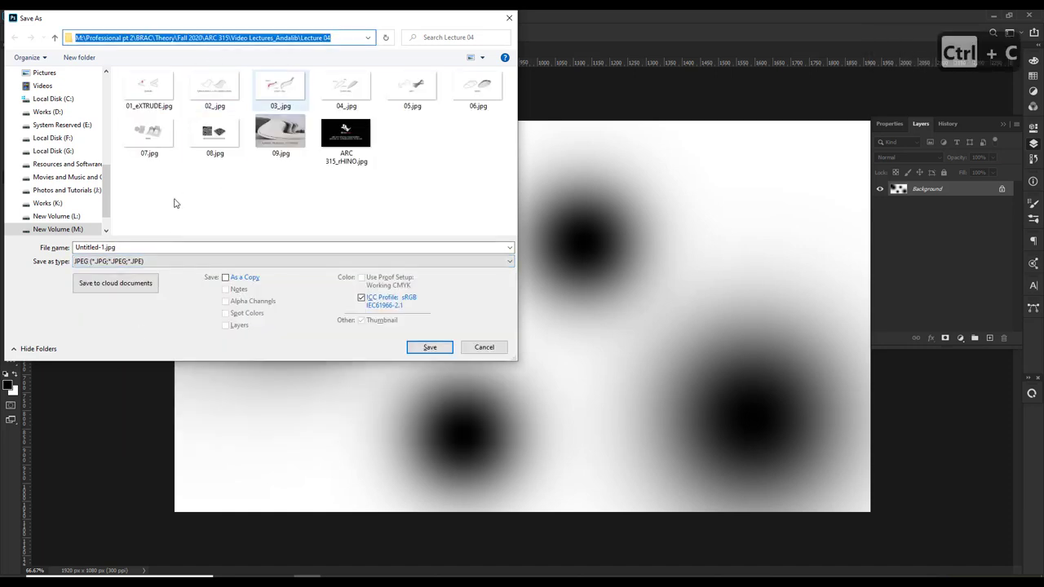
Step: Name the JPEG heightfield and save it in the Lecture 04 folder, accepting the offered JPEG options
{"action": "left_click", "coordinate": [158, 247]}
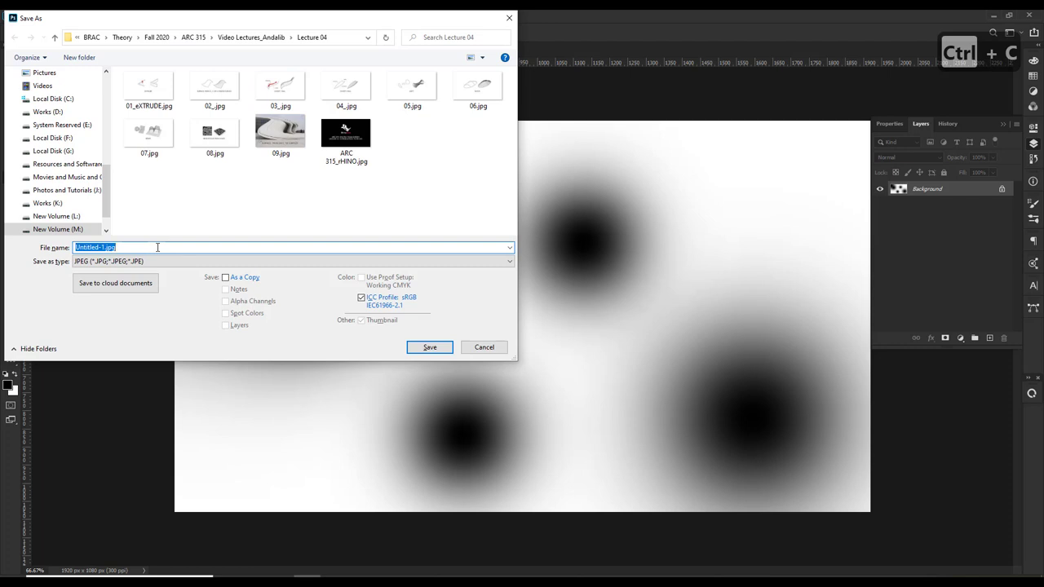
{"action": "type", "text": "heightf"}
{"action": "type", "text": "ield"}
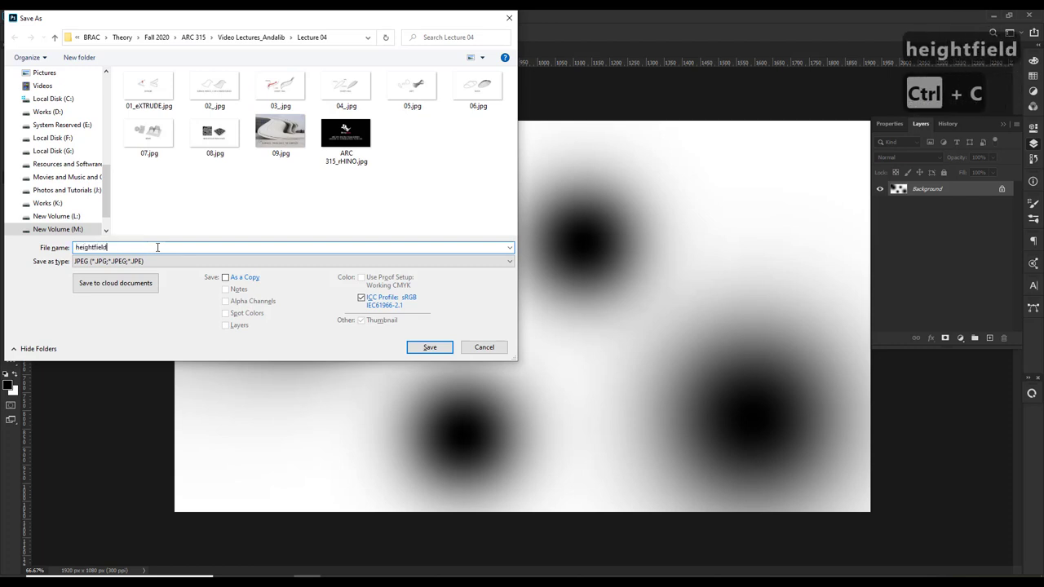
{"action": "key", "text": "Return"}
{"action": "key", "text": "Return"}
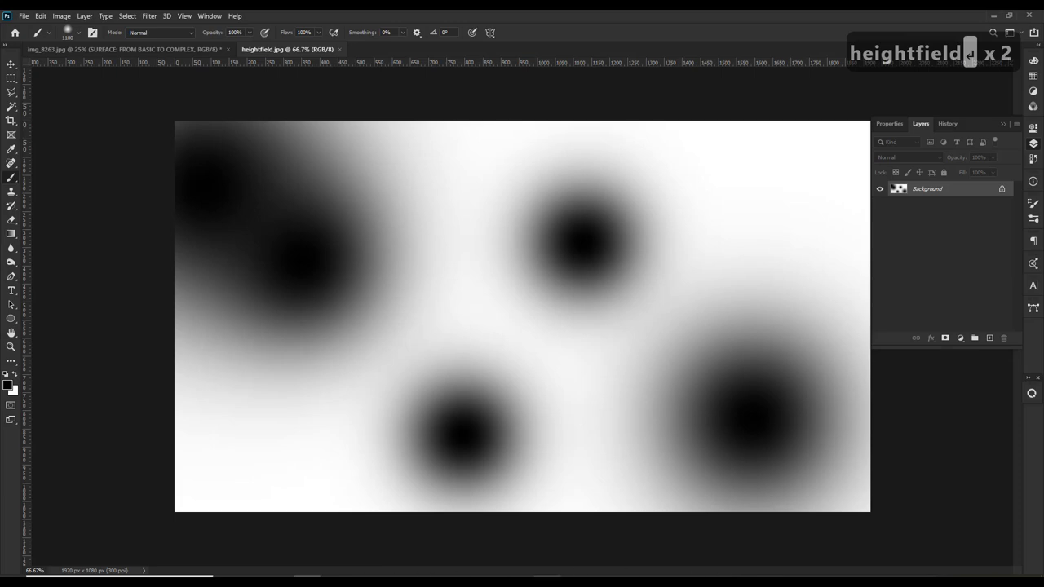
Step: Switch to Rhino and start a Heightfield from image, loading heightfield.jpg from the Lecture 04 folder via the copied path
{"action": "left_click", "coordinate": [548, 579]}
{"action": "right_click_drag", "start_coordinate": [124, 232], "coordinate": [268, 205]}
{"action": "left_click", "coordinate": [14, 233]}
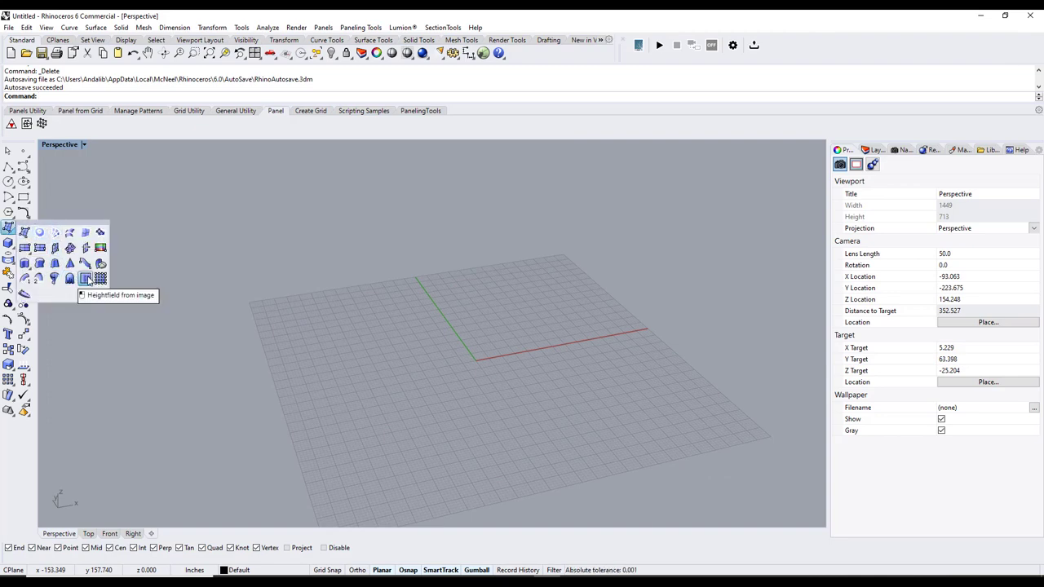
{"action": "left_click", "coordinate": [85, 279]}
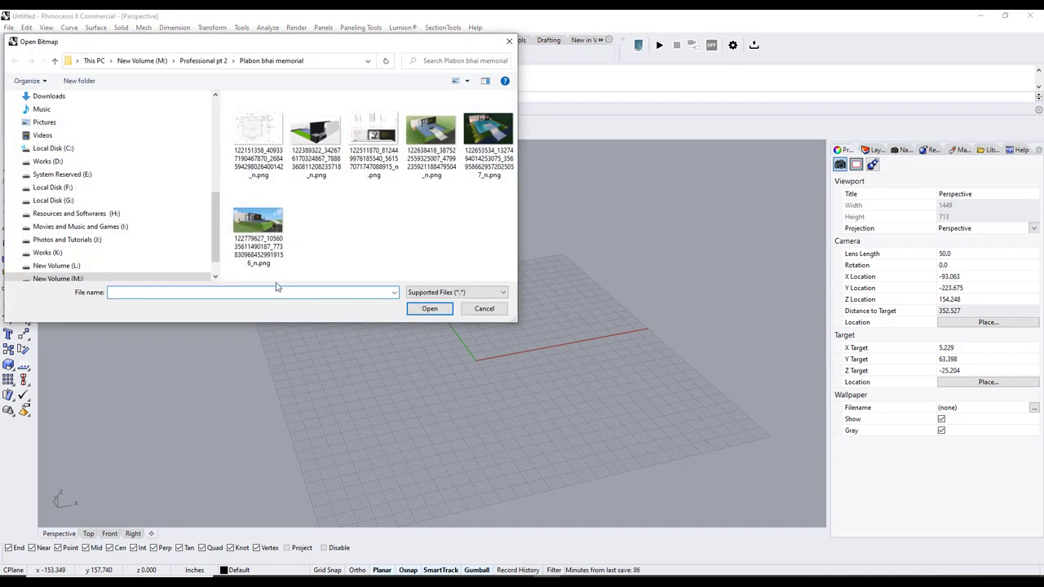
{"action": "key", "text": "ctrl+v"}
{"action": "key", "text": "Return"}
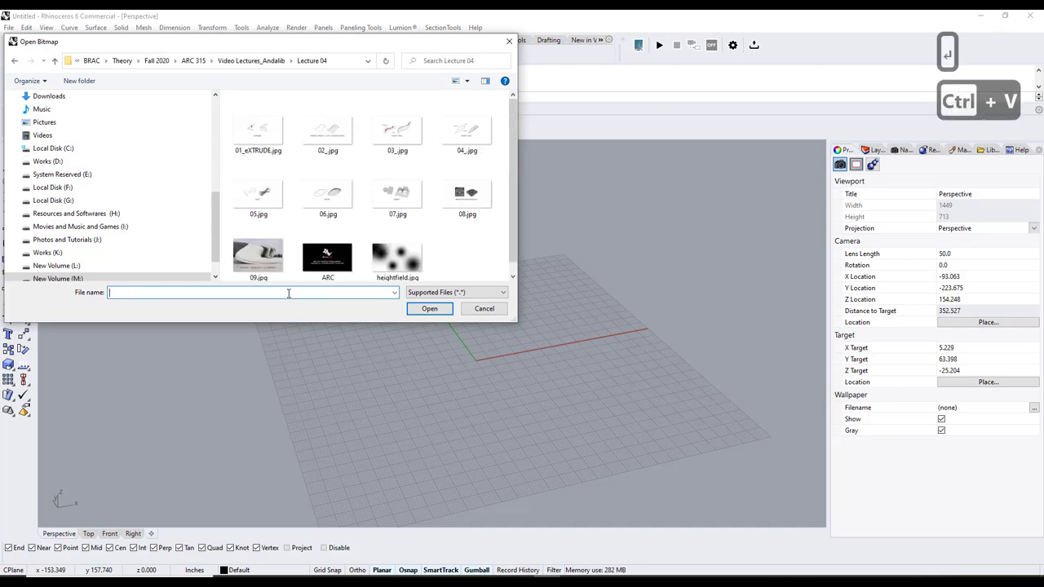
{"action": "left_click", "coordinate": [398, 260]}
{"action": "double_click", "coordinate": [398, 259]}
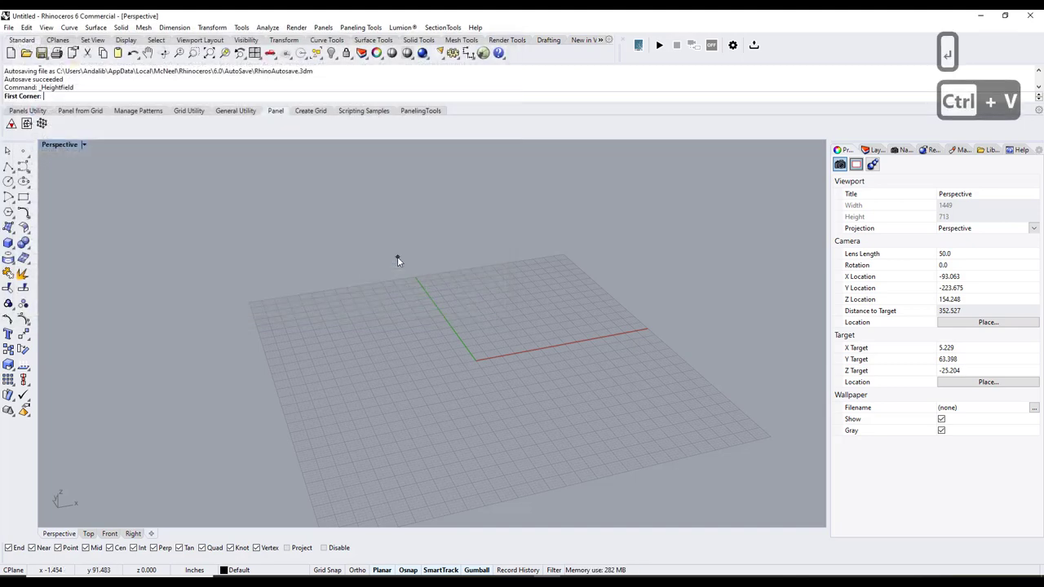
Step: Define the heightfield's rectangle with Ortho on, running from the grid's near-left area across to its right side
{"action": "left_click", "coordinate": [335, 465]}
{"action": "key", "text": "F8"}
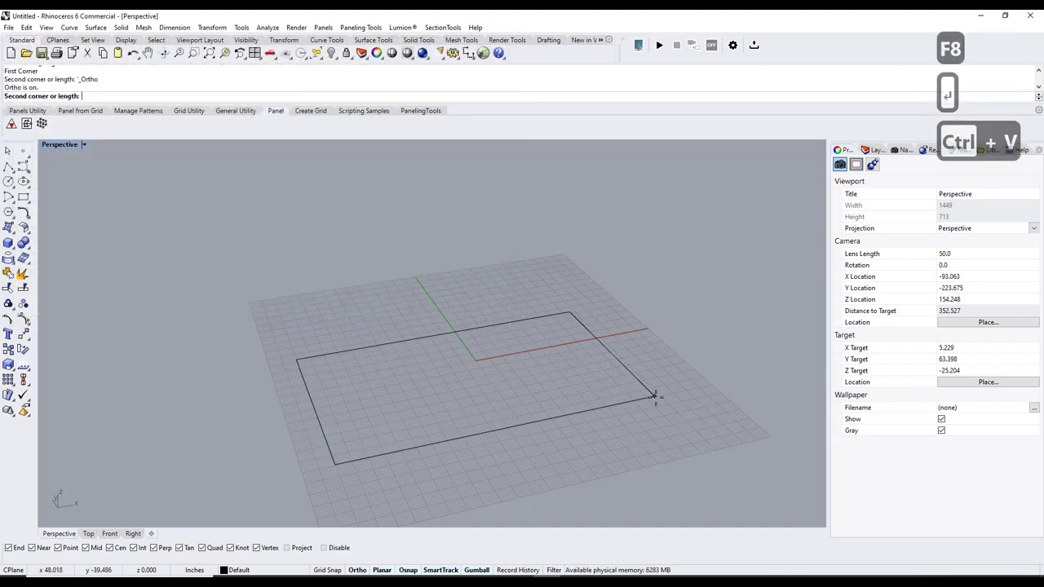
{"action": "left_click", "coordinate": [655, 397]}
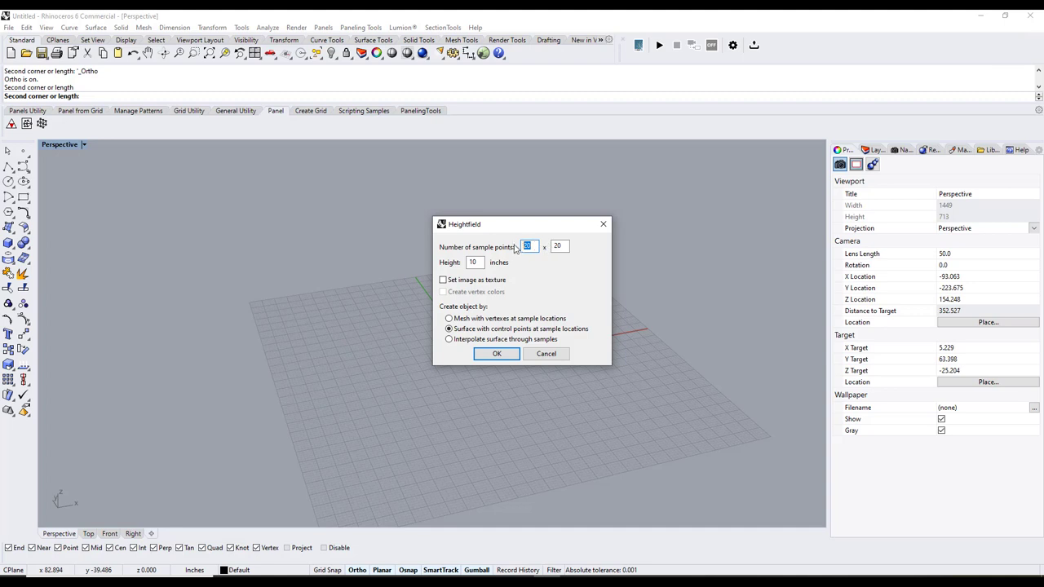
Step: Create the heightfield surface with 50 x 50 sample points and a height of 120 inches, using control points at sample locations
{"action": "type", "text": "50"}
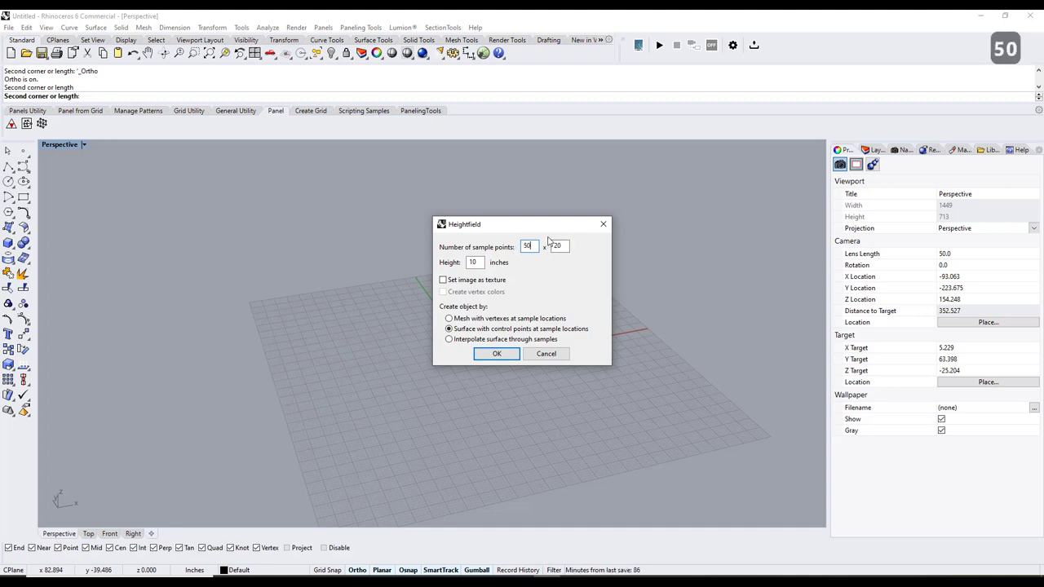
{"action": "key", "text": "Tab"}
{"action": "type", "text": "50"}
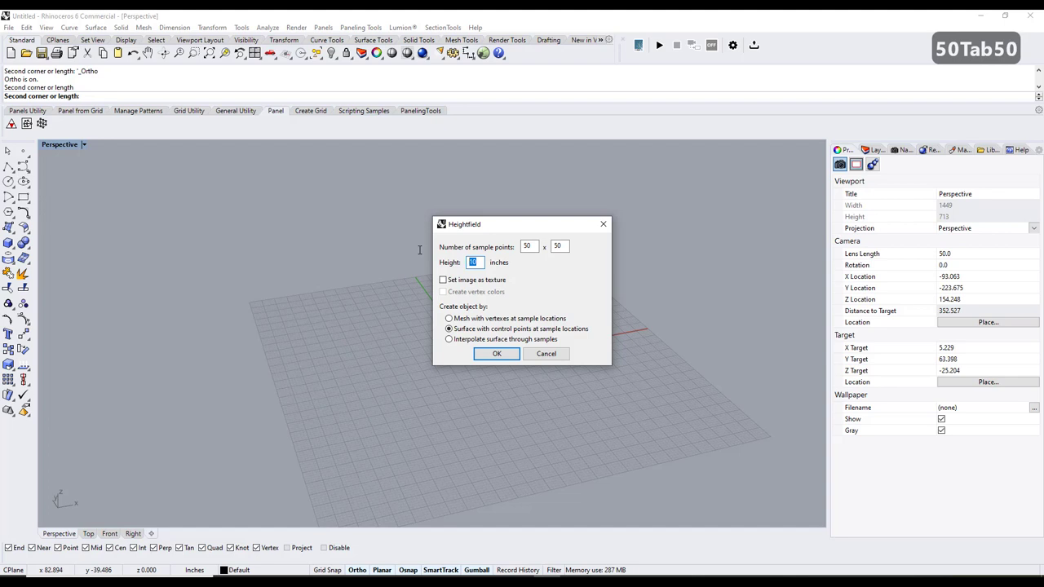
{"action": "type", "text": "10"}
{"action": "key", "text": "BackSpace"}
{"action": "key", "text": "BackSpace"}
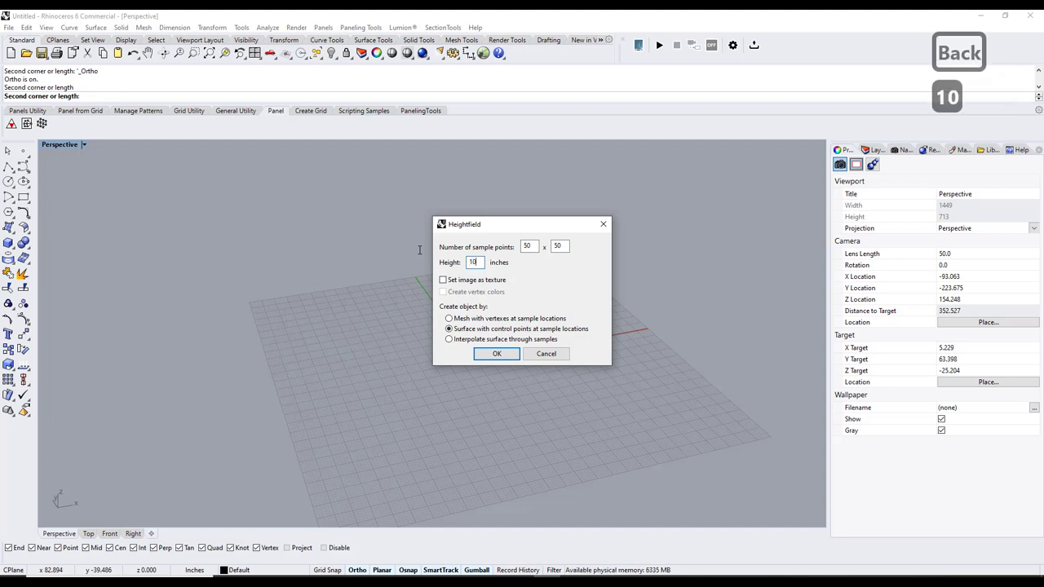
{"action": "type", "text": "120"}
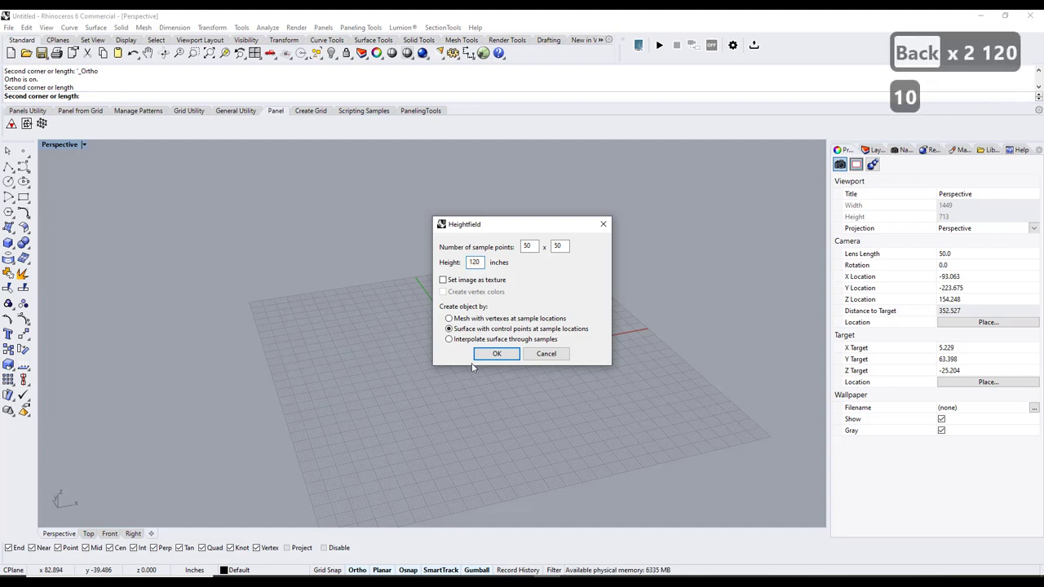
{"action": "left_click", "coordinate": [496, 353]}
Step: Examine the relief of the 120-inch heightfield surface from several angles, both up close and as a whole
{"action": "scroll", "coordinate": [595, 352], "scroll_direction": "down", "scroll_amount": 5}
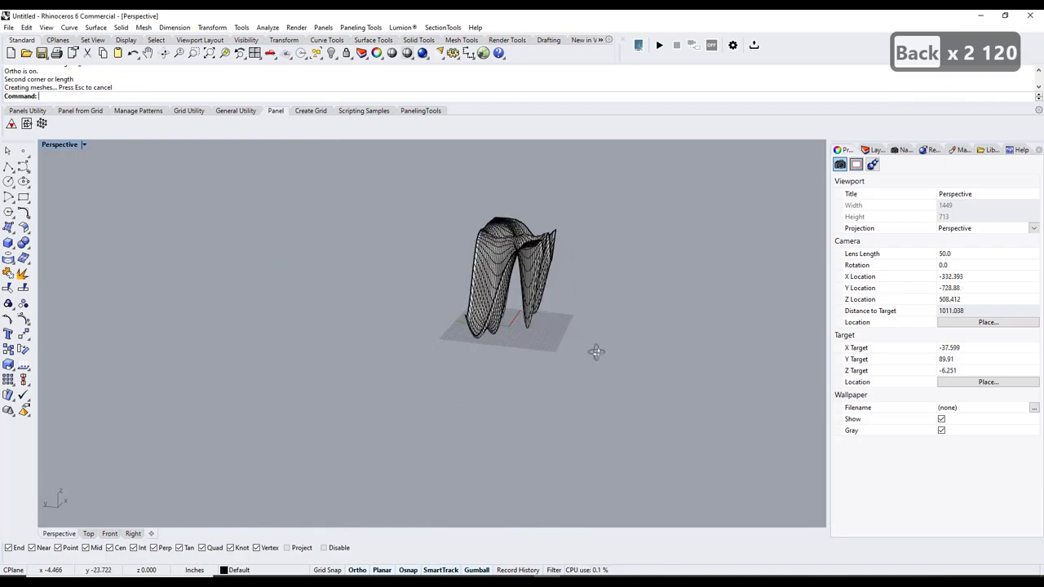
{"action": "right_click_drag", "start_coordinate": [595, 351], "coordinate": [522, 443]}
{"action": "scroll", "coordinate": [581, 467], "scroll_direction": "up", "scroll_amount": 5}
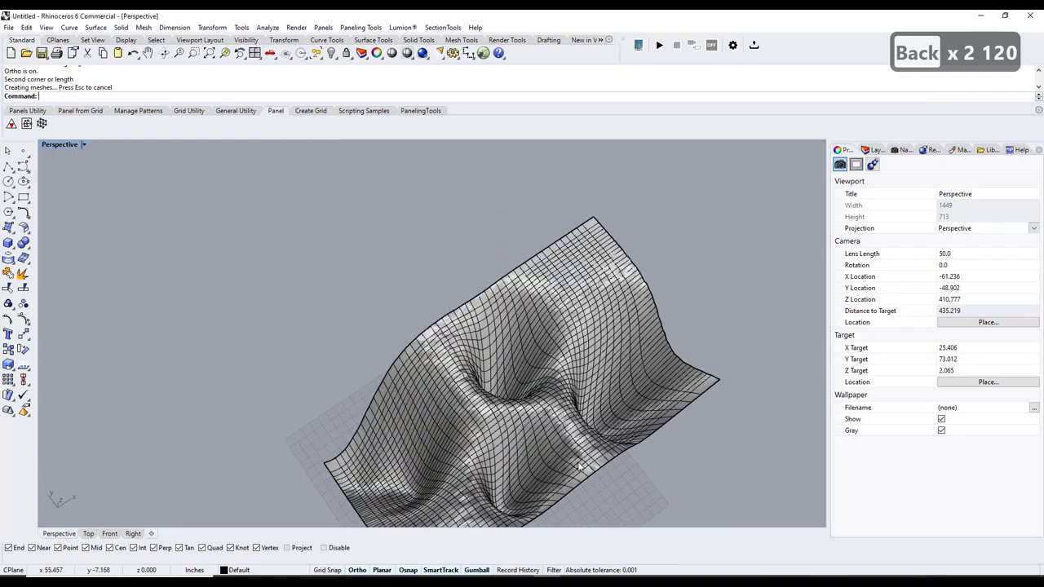
{"action": "right_click_drag", "start_coordinate": [581, 466], "coordinate": [408, 387]}
{"action": "scroll", "coordinate": [400, 384], "scroll_direction": "up", "scroll_amount": 3}
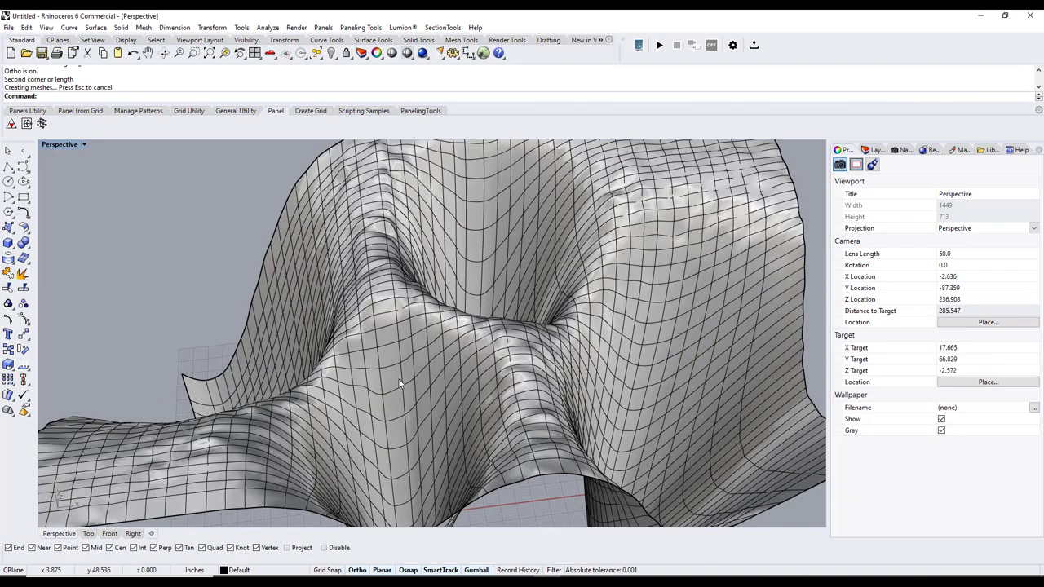
{"action": "scroll", "coordinate": [457, 365], "scroll_direction": "down", "scroll_amount": 3}
{"action": "right_click_drag", "start_coordinate": [456, 365], "coordinate": [446, 461]}
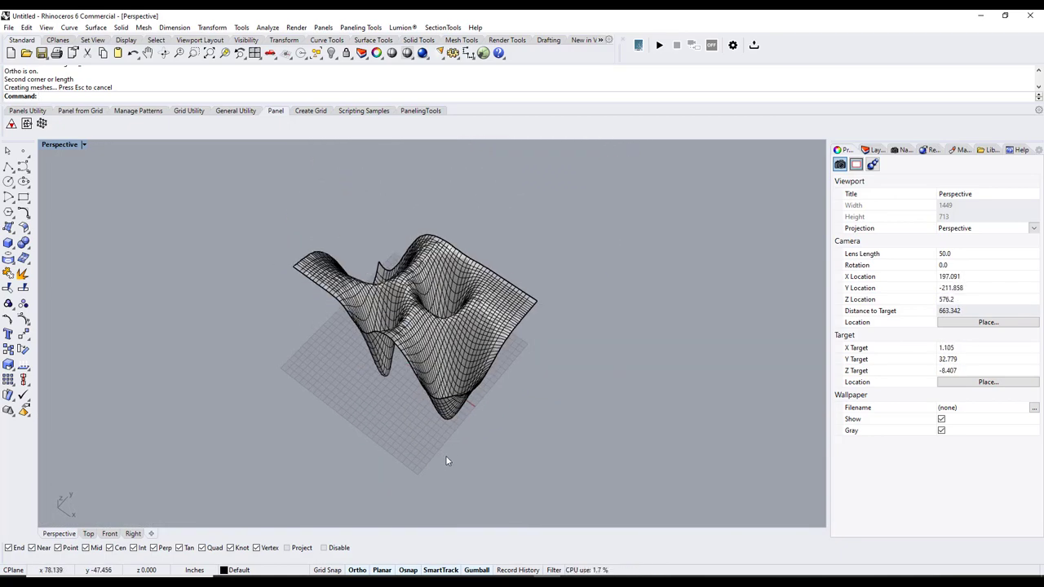
{"action": "right_click_drag", "start_coordinate": [499, 312], "coordinate": [483, 325]}
Step: Undo the heightfield and set the Perspective viewport to Rendered display
{"action": "key", "text": "ctrl+z"}
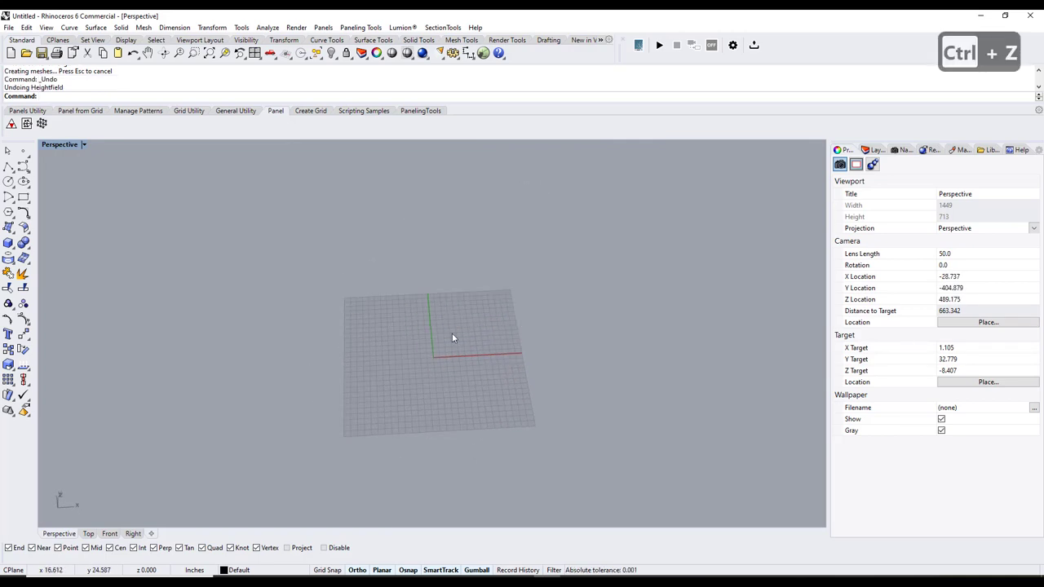
{"action": "left_click", "coordinate": [84, 145]}
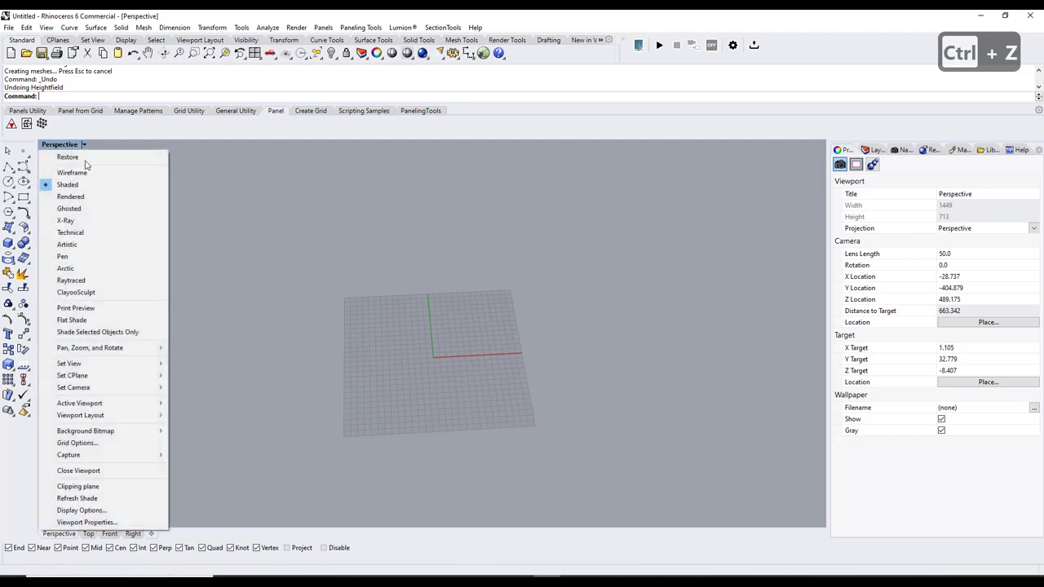
{"action": "left_click", "coordinate": [65, 196]}
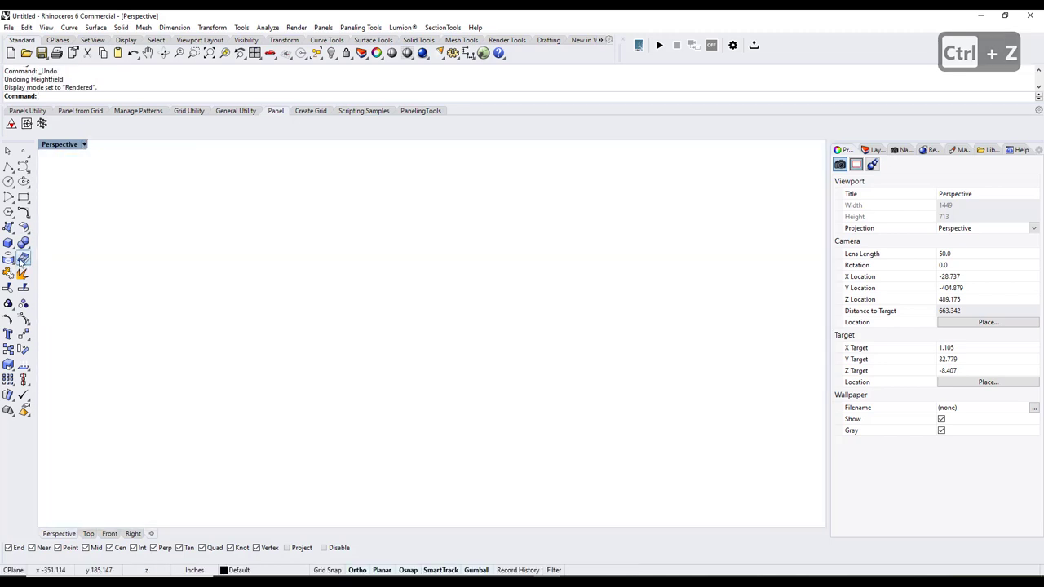
Step: Create a heightfield surface from the heightfield image over a new rectangle, with 50 x 50 samples, 36 inches height and the image set as texture
{"action": "left_click", "coordinate": [8, 227]}
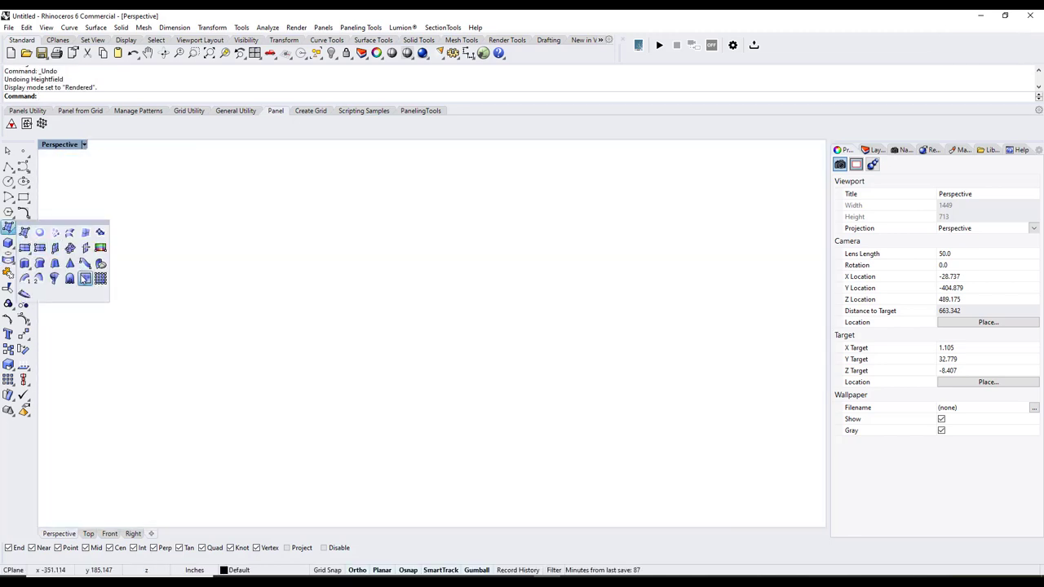
{"action": "left_click", "coordinate": [85, 265]}
{"action": "left_click", "coordinate": [400, 253]}
{"action": "double_click", "coordinate": [402, 249]}
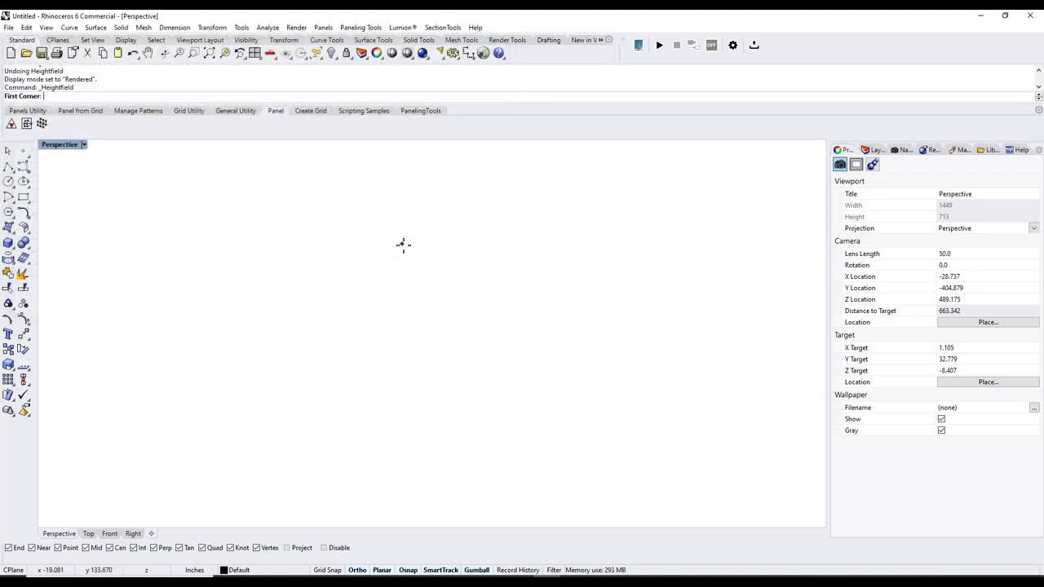
{"action": "left_click", "coordinate": [303, 440]}
{"action": "left_click", "coordinate": [643, 319]}
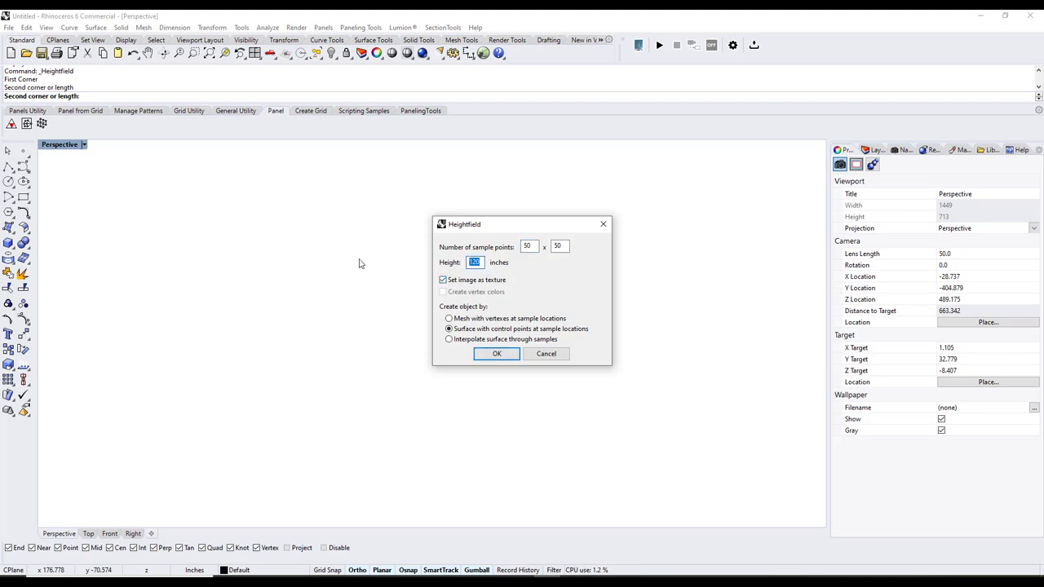
{"action": "type", "text": "36"}
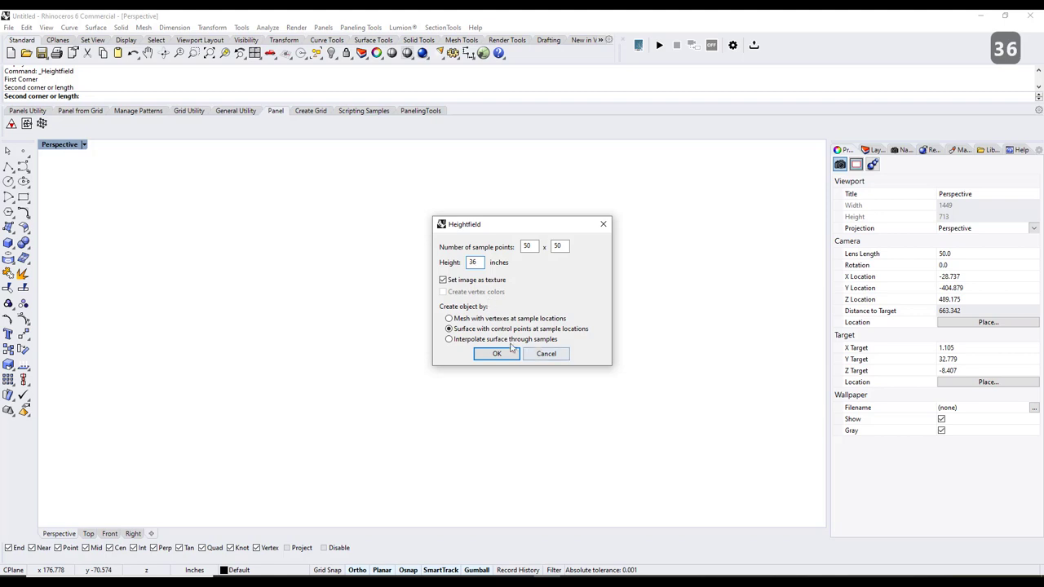
{"action": "left_click", "coordinate": [496, 353]}
Step: Inspect the image texture and the depressions of the rendered heightfield from different sides and distances
{"action": "right_click_drag", "start_coordinate": [473, 366], "coordinate": [485, 296]}
{"action": "scroll", "coordinate": [485, 296], "scroll_direction": "up", "scroll_amount": 3}
{"action": "right_click_drag", "start_coordinate": [669, 236], "coordinate": [247, 275]}
{"action": "scroll", "coordinate": [568, 359], "scroll_direction": "down", "scroll_amount": 3}
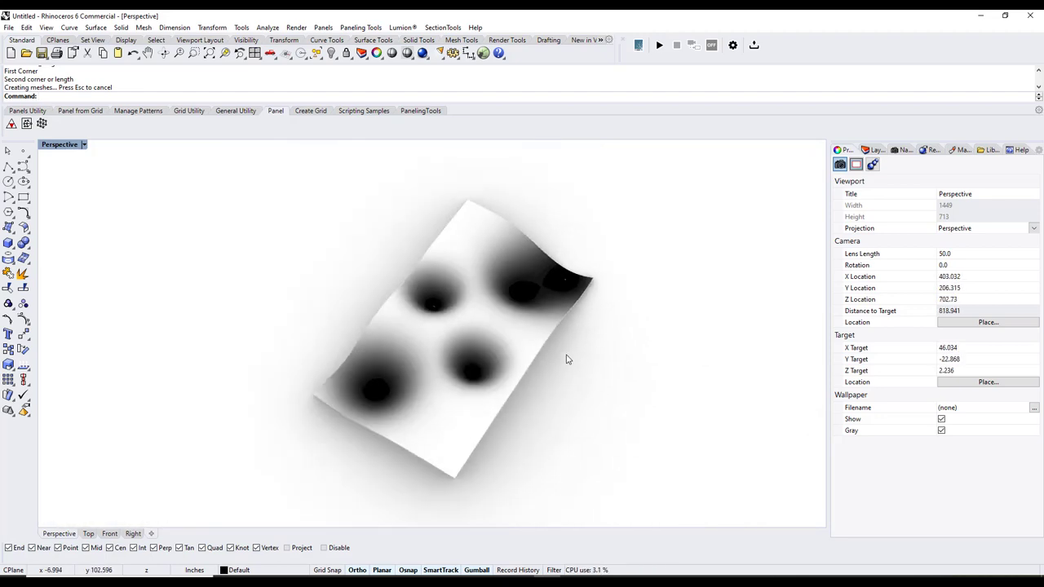
{"action": "right_click_drag", "start_coordinate": [567, 359], "coordinate": [340, 361]}
{"action": "scroll", "coordinate": [335, 347], "scroll_direction": "up", "scroll_amount": 5}
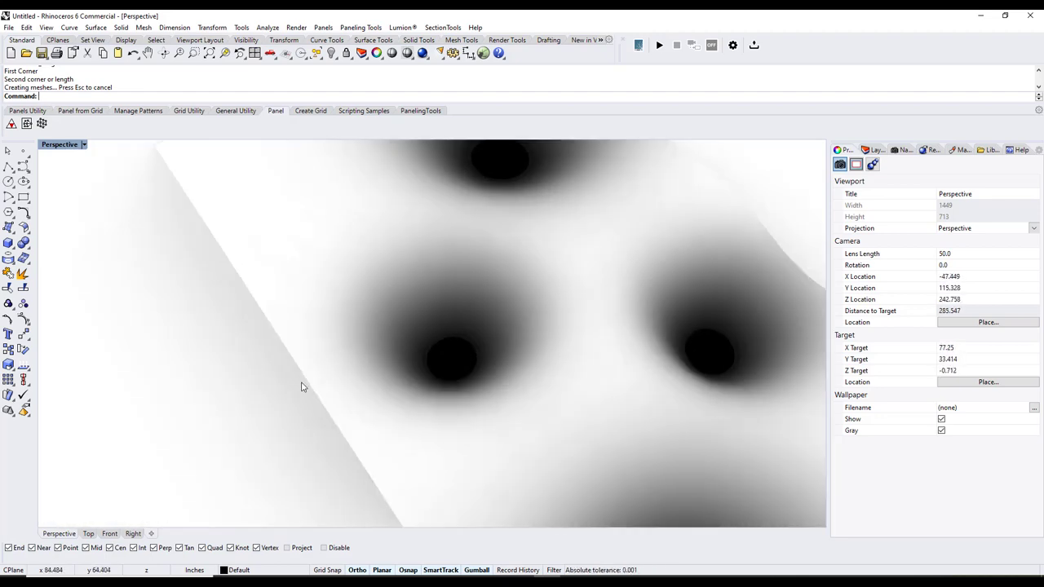
{"action": "scroll", "coordinate": [236, 397], "scroll_direction": "down", "scroll_amount": 4}
{"action": "right_click_drag", "start_coordinate": [308, 407], "coordinate": [414, 341]}
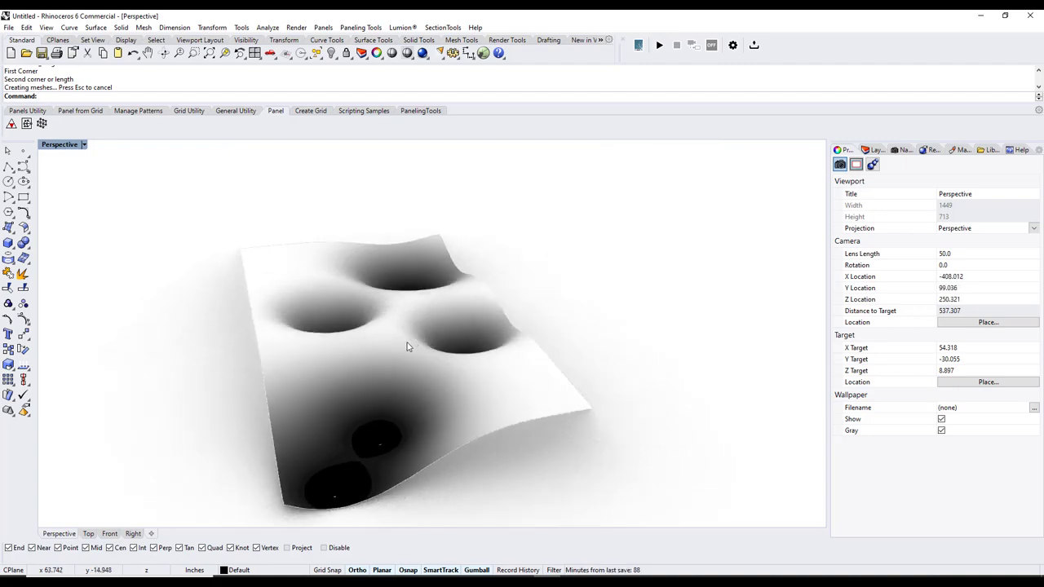